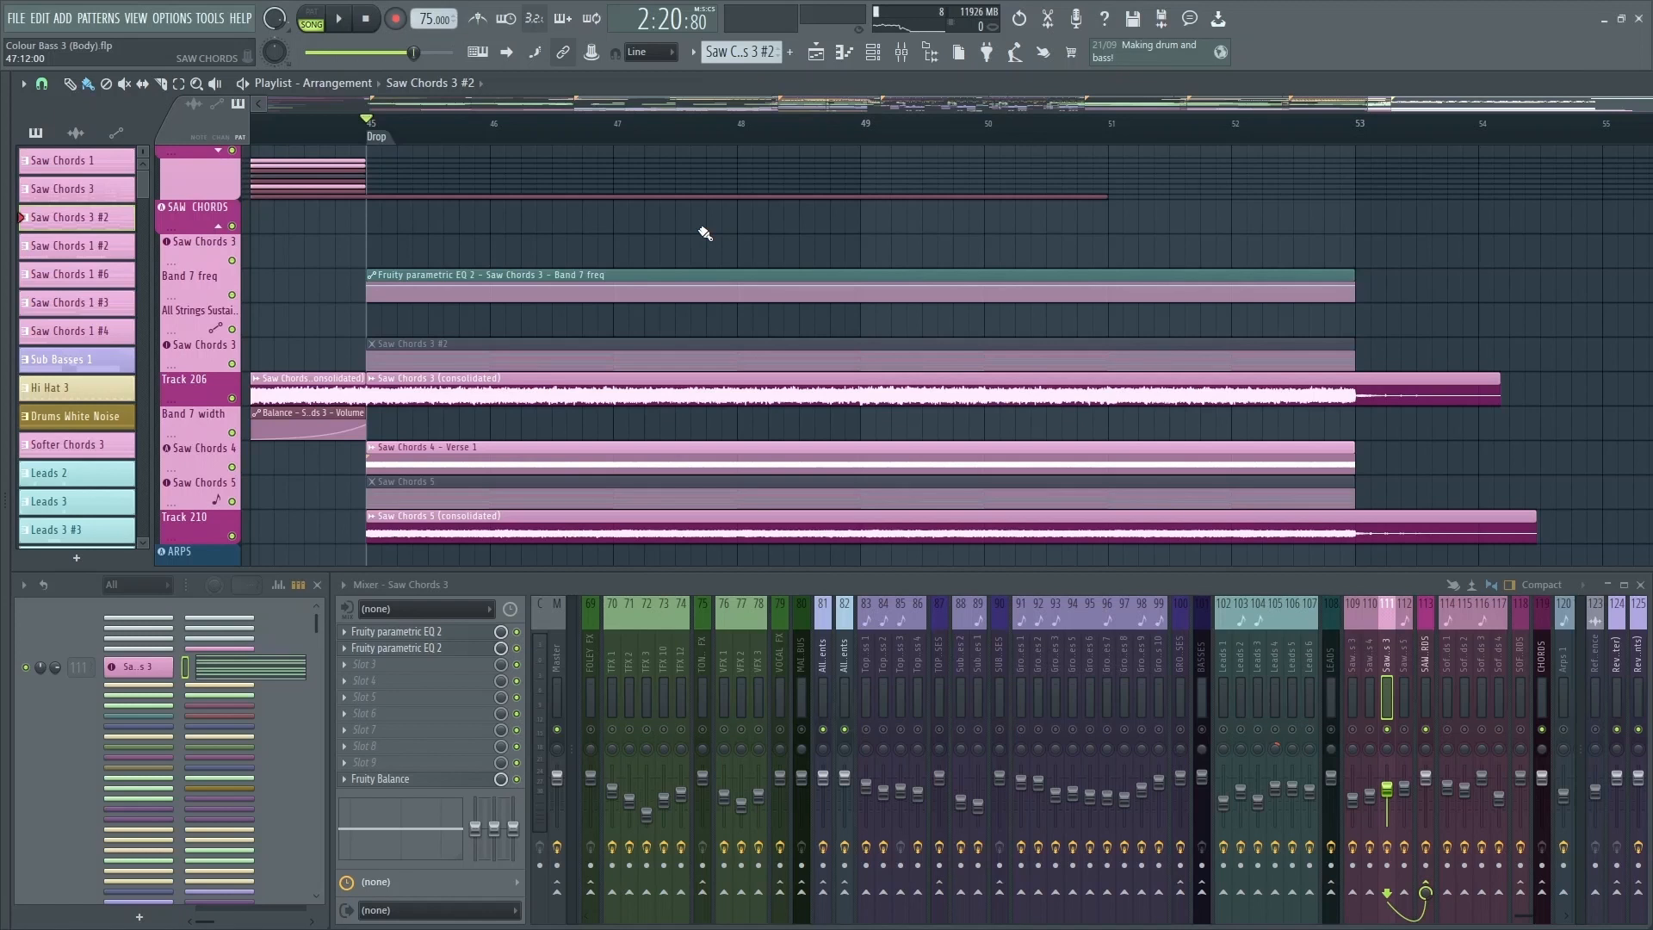
# Step: Play the drop and review the saw chord tracks in the playlist
pyautogui.press('space')
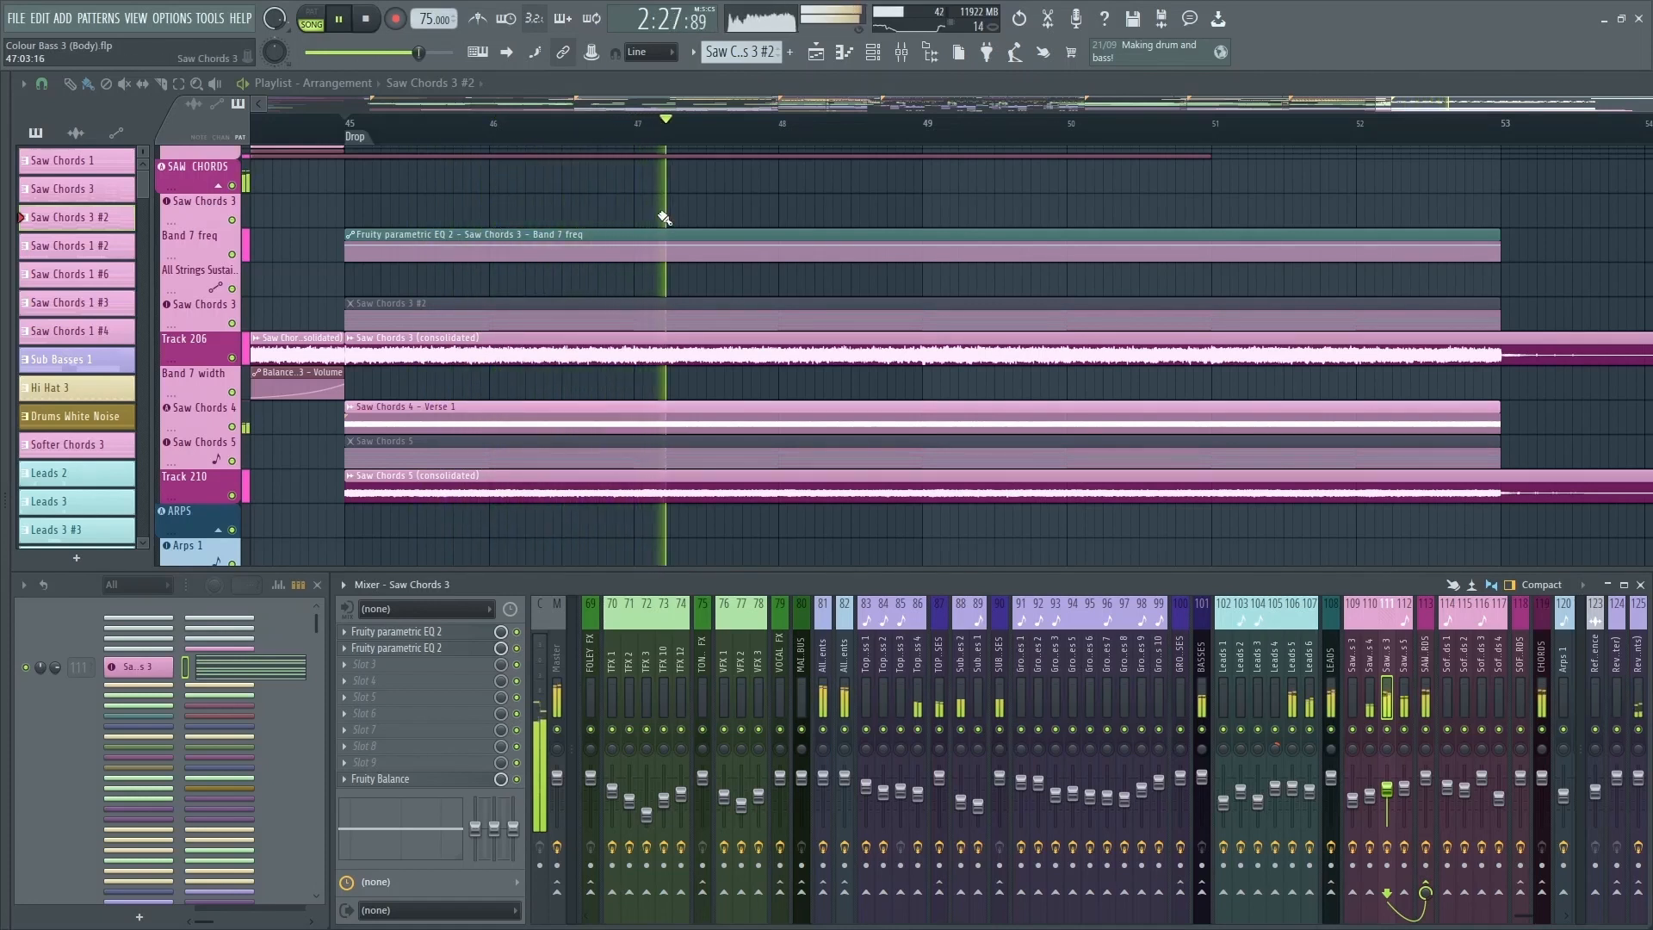
pyautogui.scroll(-1, 422, 344)
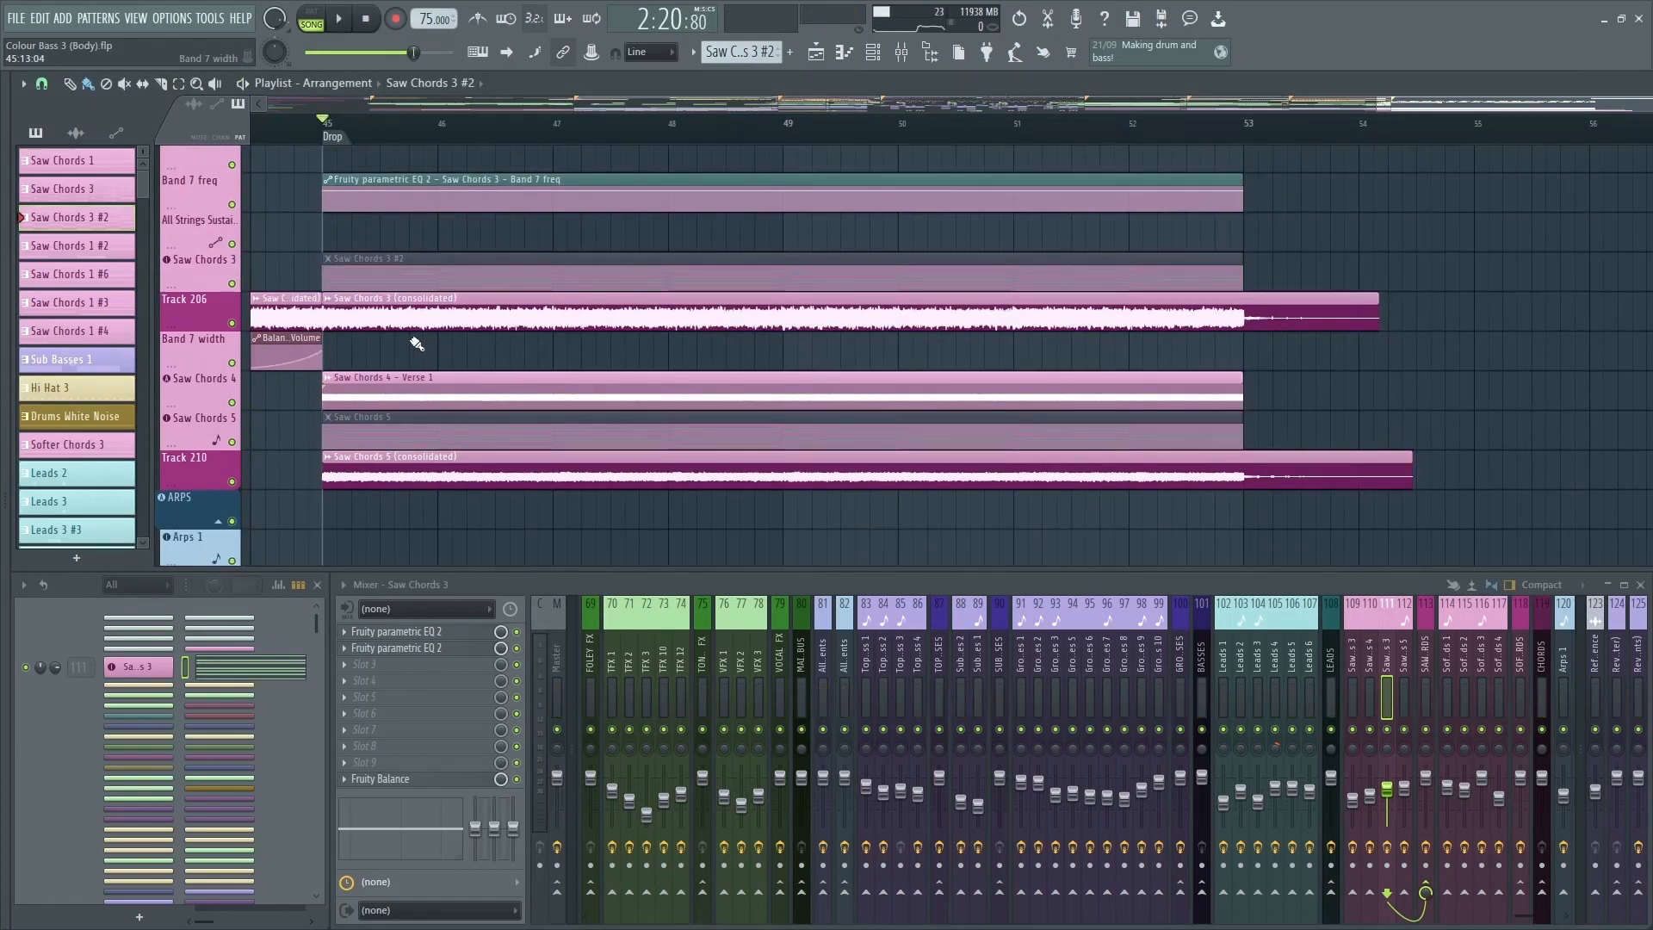
pyautogui.scroll(-2, 416, 343)
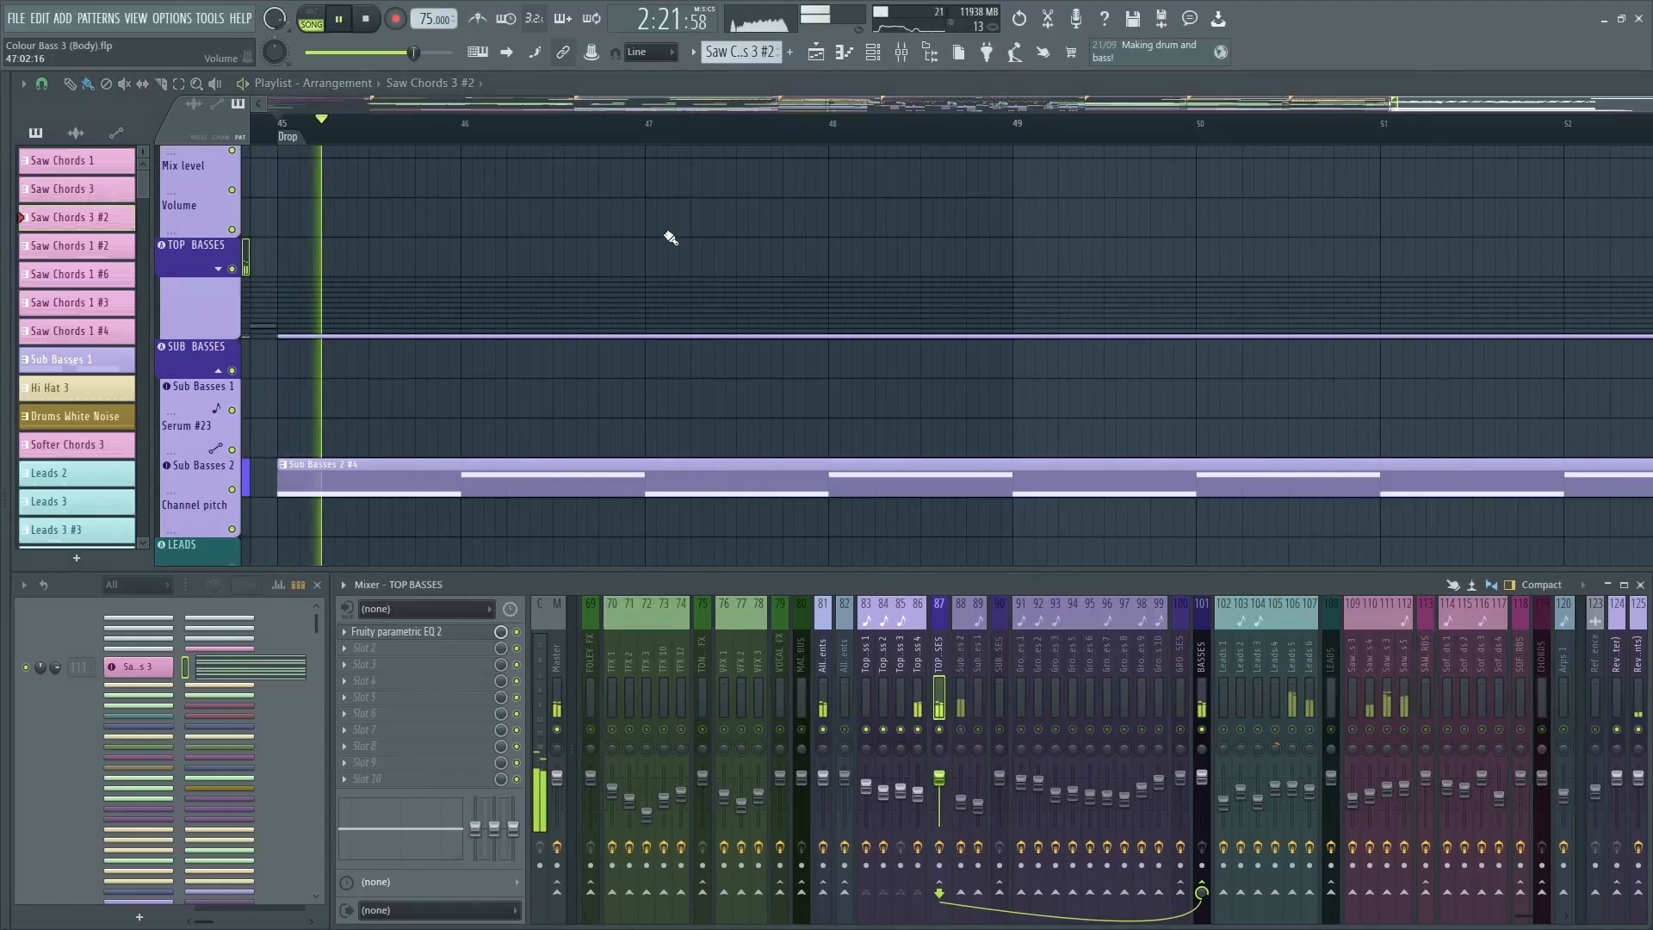
# Step: Expand the TOP BASSES group and examine Top Bass 4's Serum oscillator wavetable and noise source options
pyautogui.click(219, 270)
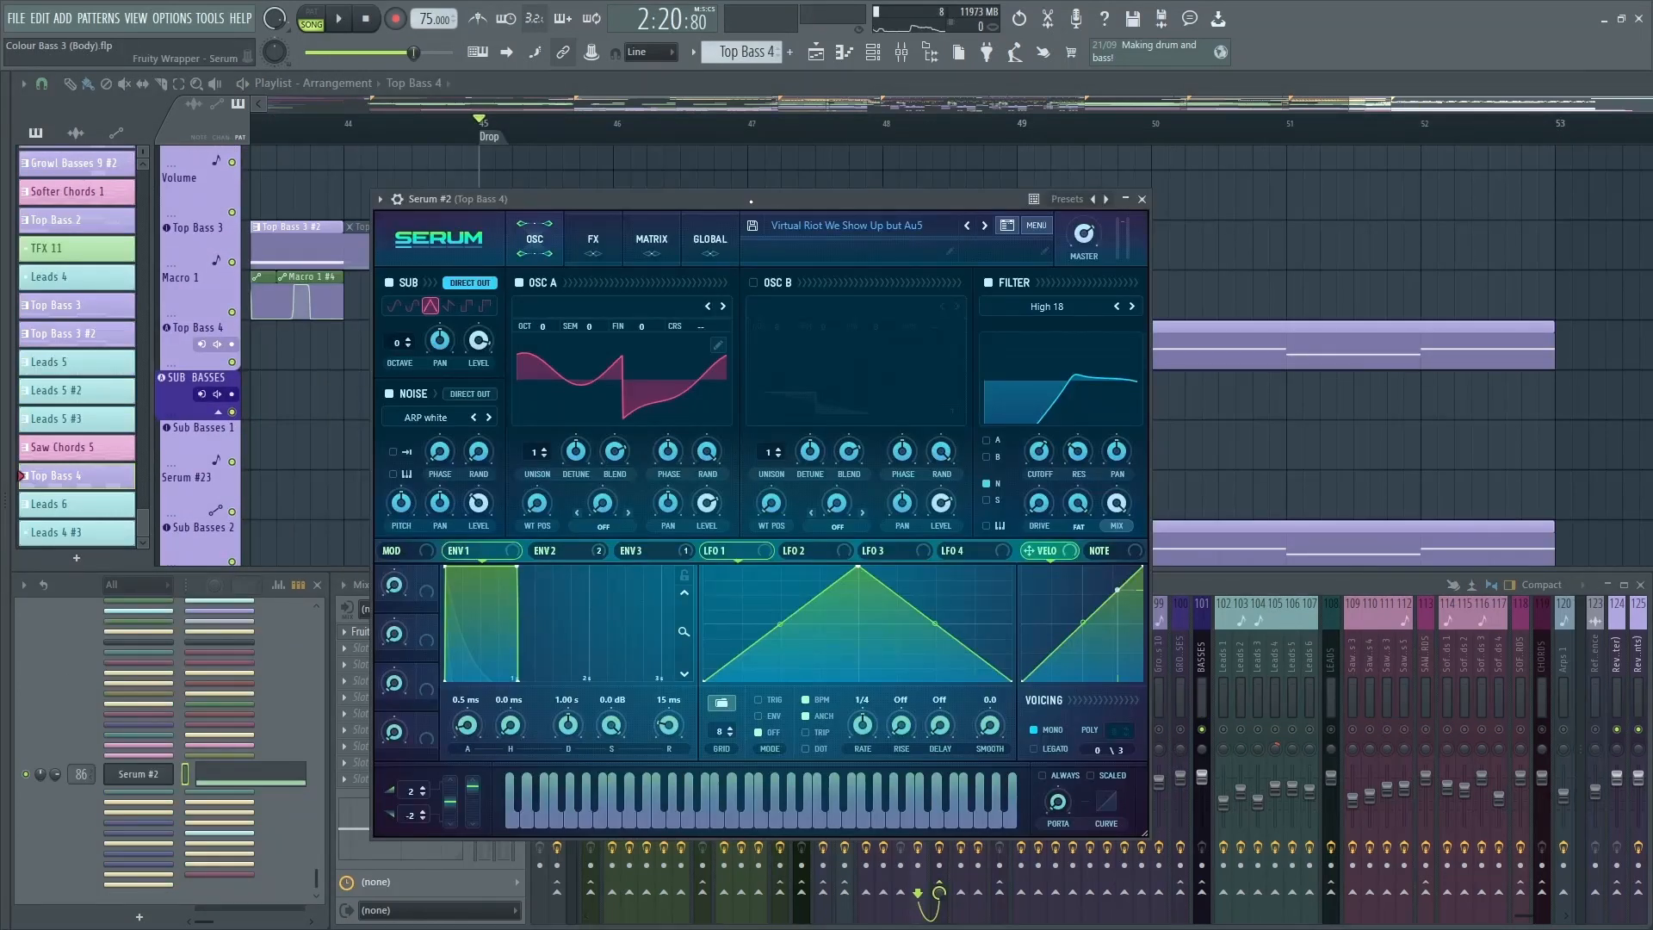
pyautogui.moveTo(736, 201); pyautogui.dragTo(756, 199)
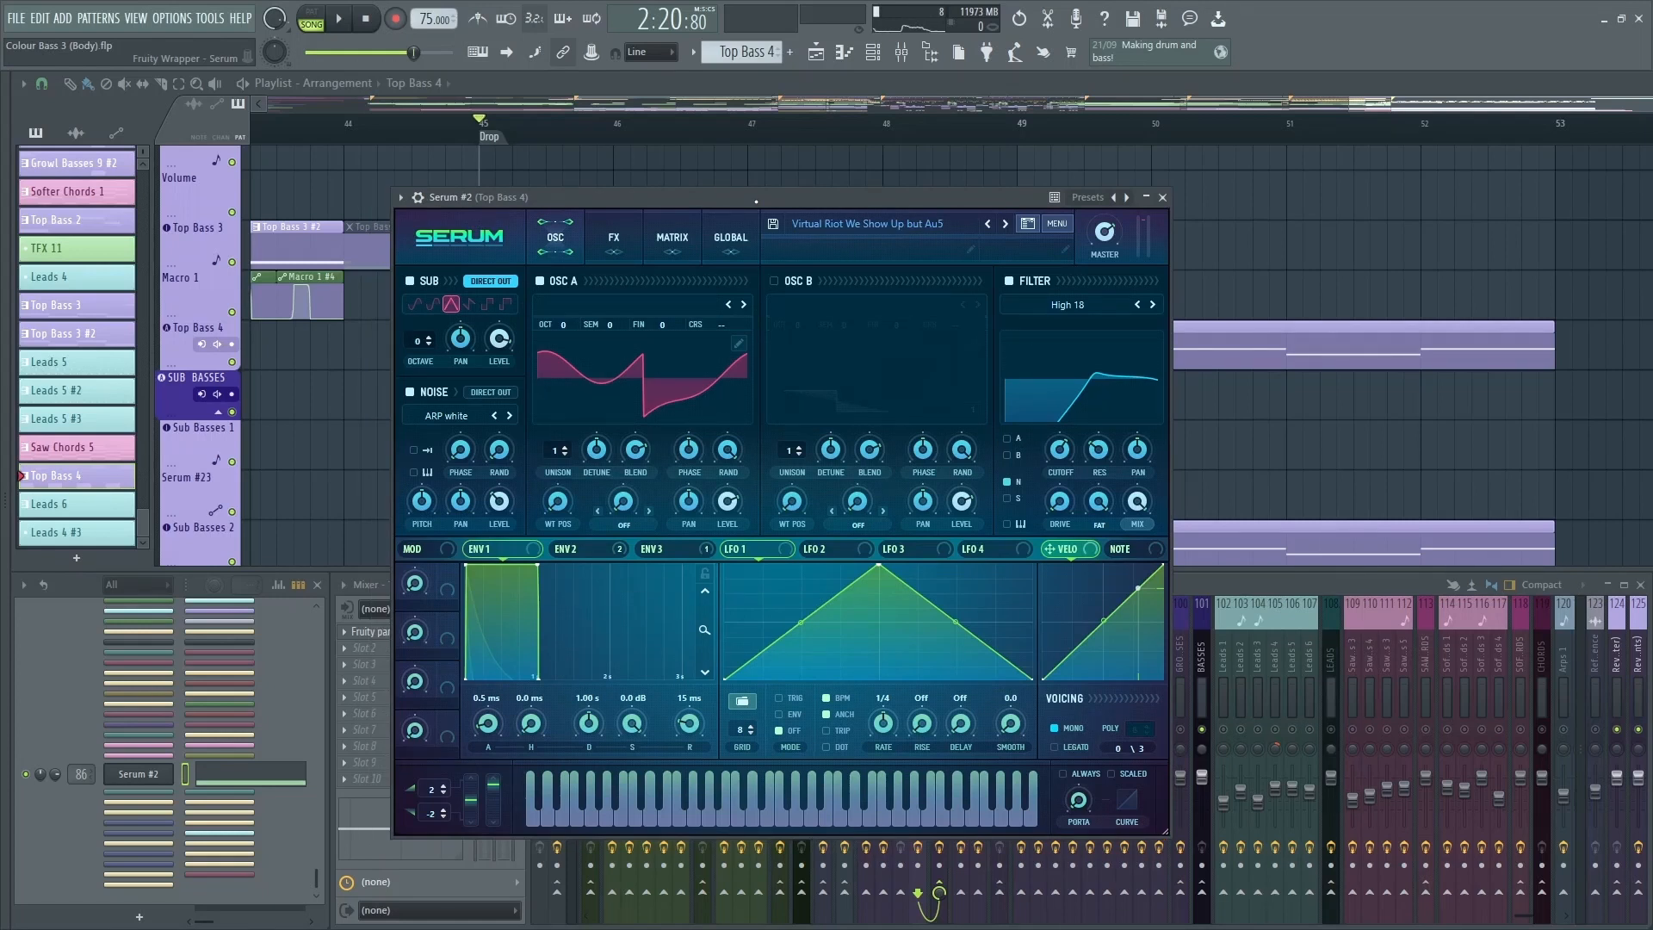
pyautogui.moveTo(756, 200); pyautogui.dragTo(753, 205)
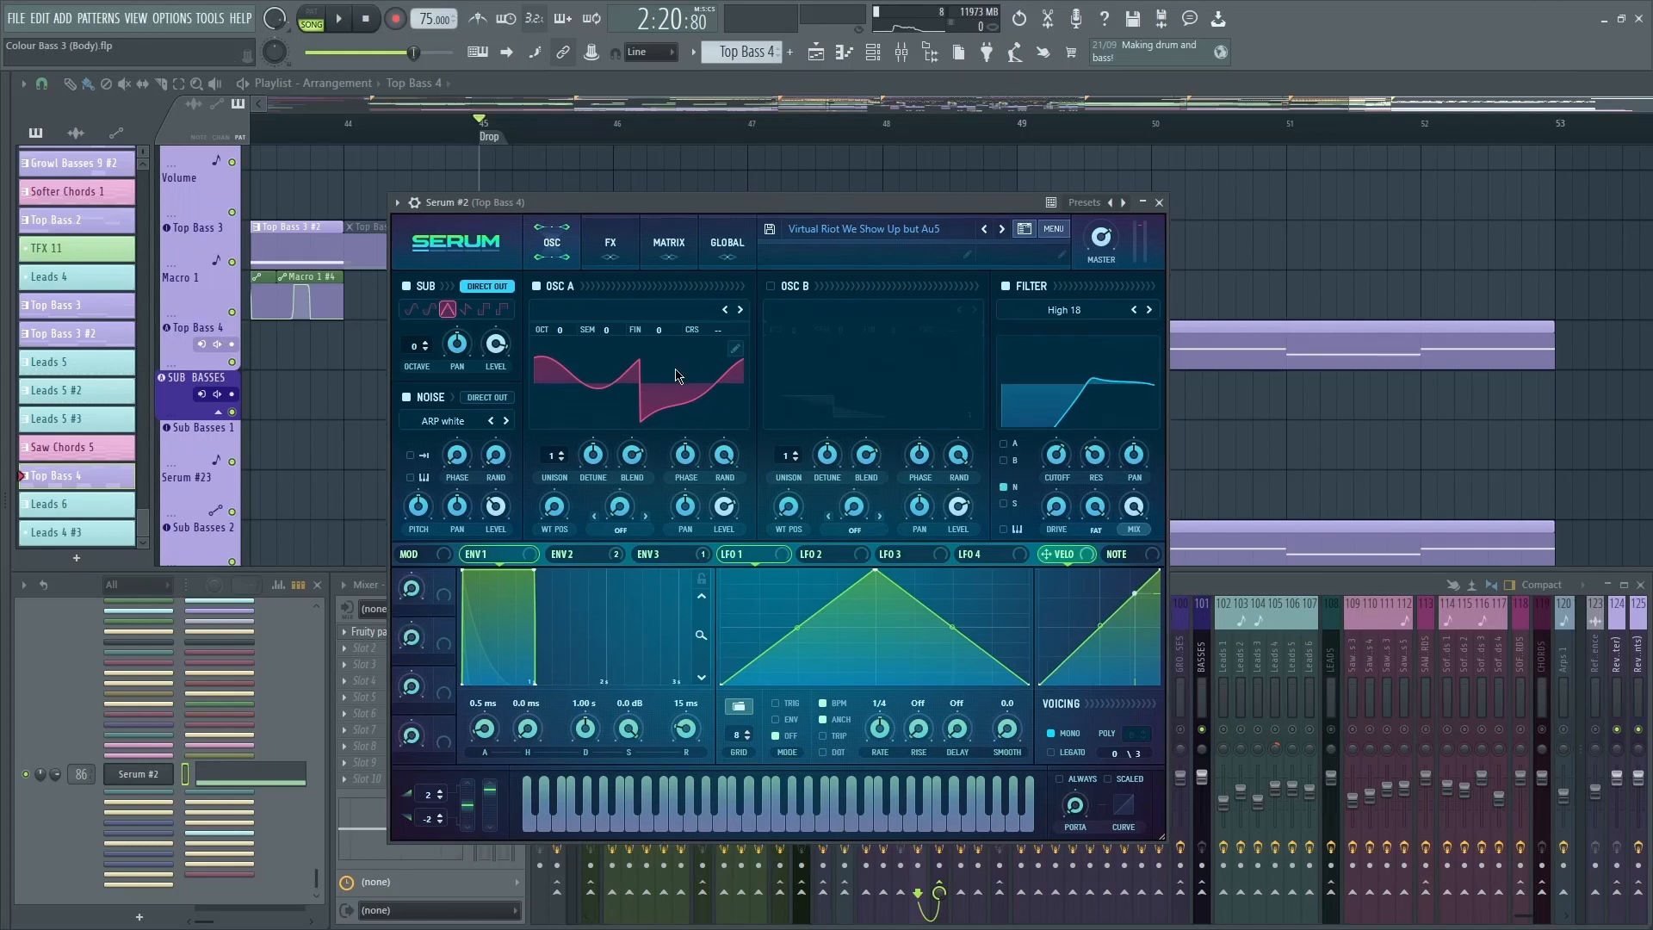
pyautogui.click(735, 347)
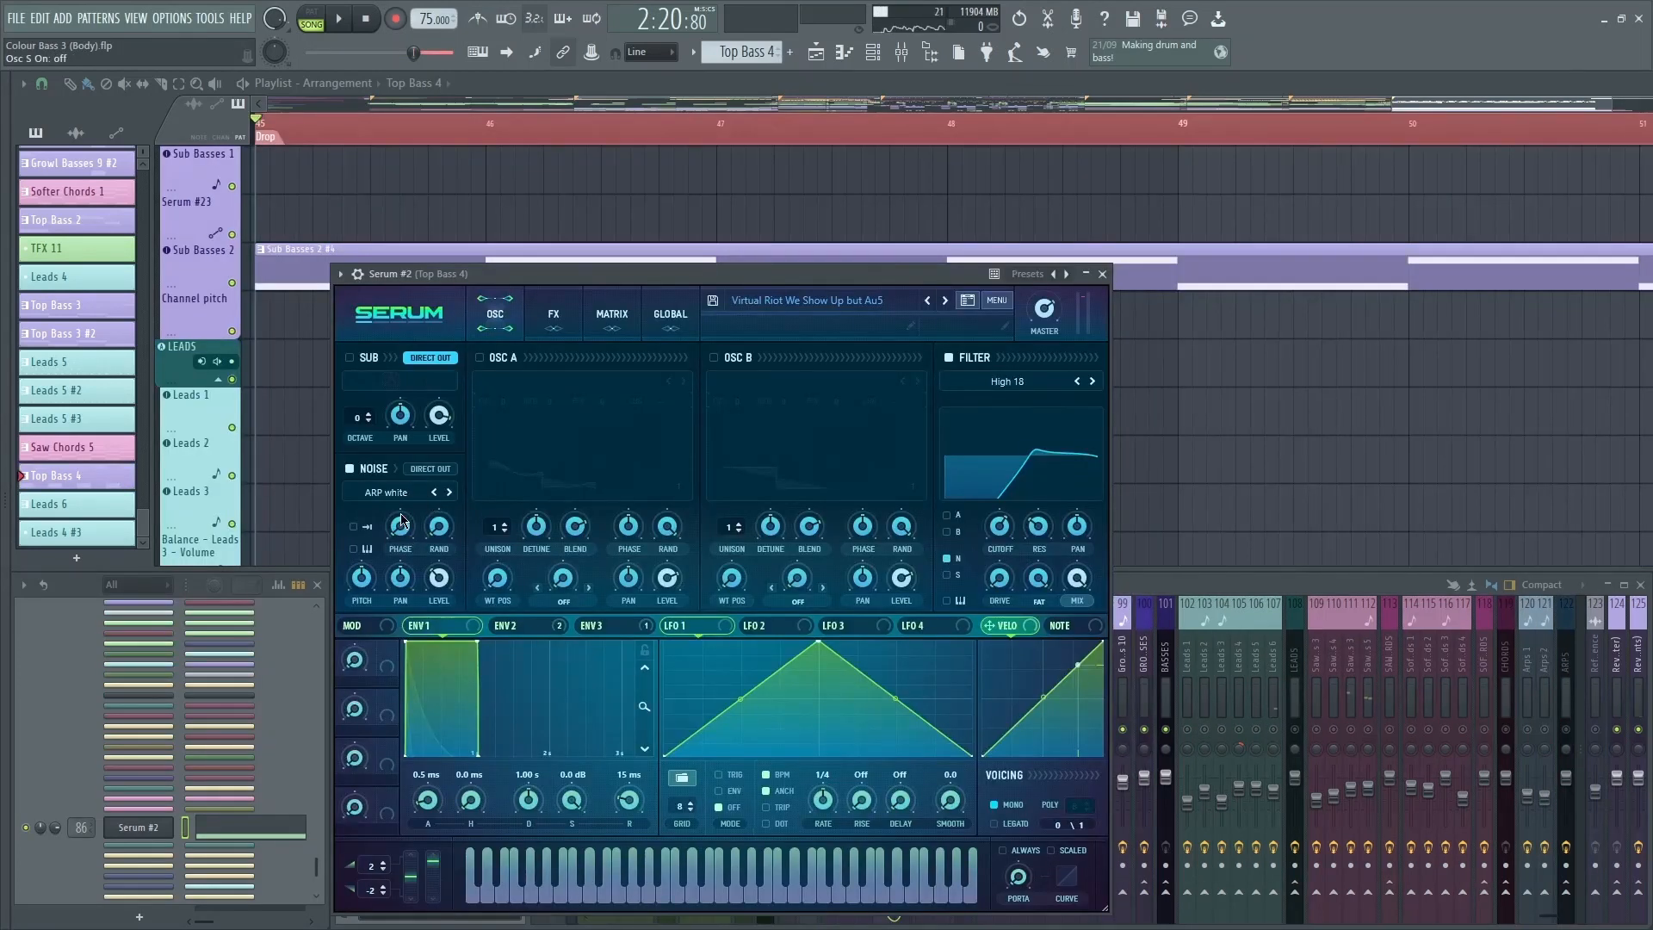
pyautogui.click(399, 498)
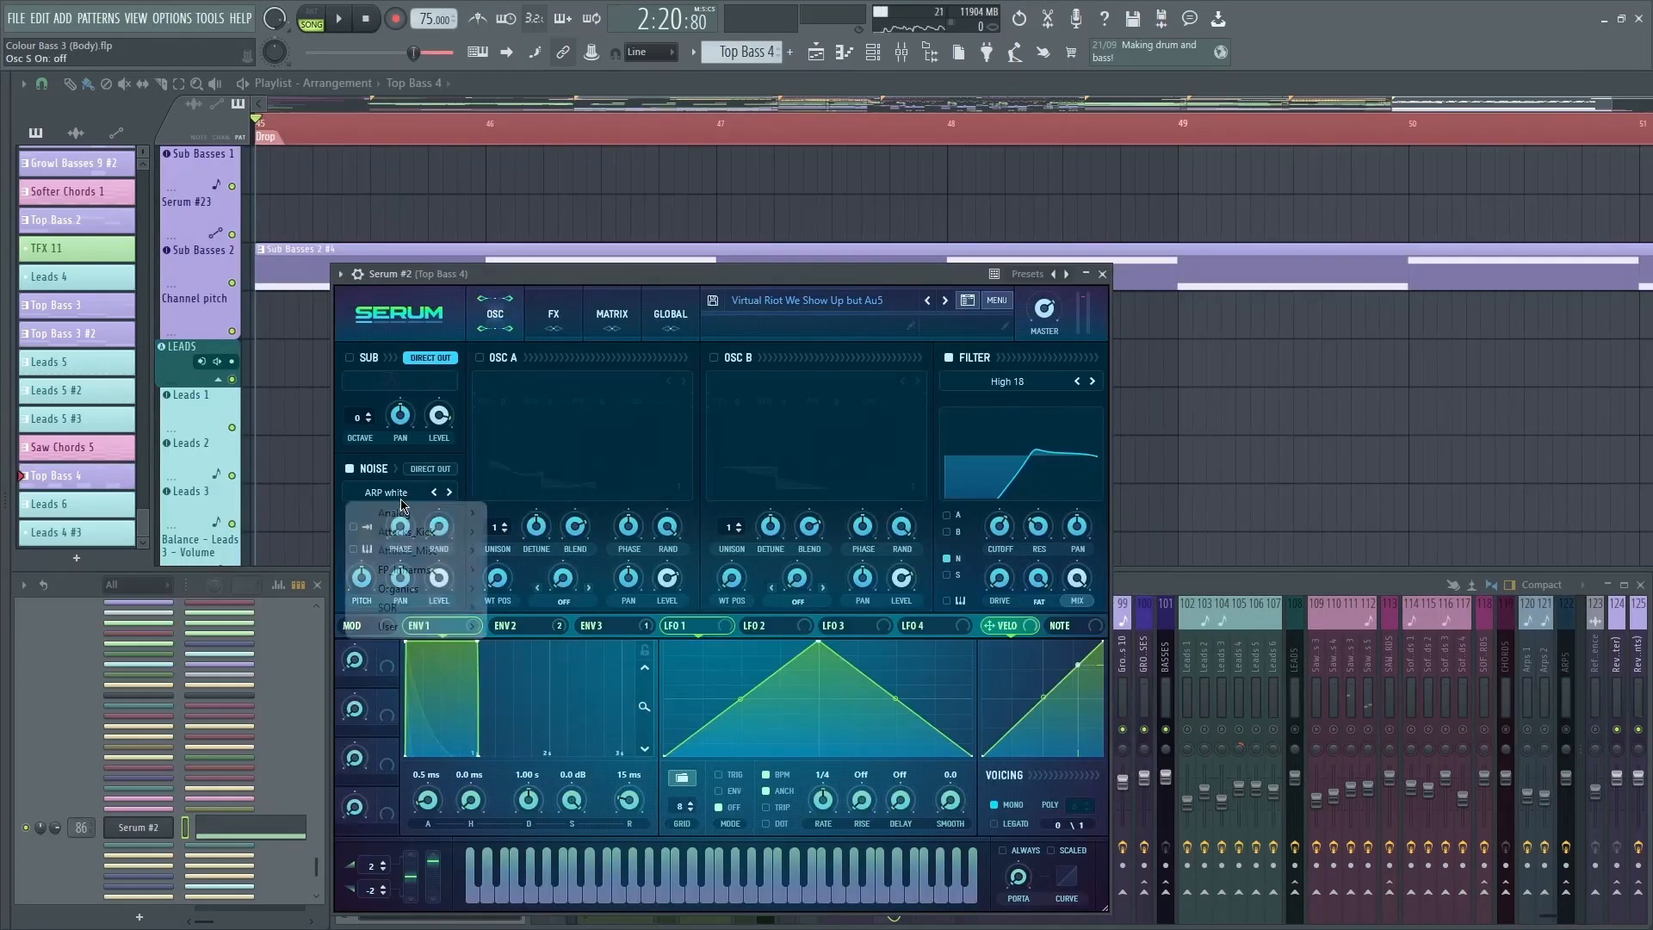
pyautogui.click(463, 291)
# Step: Examine the distortion type, drive and mix and the Hyper/Dimension mix and size in Top Bass 4's Serum effects
pyautogui.moveTo(1001, 538)
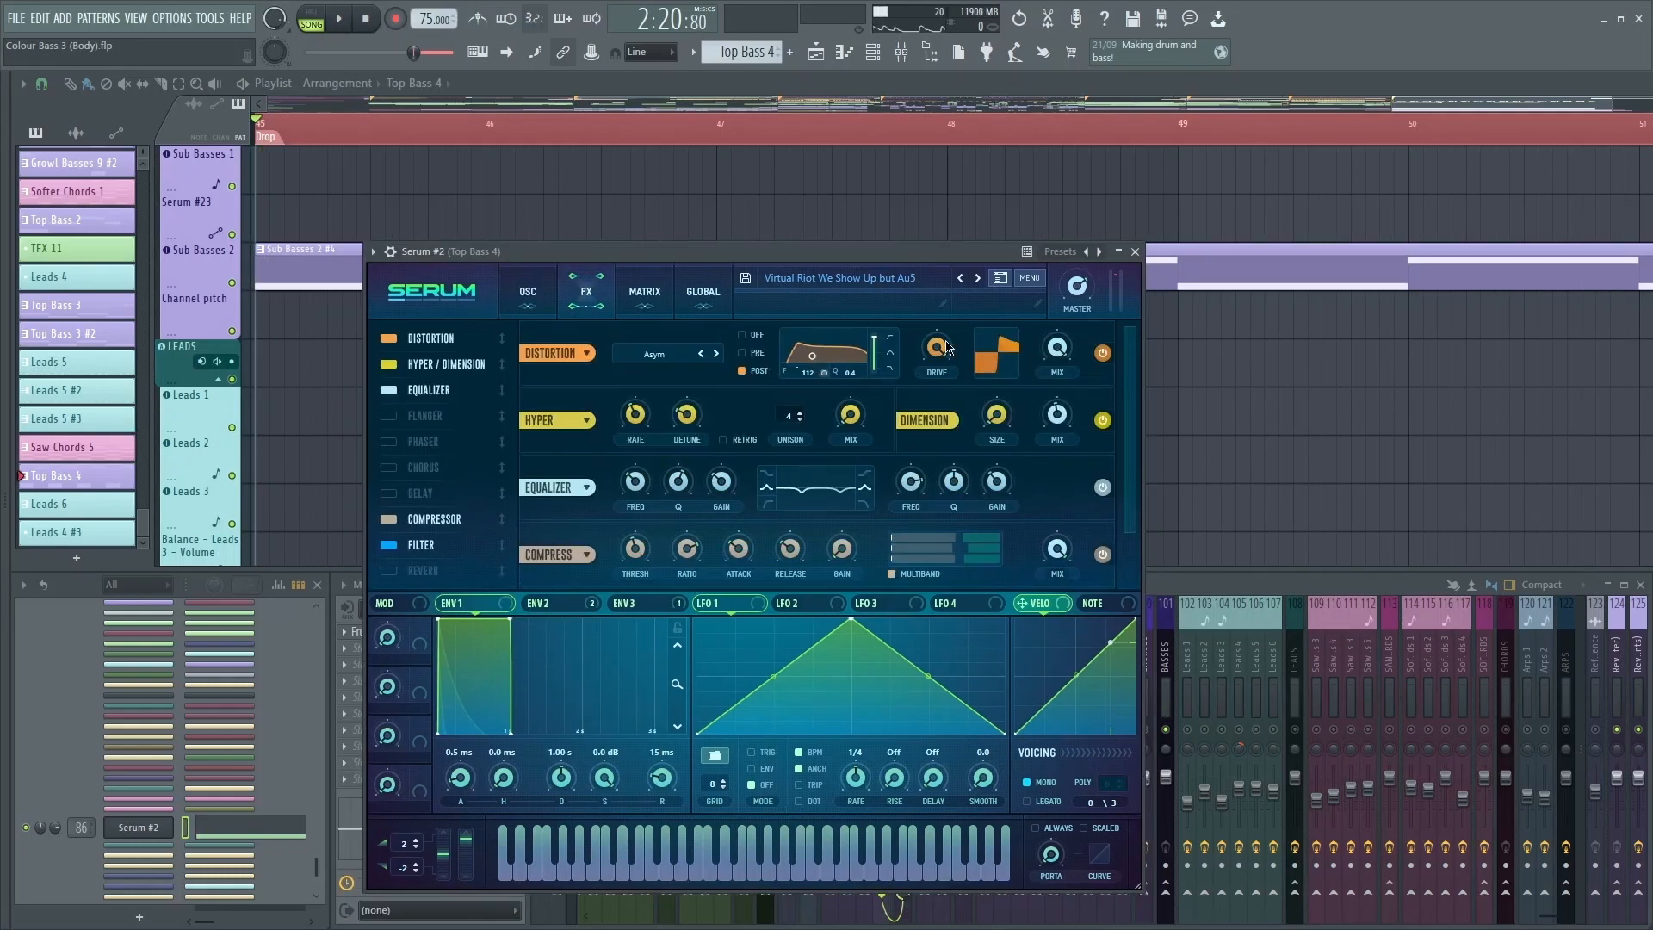
pyautogui.click(1065, 349)
pyautogui.click(670, 355)
pyautogui.click(668, 273)
pyautogui.scroll(-1, 644, 359)
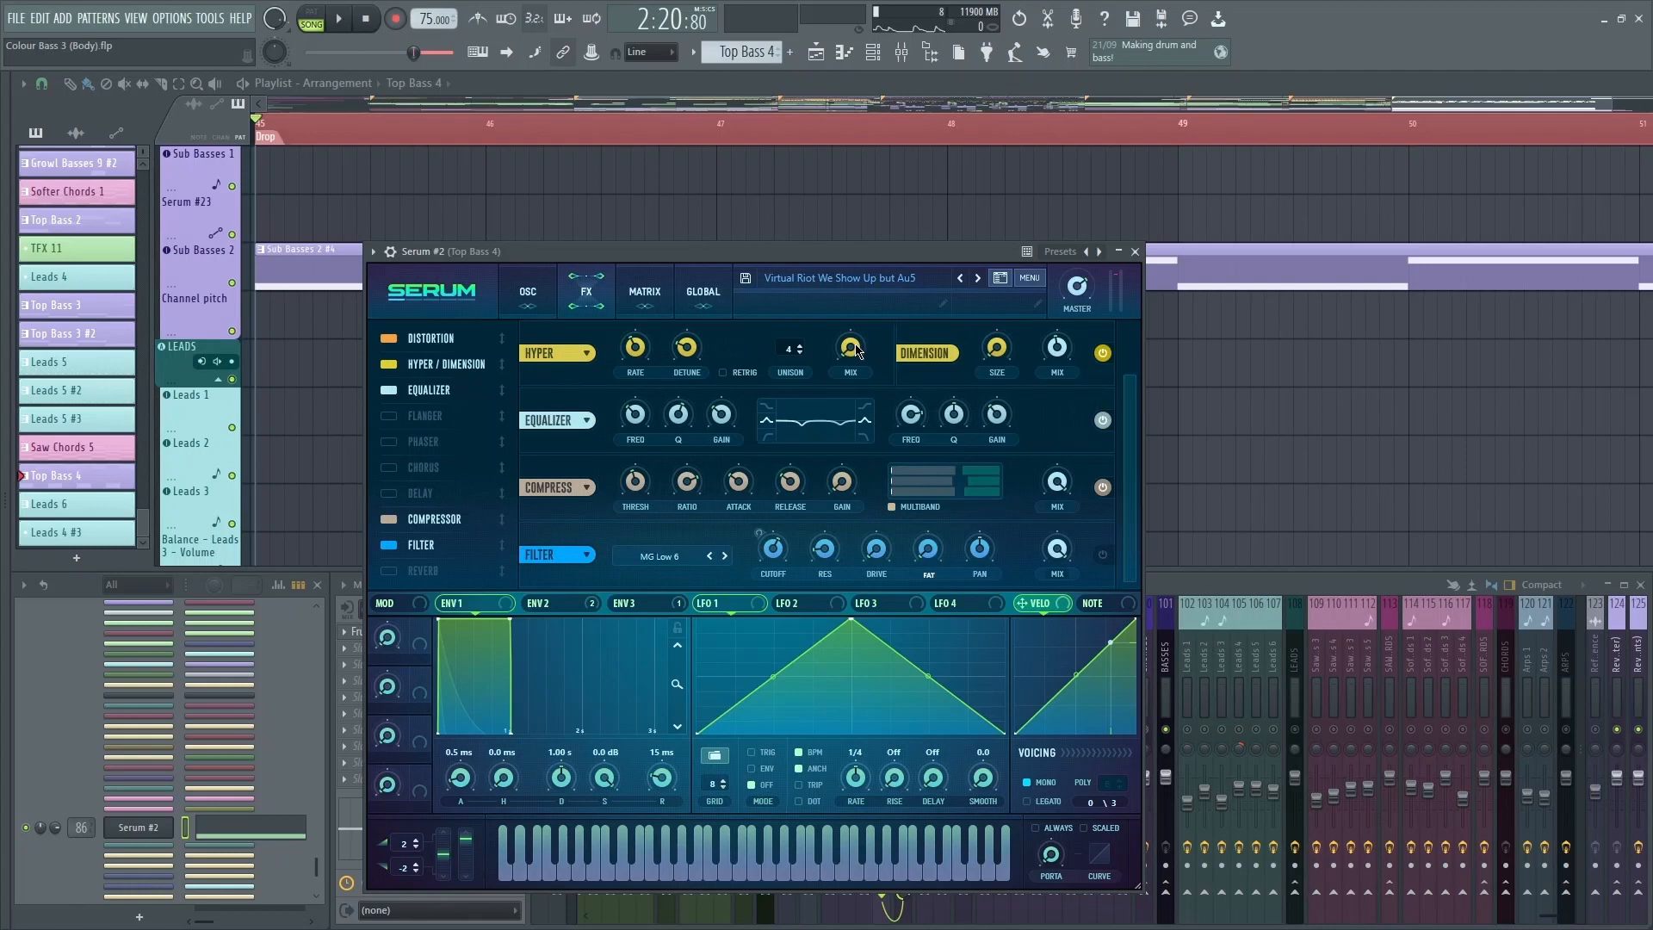
pyautogui.click(857, 350)
pyautogui.click(1059, 354)
pyautogui.click(999, 354)
# Step: Read the equalizer bands' settings and the compressor's gain, release, ratio and threshold in Top Bass 4's Serum effects
pyautogui.moveTo(647, 425)
pyautogui.moveTo(908, 422)
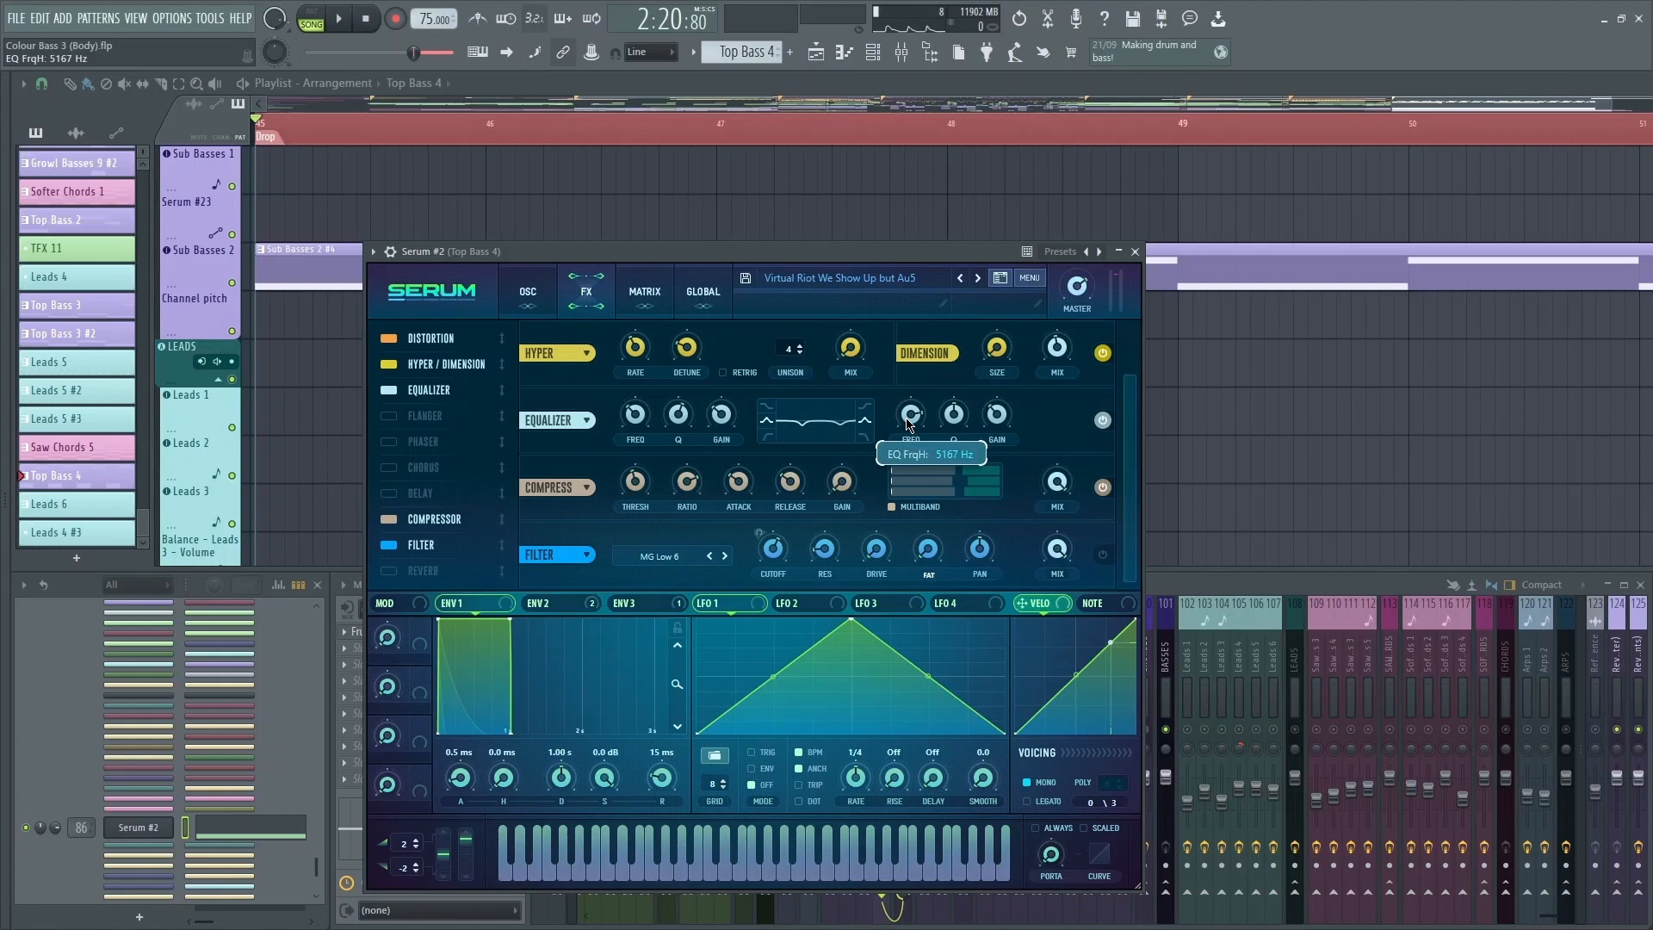
pyautogui.moveTo(1003, 422)
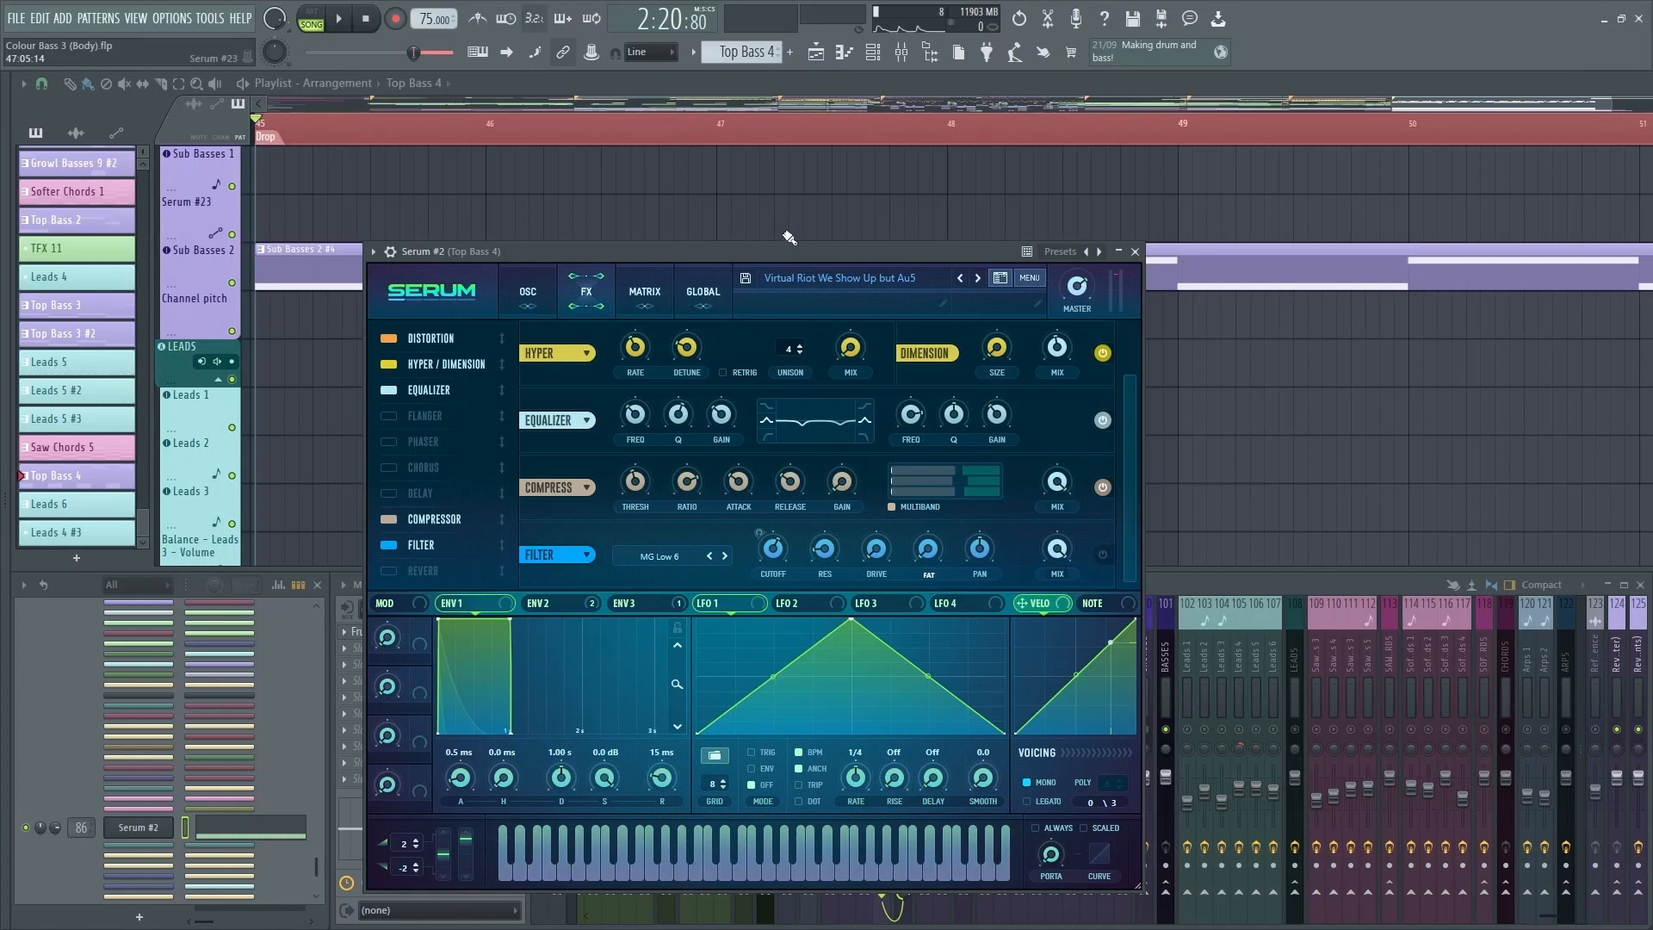
pyautogui.moveTo(779, 250); pyautogui.dragTo(790, 231)
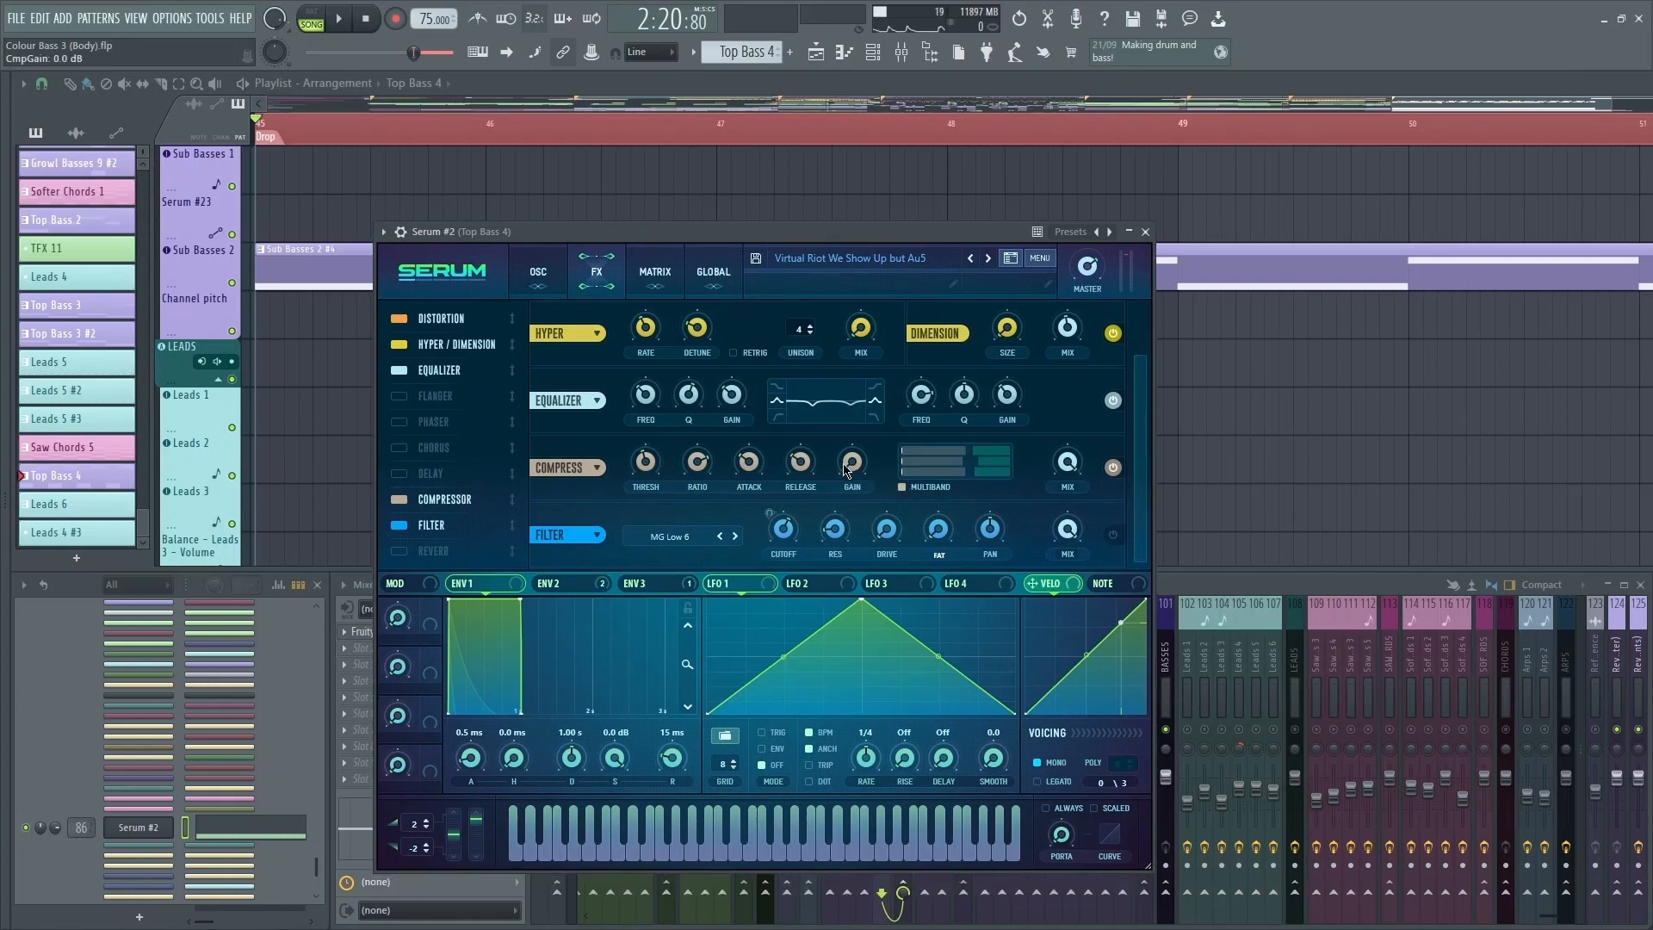
pyautogui.moveTo(783, 463)
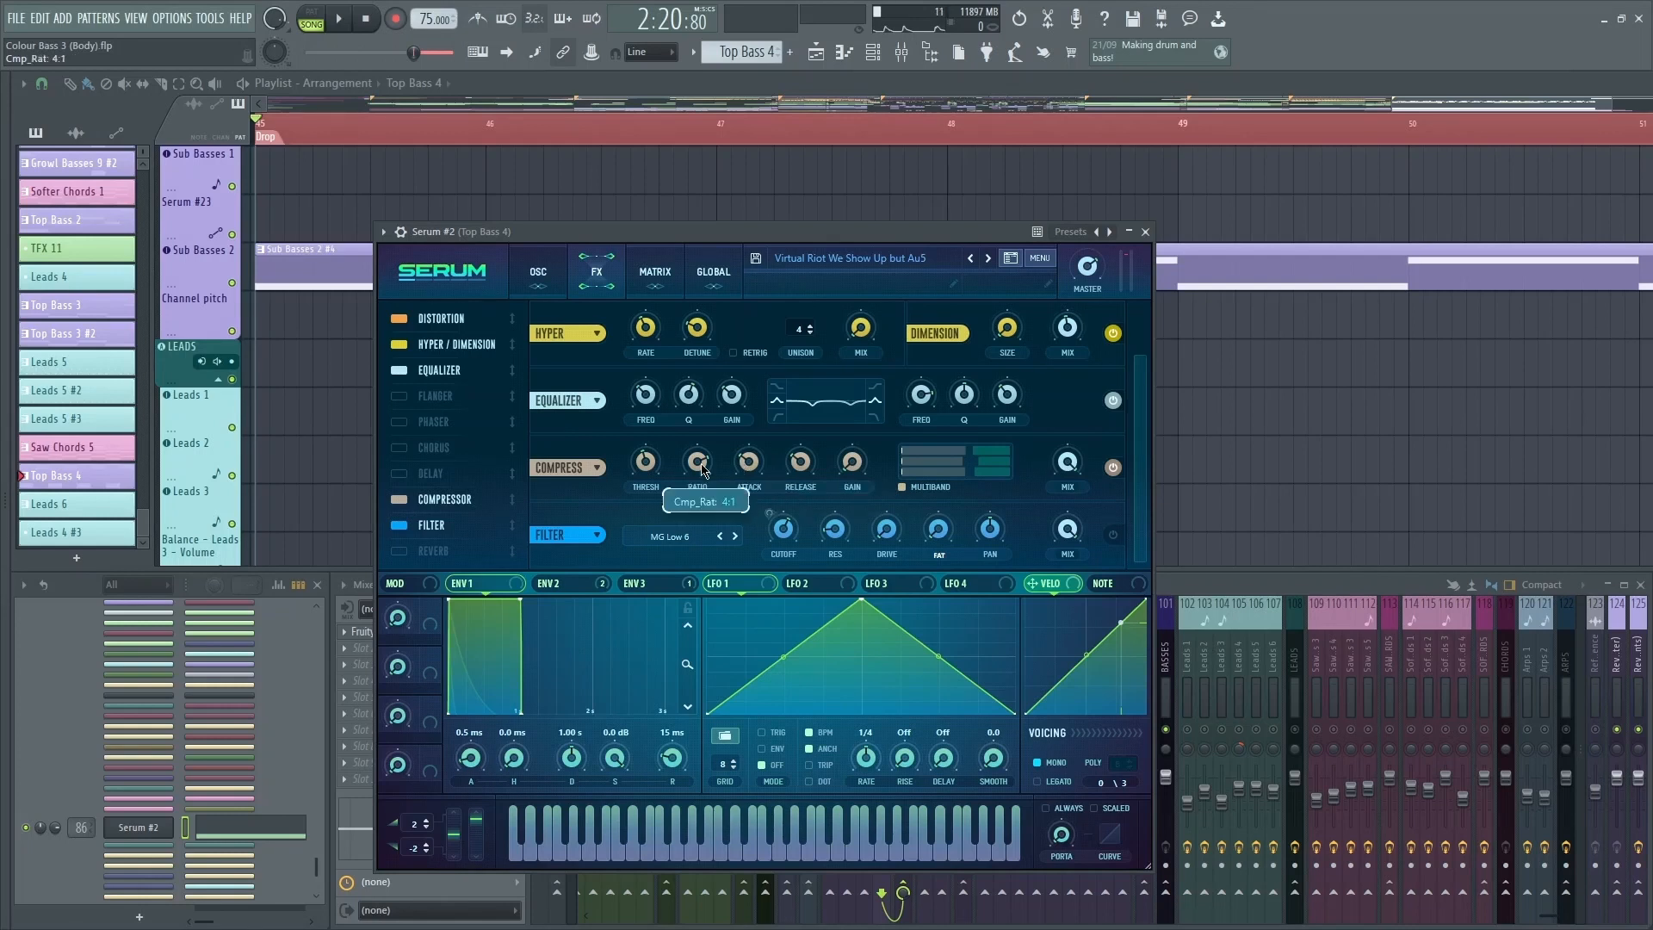
pyautogui.moveTo(650, 472)
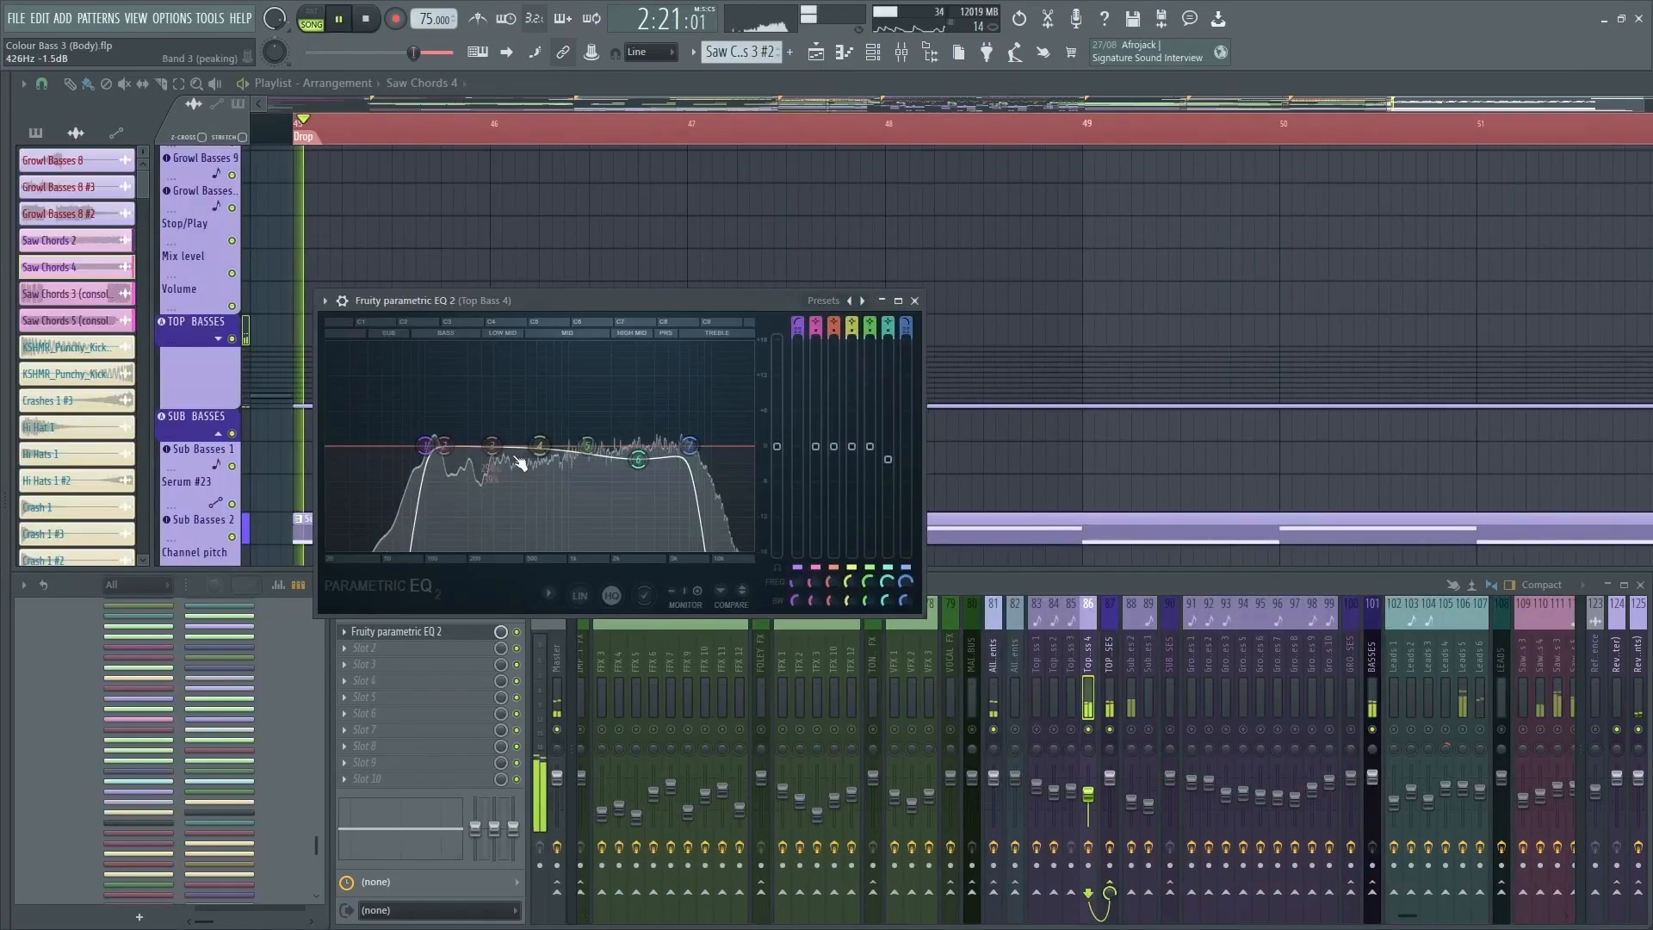
# Step: Play the drop while checking Top Bass 4's Fruity parametric EQ 2 curve, and close the EQ
pyautogui.press('space')
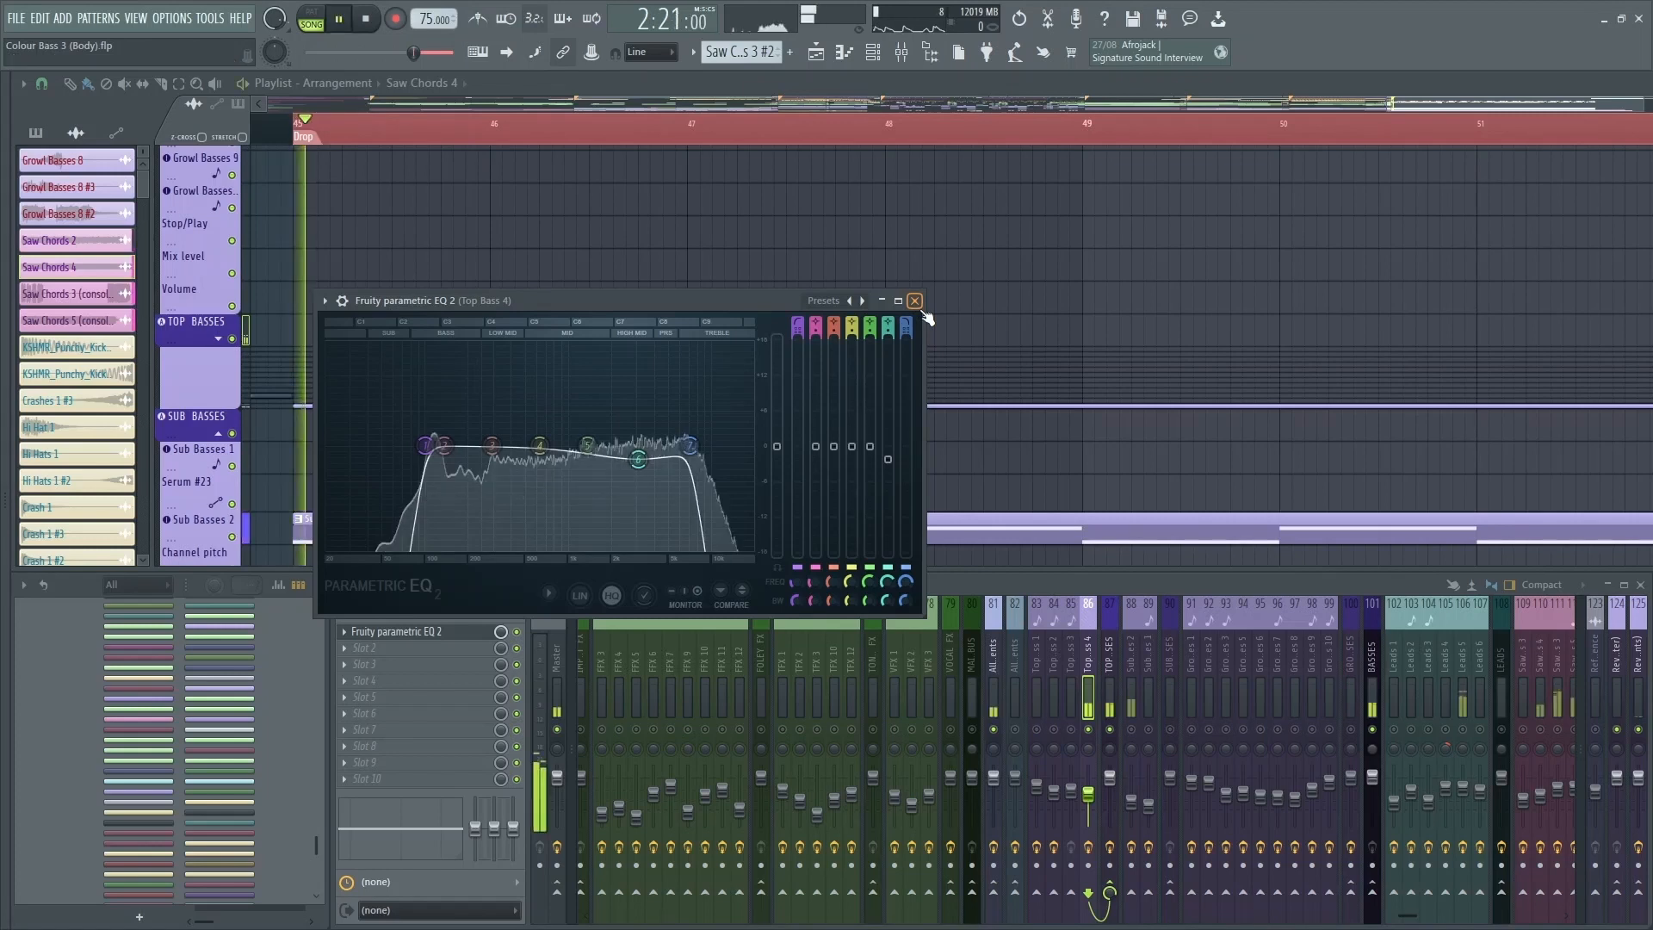
pyautogui.click(920, 306)
pyautogui.scroll(-3, 887, 316)
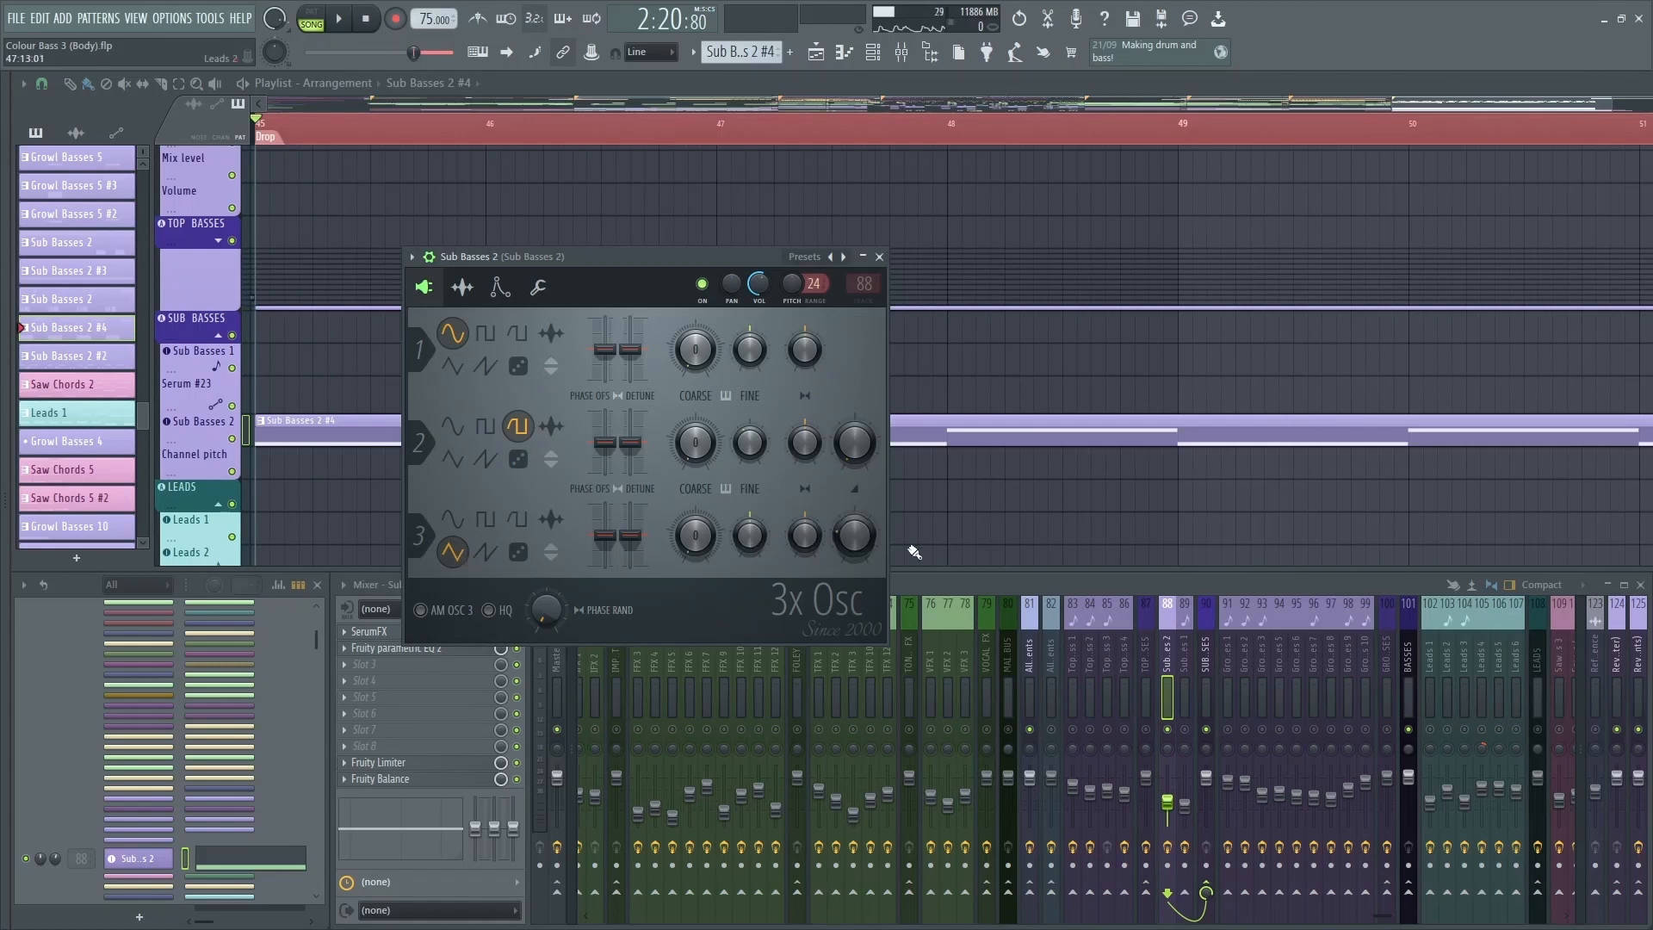
# Step: Inspect the SerumFX distortion and the Fruity parametric EQ 2 on the Sub Basses 2 mixer track
pyautogui.press('space')
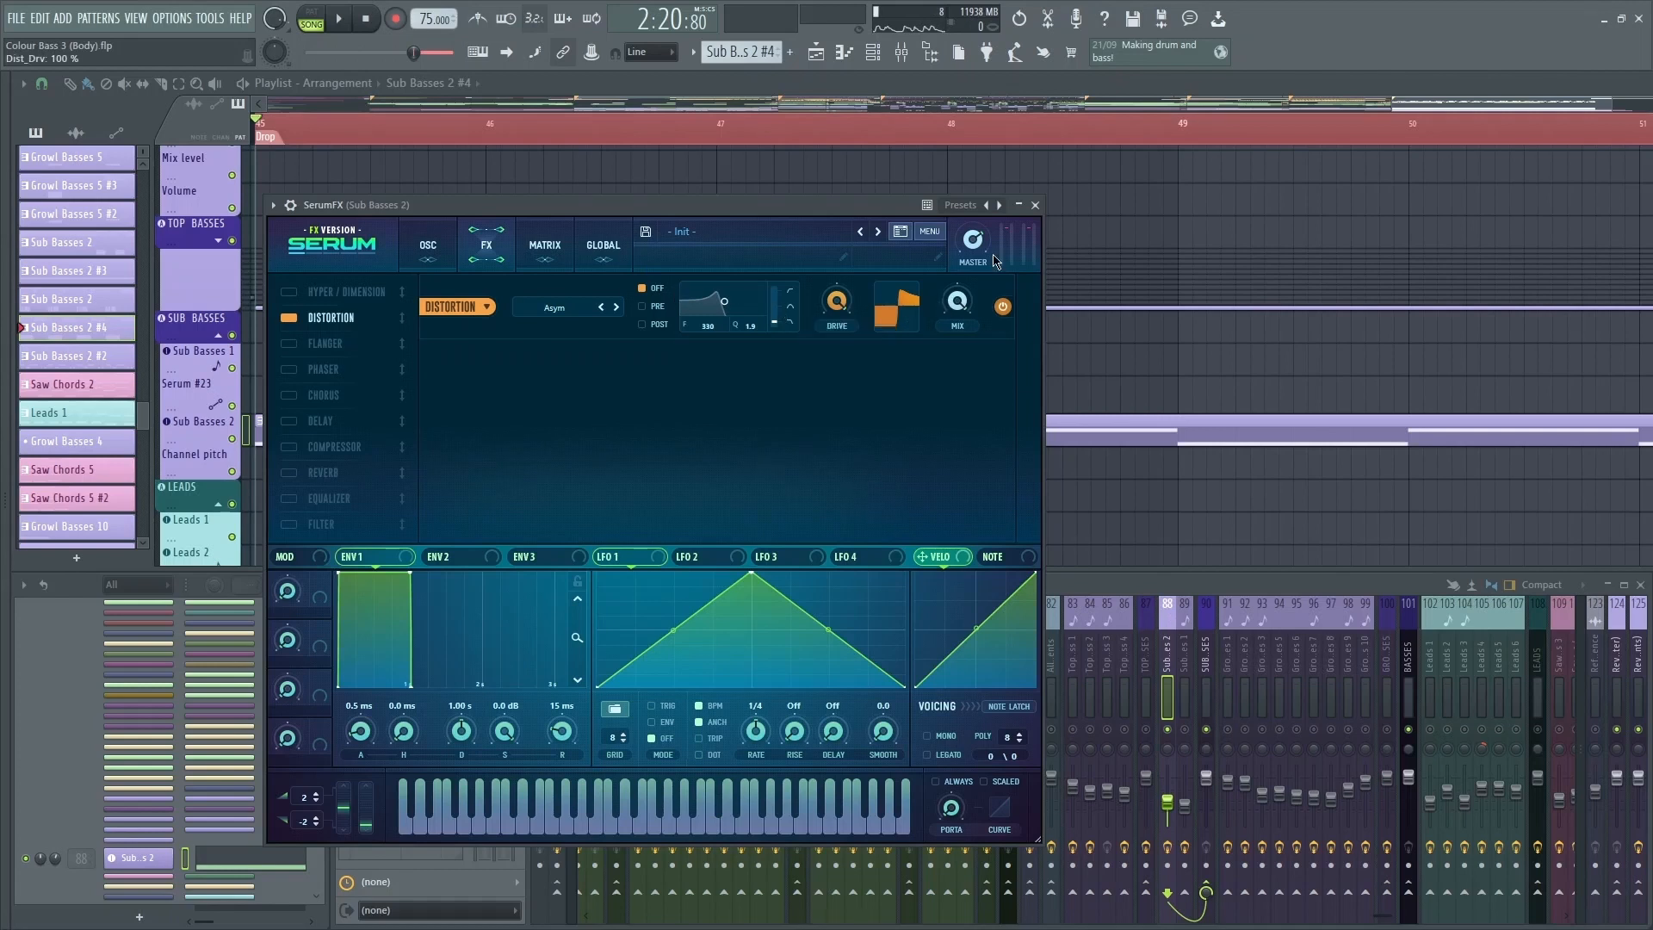
pyautogui.click(1035, 206)
pyautogui.click(431, 632)
pyautogui.click(1035, 206)
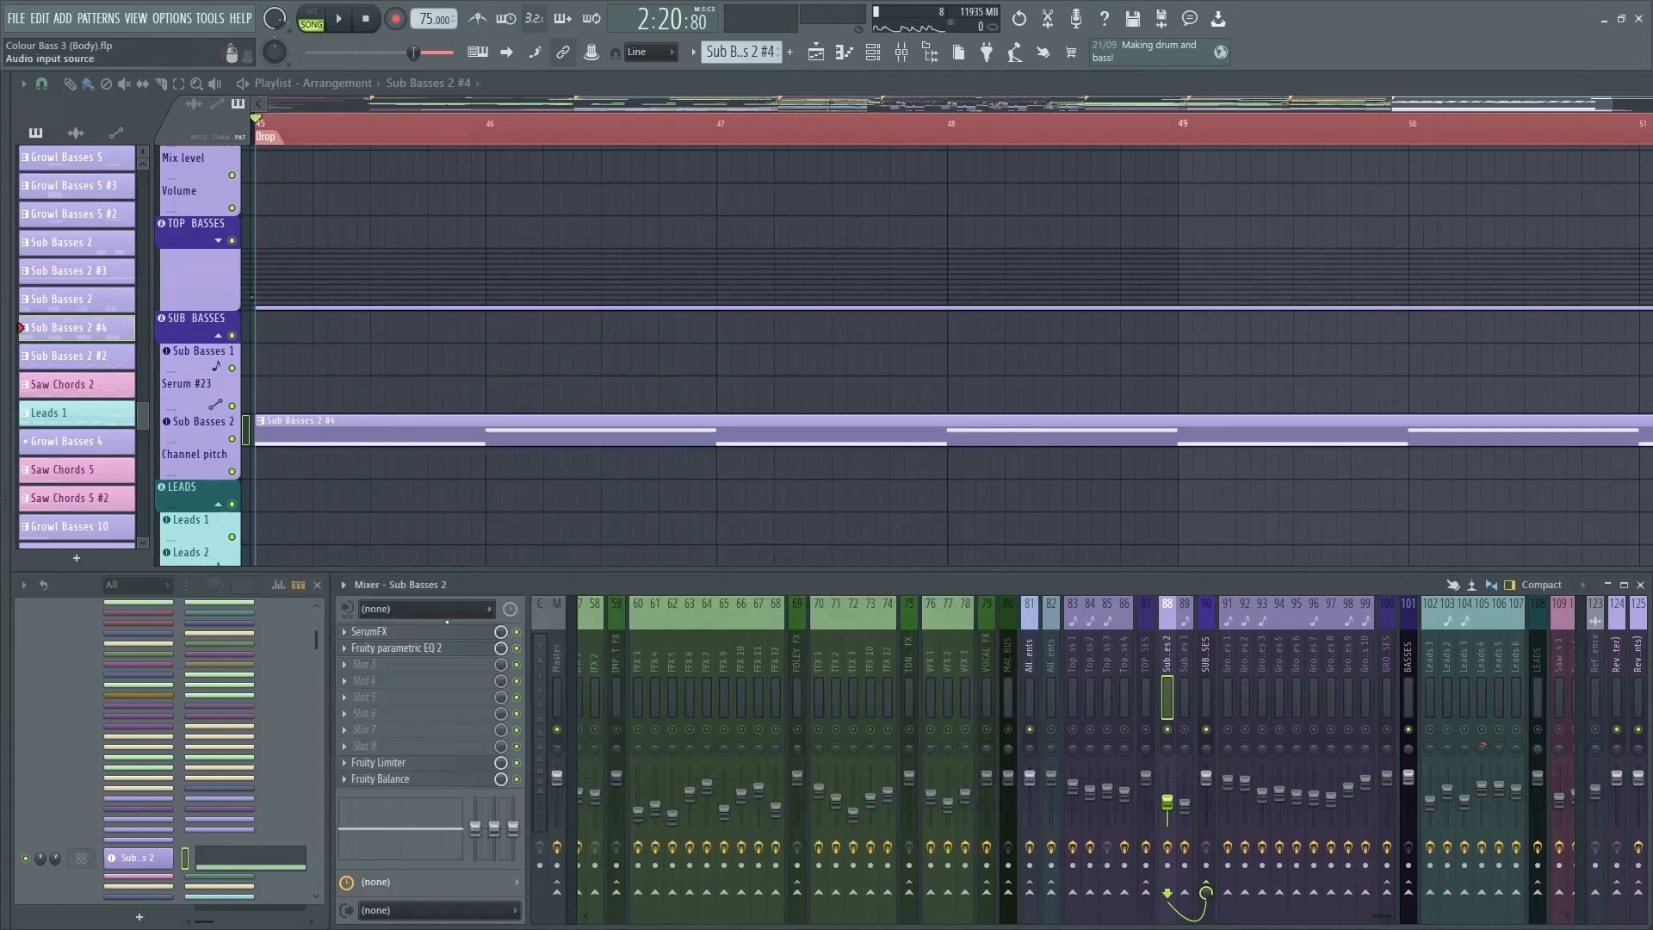
pyautogui.click(396, 647)
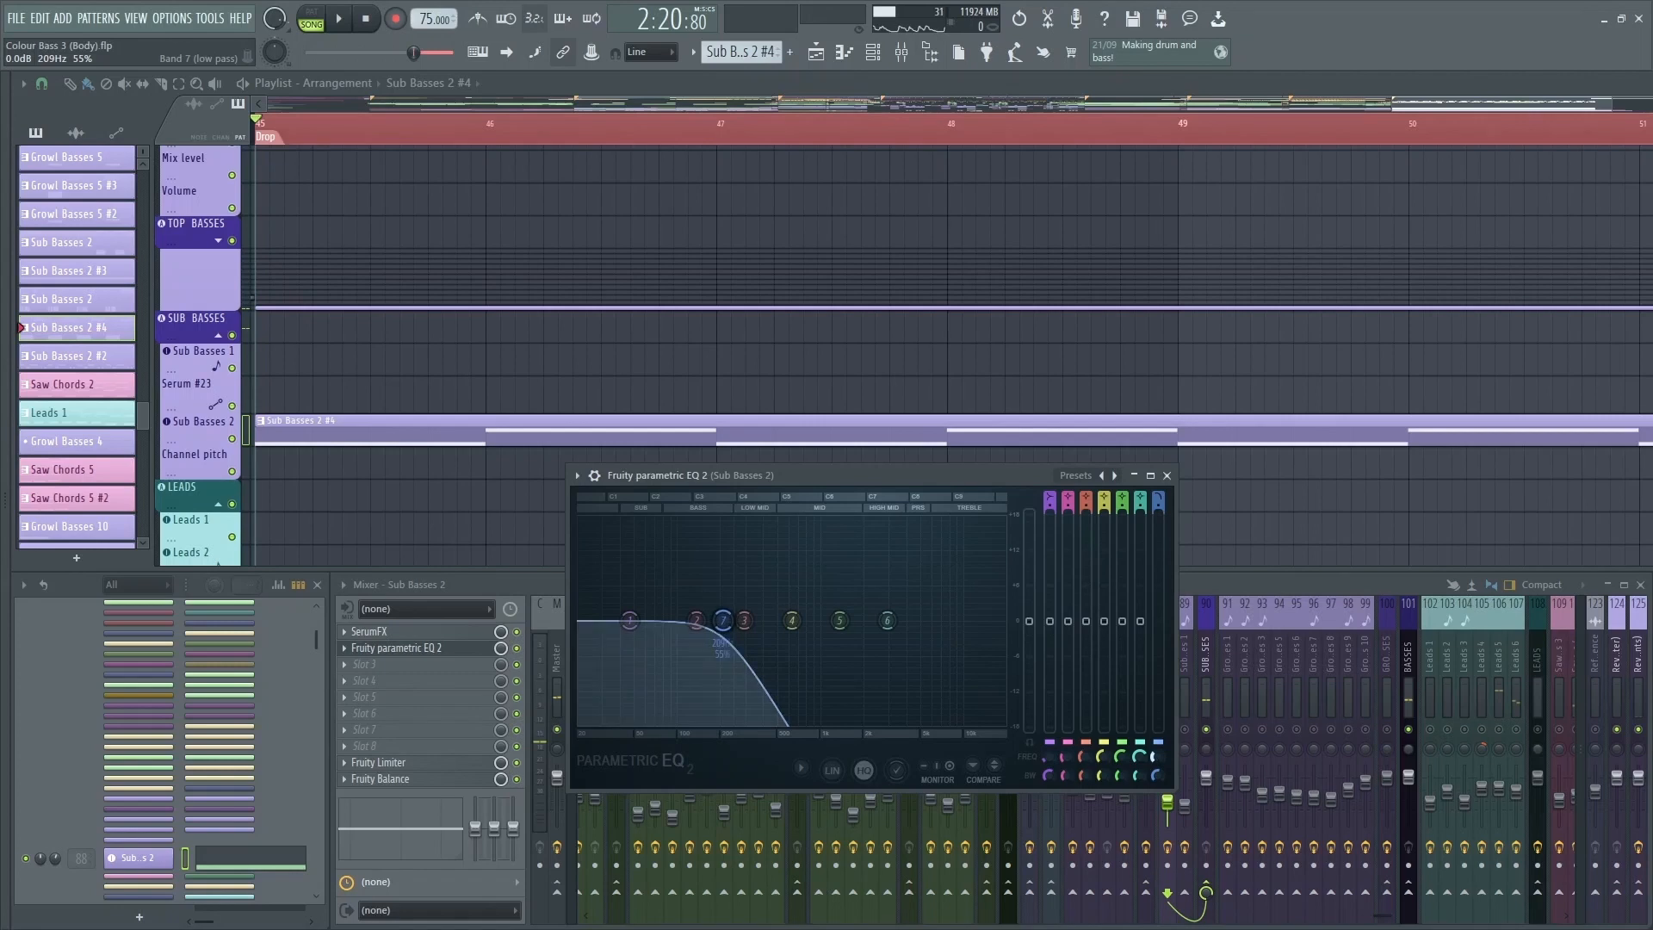
# Step: Open the Fruity Limiter on Sub Basses 2, watch it during playback of the drop, and close it
pyautogui.click(430, 763)
pyautogui.press('space')
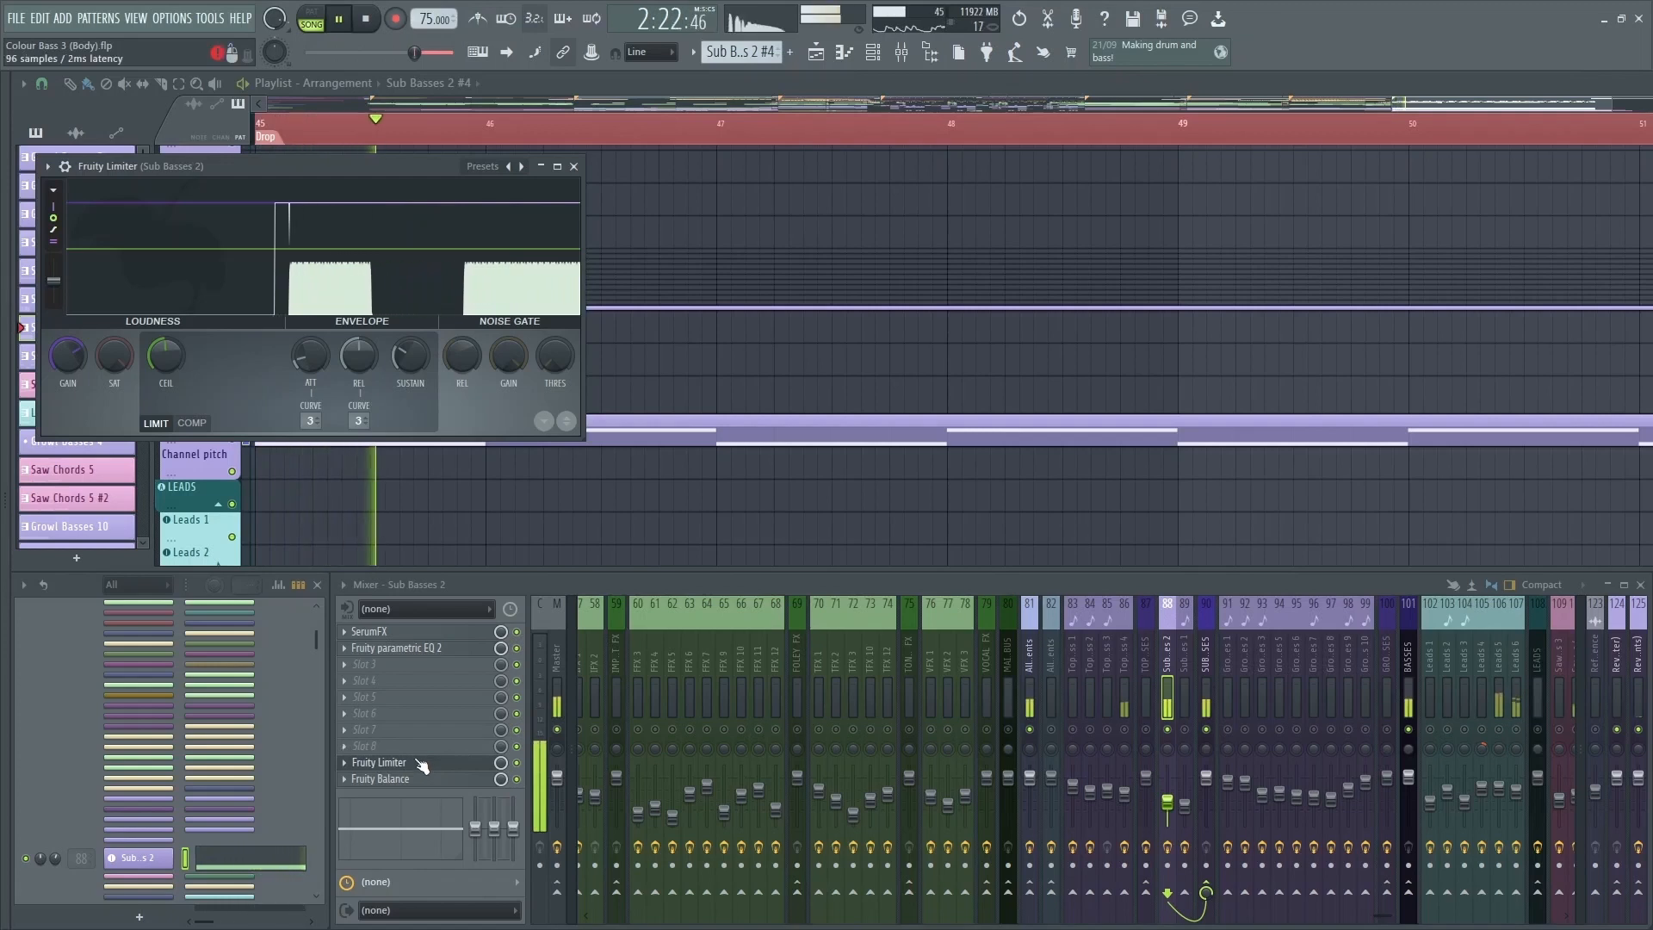
pyautogui.press('space')
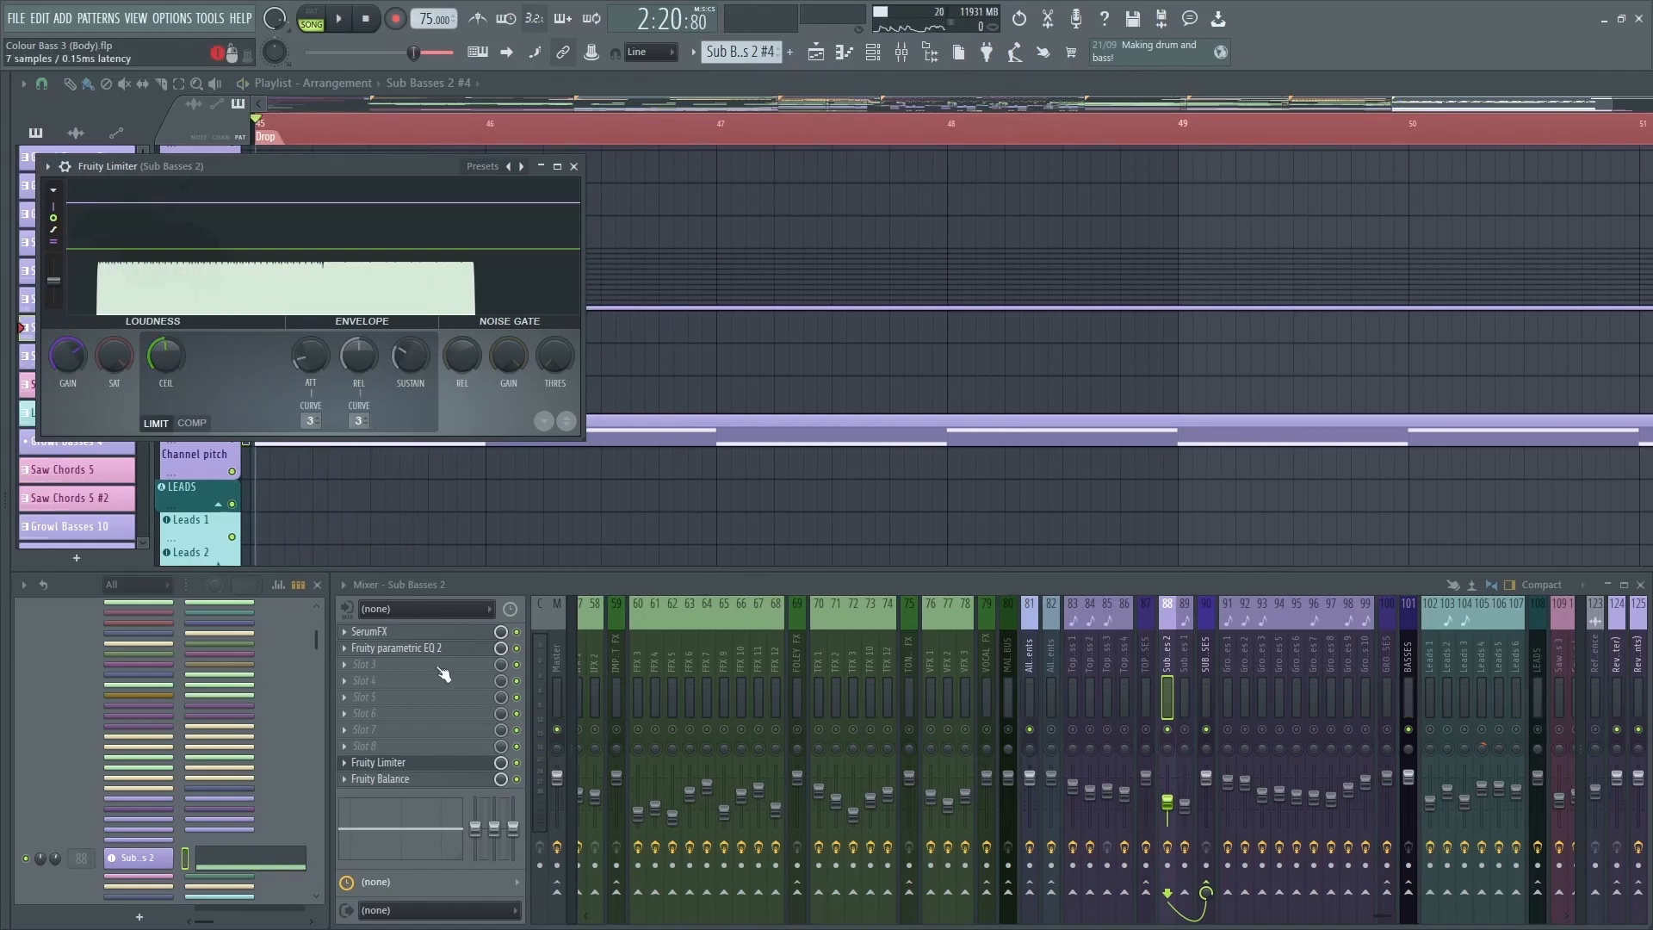
pyautogui.click(426, 760)
# Step: Solo the LEADS bus in the mixer and bring the lead tracks of the drop into view in the playlist
pyautogui.scroll(-5, 1120, 747)
pyautogui.rightClick(1296, 730)
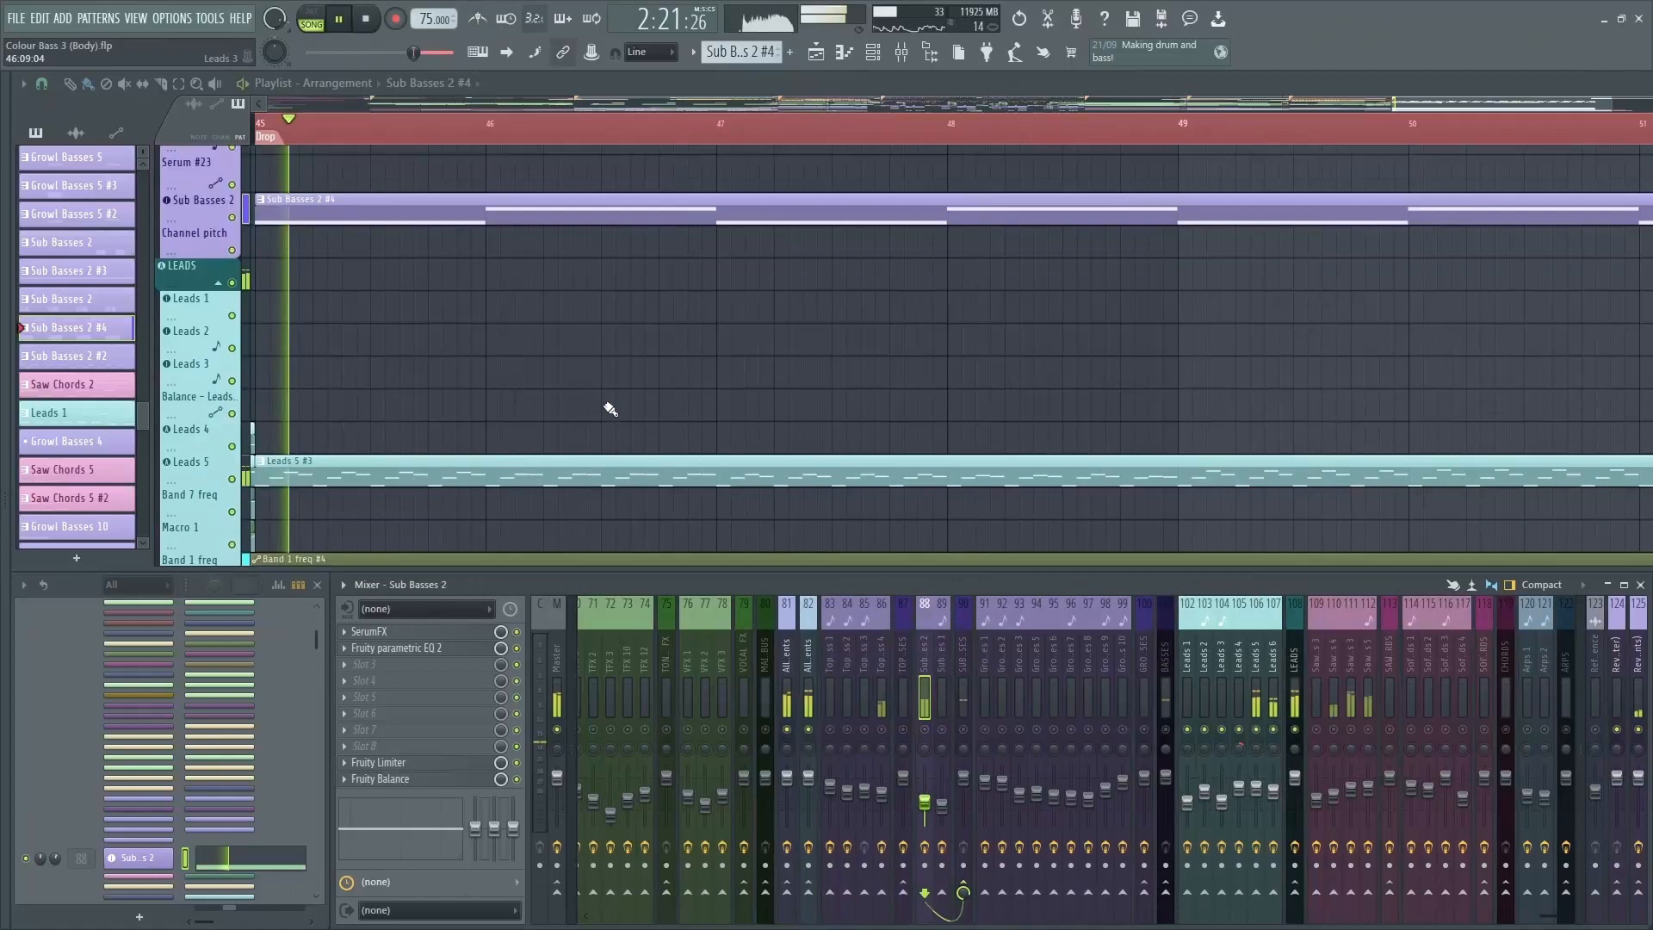
pyautogui.scroll(-2, 602, 405)
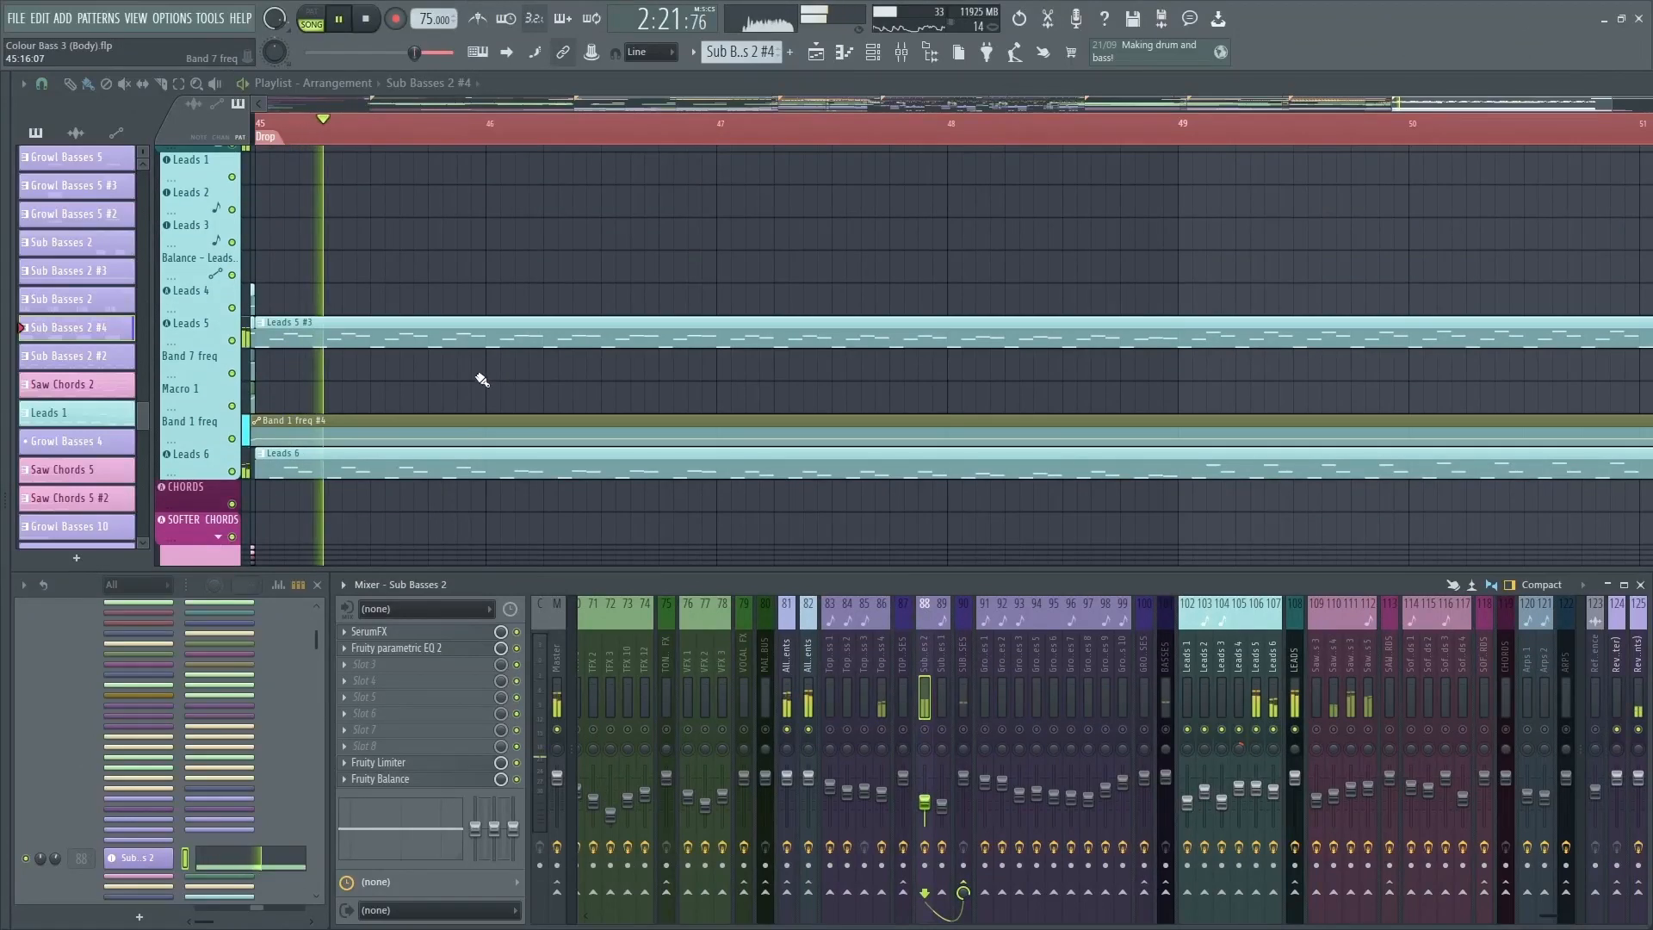
pyautogui.scroll(-4, 503, 379)
pyautogui.scroll(-1, 547, 383)
pyautogui.scroll(1, 546, 370)
# Step: Select the Leads 5 #3 pattern clip and locate the Leads 5 Serum channel in the channel rack
pyautogui.click(474, 269)
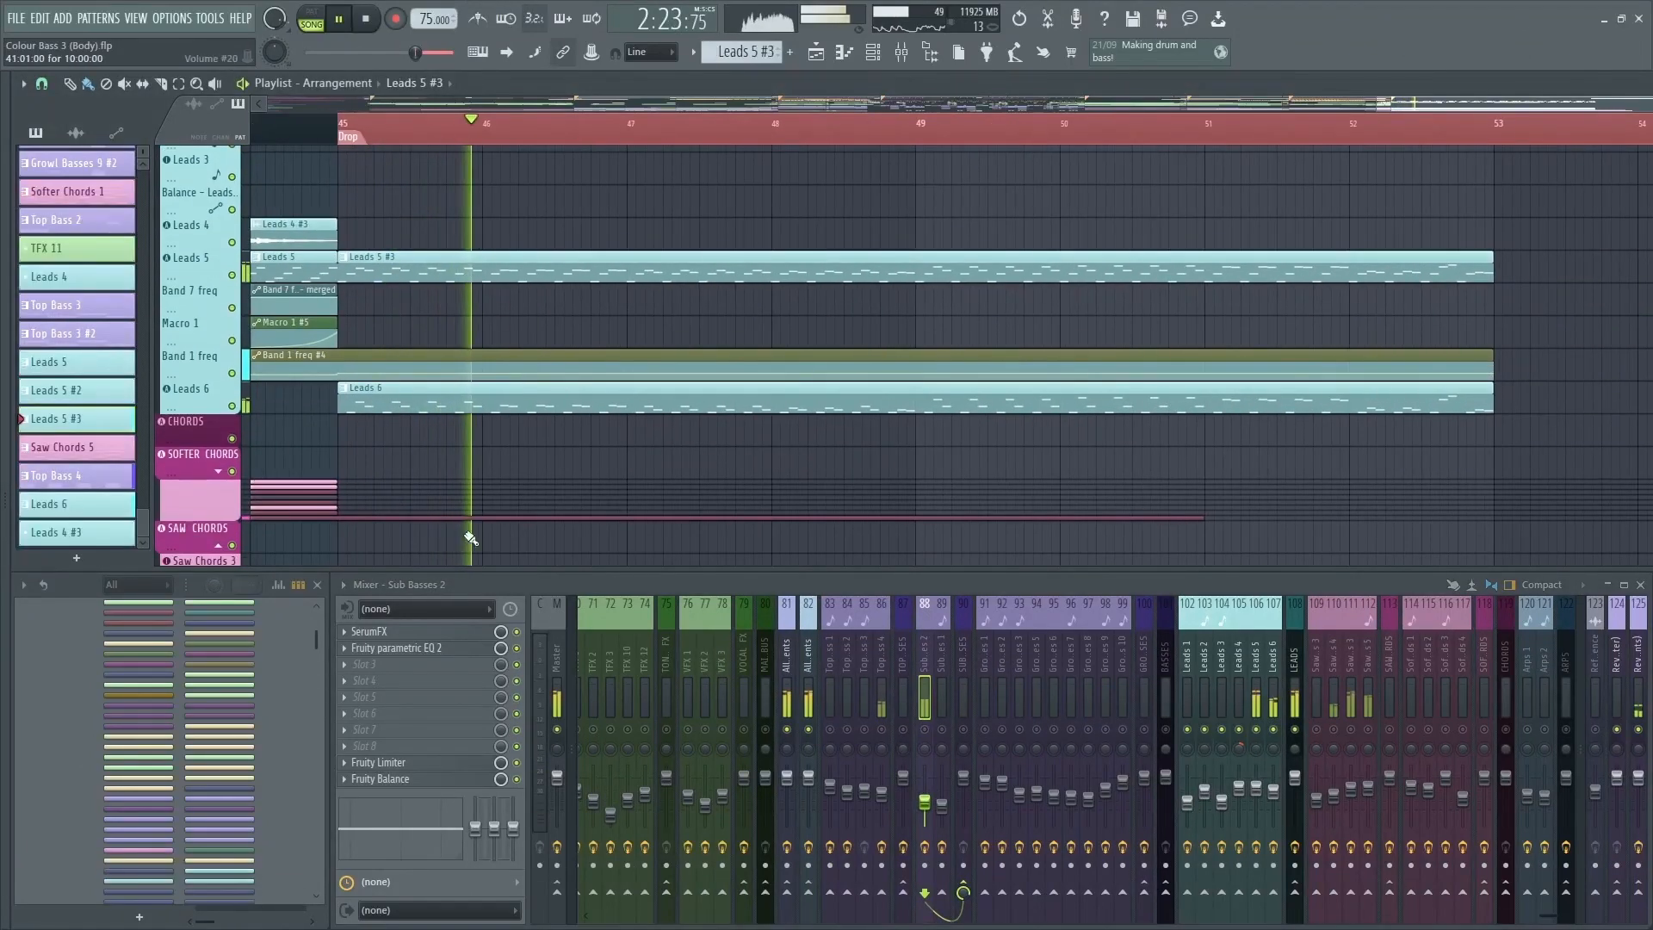
pyautogui.moveTo(316, 638); pyautogui.dragTo(316, 878)
pyautogui.scroll(3, 142, 758)
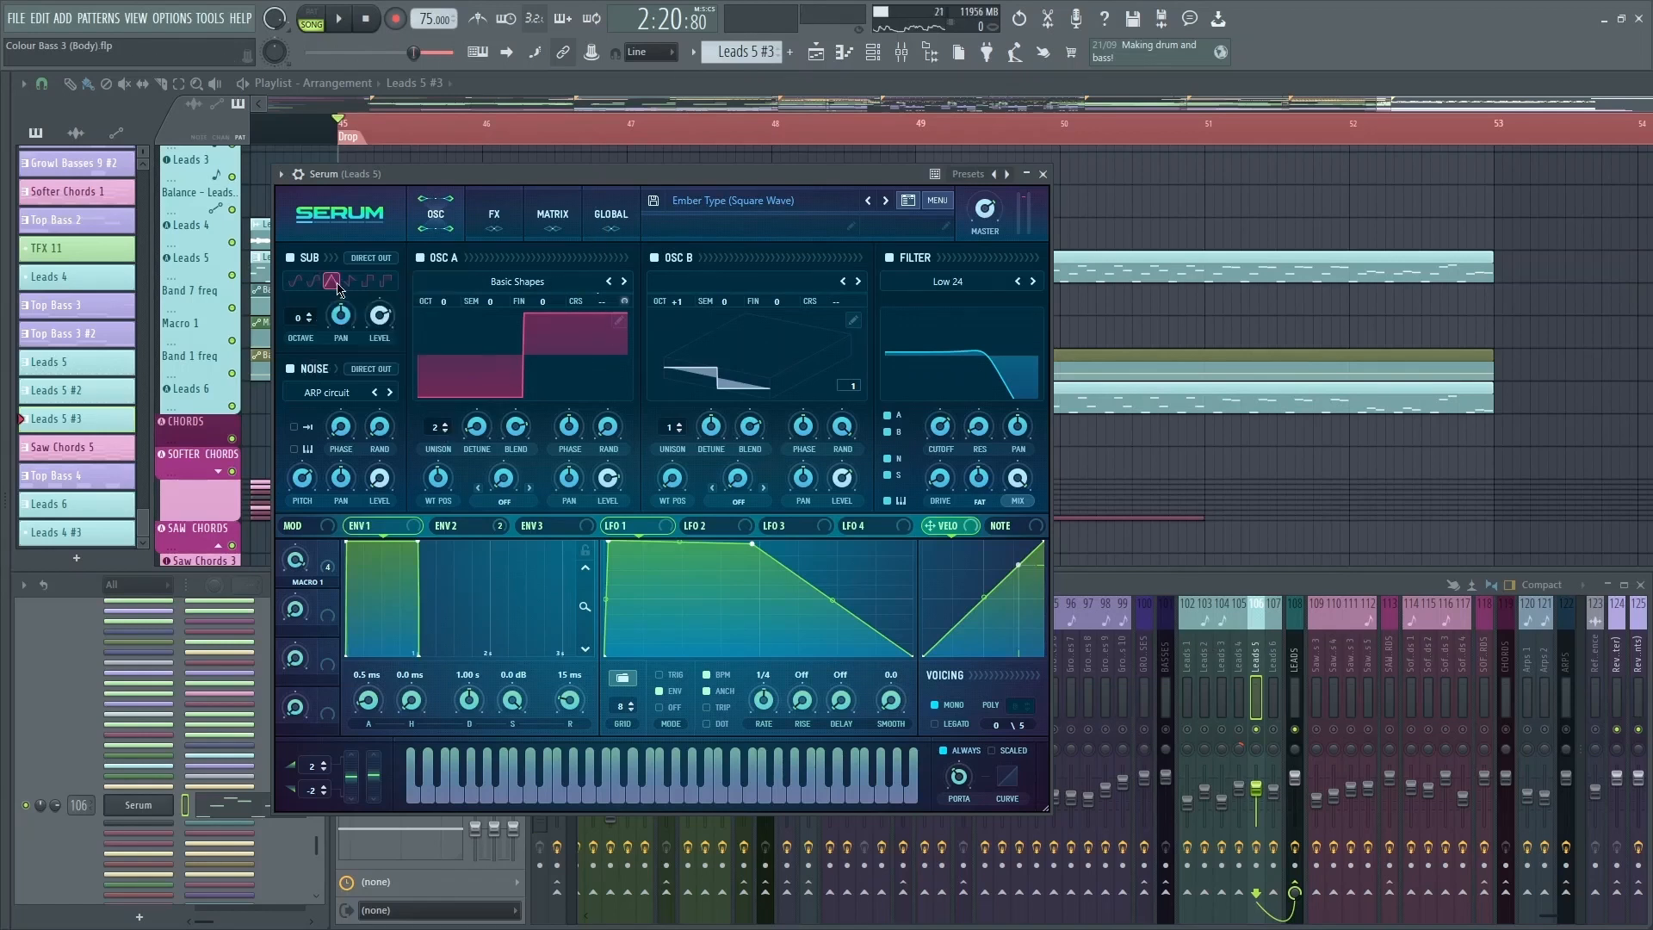
# Step: Audition the Leads 5 Serum patch during playback with oscillators A and B turned off, and check its portamento
pyautogui.click(444, 258)
pyautogui.press('space')
pyautogui.click(679, 258)
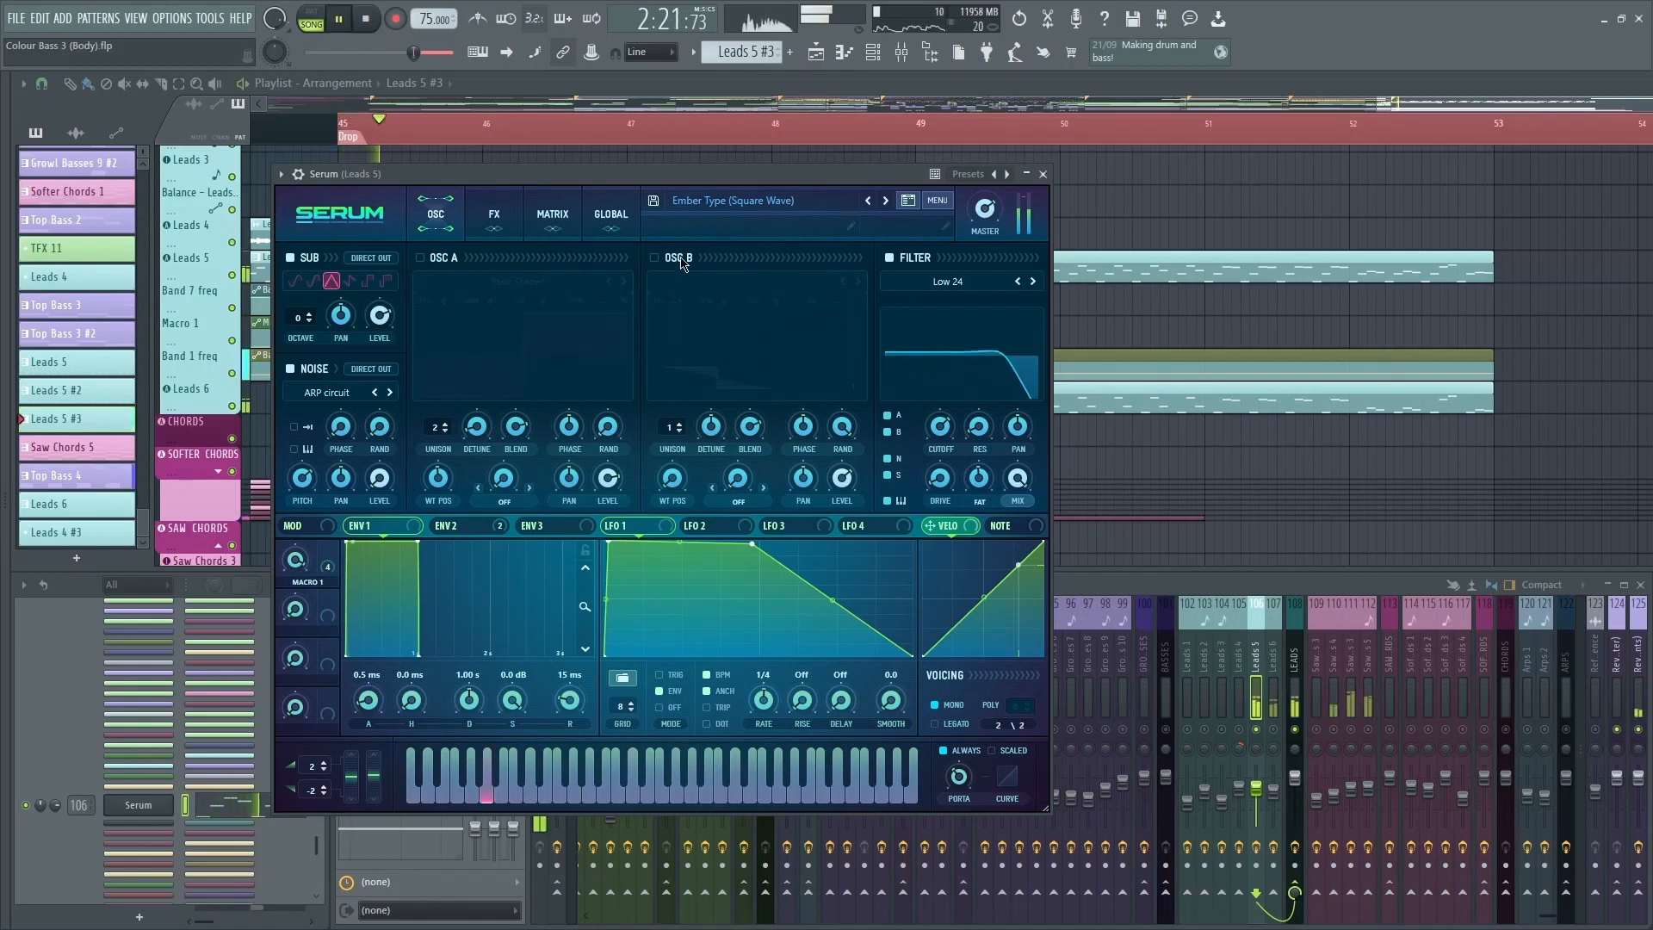
pyautogui.press('space')
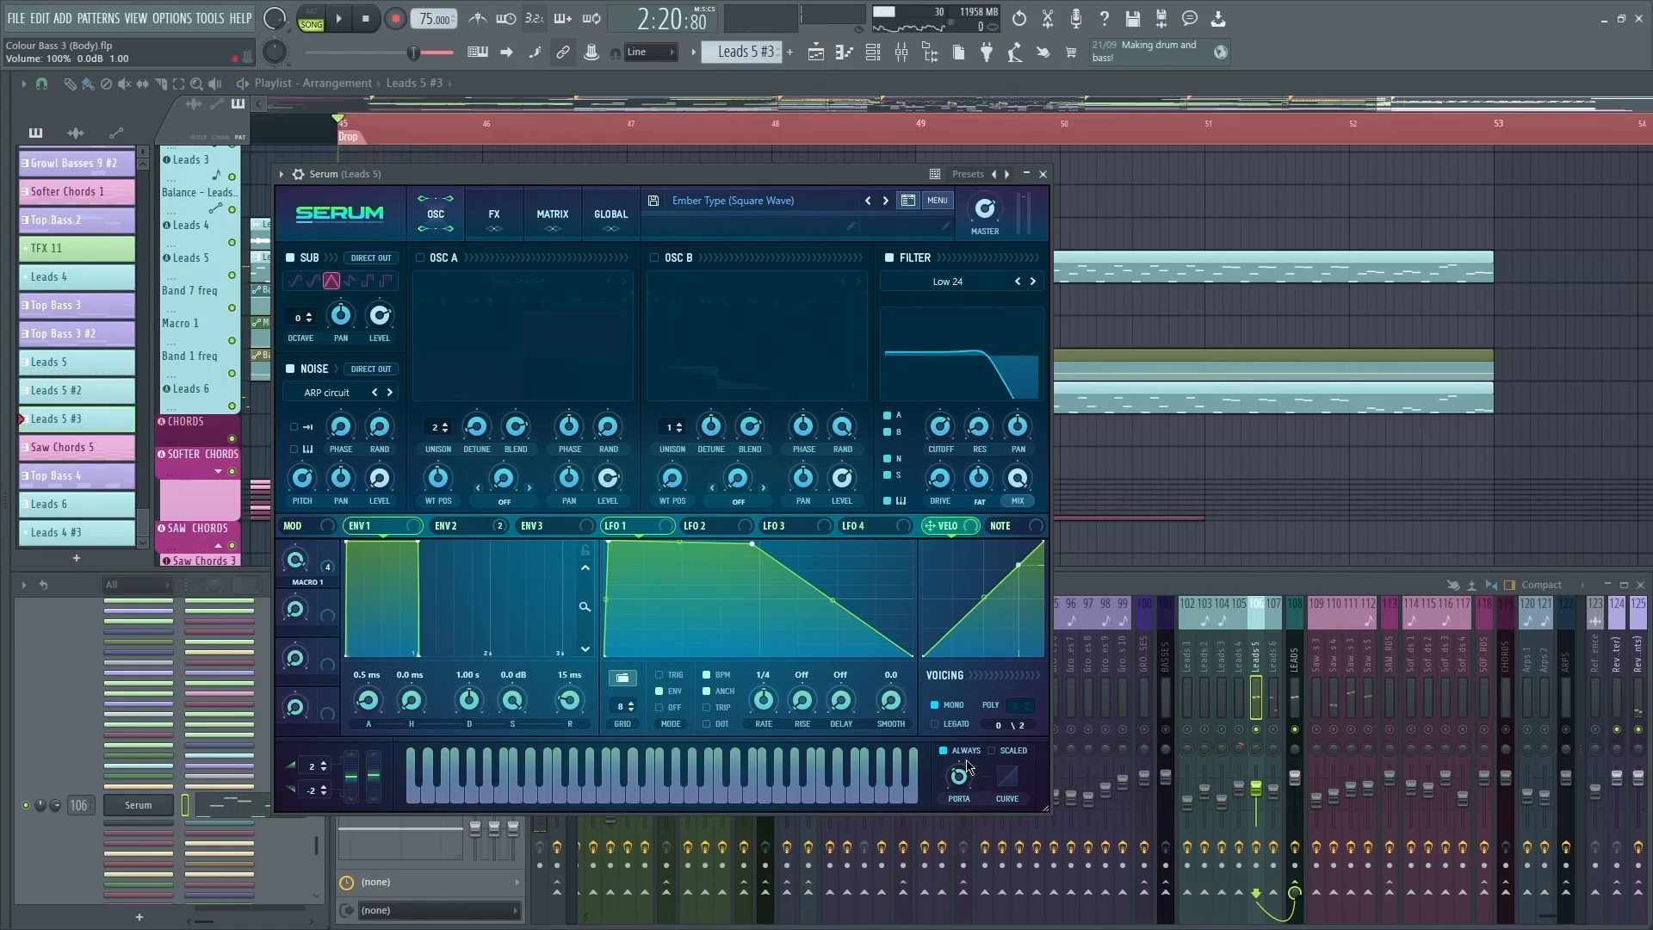
pyautogui.moveTo(966, 779)
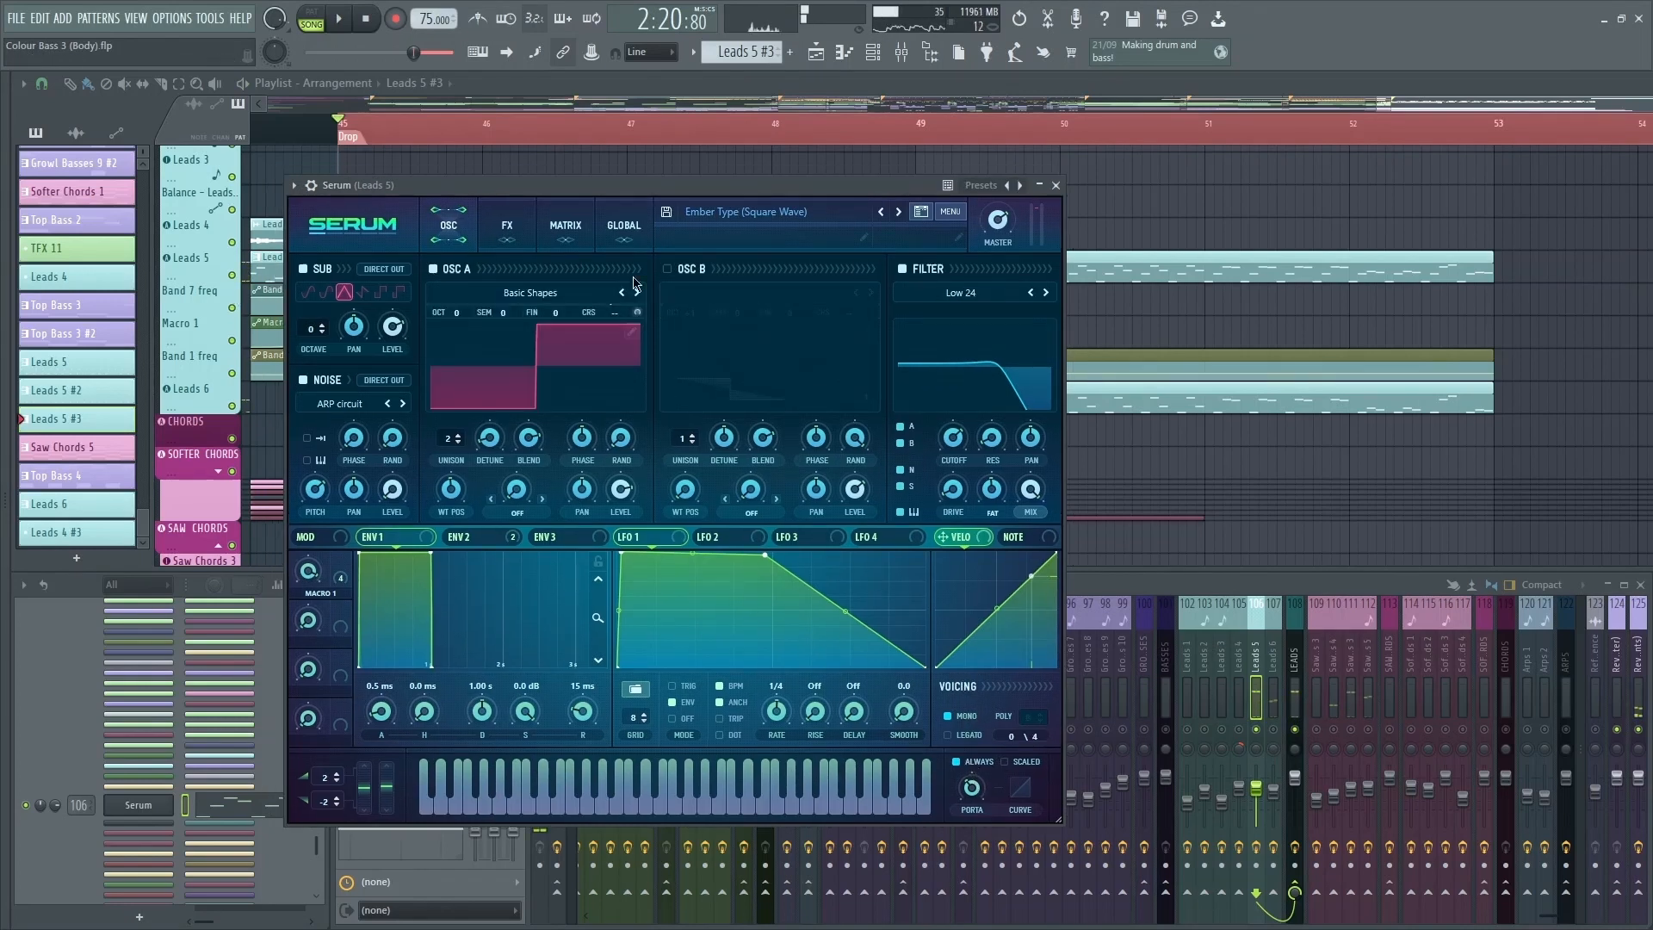
# Step: Audition oscillator B of Leads 5 with oscillator A and the sub turned off, and turn the sub back on
pyautogui.press('space')
pyautogui.click(667, 268)
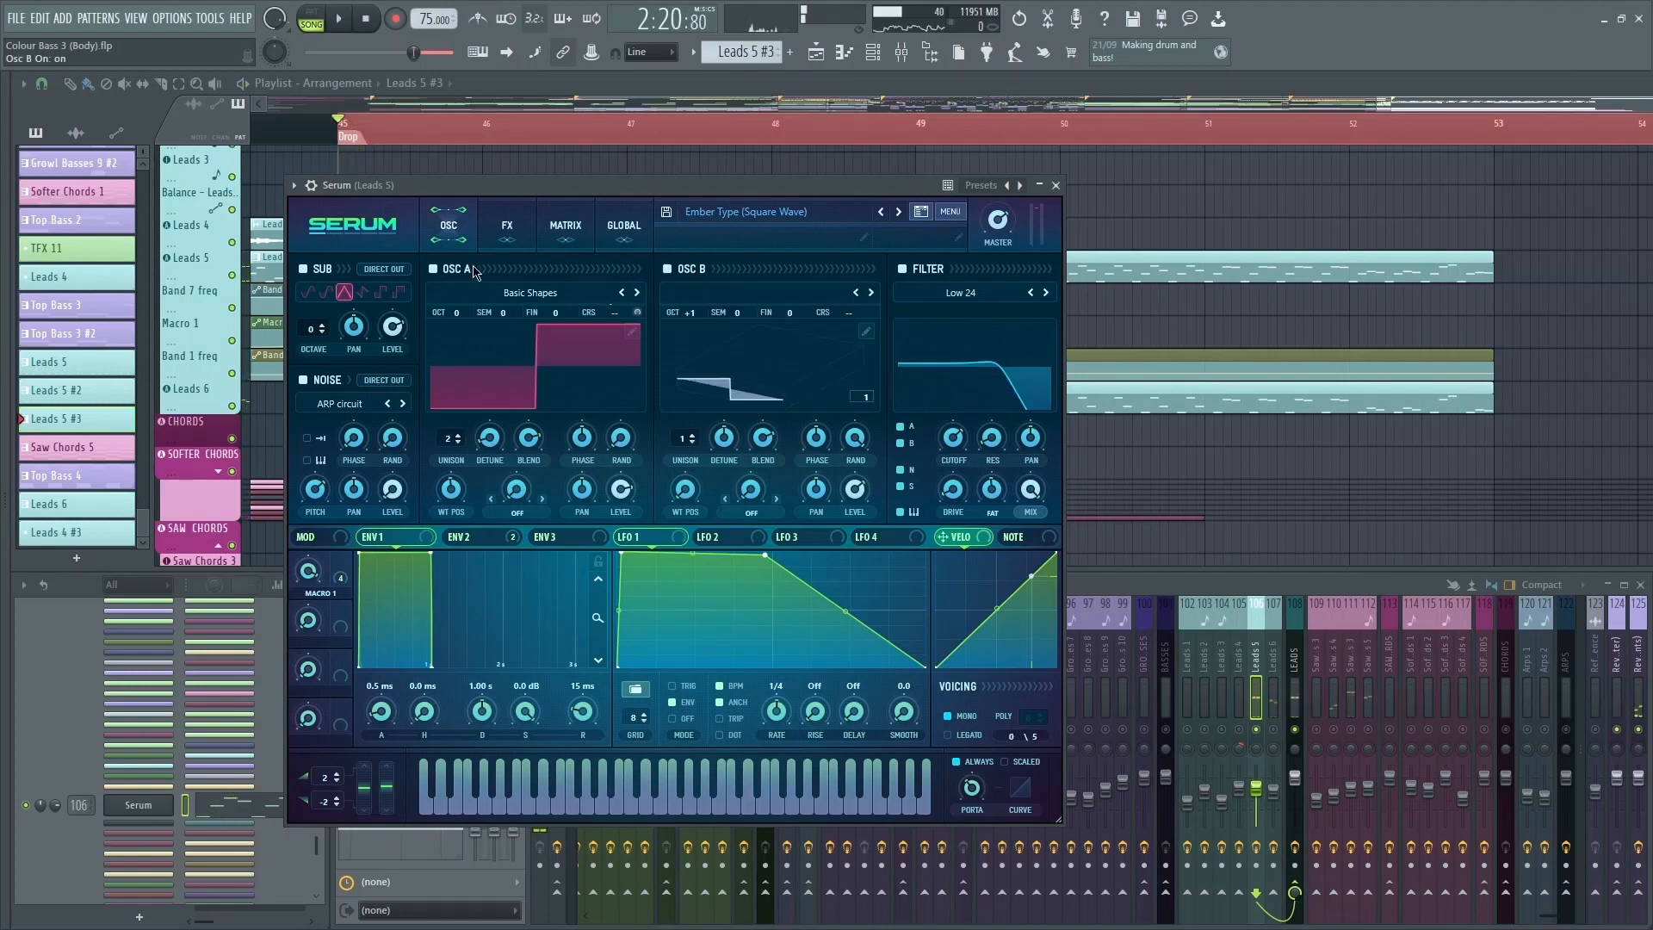
pyautogui.click(466, 268)
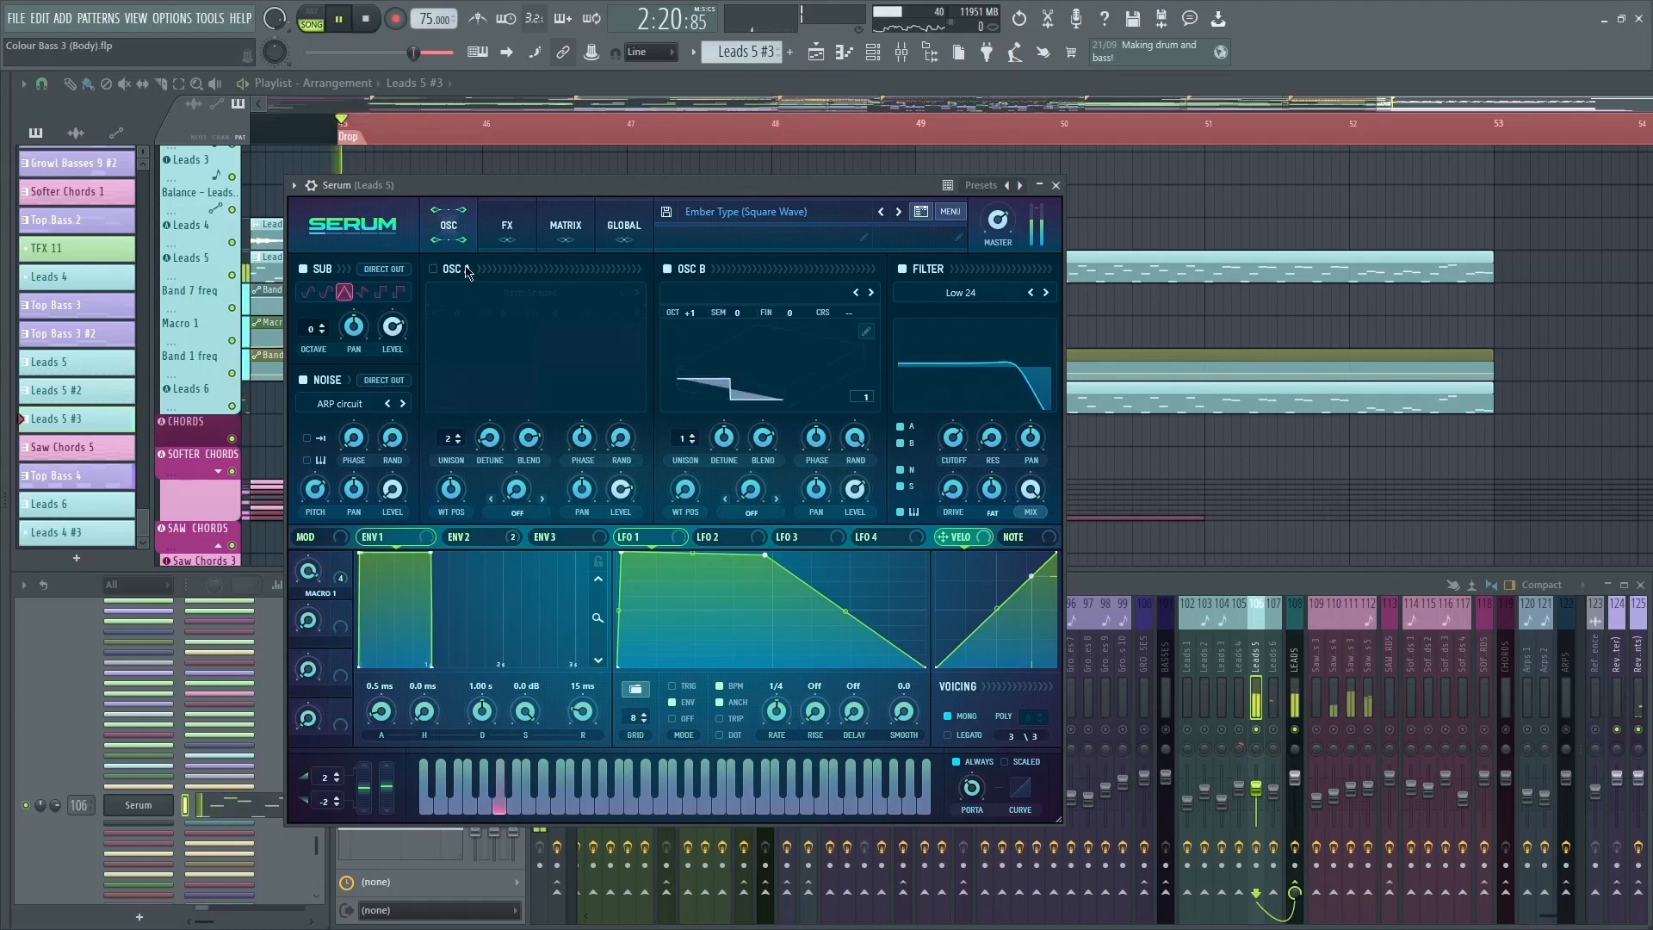
pyautogui.click(303, 269)
pyautogui.press('space')
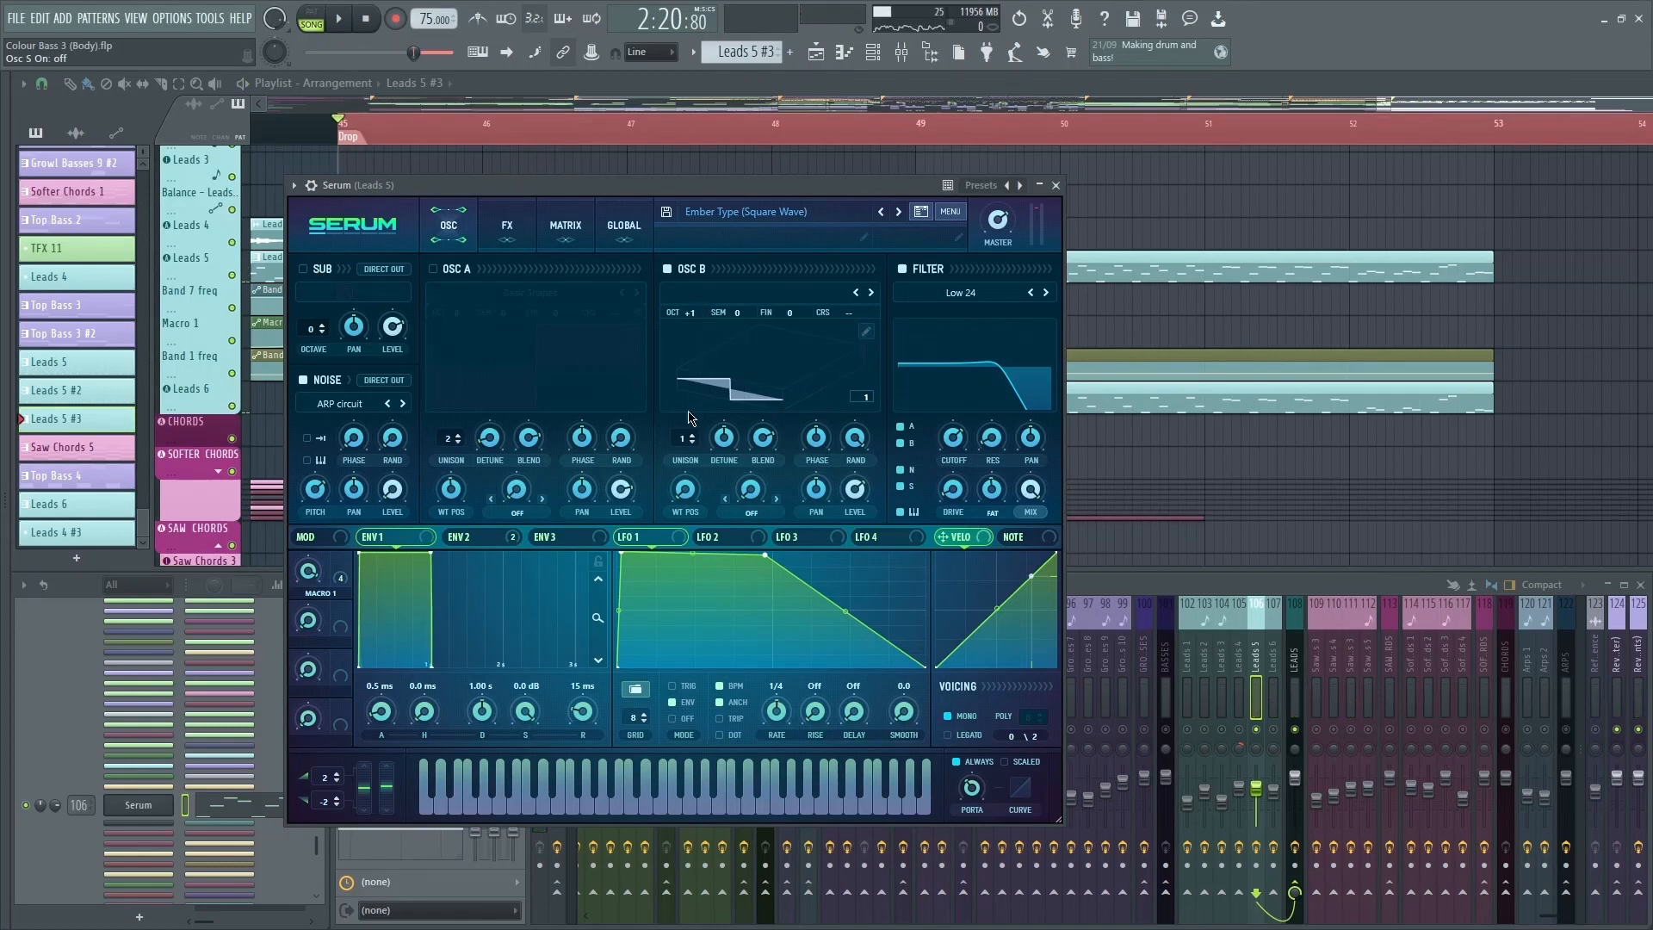
pyautogui.click(325, 275)
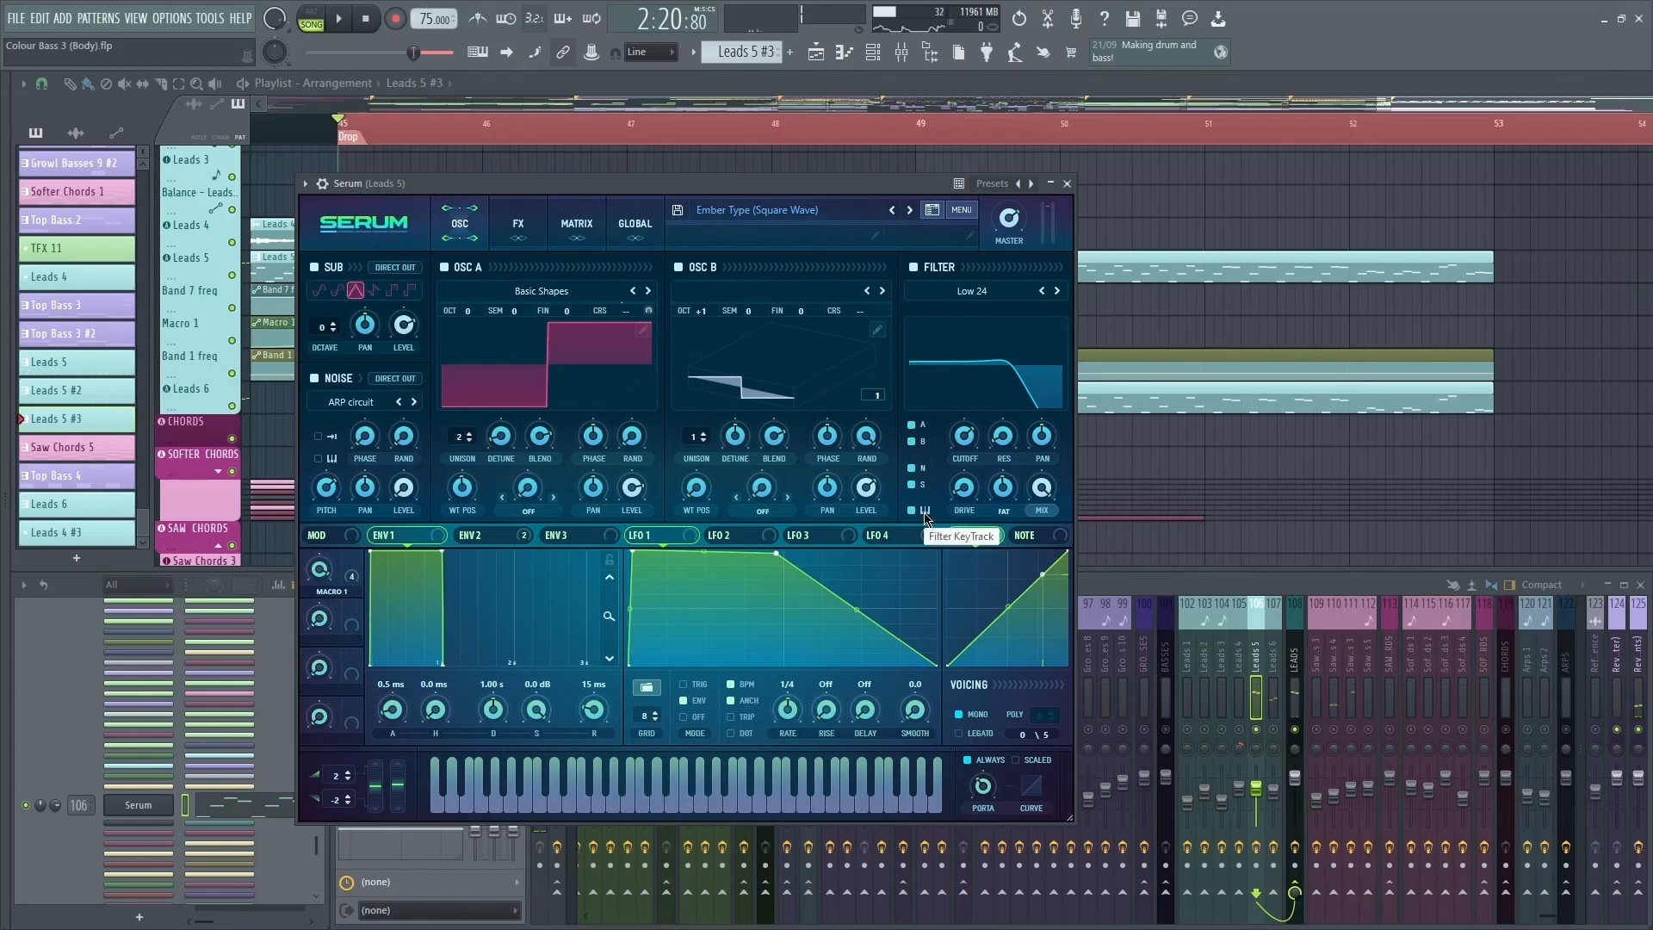
# Step: Turn off multiband mode on the compressor in Leads 5's Serum effects
pyautogui.click(518, 224)
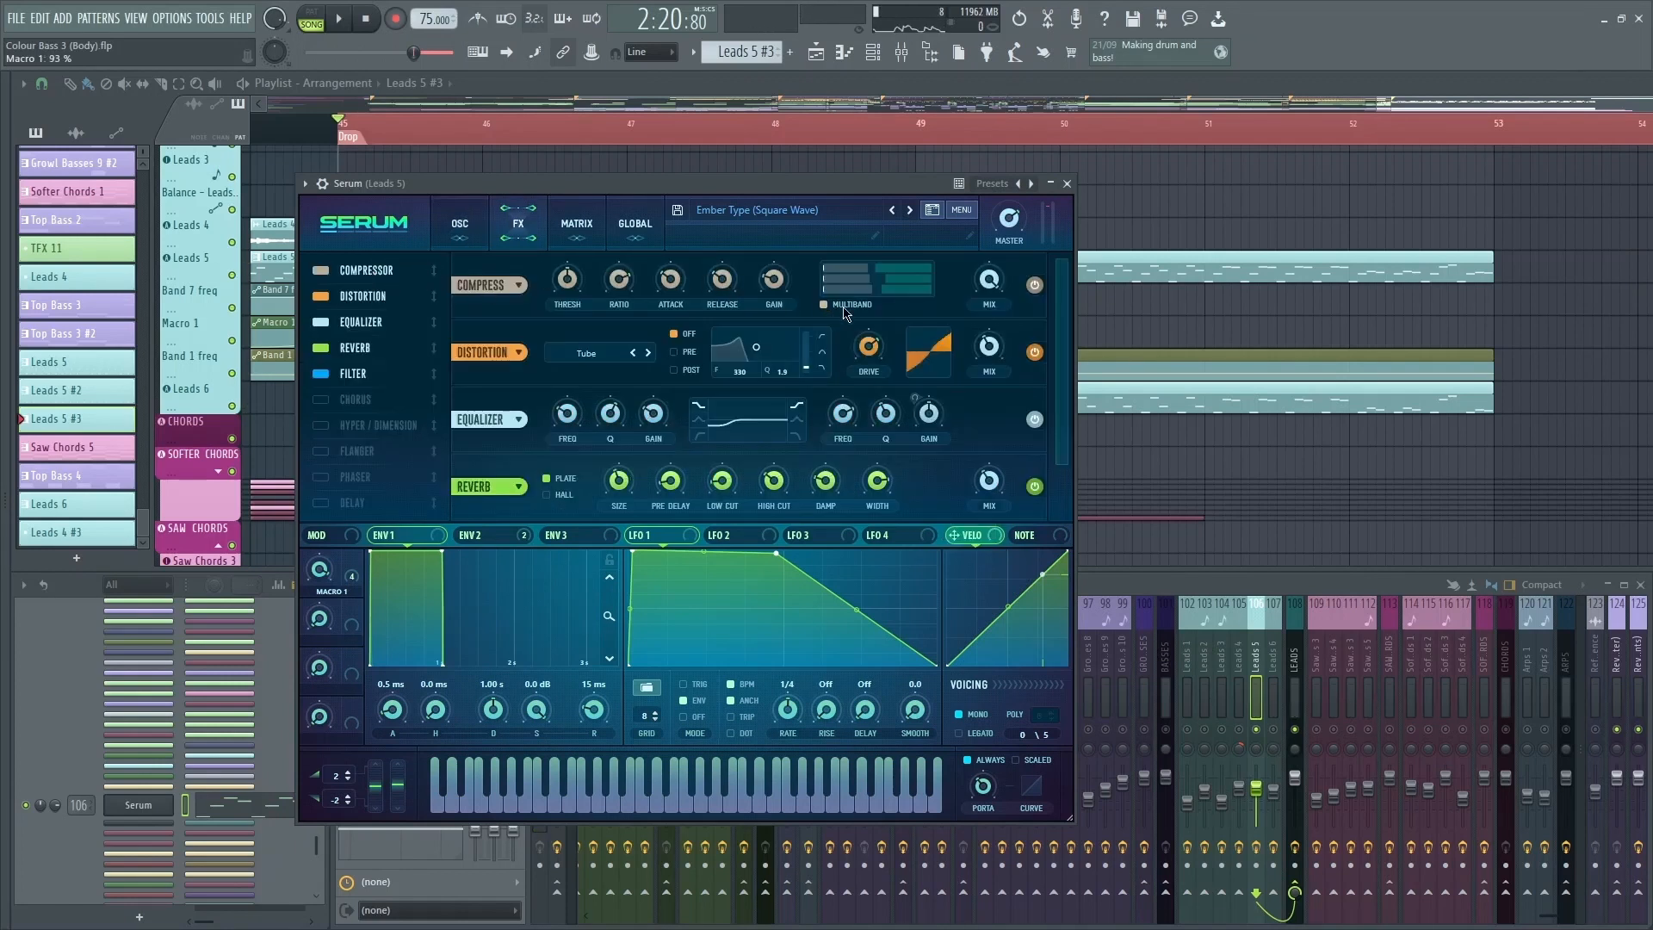
pyautogui.click(837, 305)
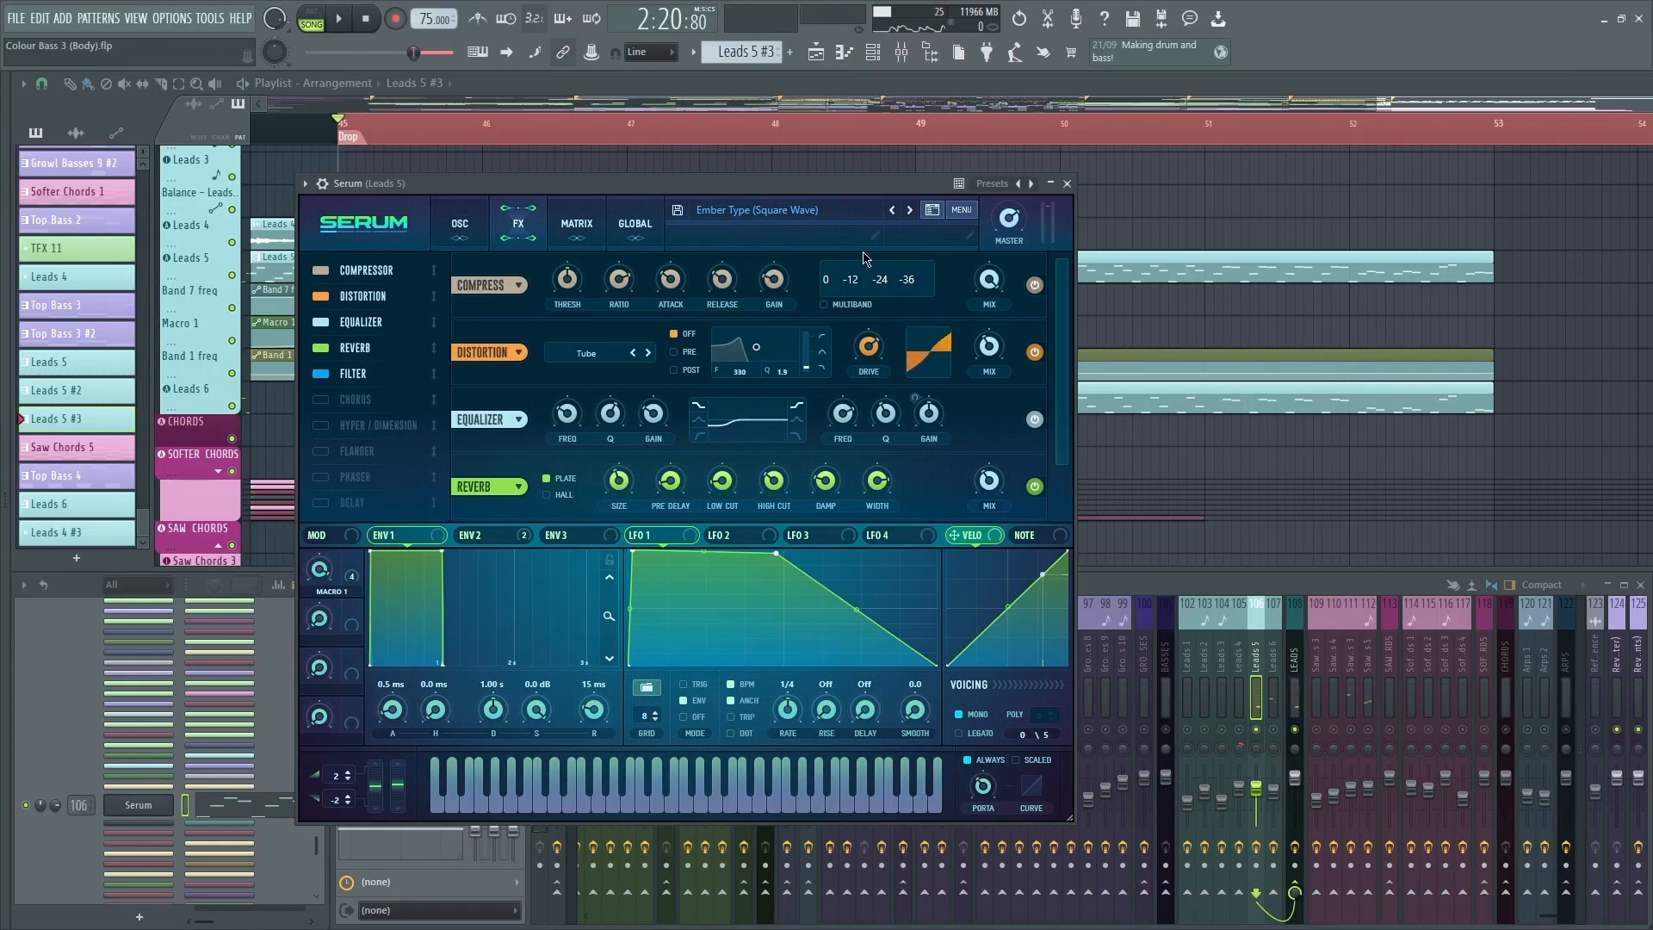
# Step: Audition Leads 5 without multiband compression, turn the compressor's multiband mode back on, and check the equalizer settings
pyautogui.press('space')
pyautogui.press('space')
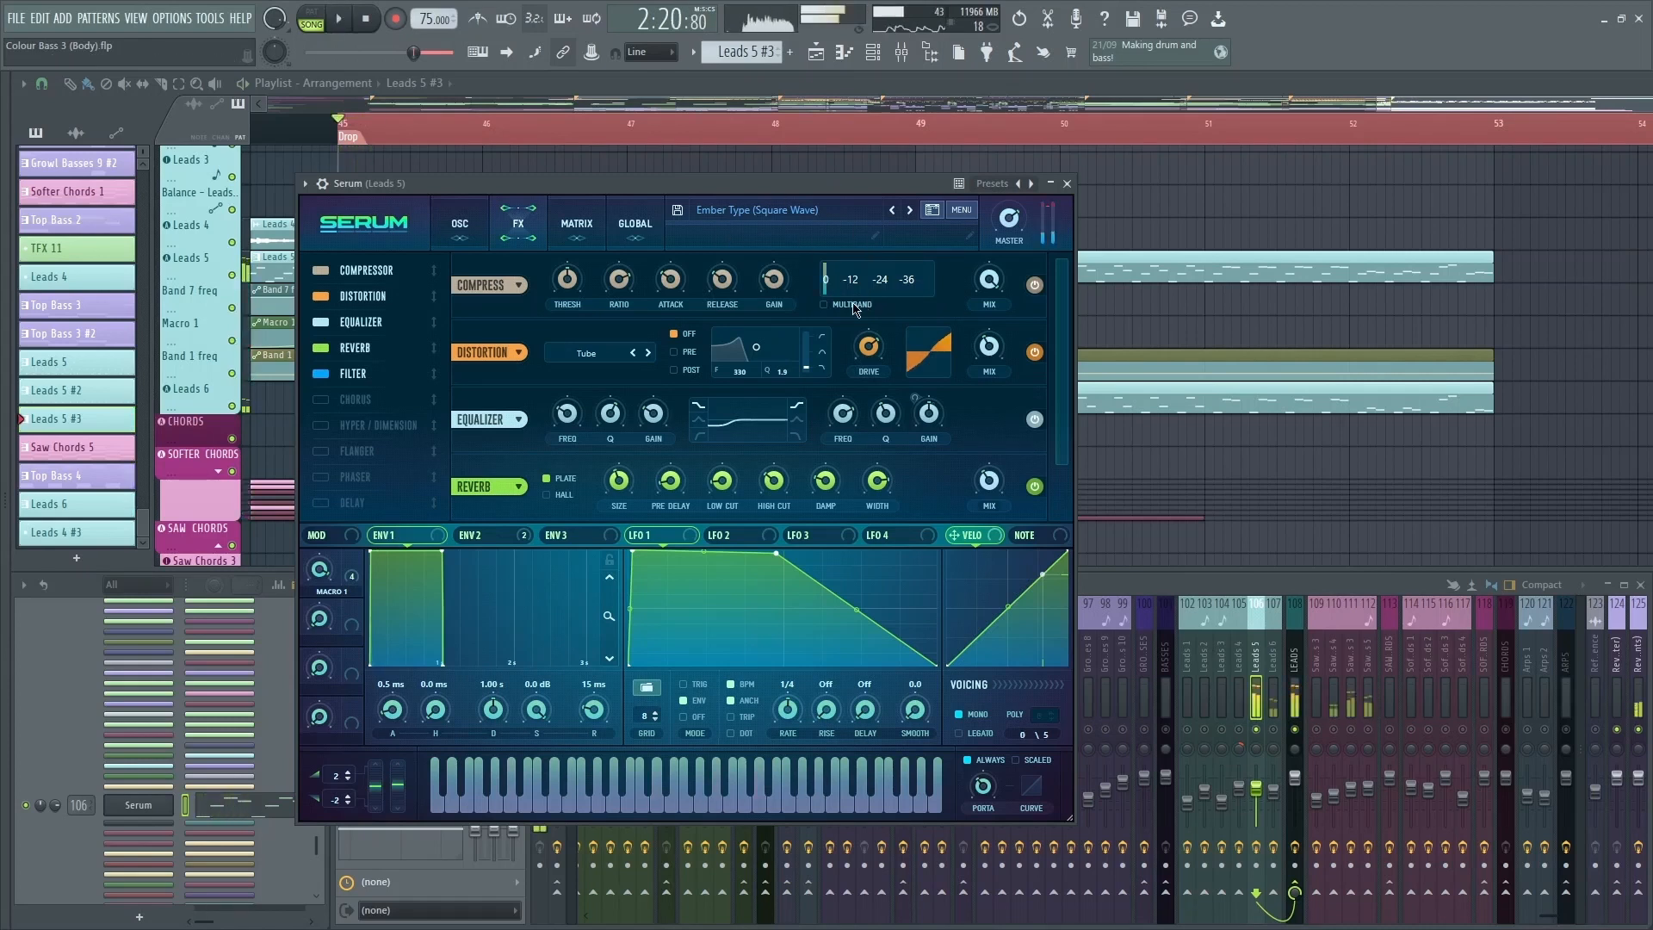
pyautogui.click(846, 306)
pyautogui.moveTo(815, 186); pyautogui.dragTo(844, 202)
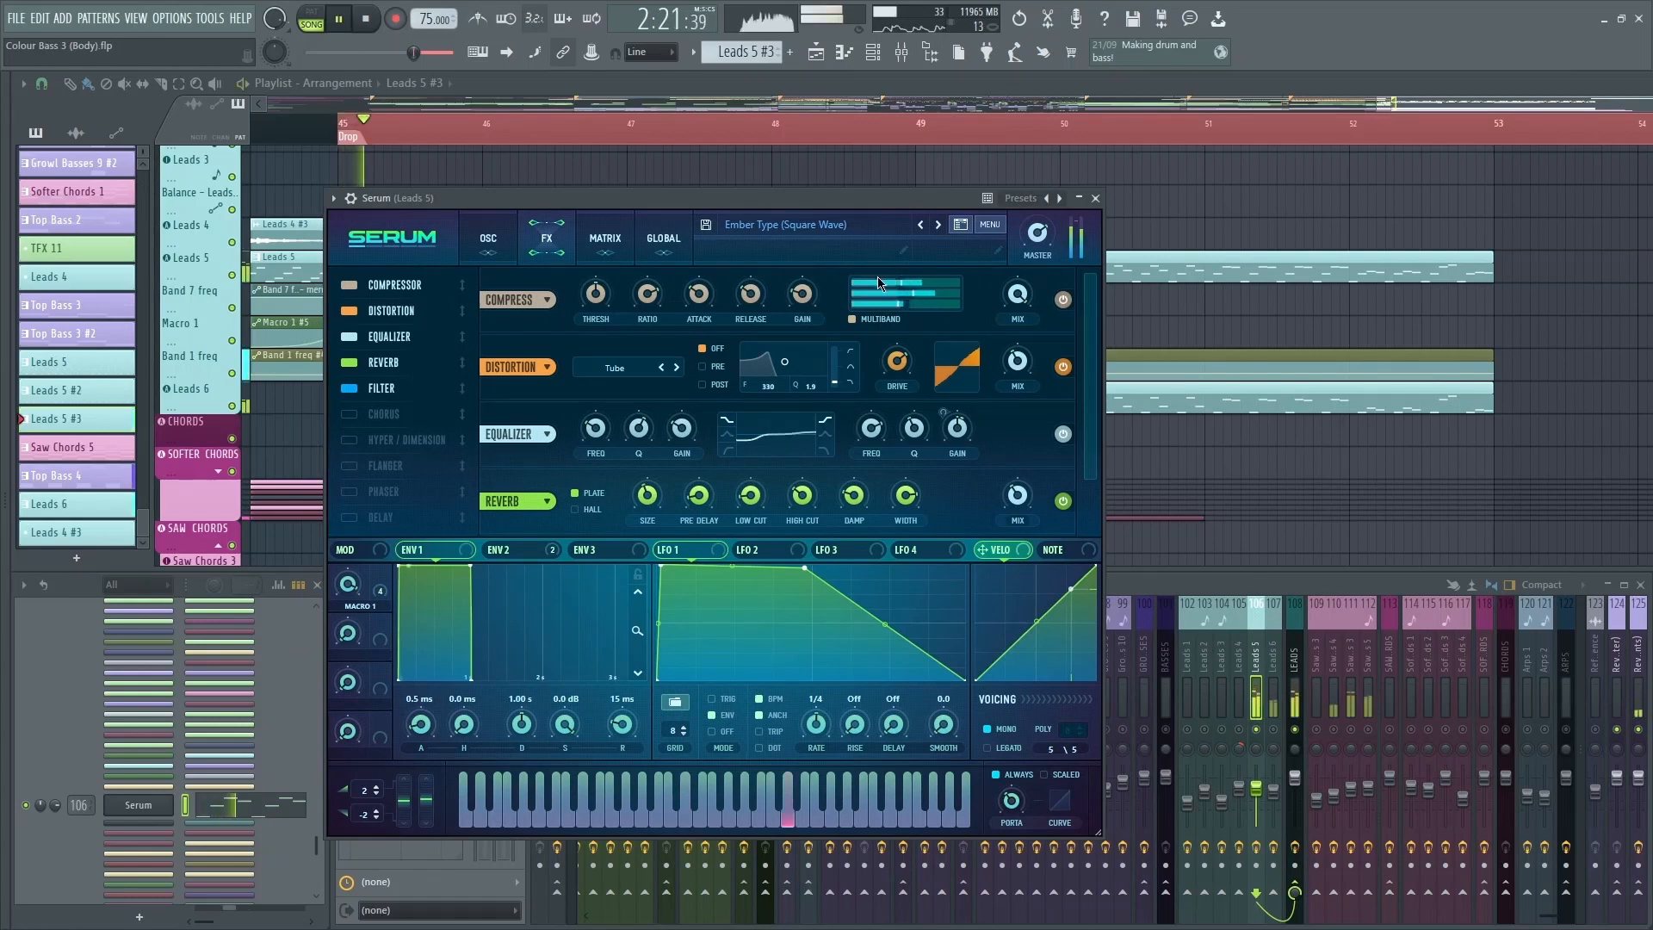
pyautogui.scroll(-1, 713, 318)
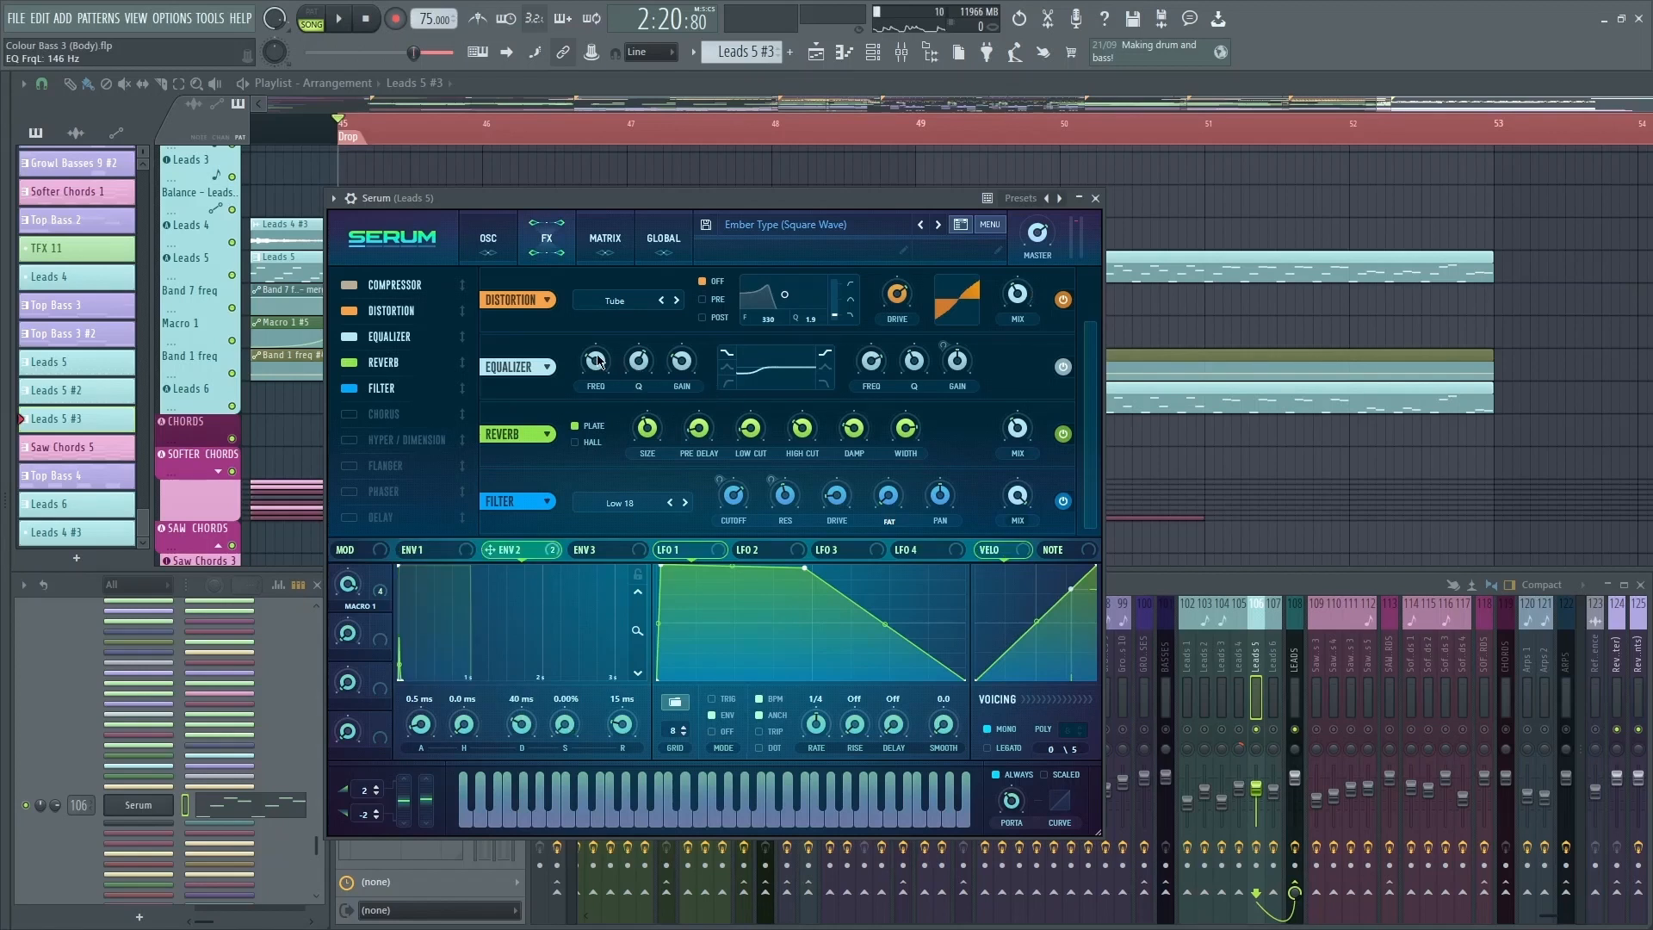
pyautogui.moveTo(599, 360)
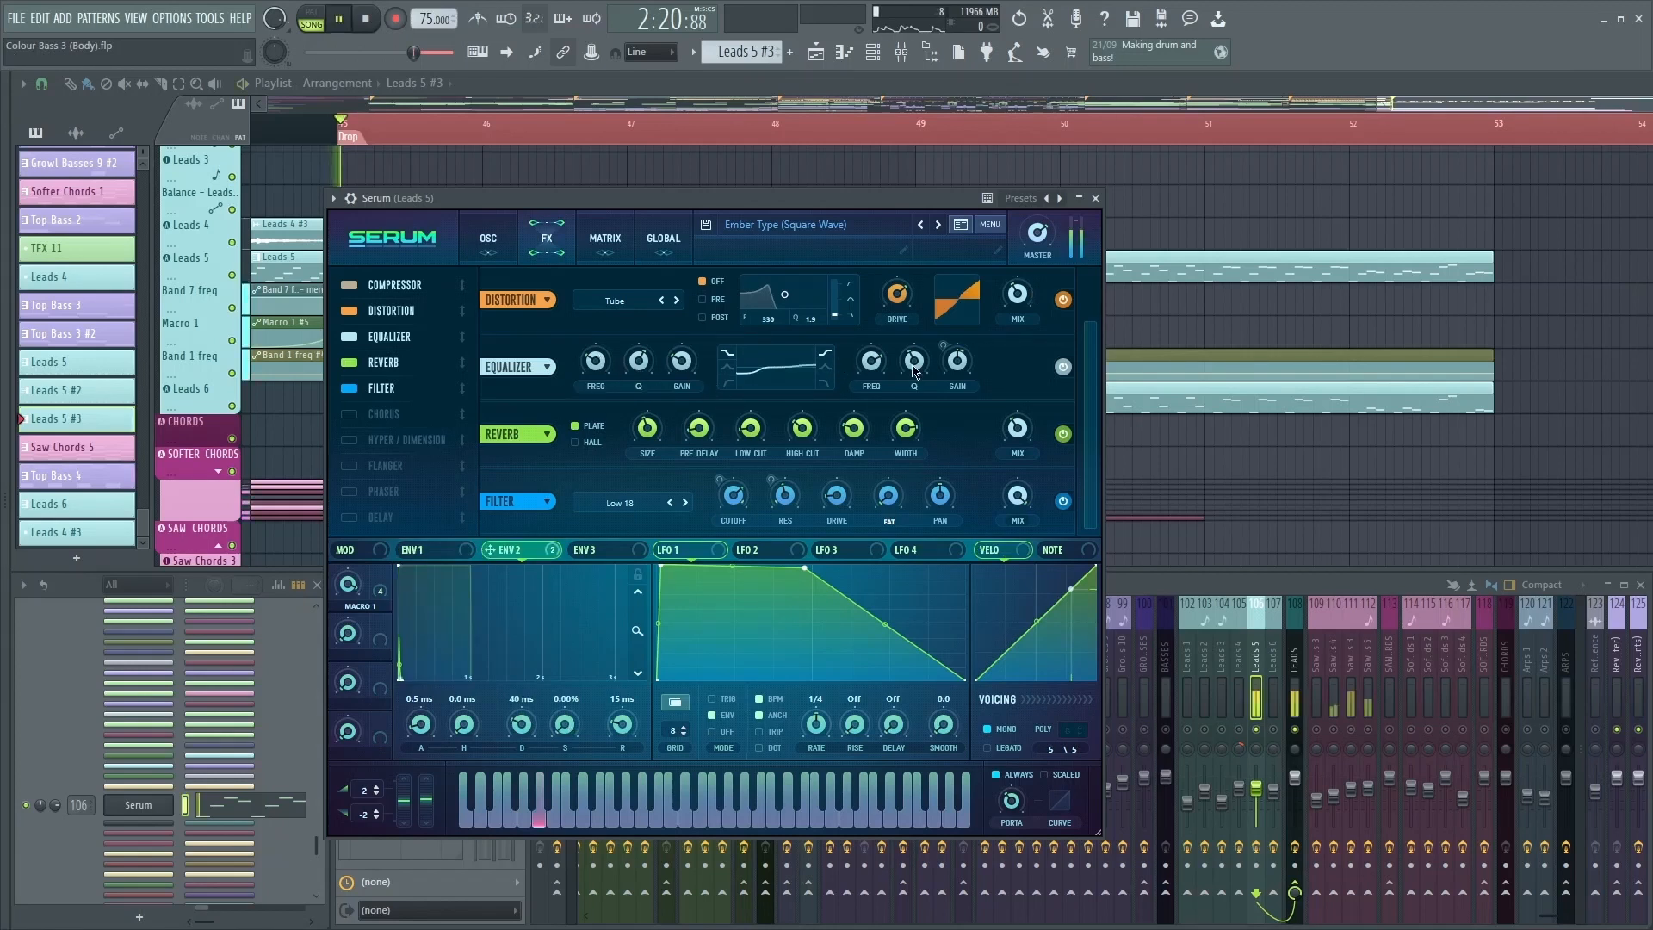
# Step: Turn off the sub and oscillator B of Leads 5 and audition oscillator A with the noise oscillator
pyautogui.click(494, 256)
pyautogui.click(351, 291)
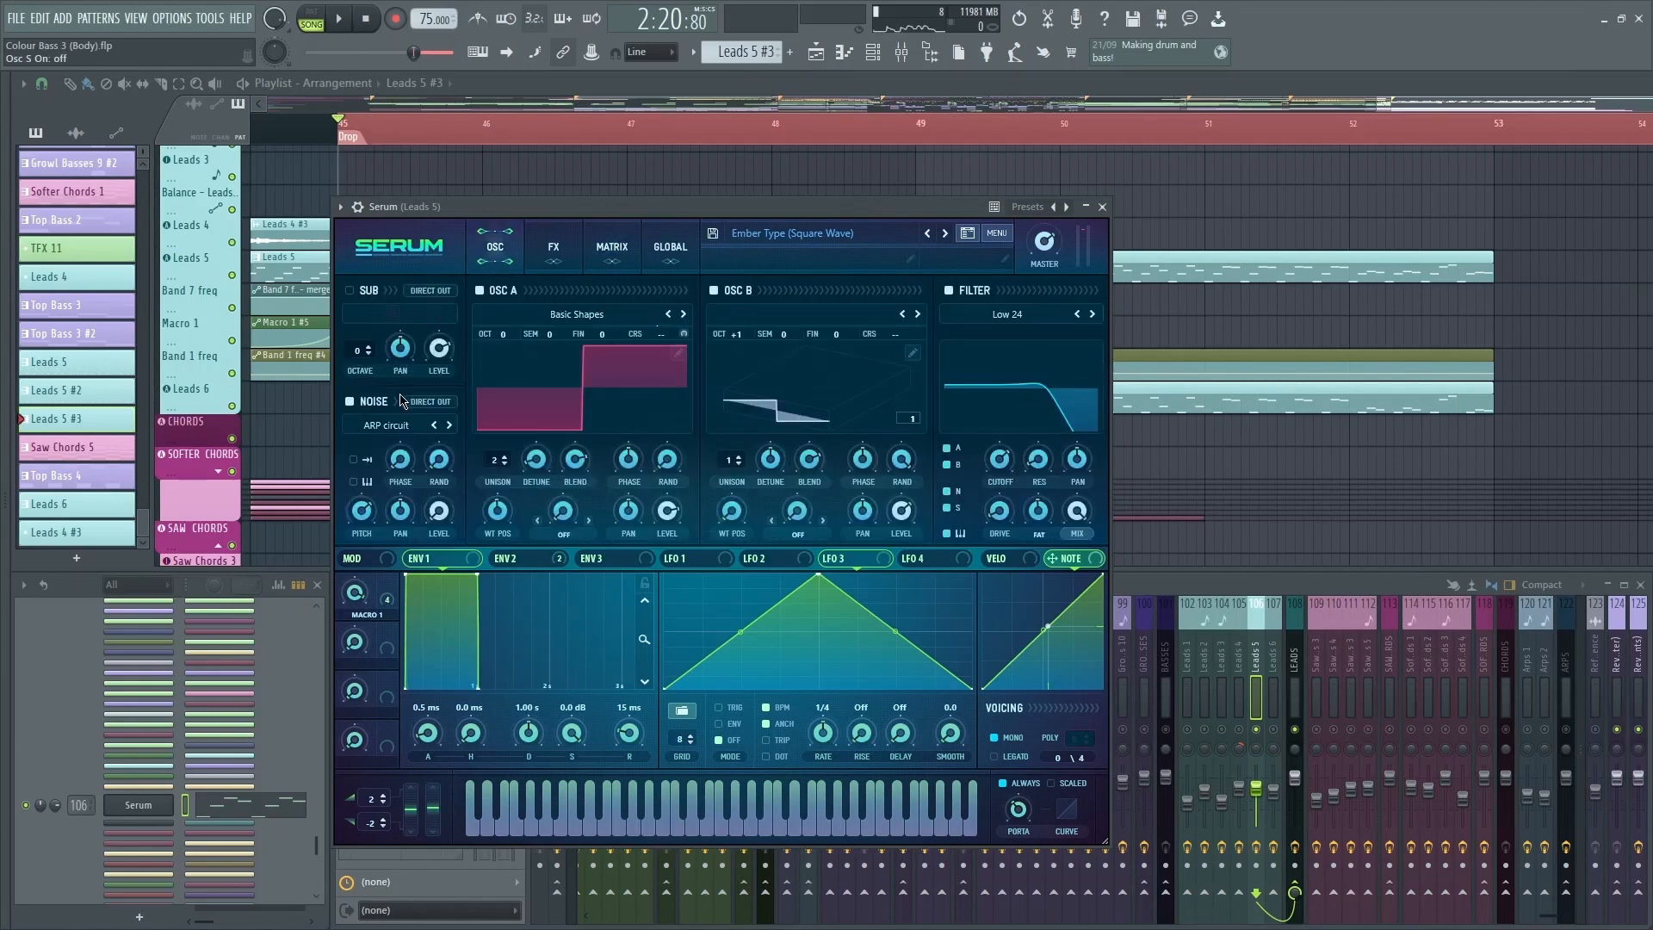
pyautogui.click(714, 291)
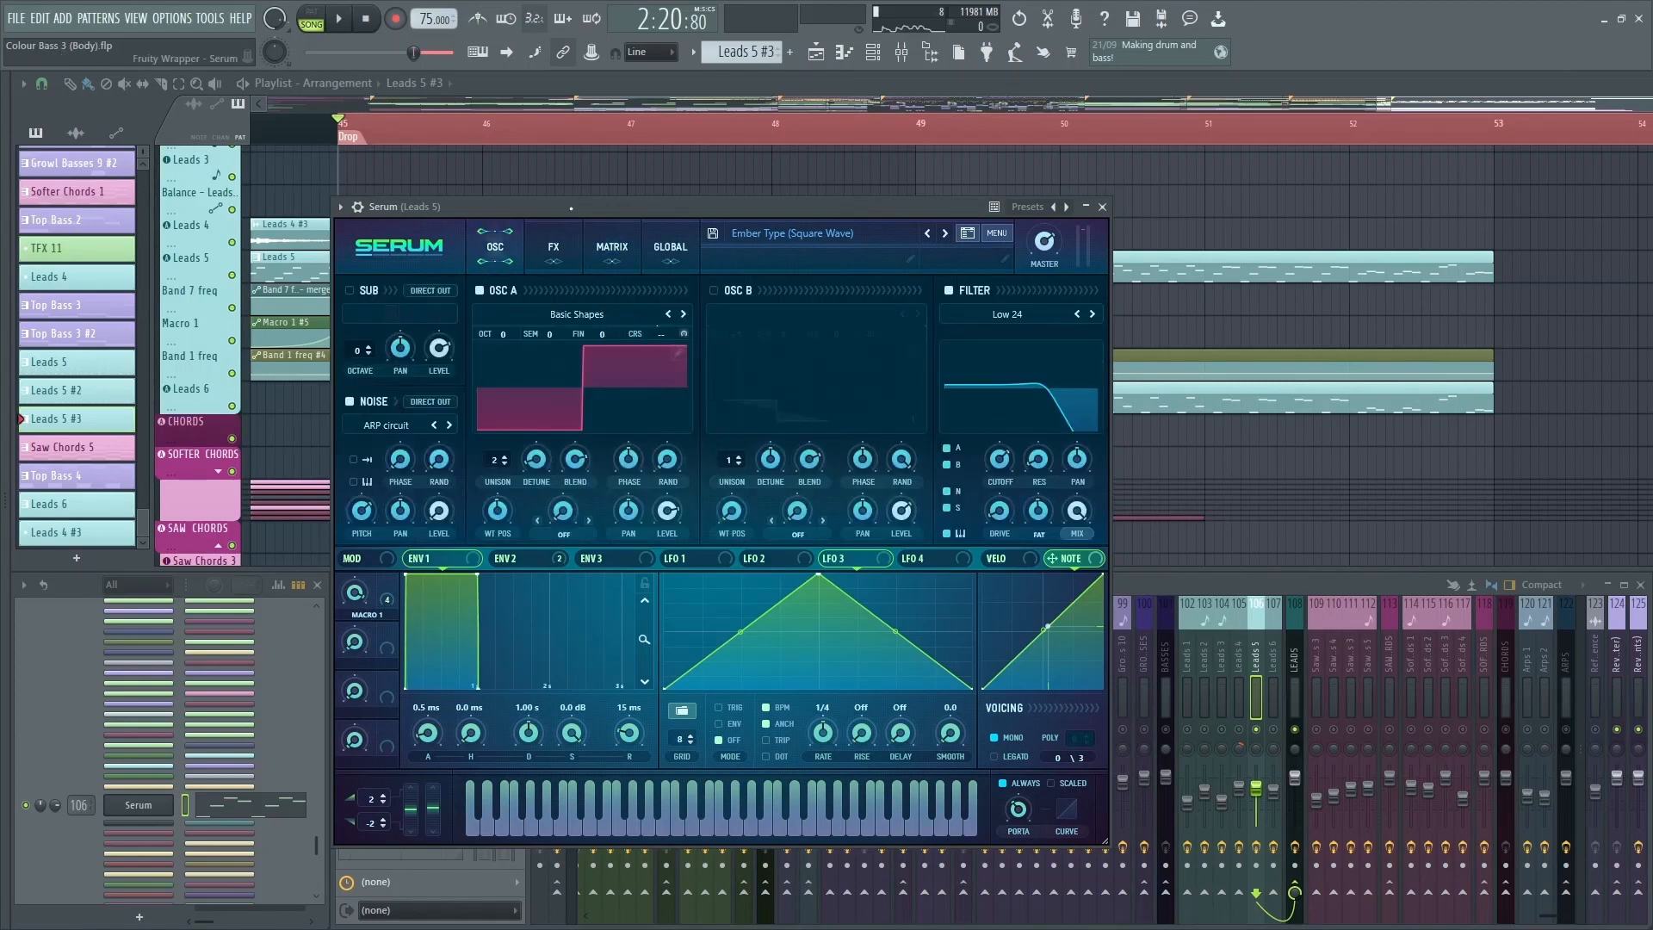
pyautogui.press('space')
pyautogui.press('space')
# Step: Set the output of the Noise OSC to A CoarsePit modulation to 0 and audition Leads 5
pyautogui.click(613, 246)
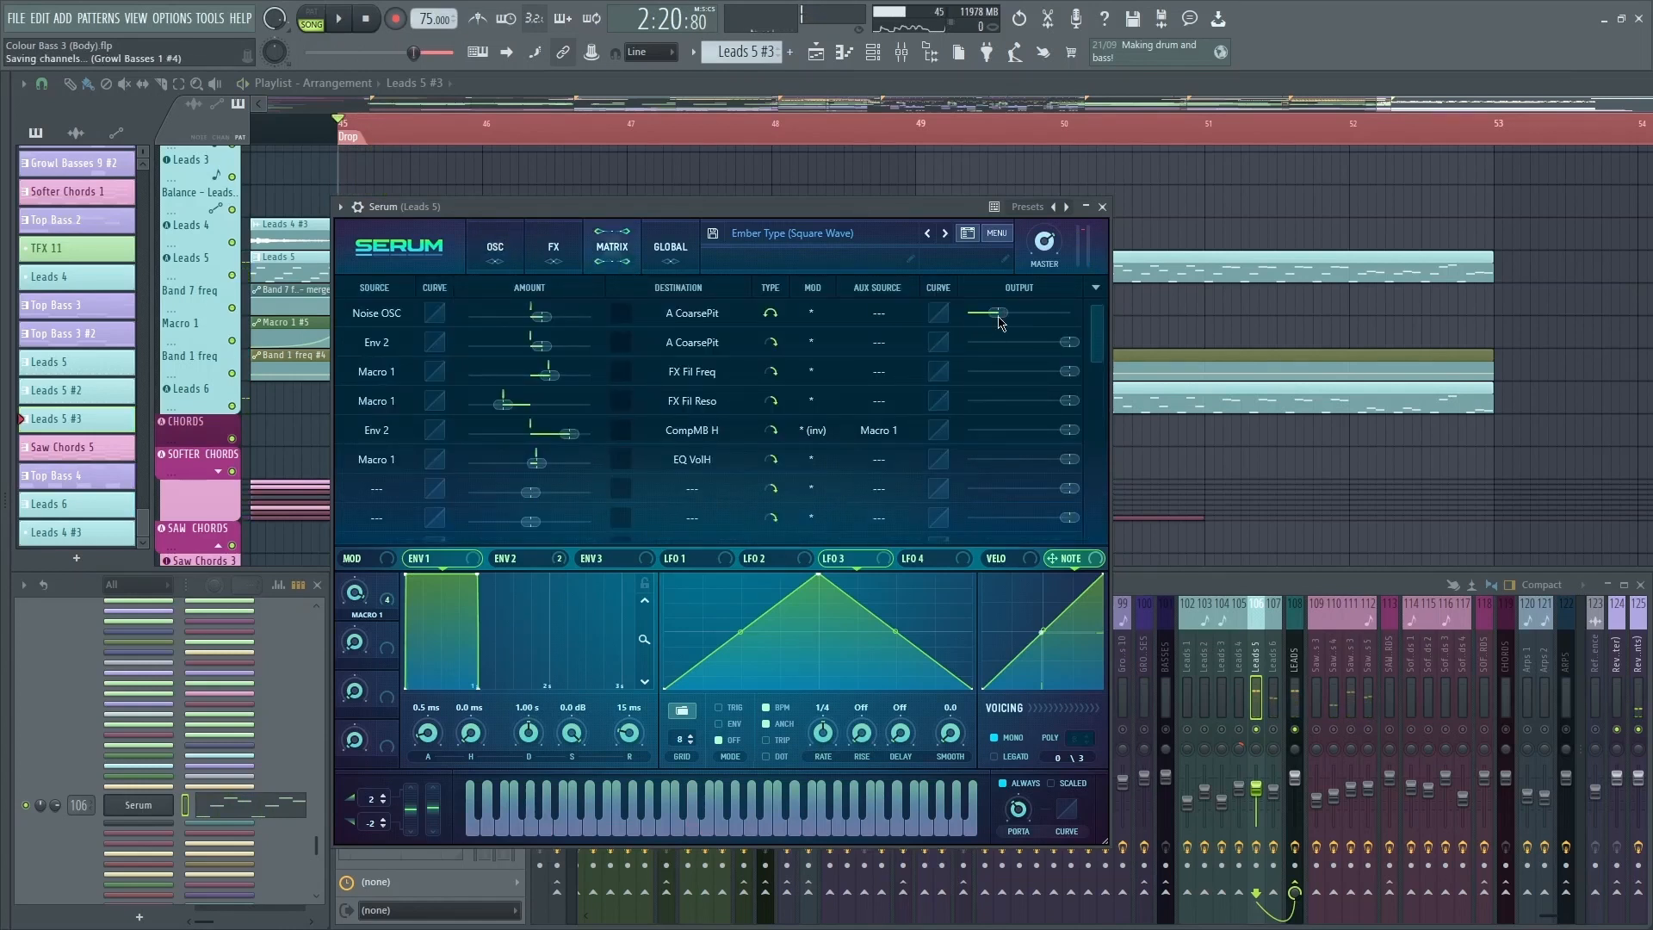
pyautogui.moveTo(1001, 318); pyautogui.dragTo(970, 315)
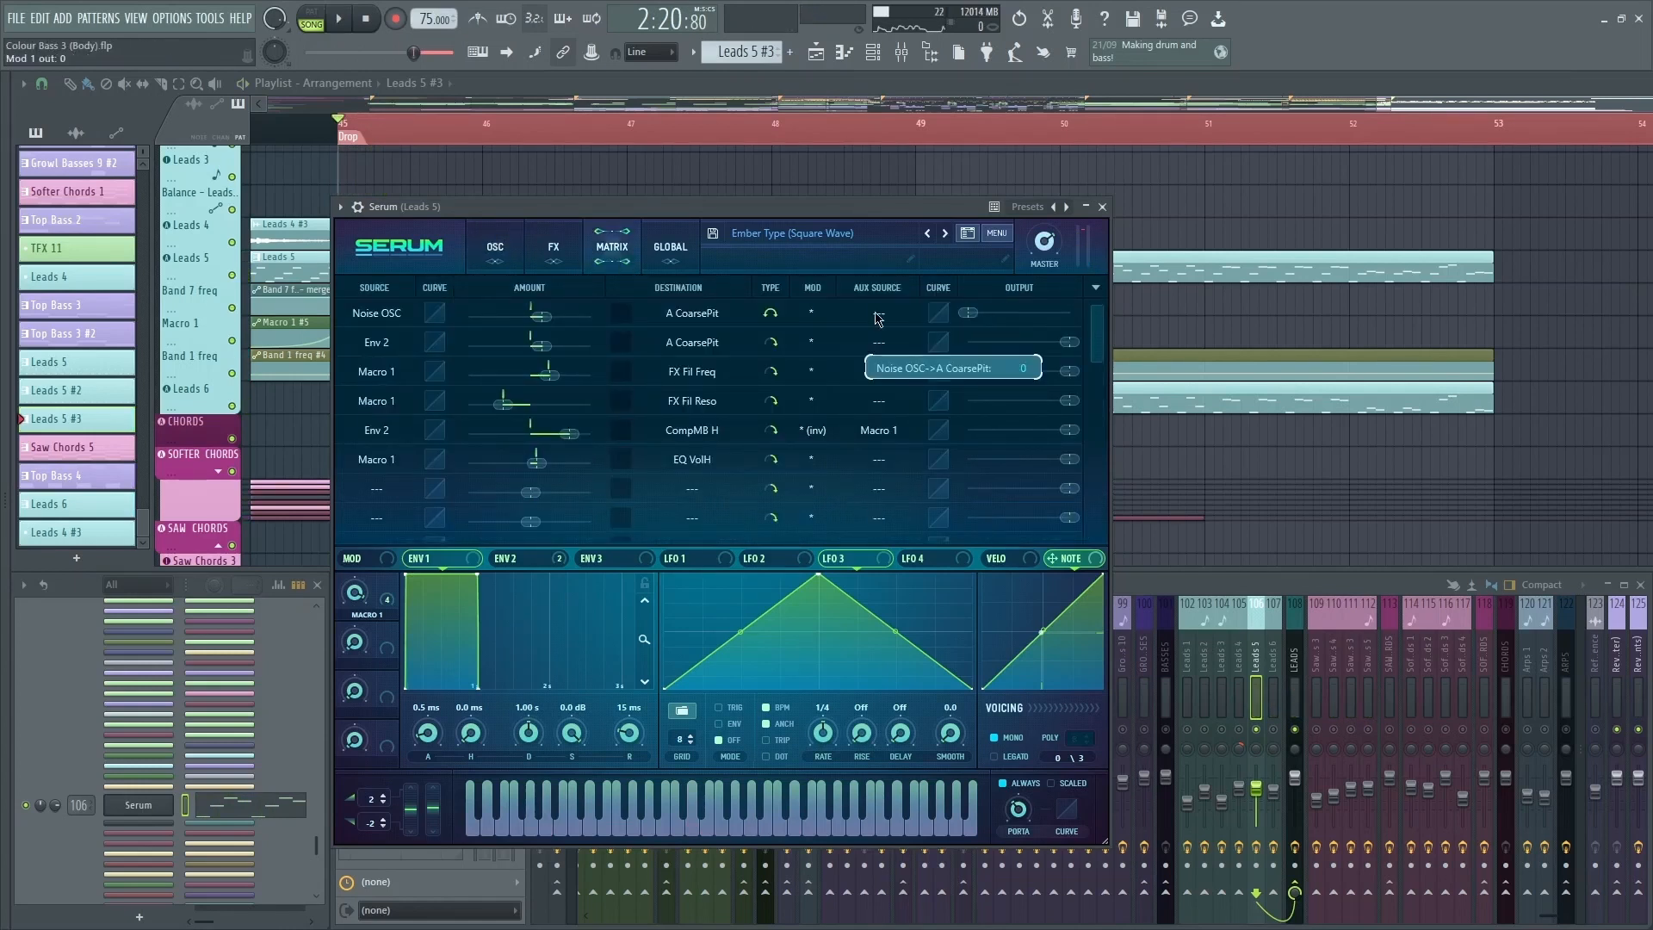
pyautogui.press('space')
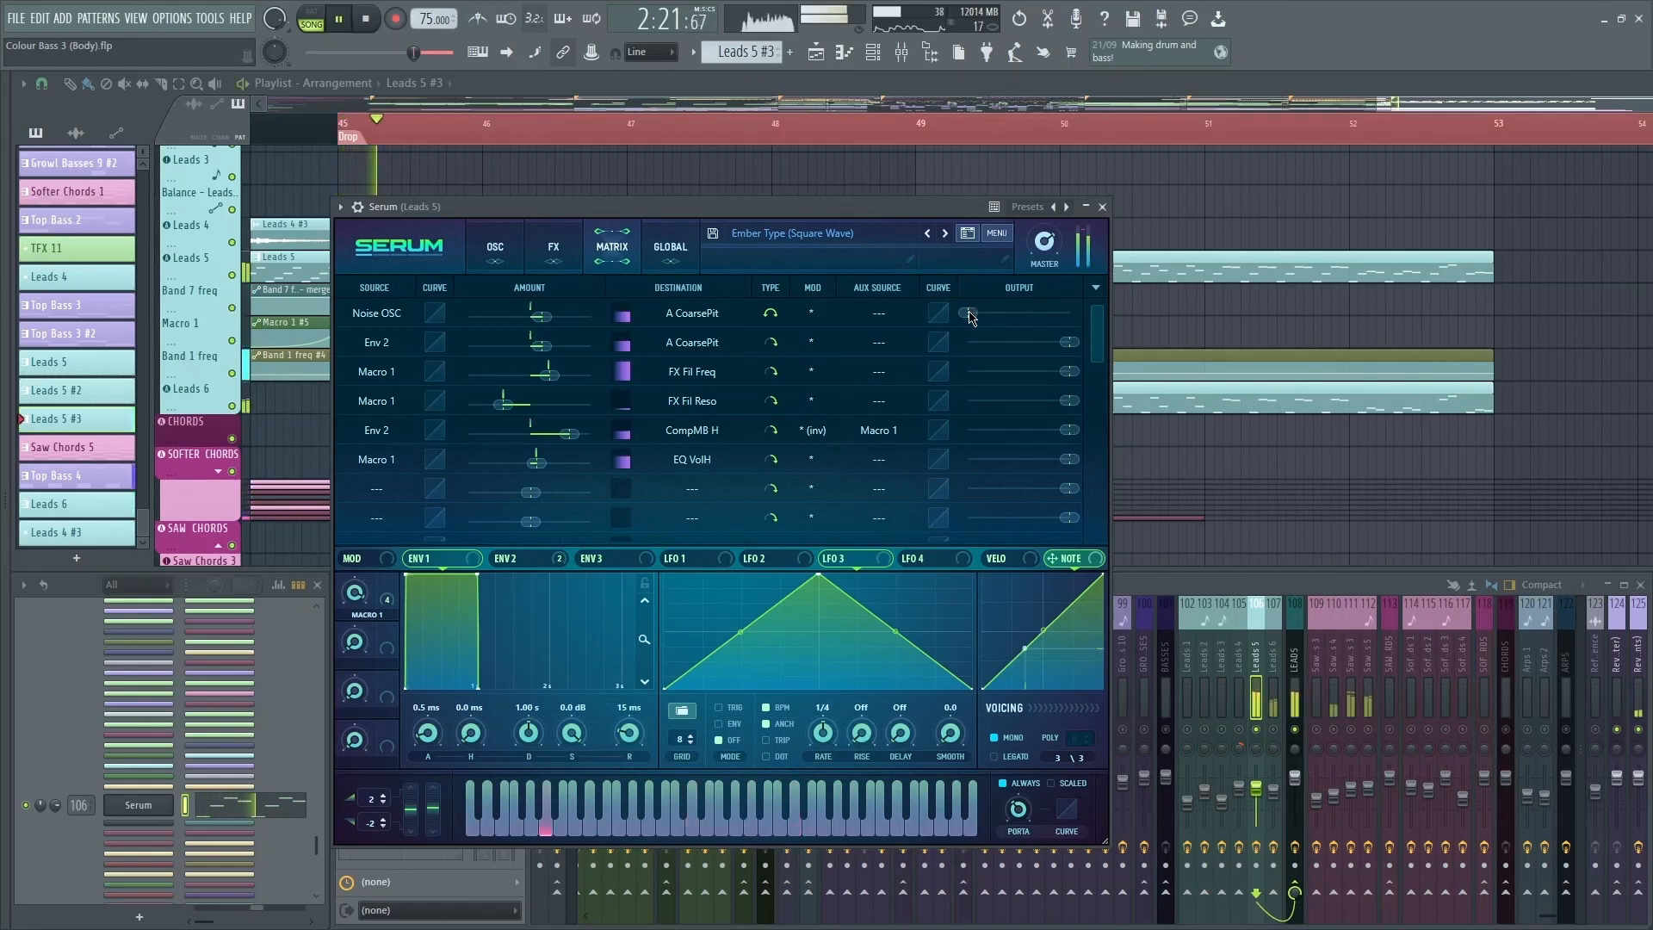
pyautogui.press('space')
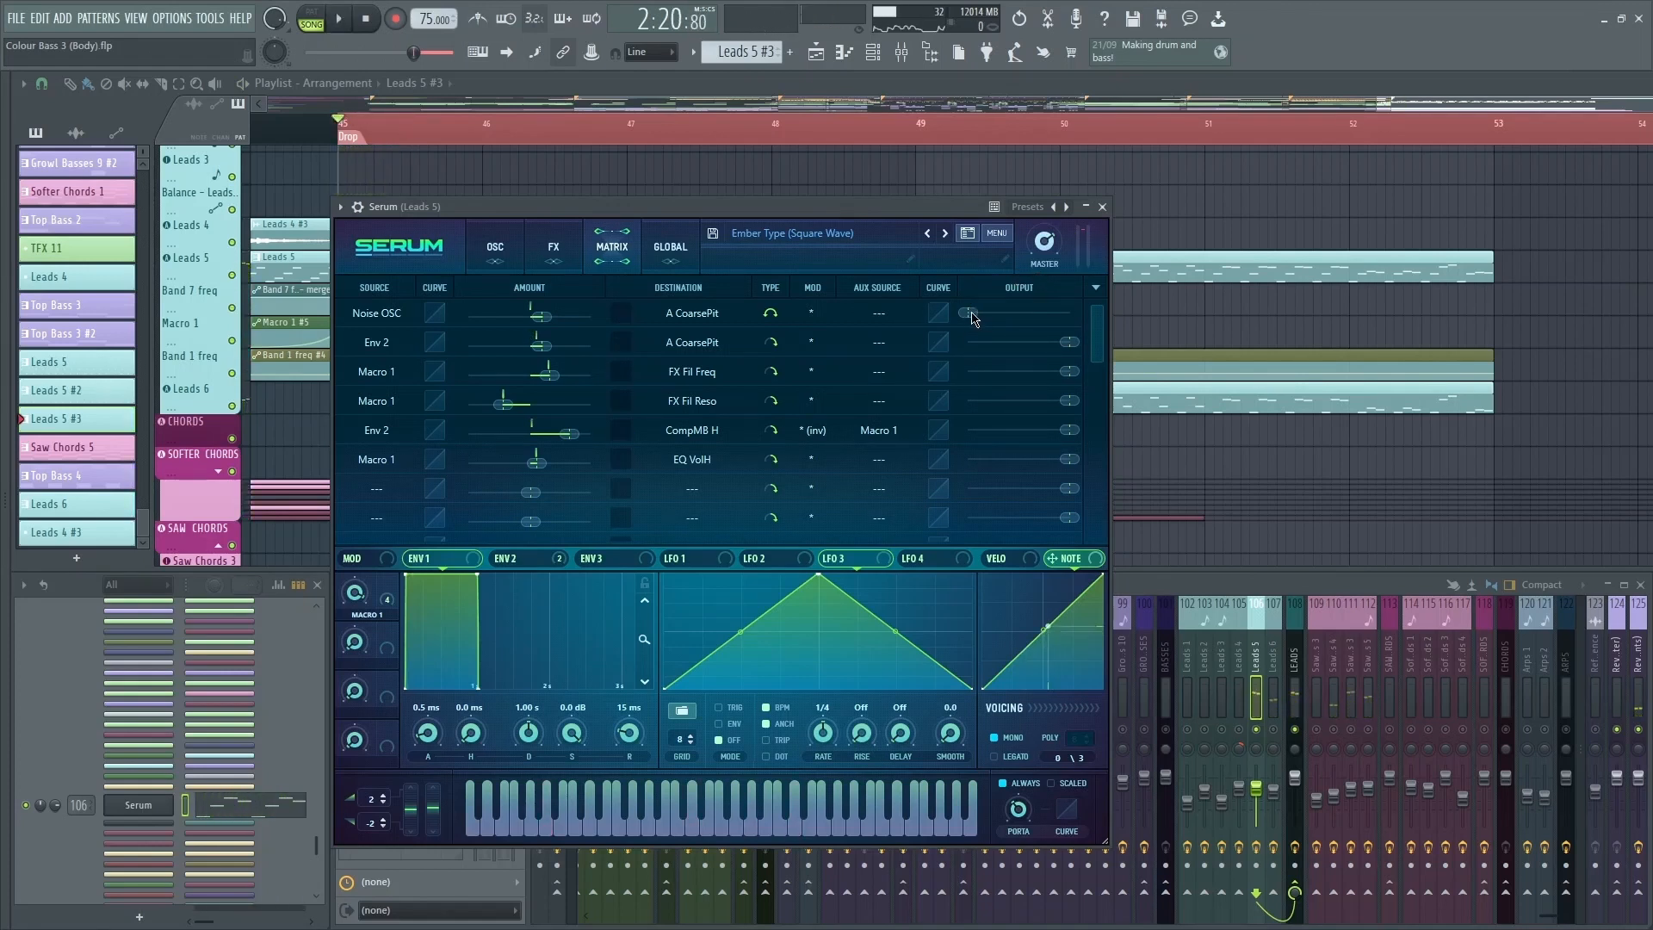
# Step: Restore the output of the Noise OSC to A CoarsePit modulation and audition the patch again
pyautogui.press('space')
pyautogui.moveTo(973, 318)
pyautogui.mouseDown()
pyautogui.moveTo(1098, 318)
pyautogui.moveTo(1000, 319)
pyautogui.mouseUp()
pyautogui.press('space')
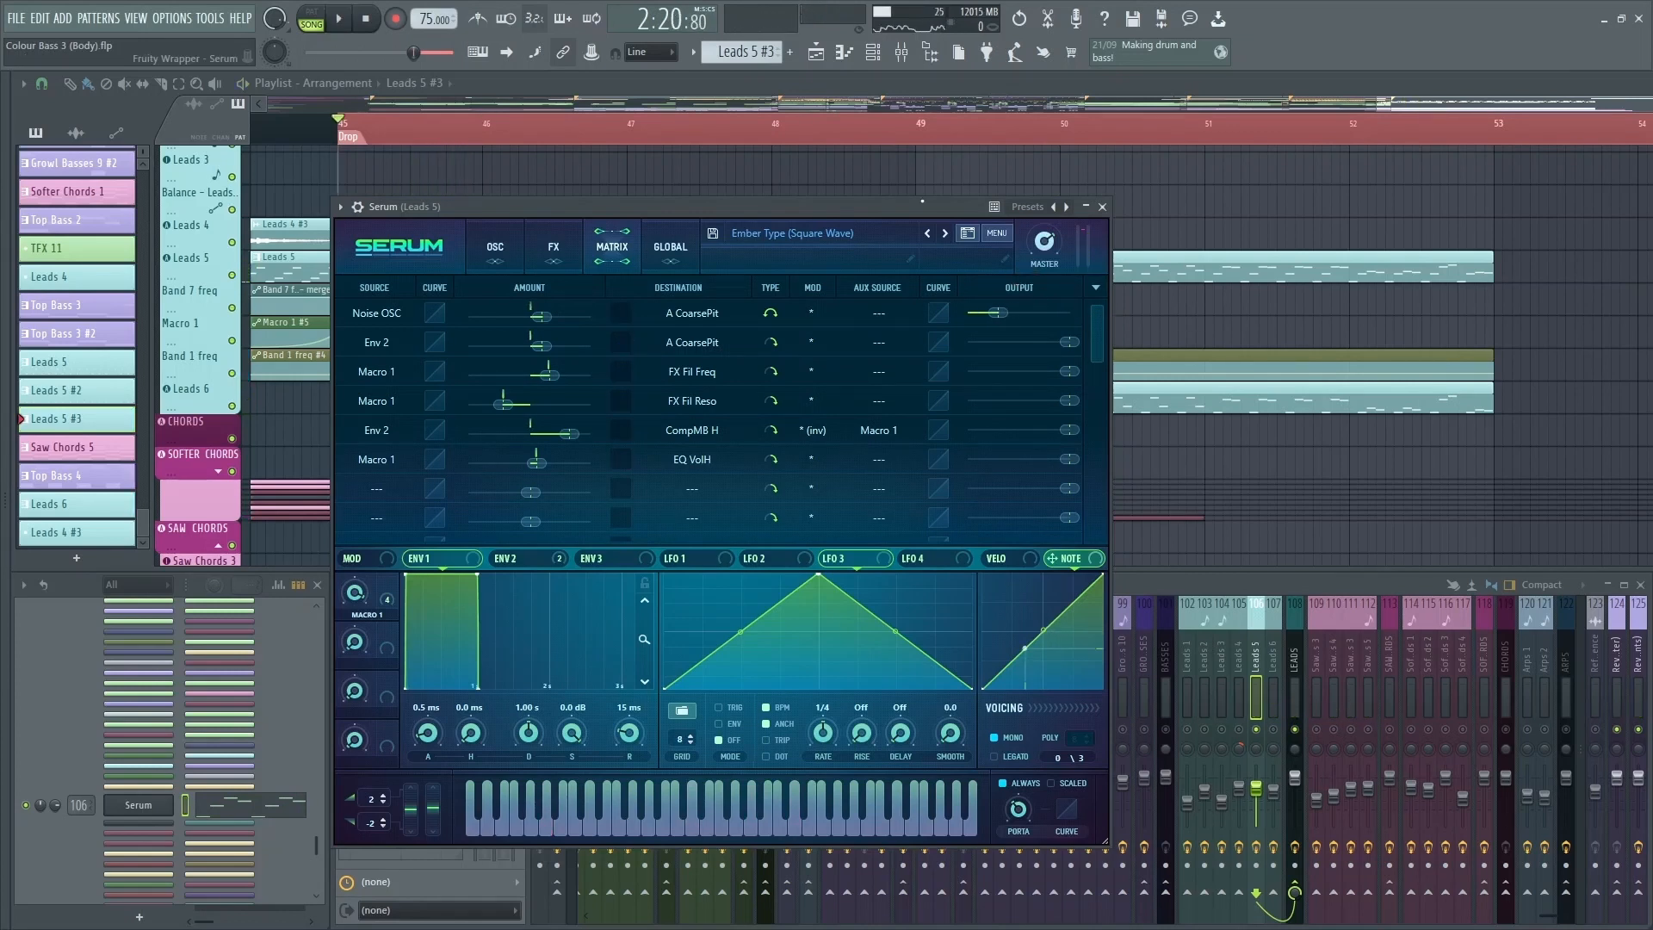
pyautogui.doubleClick(1000, 310)
pyautogui.click(1038, 317)
pyautogui.moveTo(905, 210); pyautogui.dragTo(916, 211)
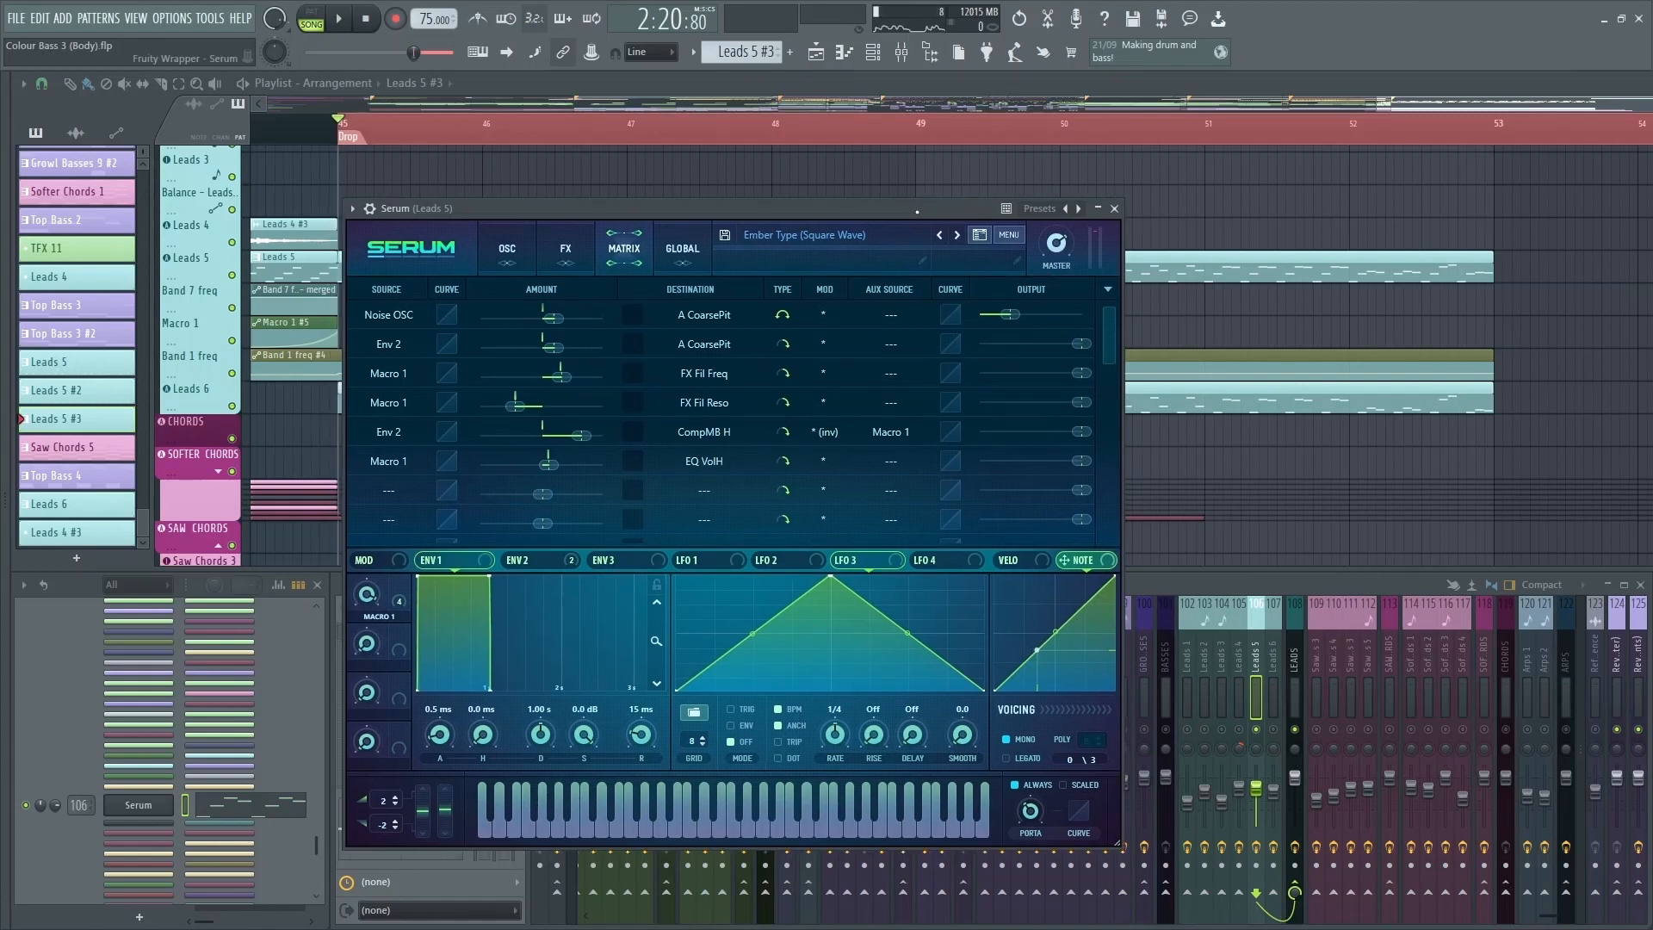
pyautogui.press('space')
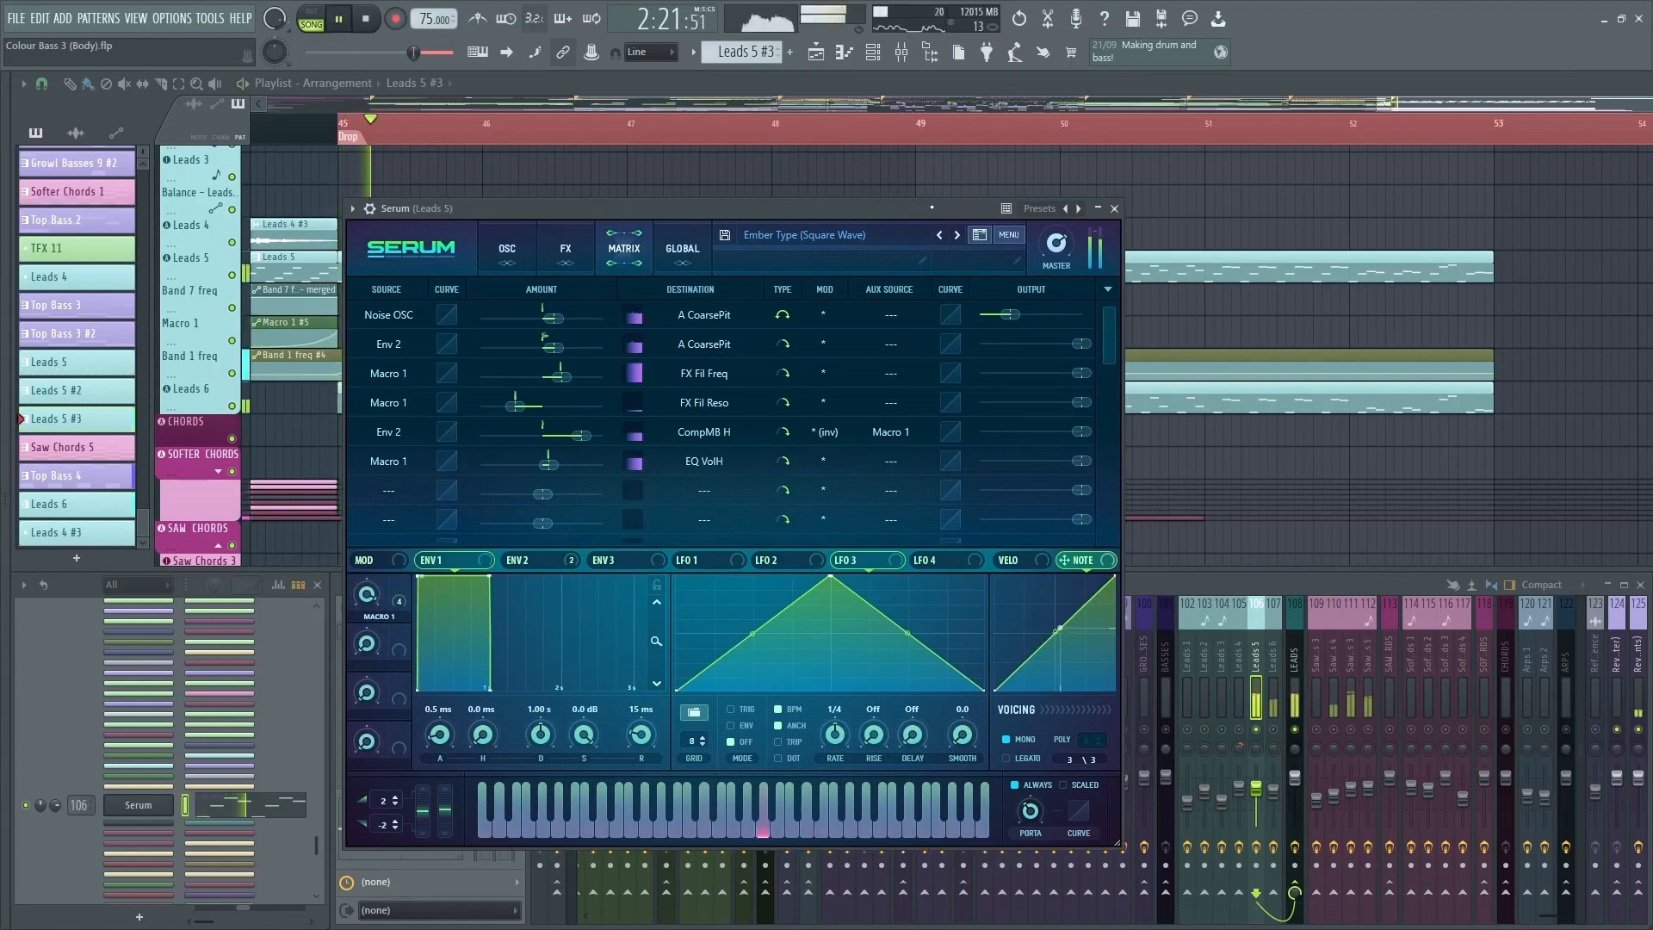
pyautogui.press('space')
# Step: Examine the shape of Env 2 and audition Leads 5 with its oscillator settings shown
pyautogui.click(528, 559)
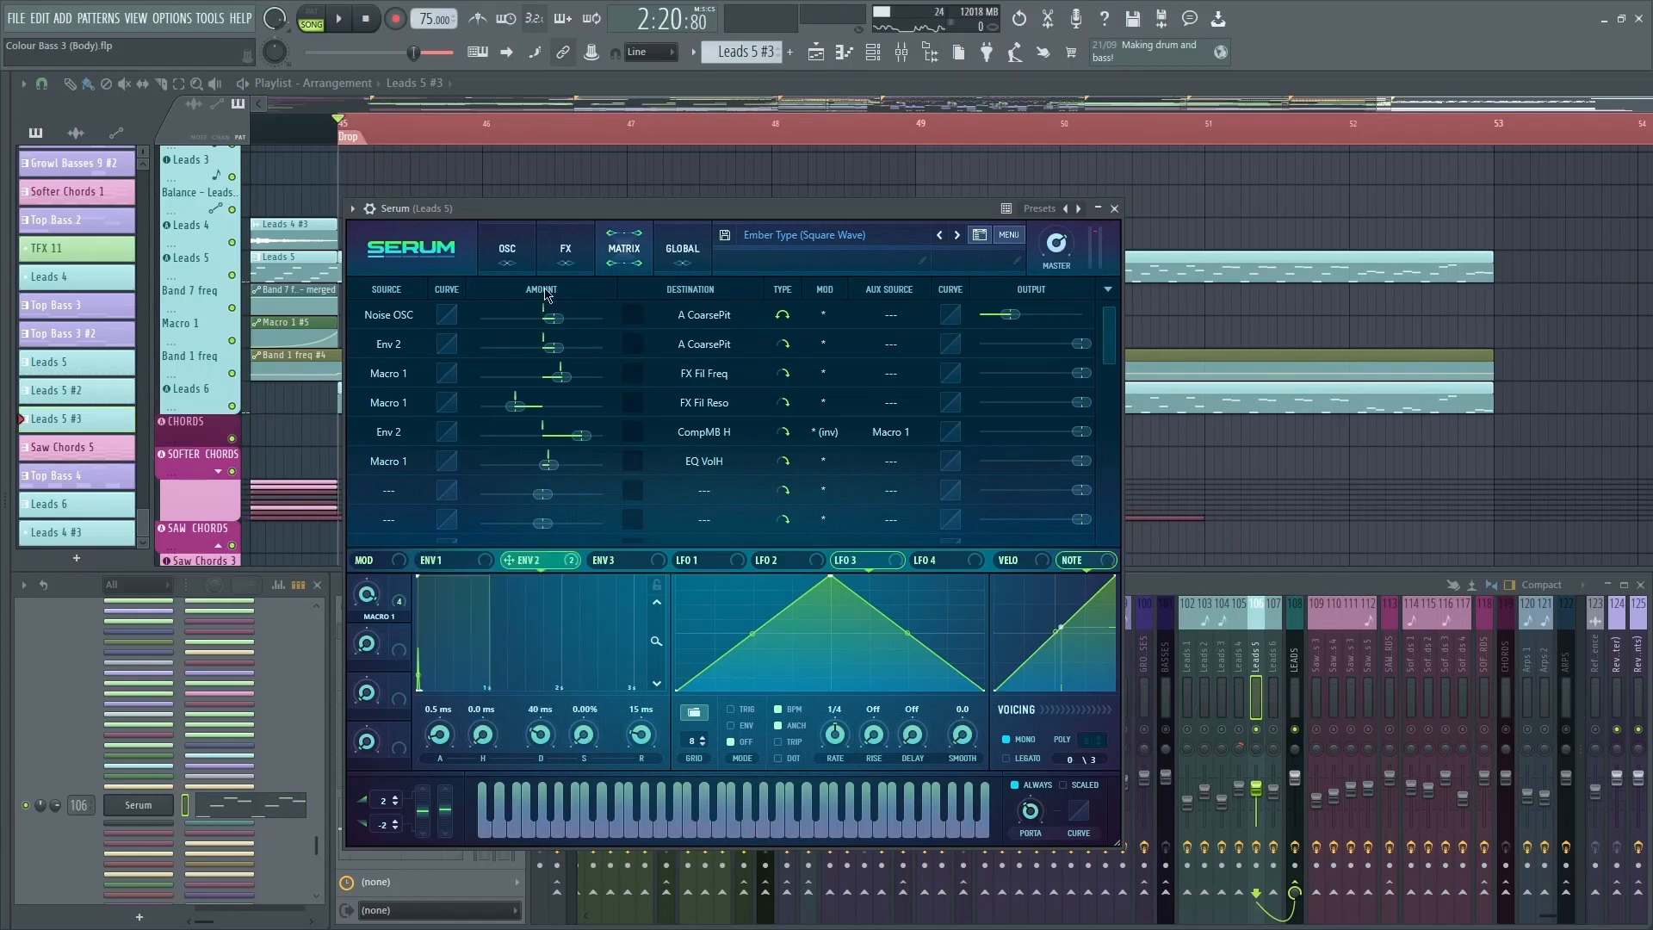
pyautogui.click(503, 247)
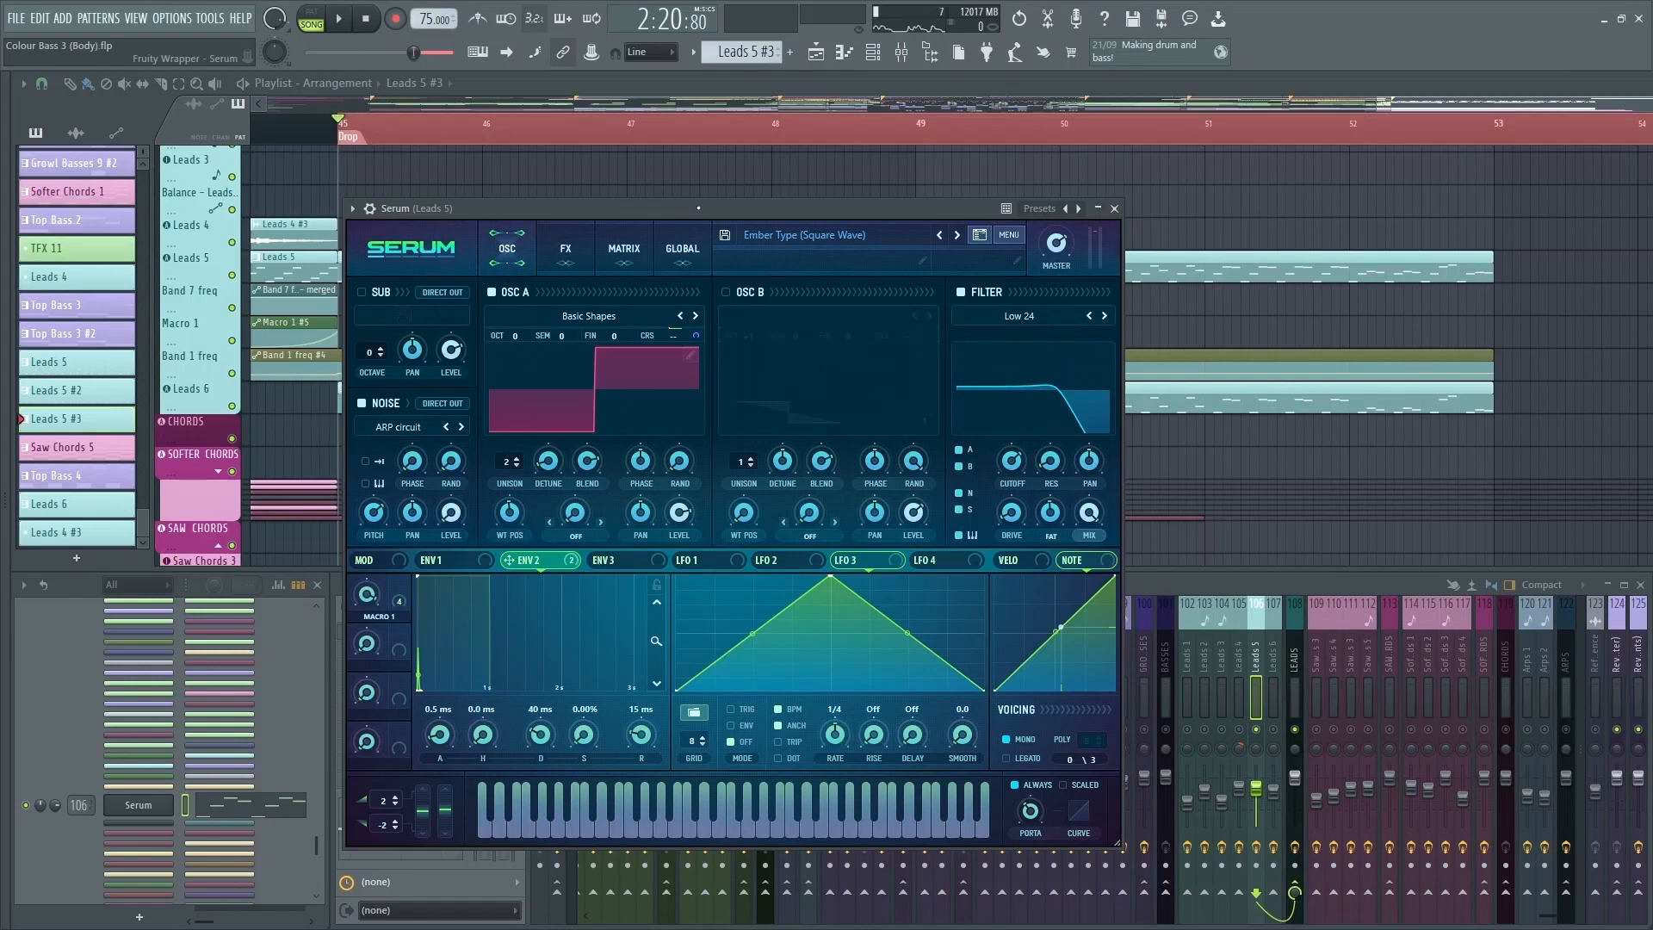
pyautogui.press('space')
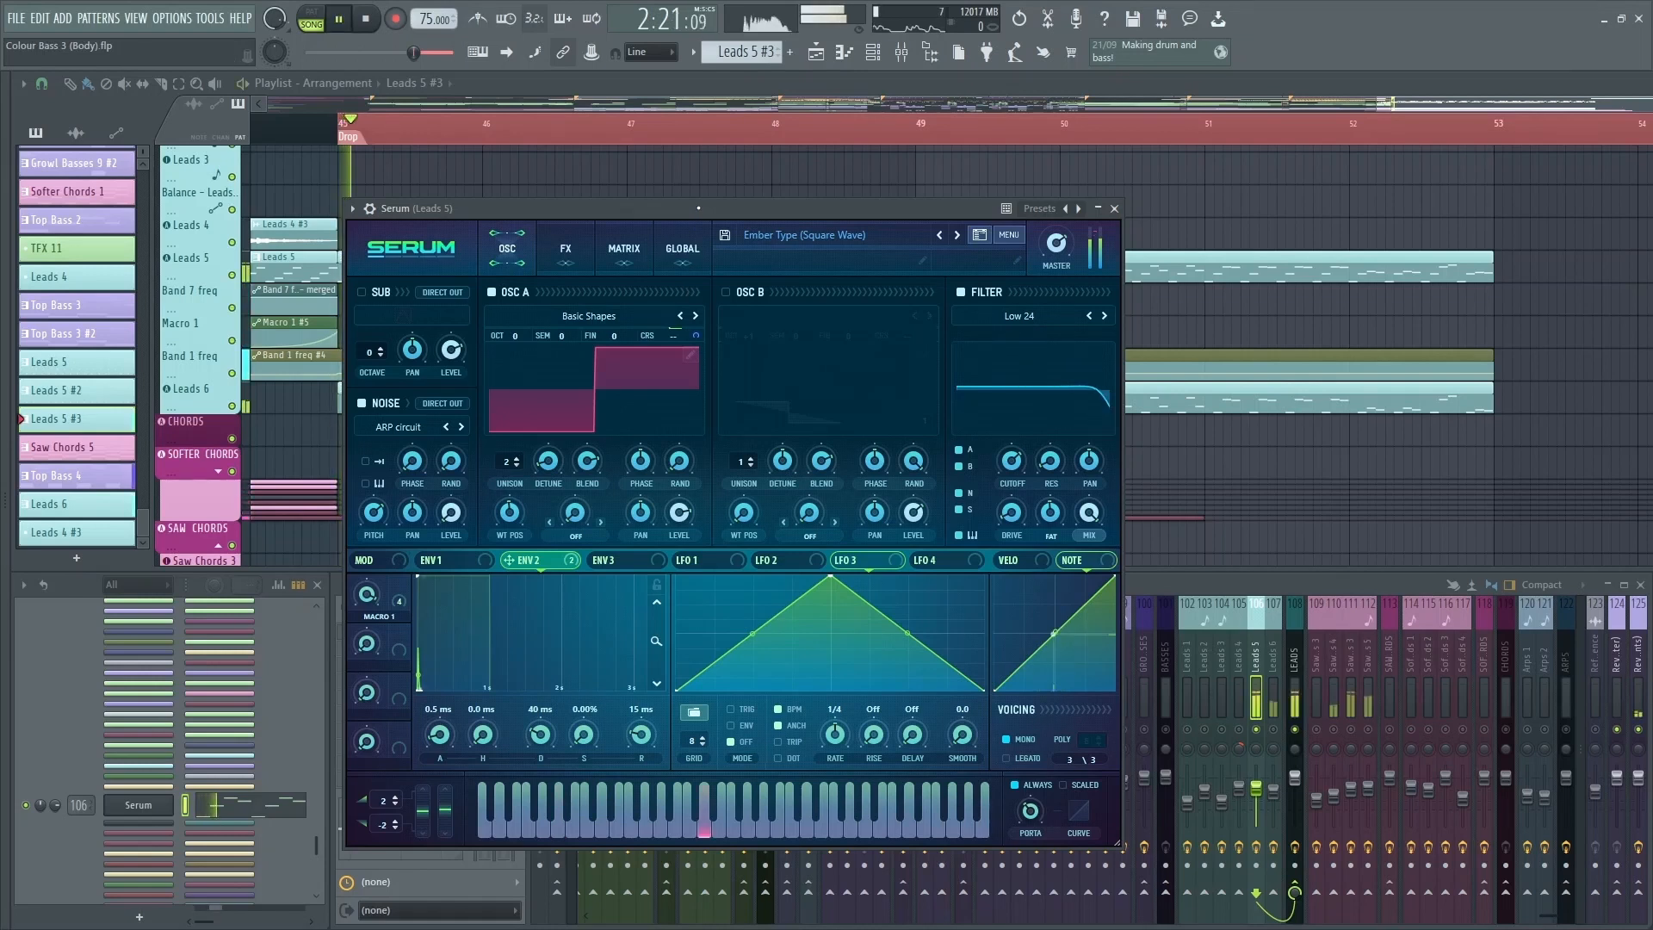
pyautogui.press('space')
# Step: Audition Leads 5 with the Env 2 to A CoarsePit modulation output turned fully down, and restore that output
pyautogui.click(567, 250)
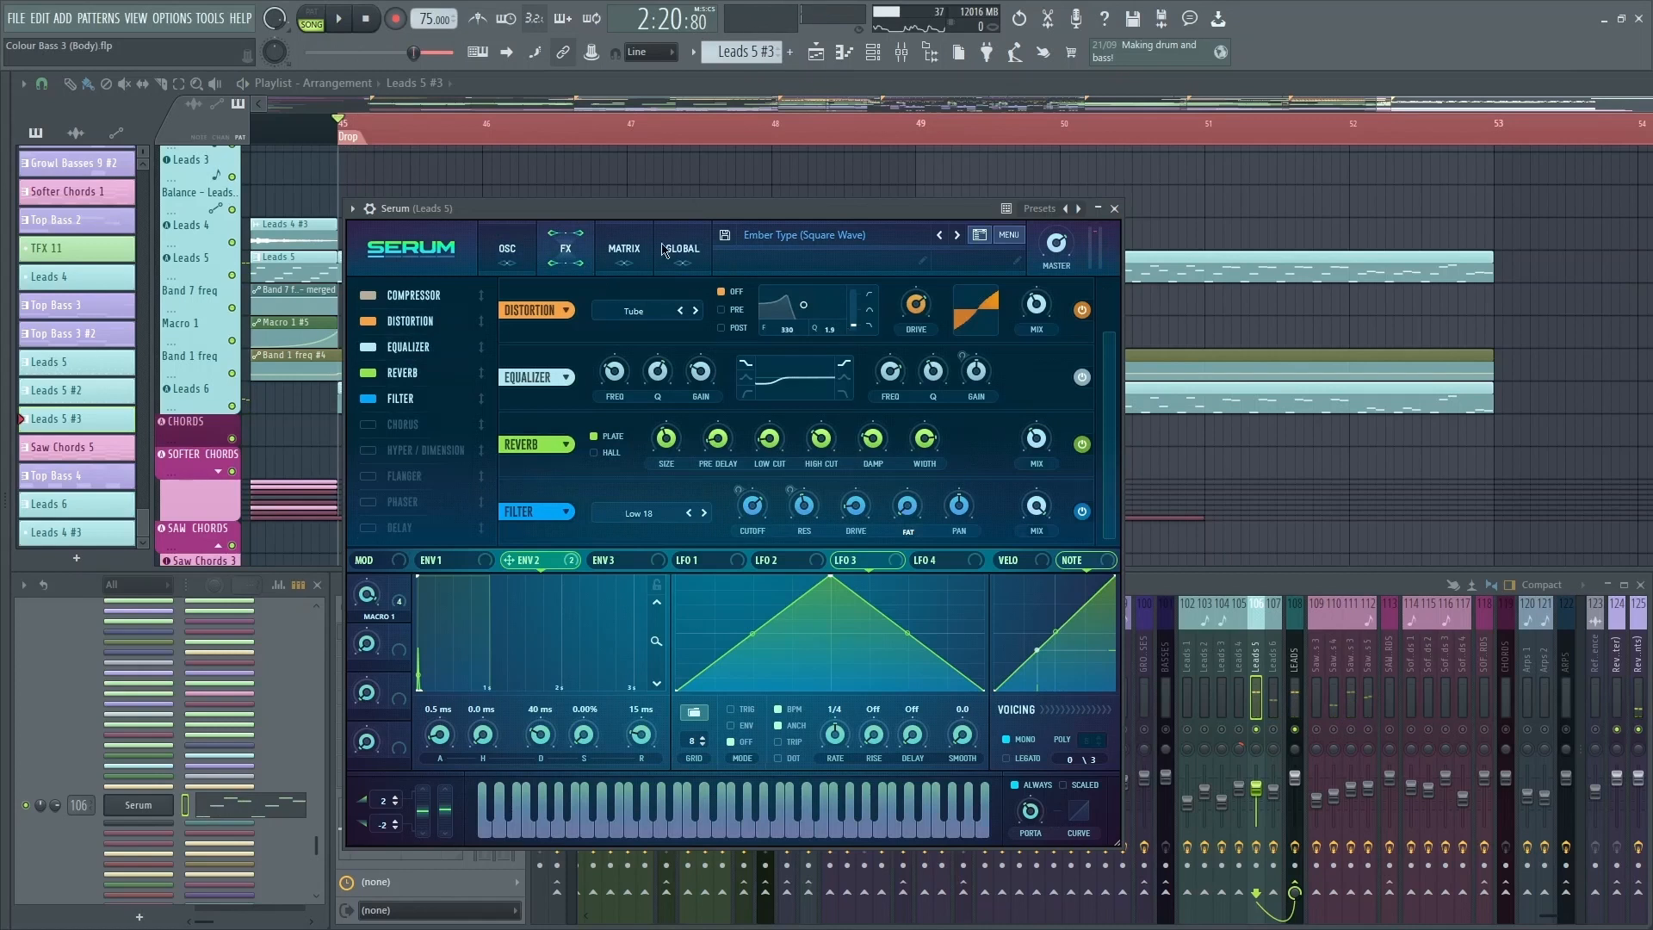
pyautogui.click(624, 250)
pyautogui.press('space')
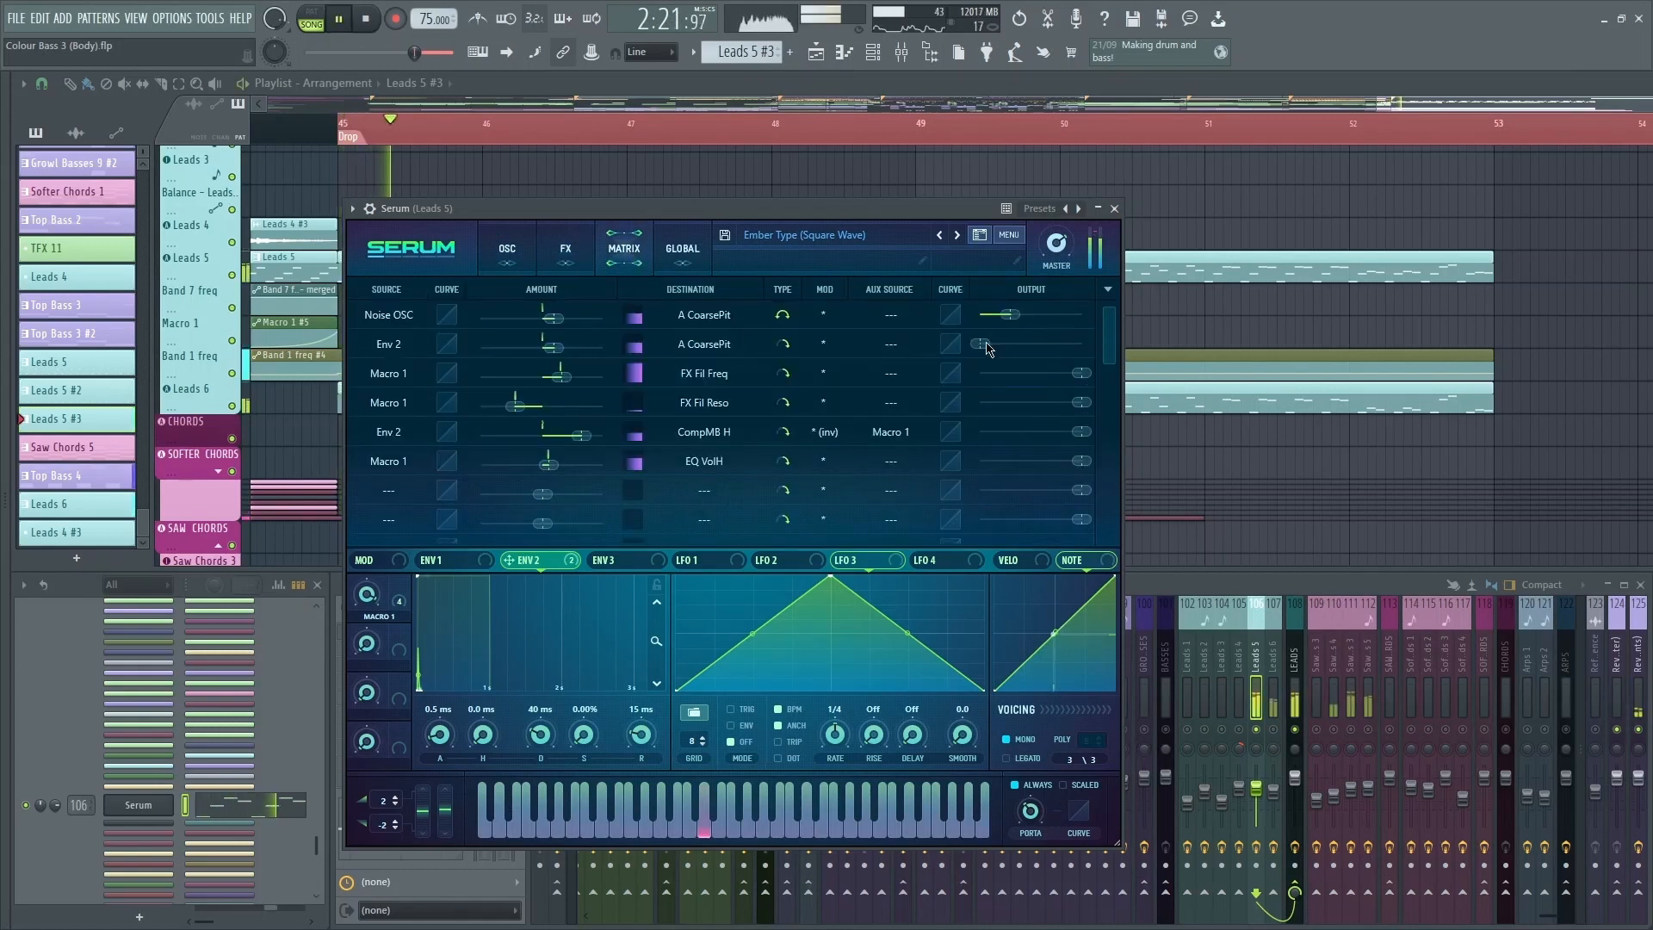
pyautogui.press('space')
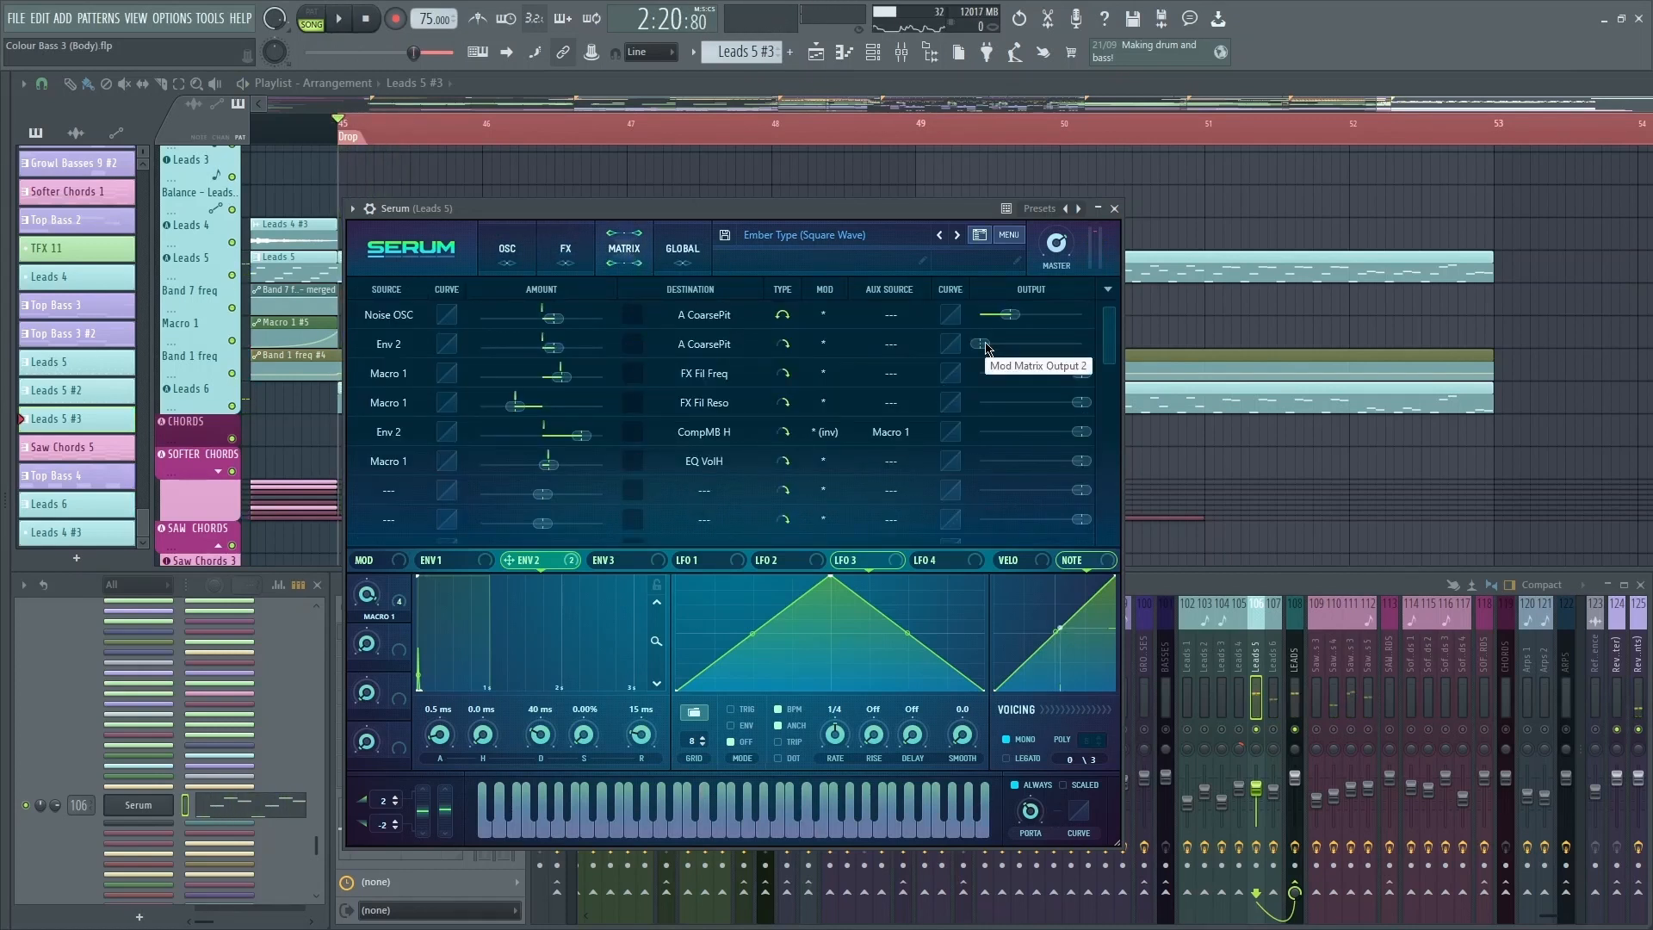
pyautogui.doubleClick(982, 344)
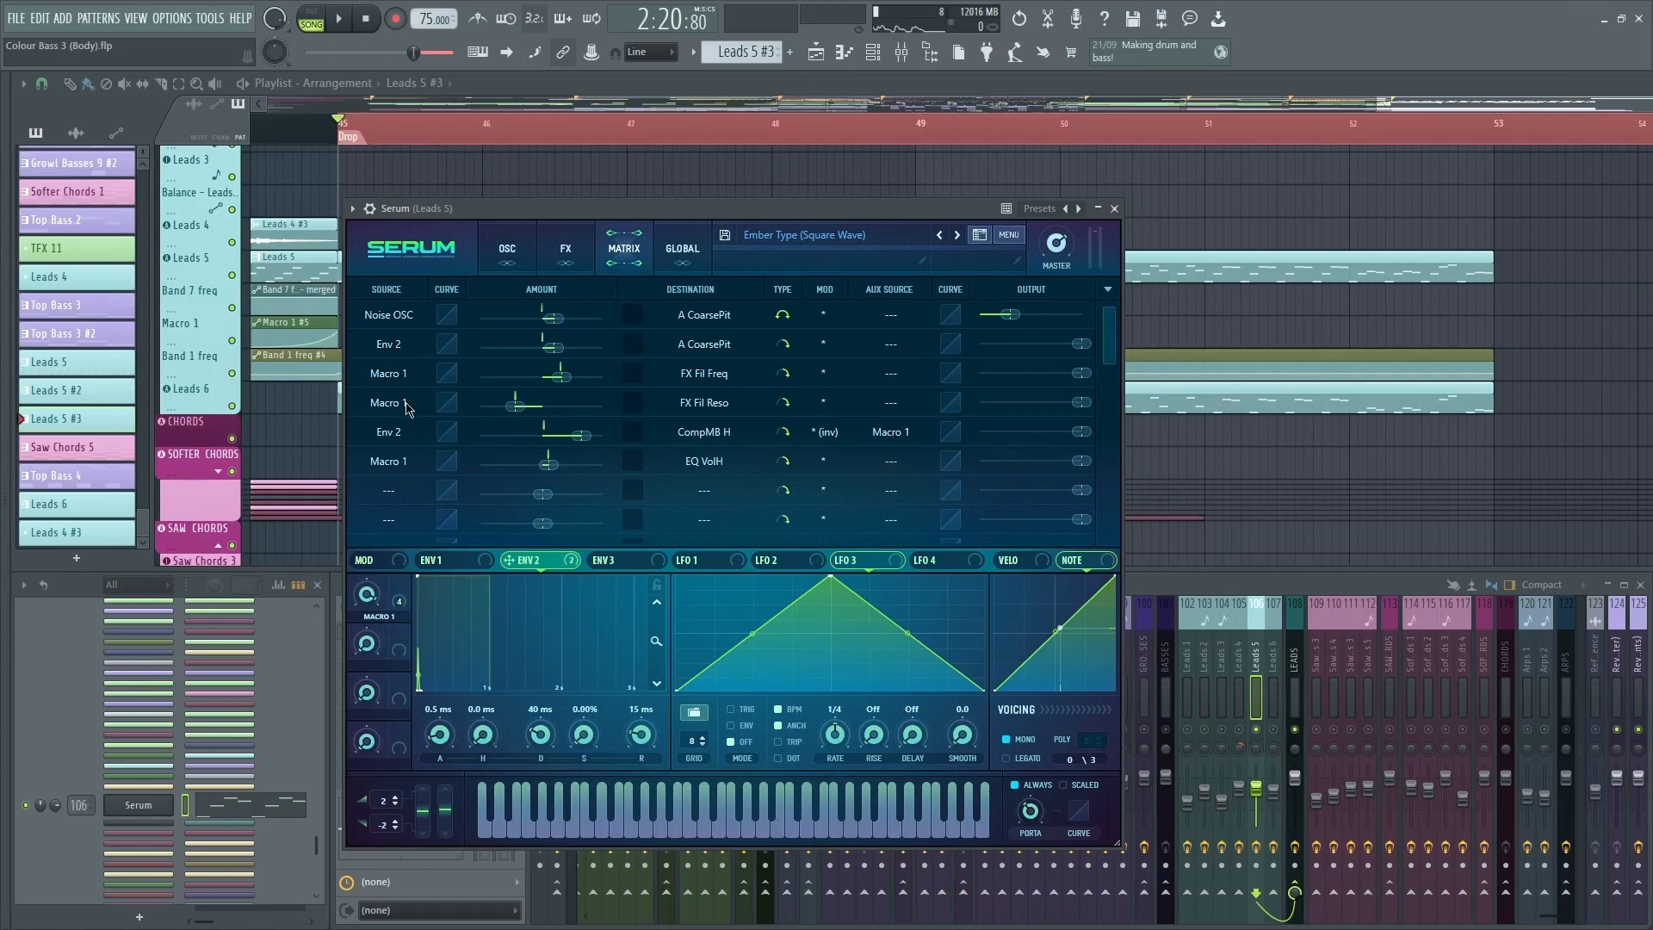
# Step: Check the cutoff and resonance of Leads 5's Low 18 effects filter and audition it while sweeping Macro 1 up to 100%
pyautogui.click(566, 248)
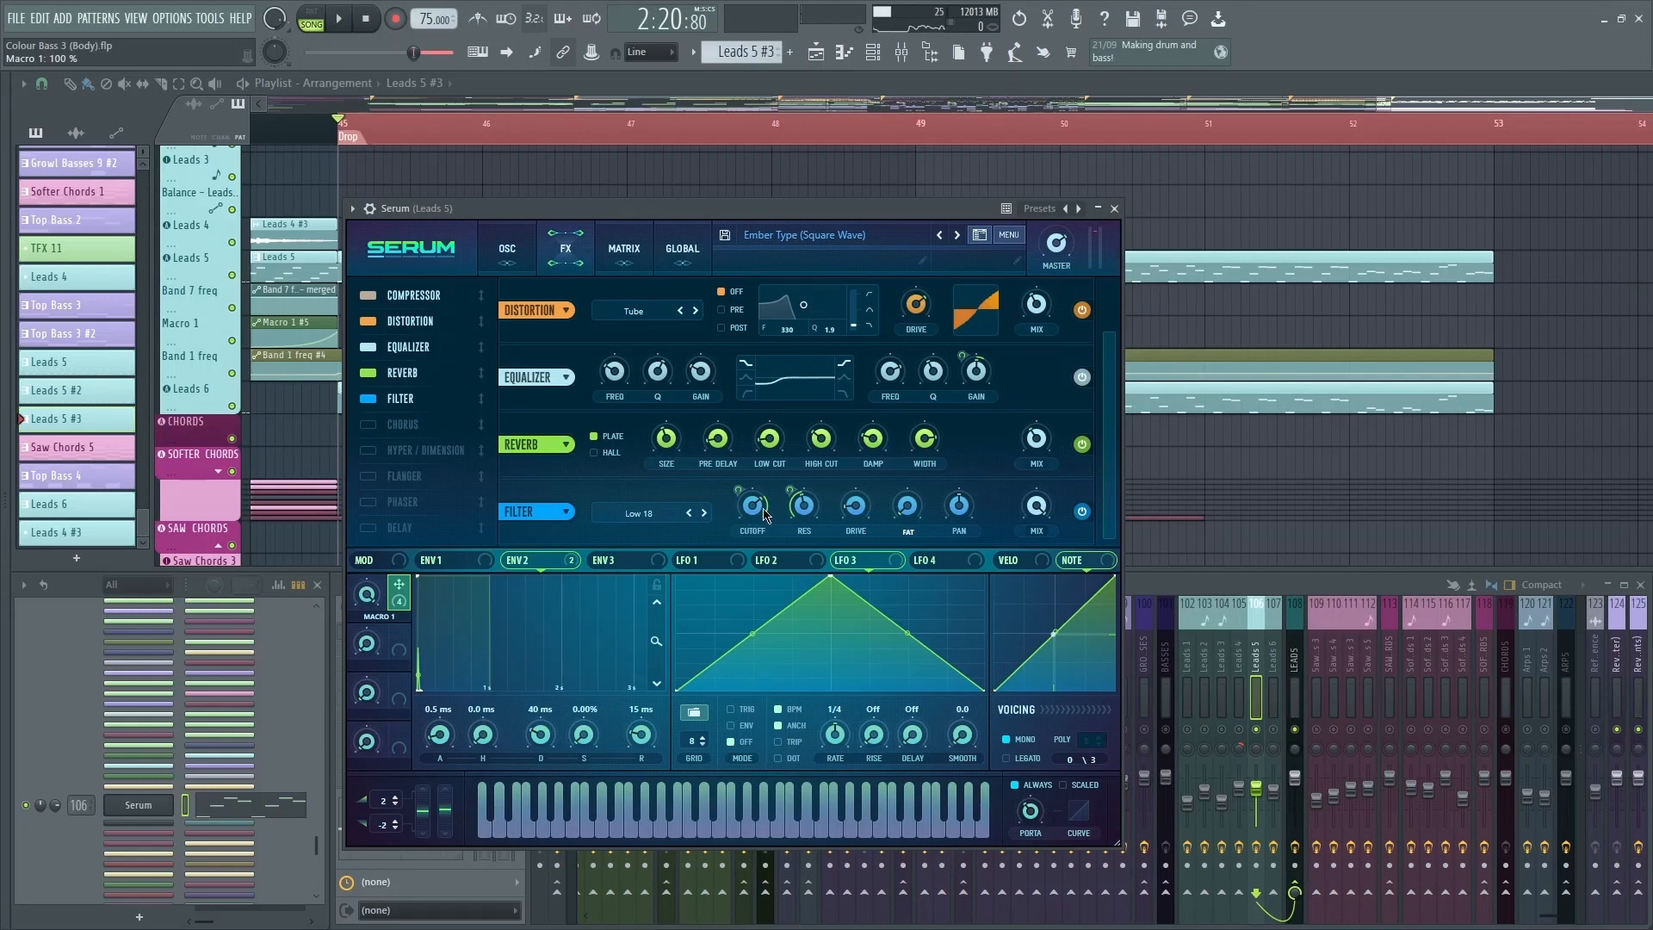
pyautogui.click(751, 514)
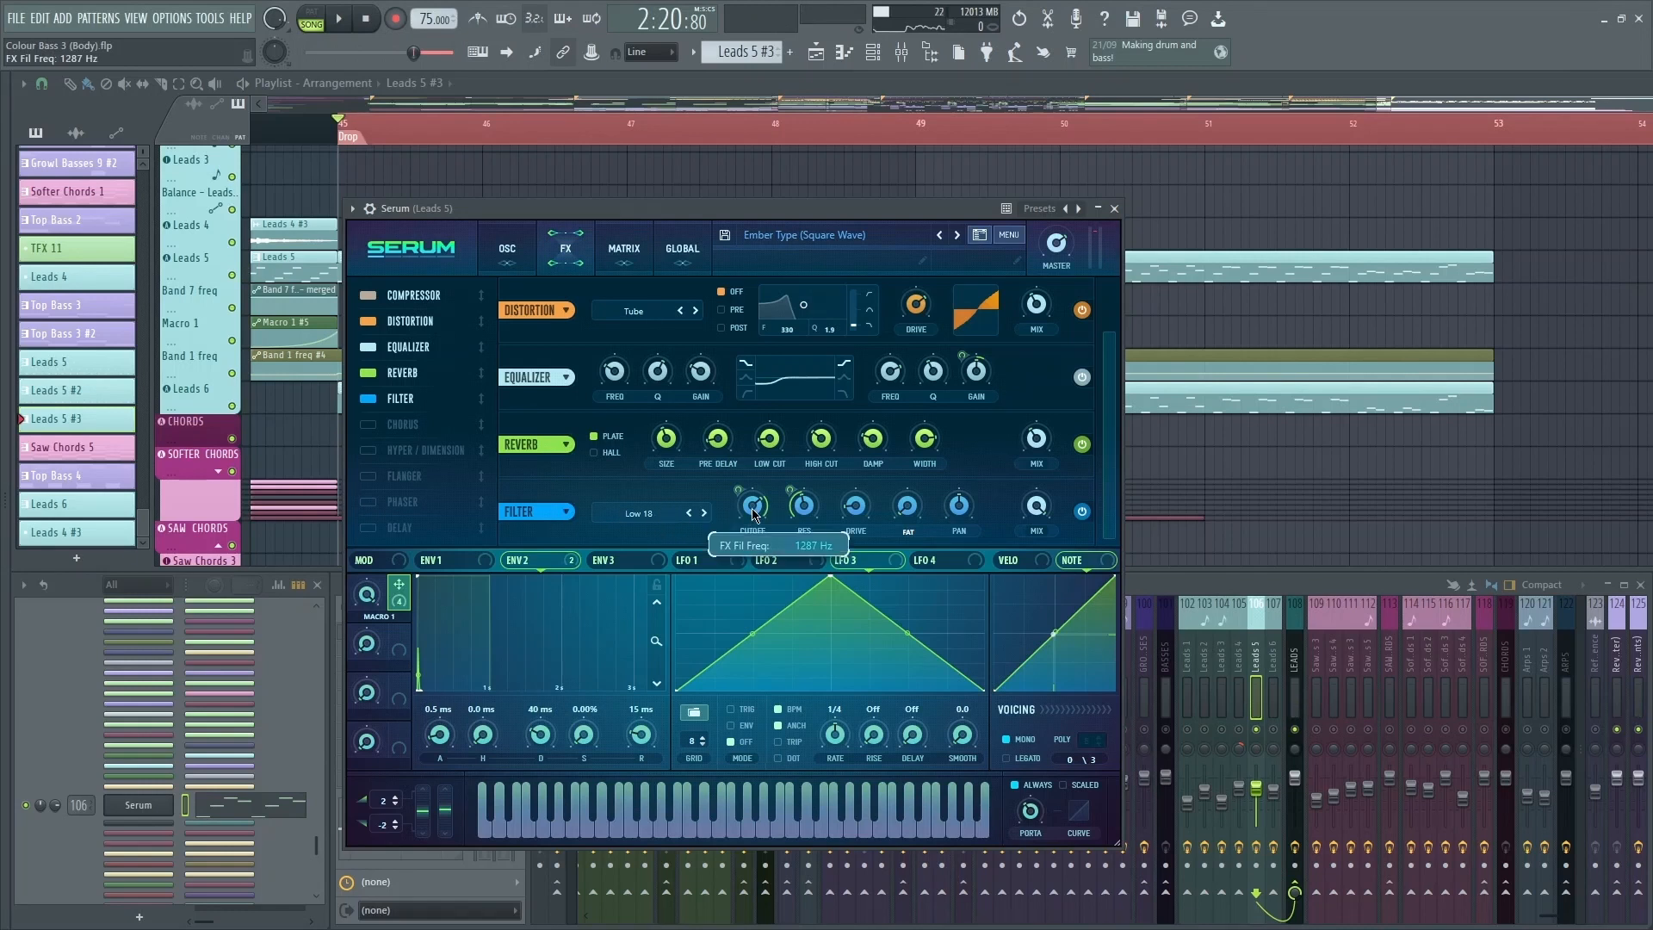
pyautogui.click(807, 505)
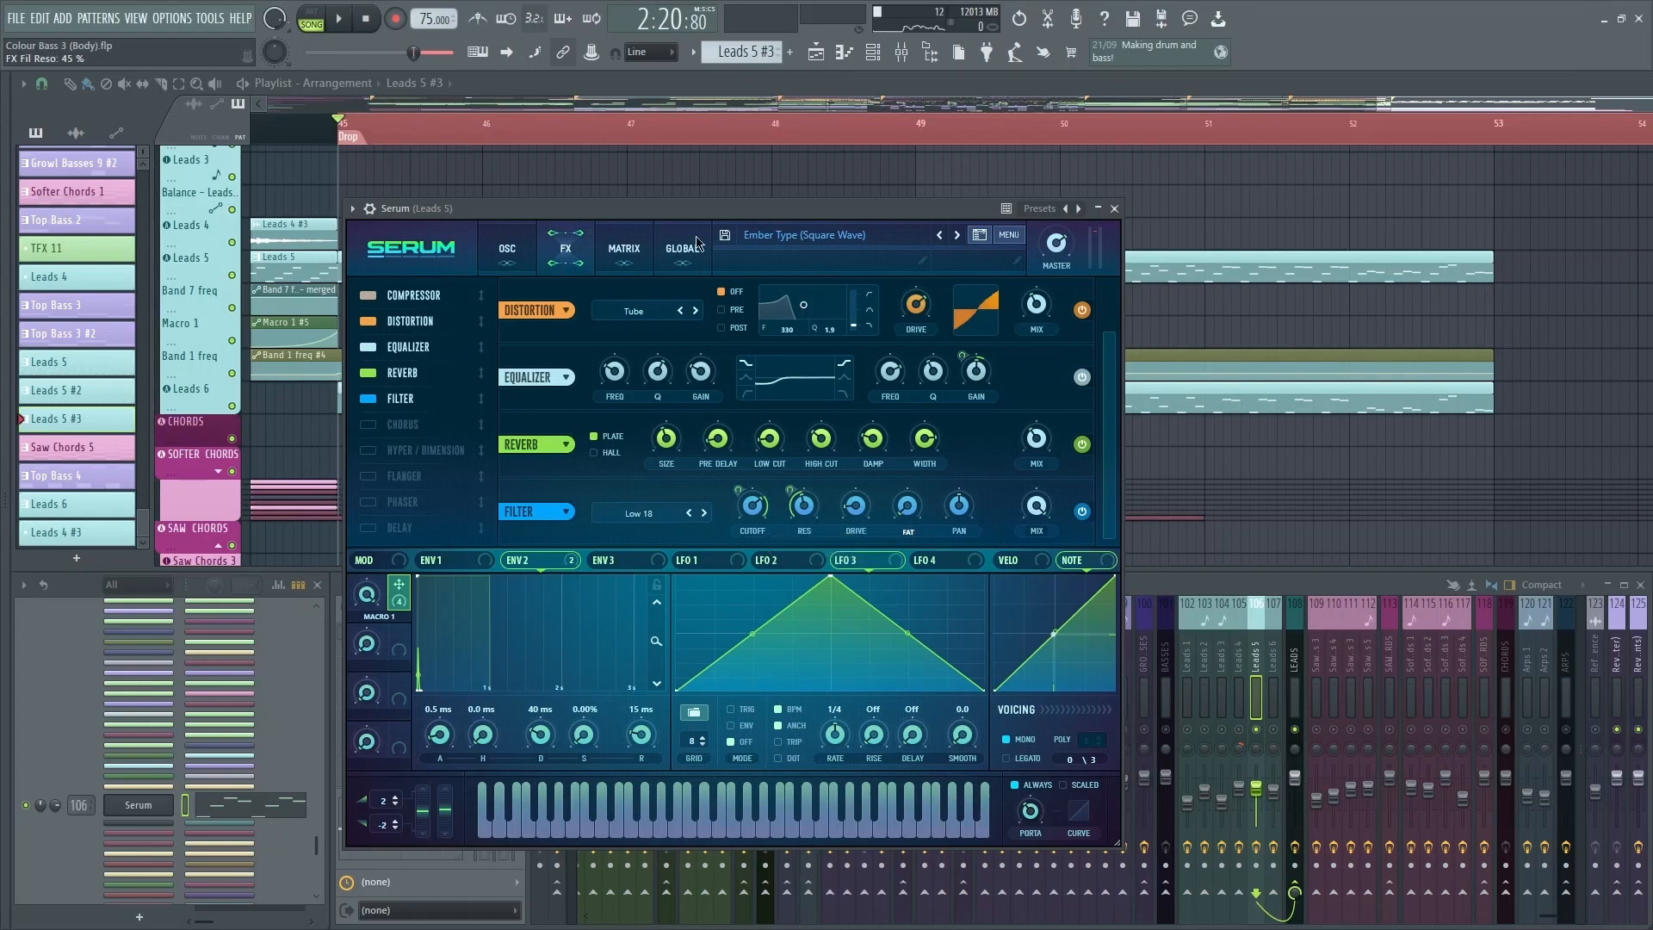
pyautogui.press('space')
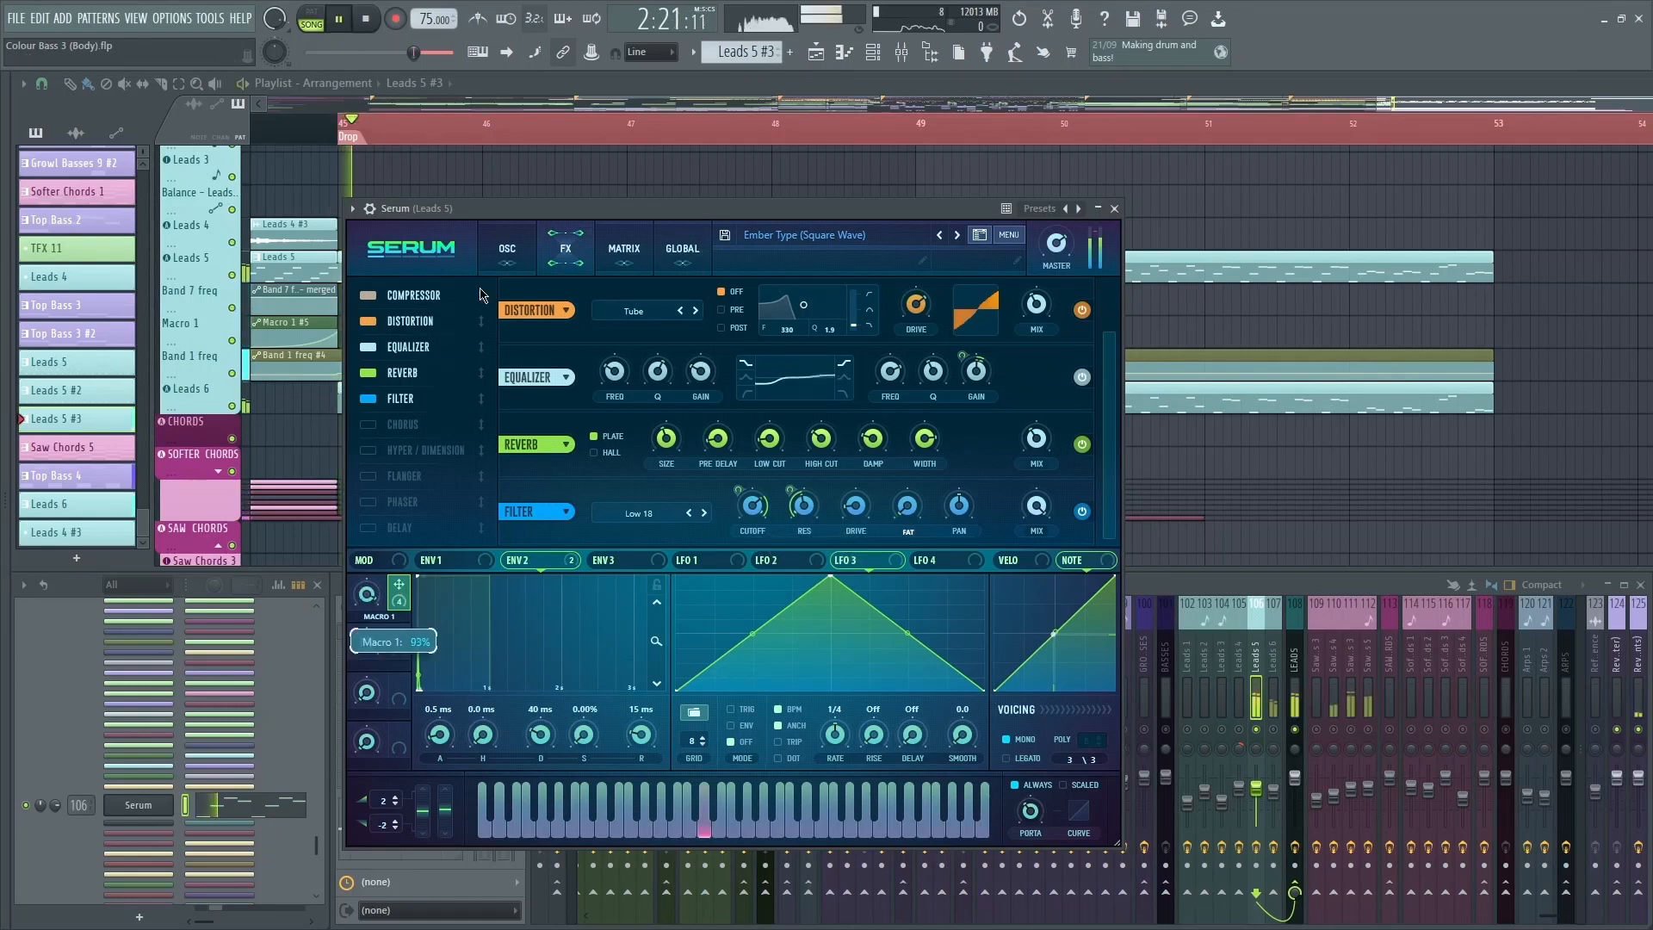
pyautogui.click(367, 592)
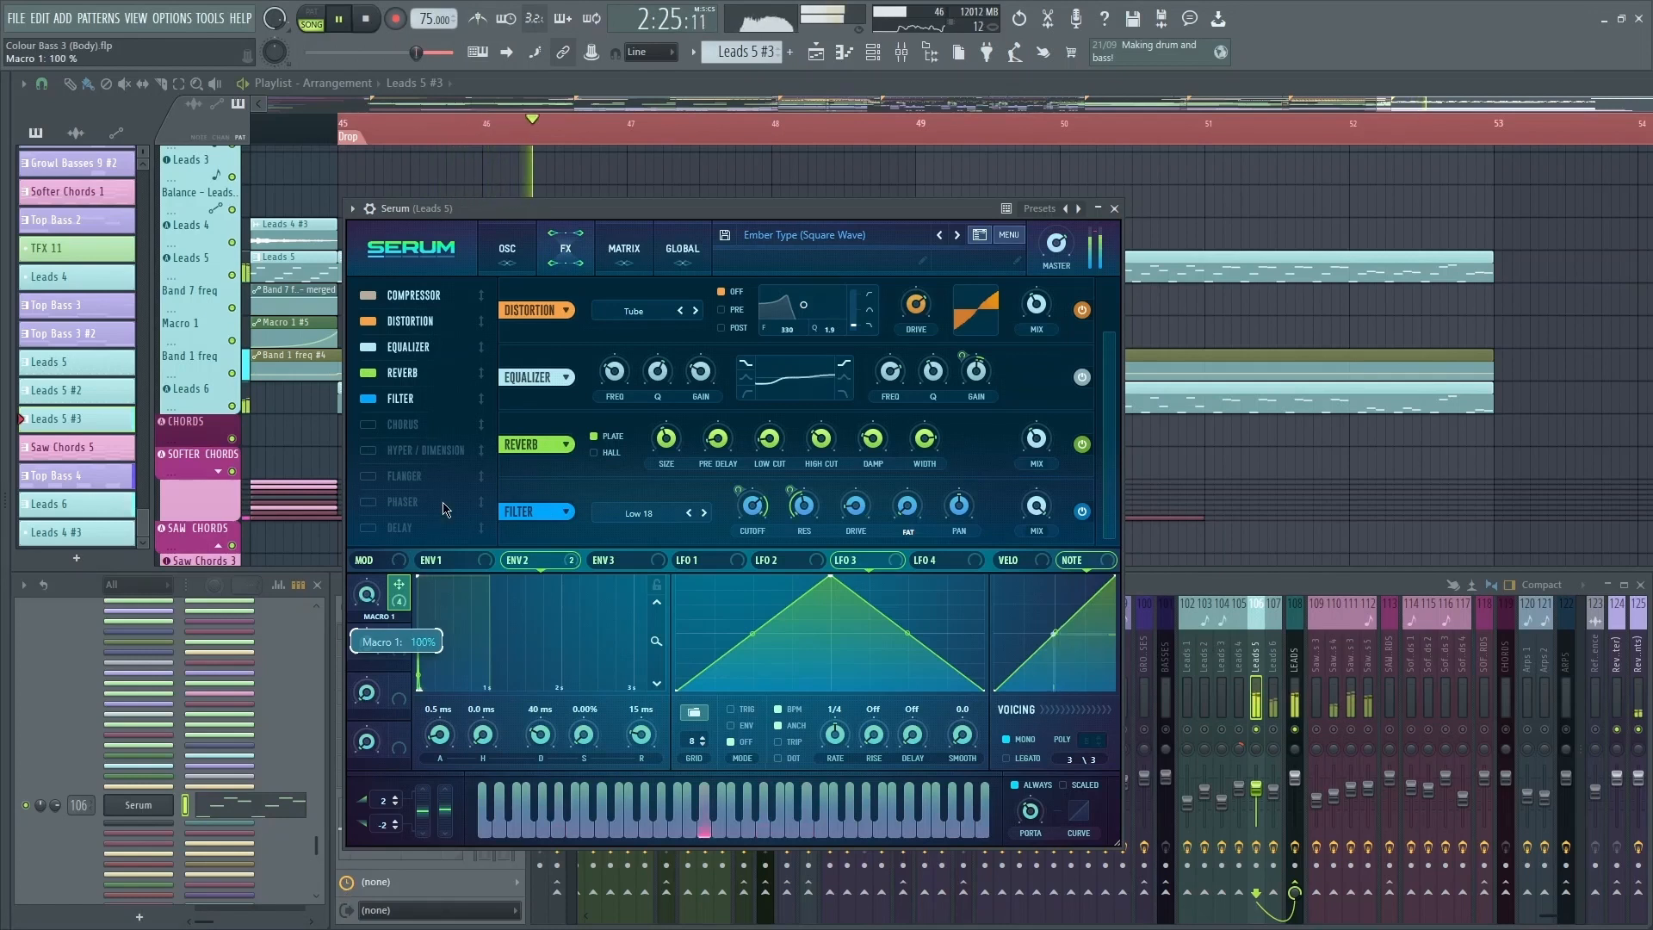
pyautogui.press('space')
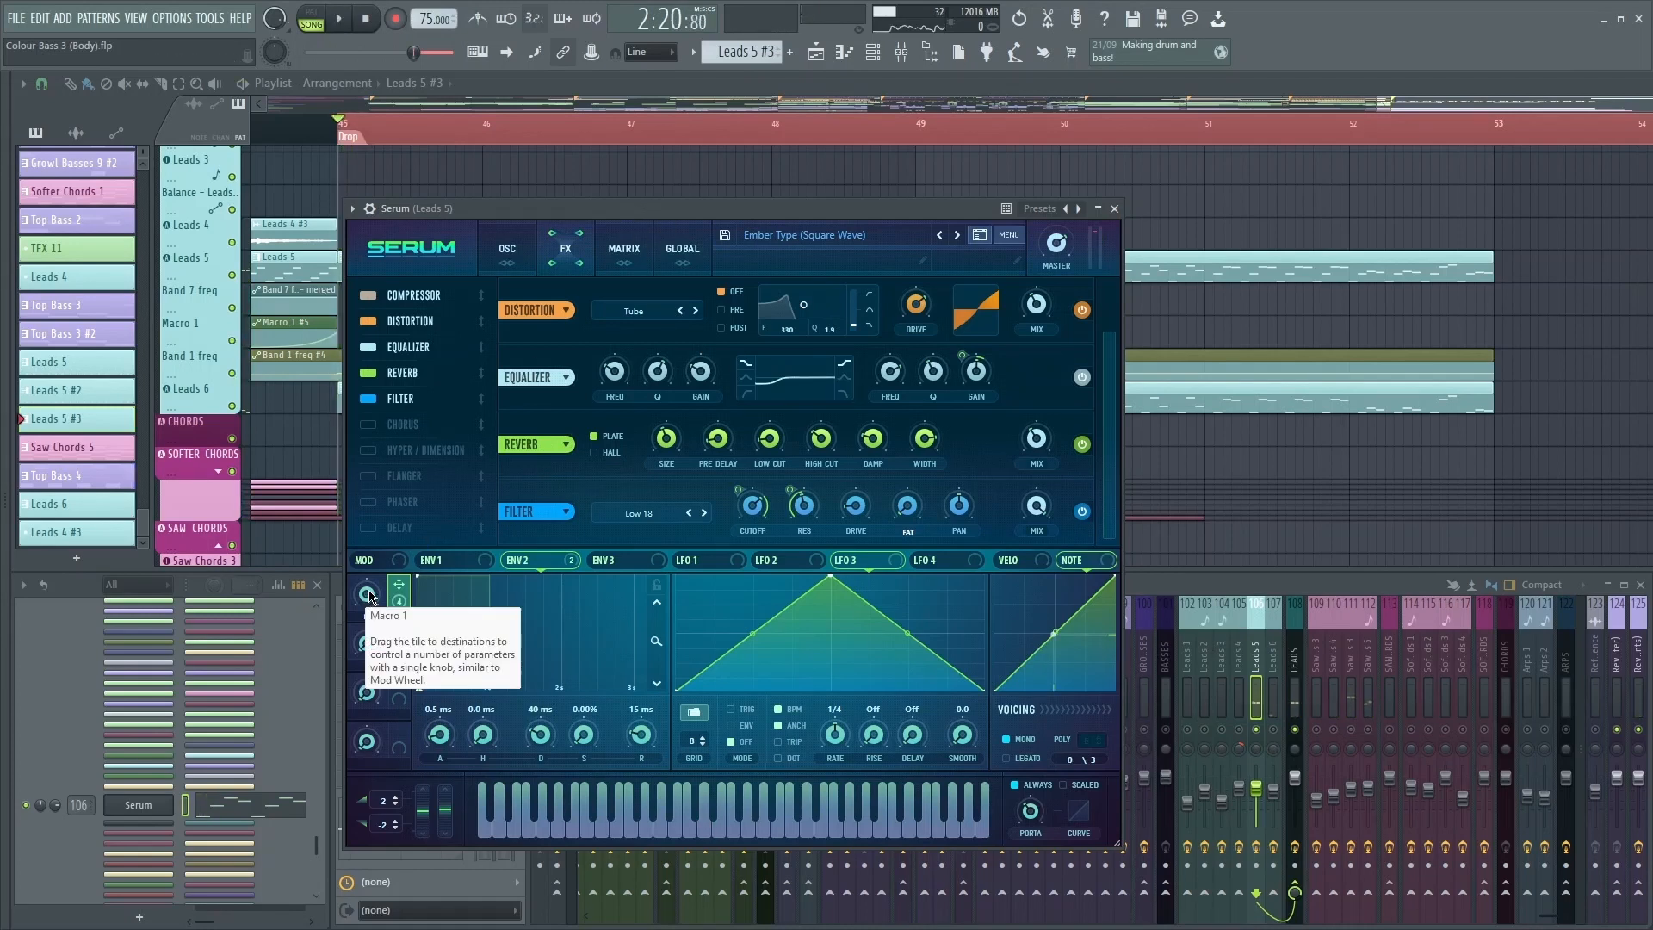
# Step: Review the Env 2 to CompMB H modulation and audition the multiband compressor with Macro 1 at 0%
pyautogui.click(625, 248)
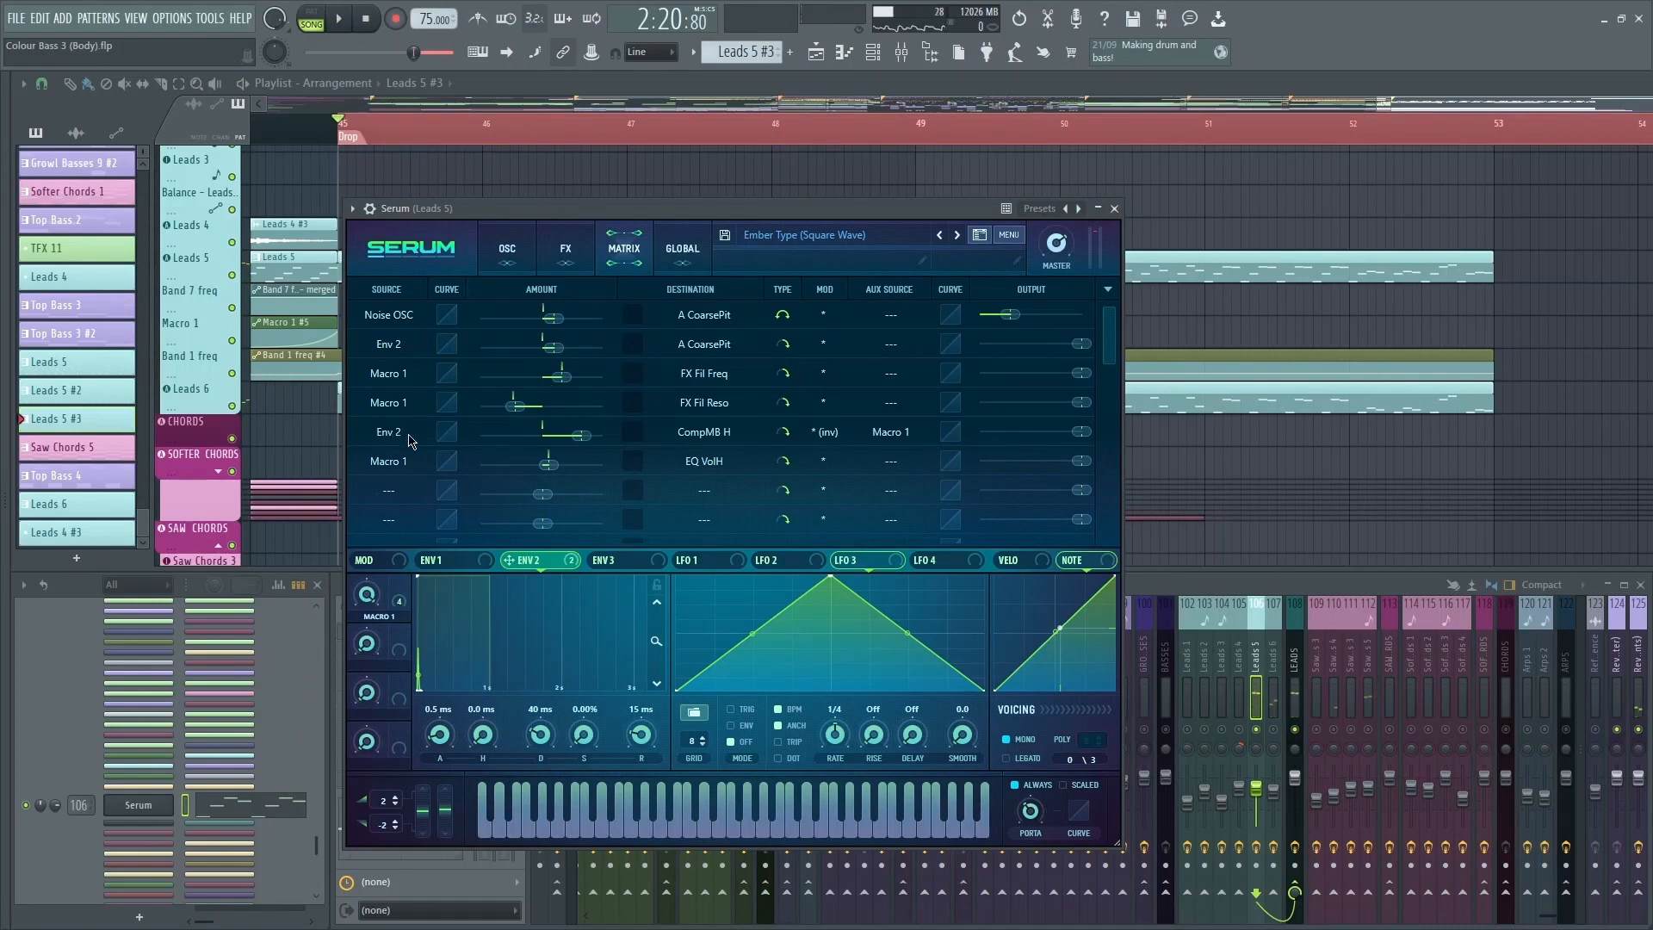
pyautogui.click(565, 250)
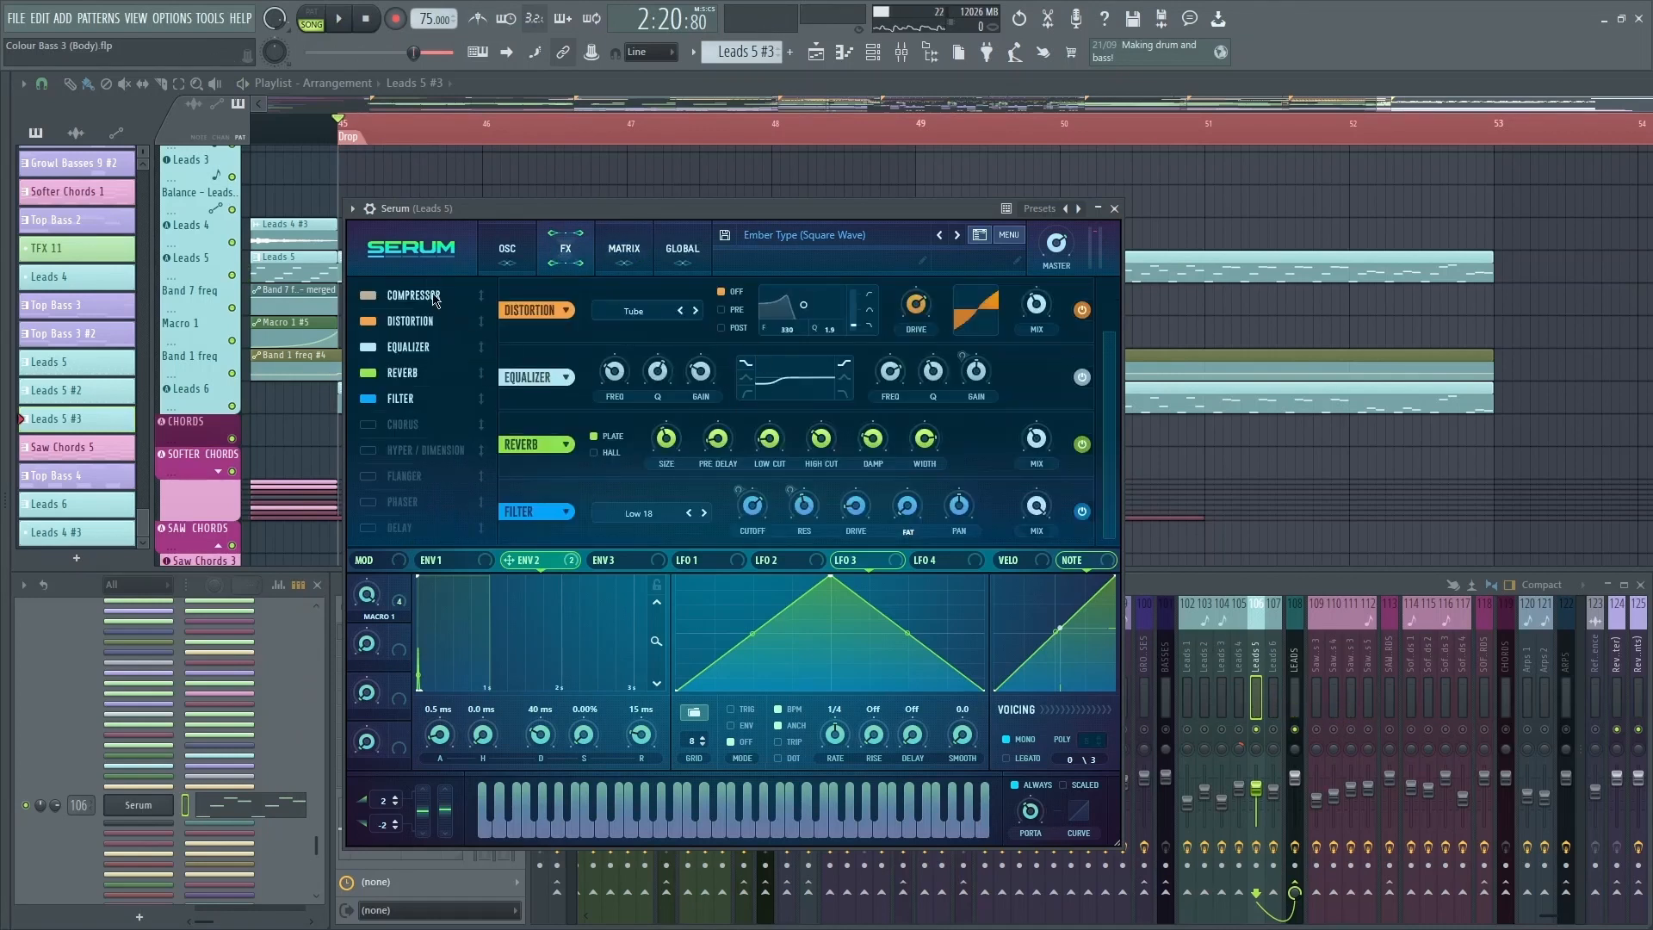
pyautogui.click(435, 298)
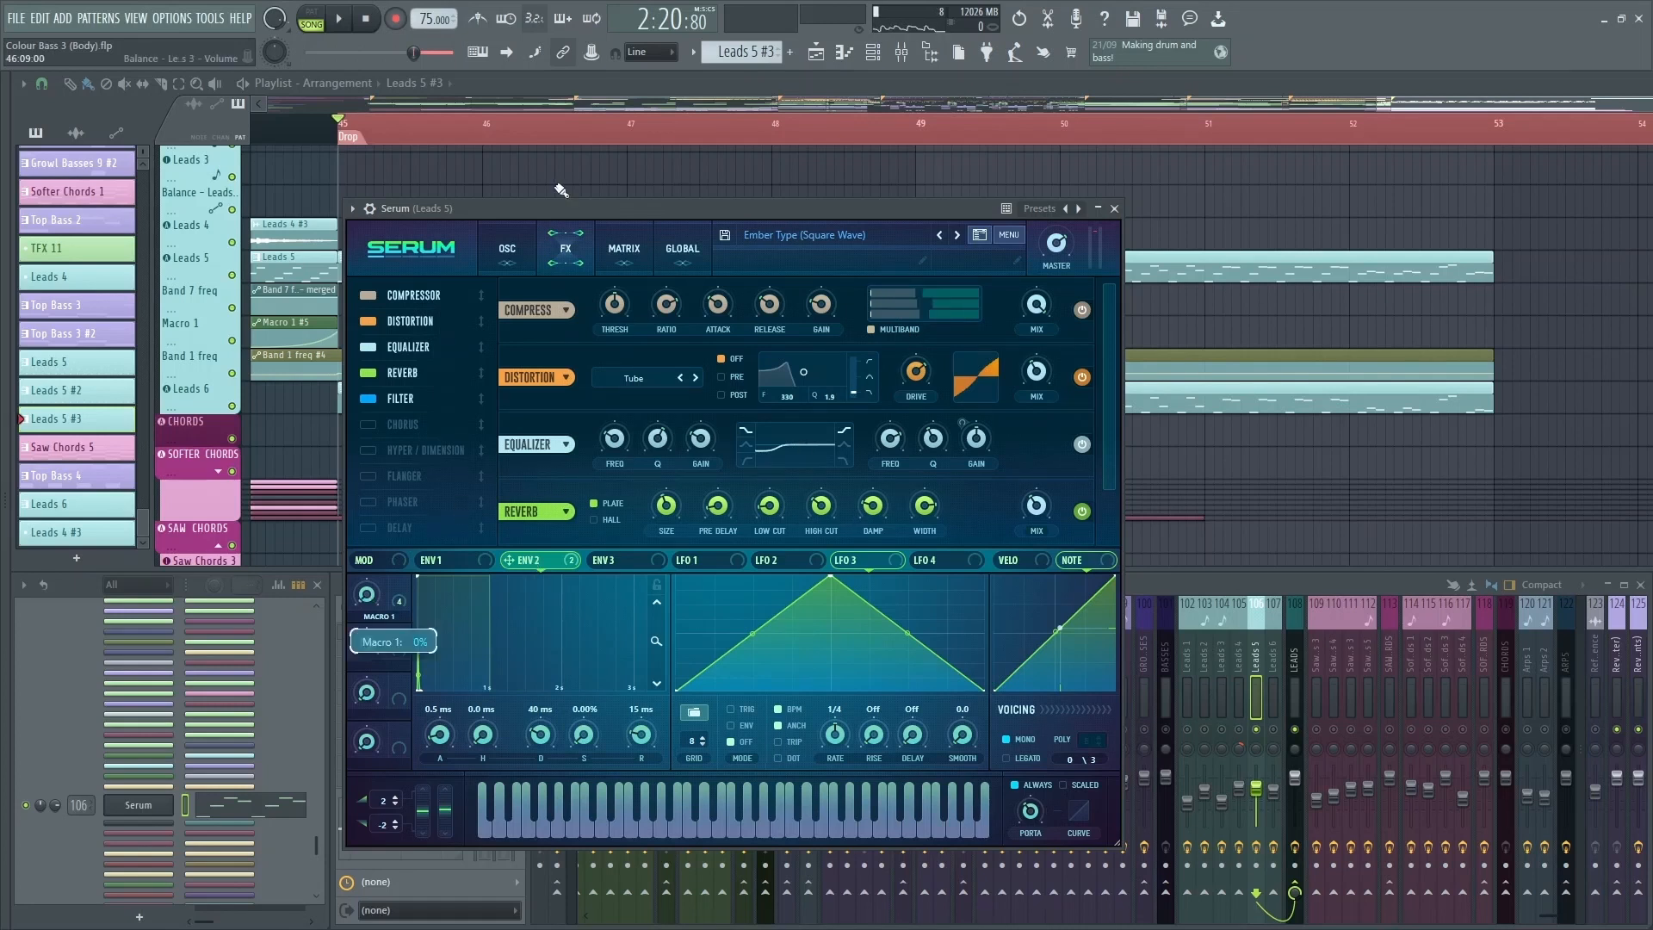
pyautogui.click(368, 596)
pyautogui.press('space')
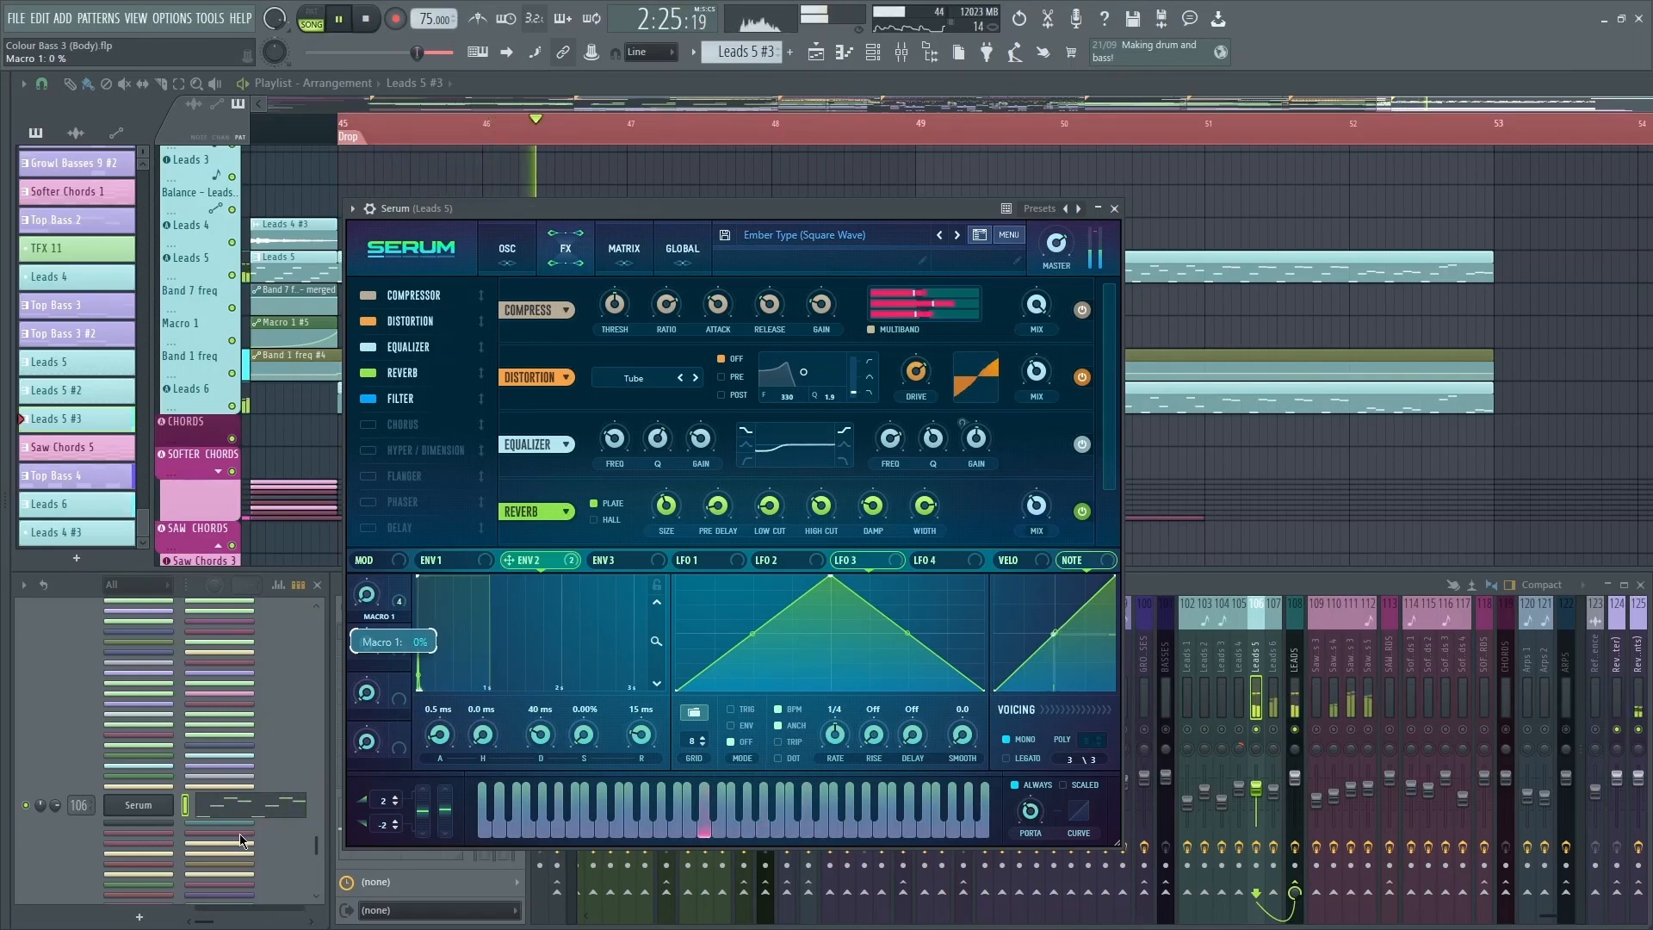
pyautogui.press('space')
pyautogui.click(372, 603)
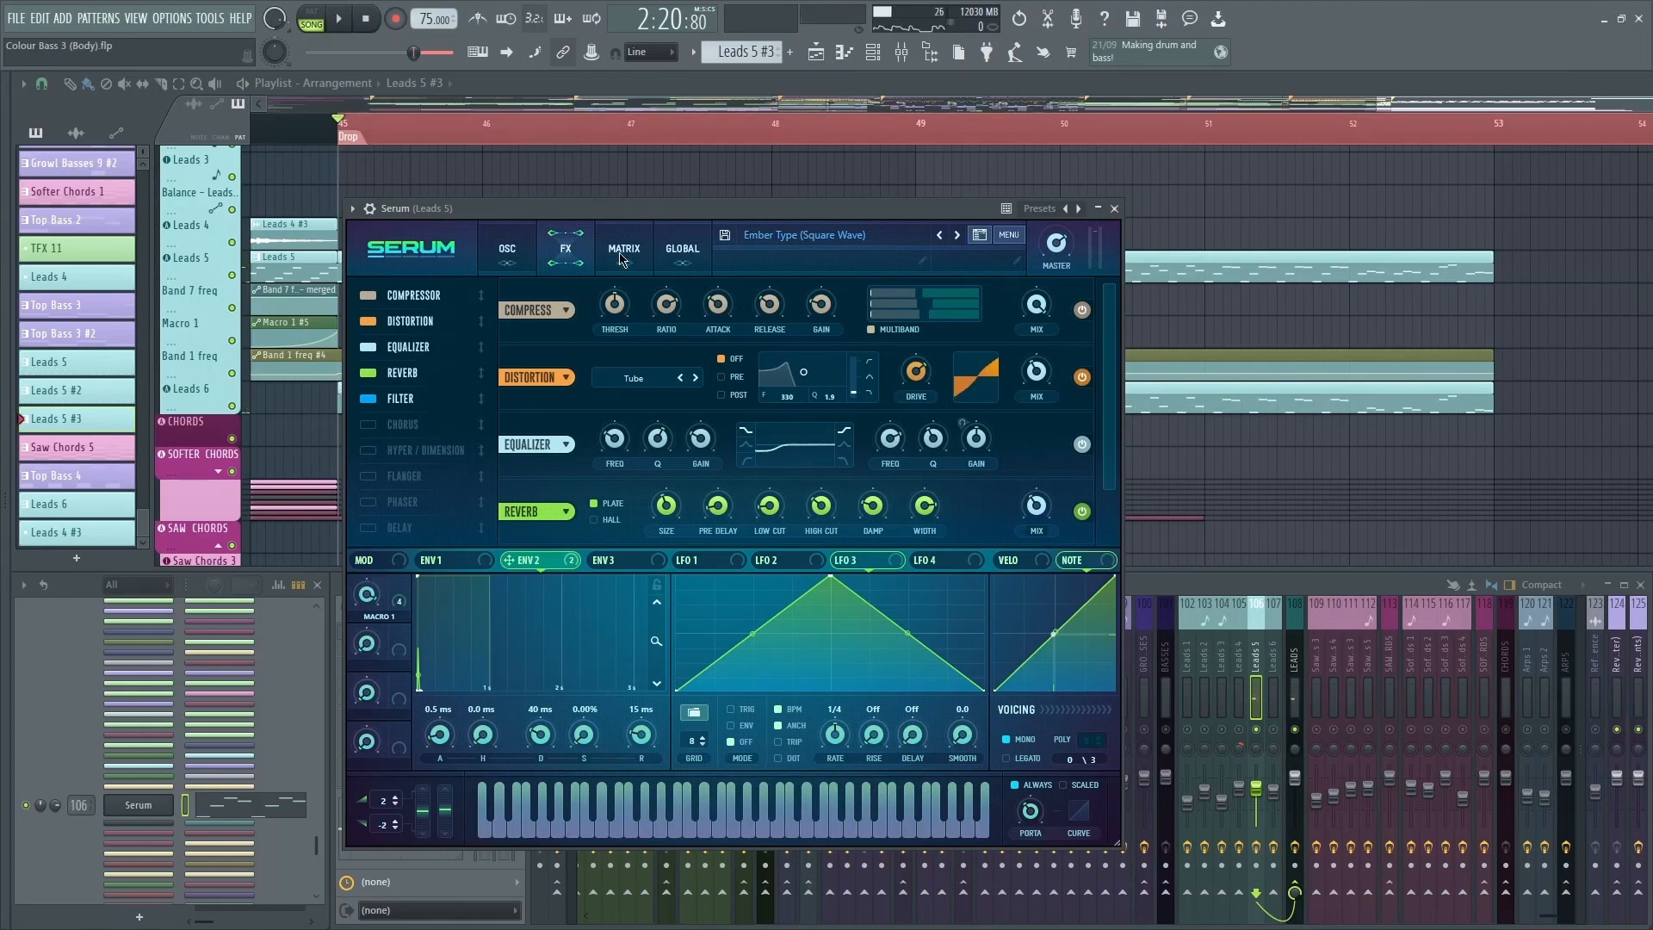
# Step: Check the remaining modulation assignments and oscillator settings of Leads 5 and close its Serum window
pyautogui.click(624, 251)
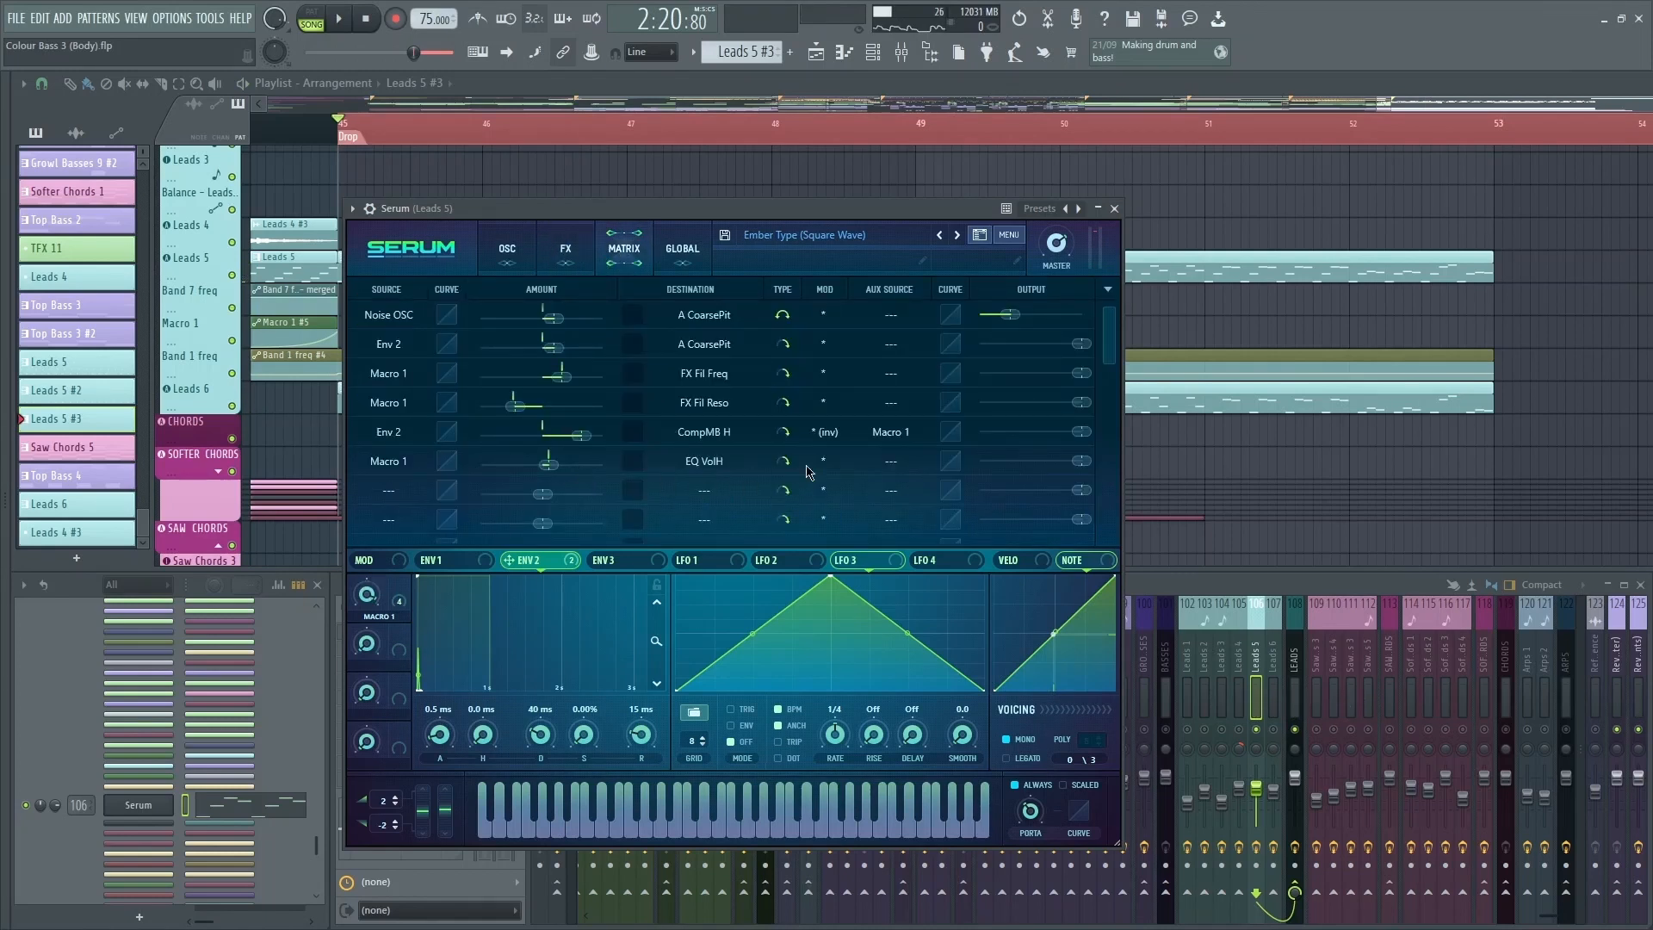
pyautogui.click(510, 251)
pyautogui.click(1114, 208)
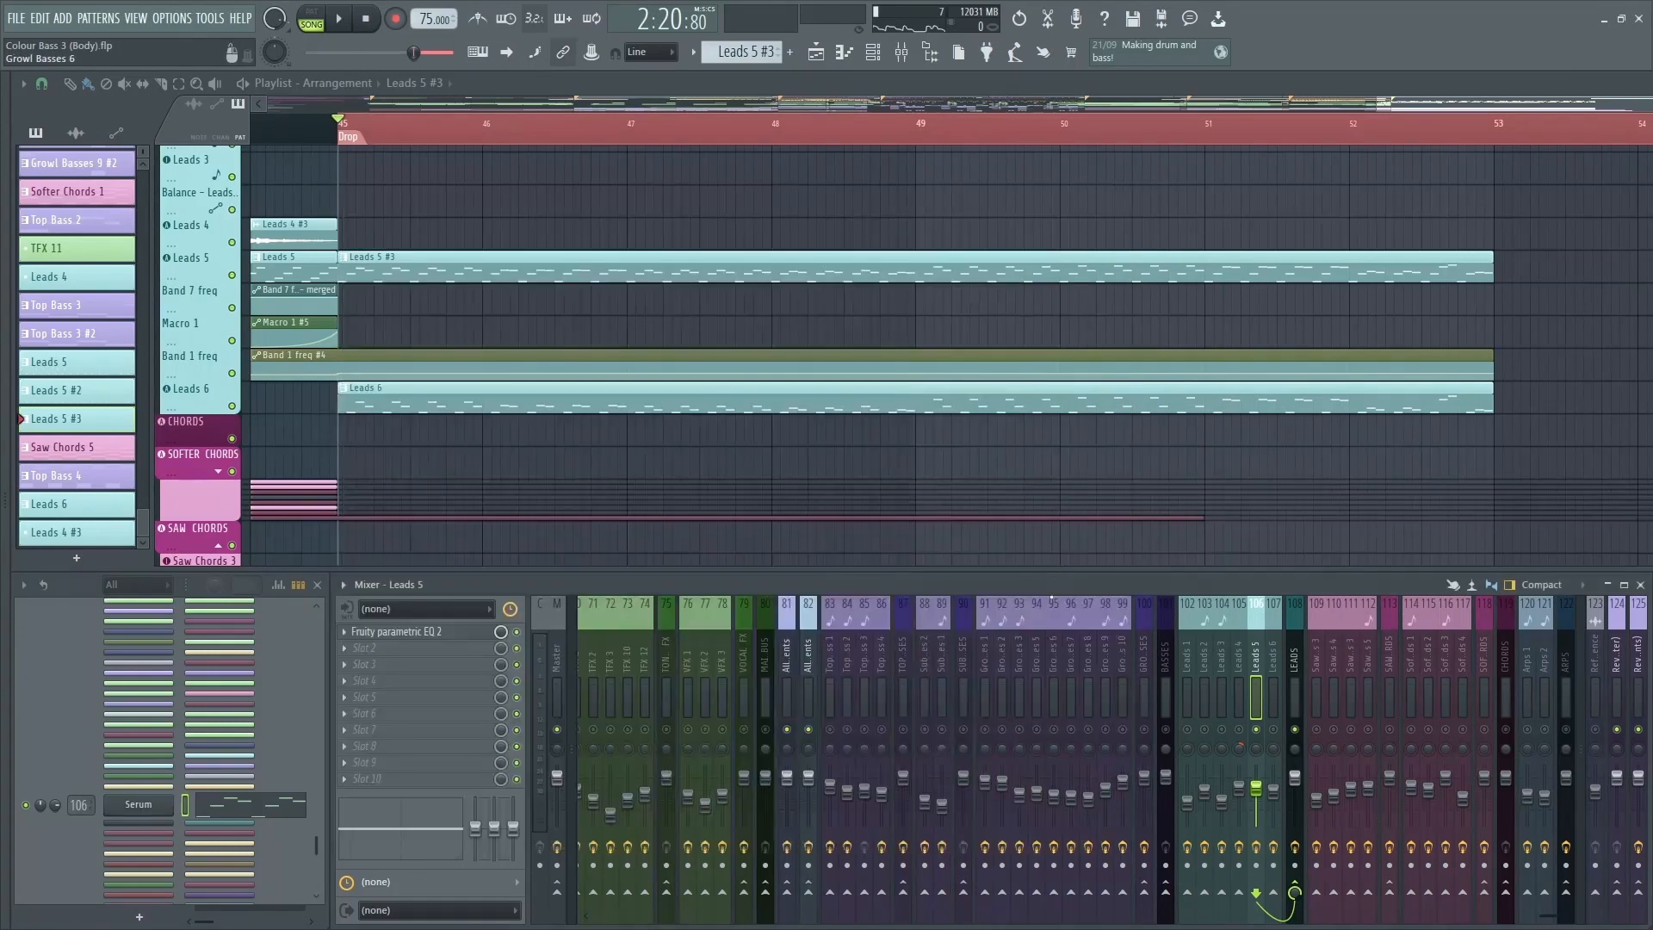
# Step: Open the Serum #3 patch of the Leads 6 channel during playback and stop playback
pyautogui.press('space')
pyautogui.click(158, 819)
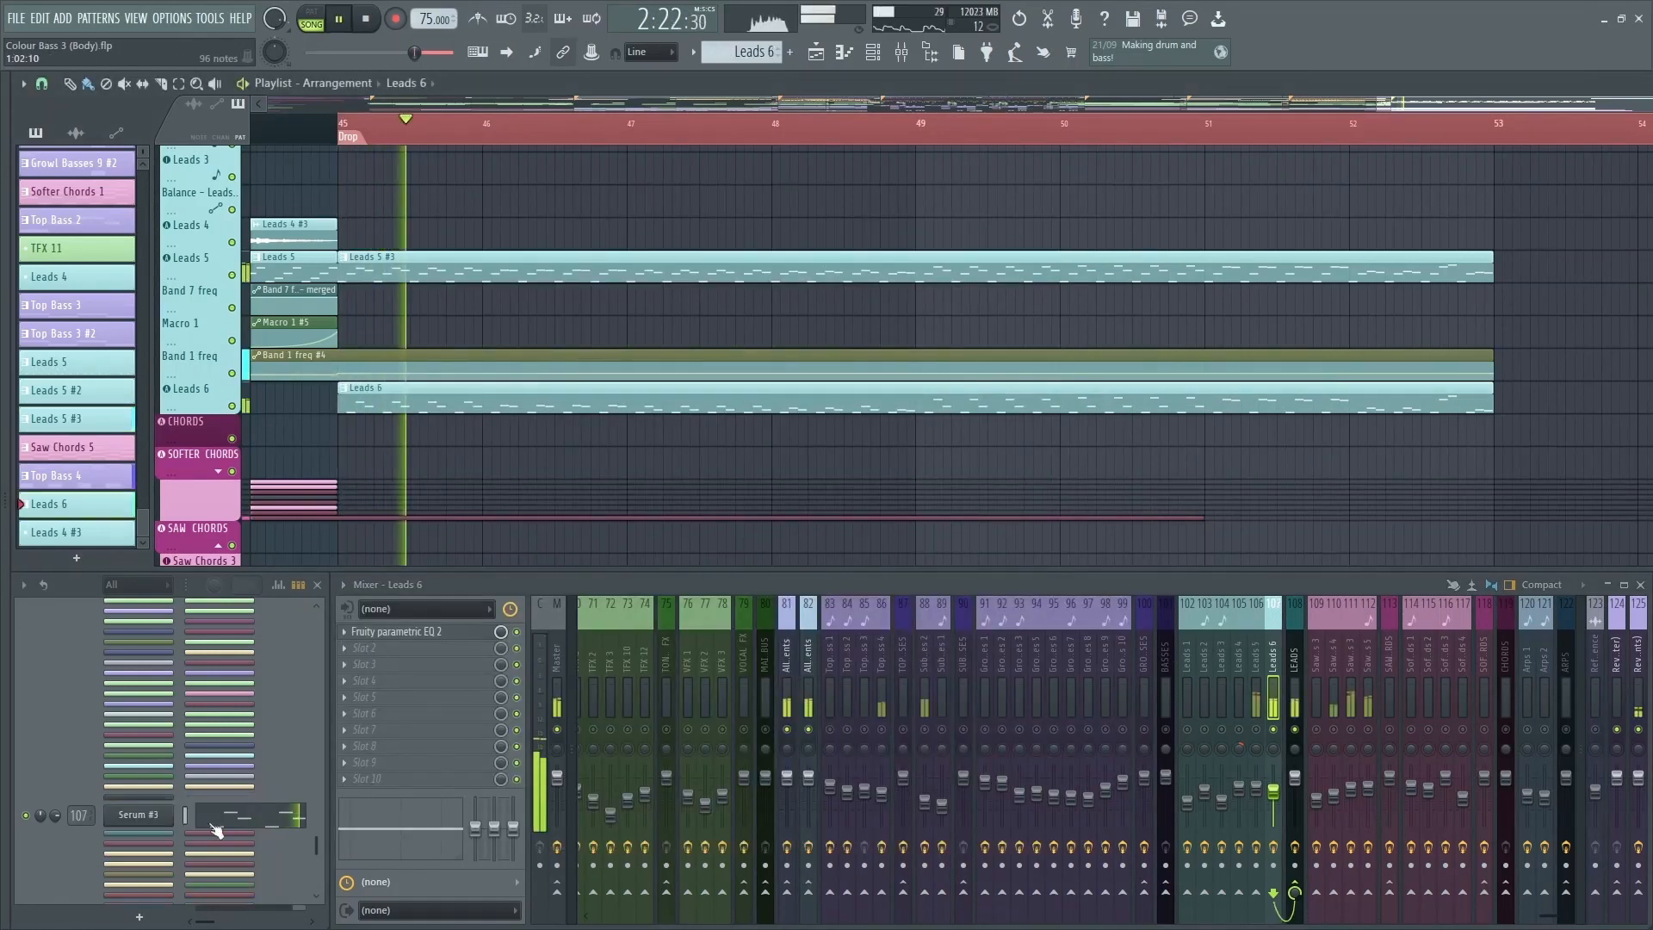
pyautogui.click(157, 817)
pyautogui.press('space')
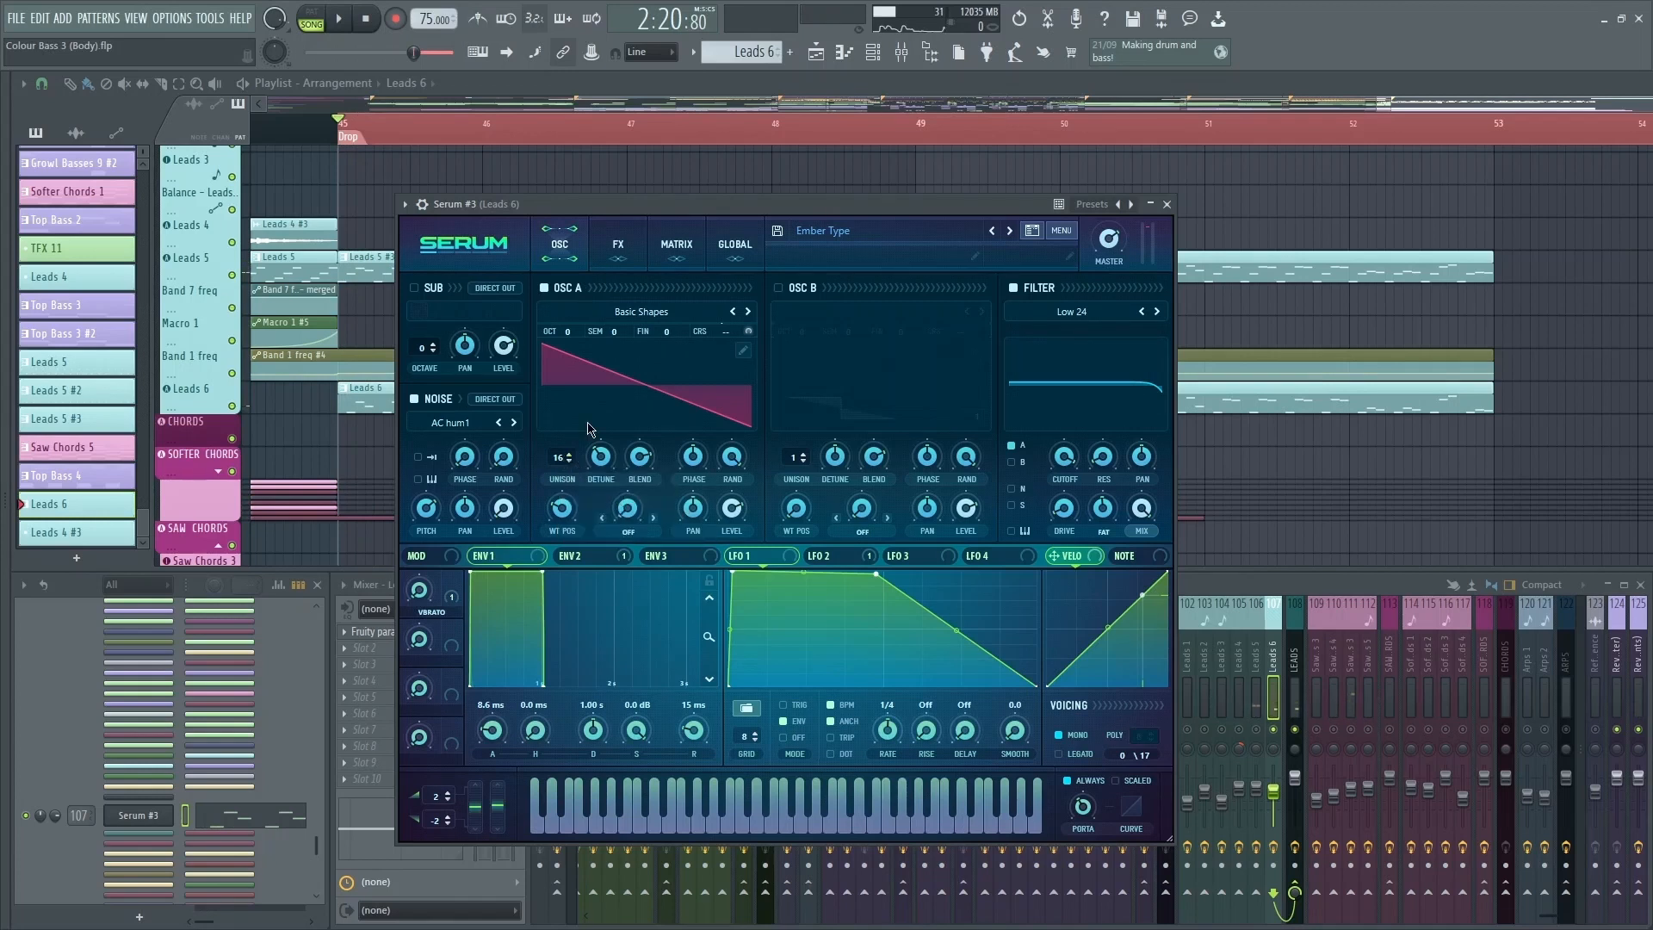
# Step: Audition the Leads 6 patch and check its oscillator A, noise and Low 24 filter settings
pyautogui.press('space')
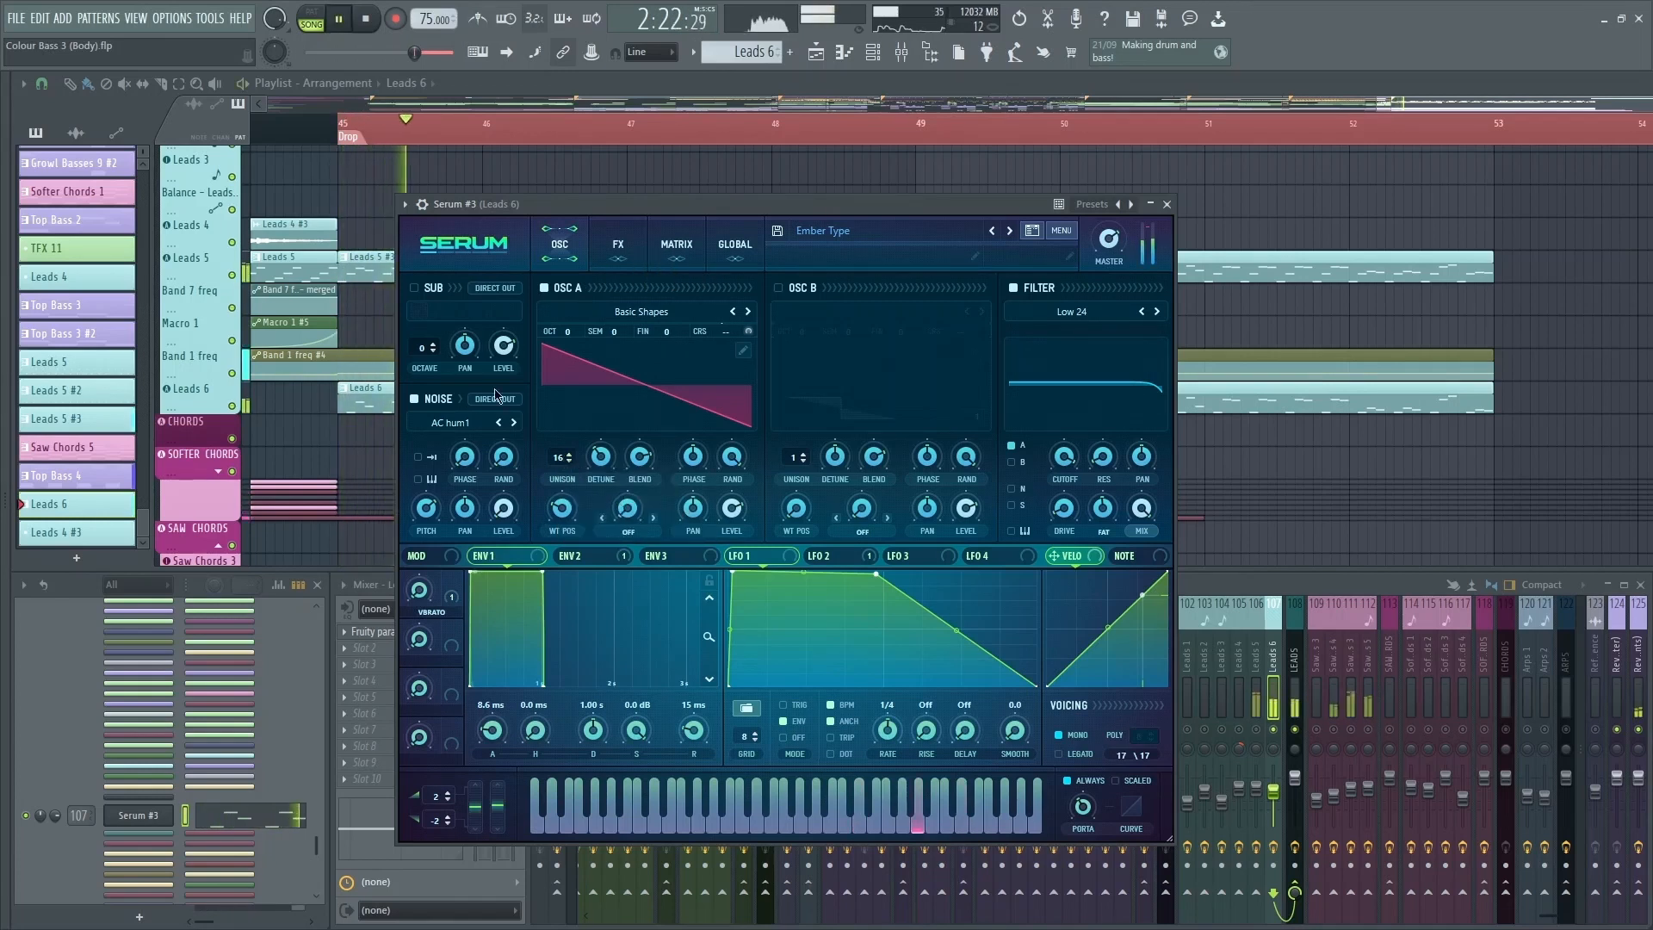
pyautogui.press('space')
pyautogui.moveTo(751, 197); pyautogui.dragTo(739, 186)
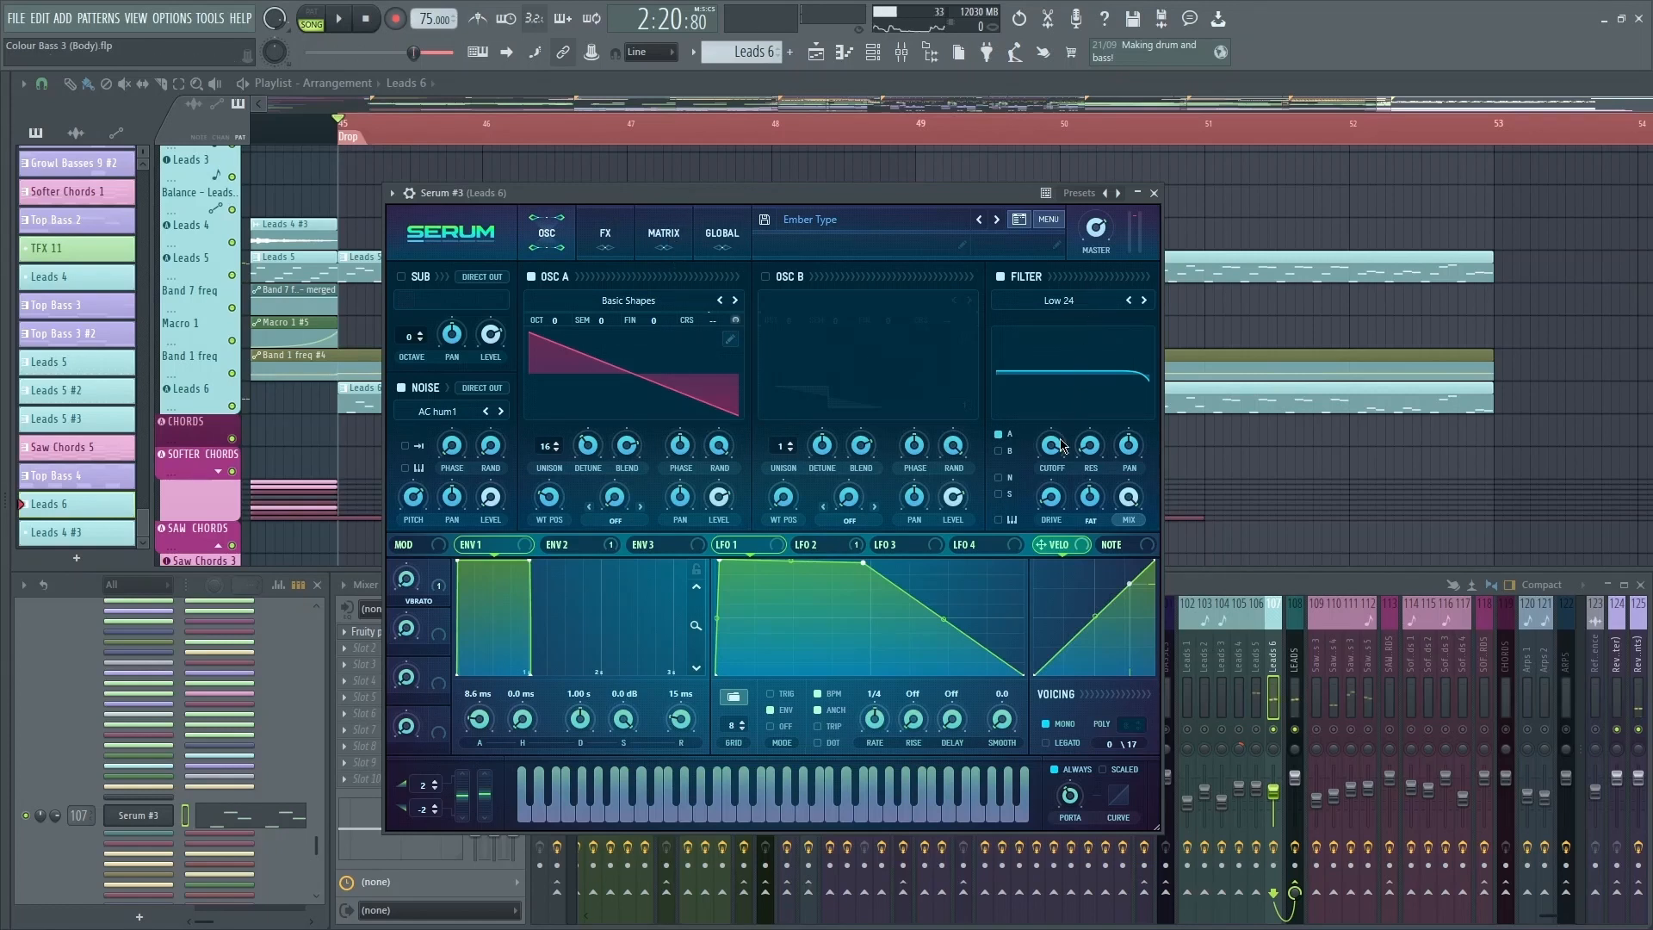
pyautogui.moveTo(1058, 454)
# Step: Review the Leads 6 effects chain of compressor, distortion, equalizer, chorus and reverb, and start playback
pyautogui.click(605, 233)
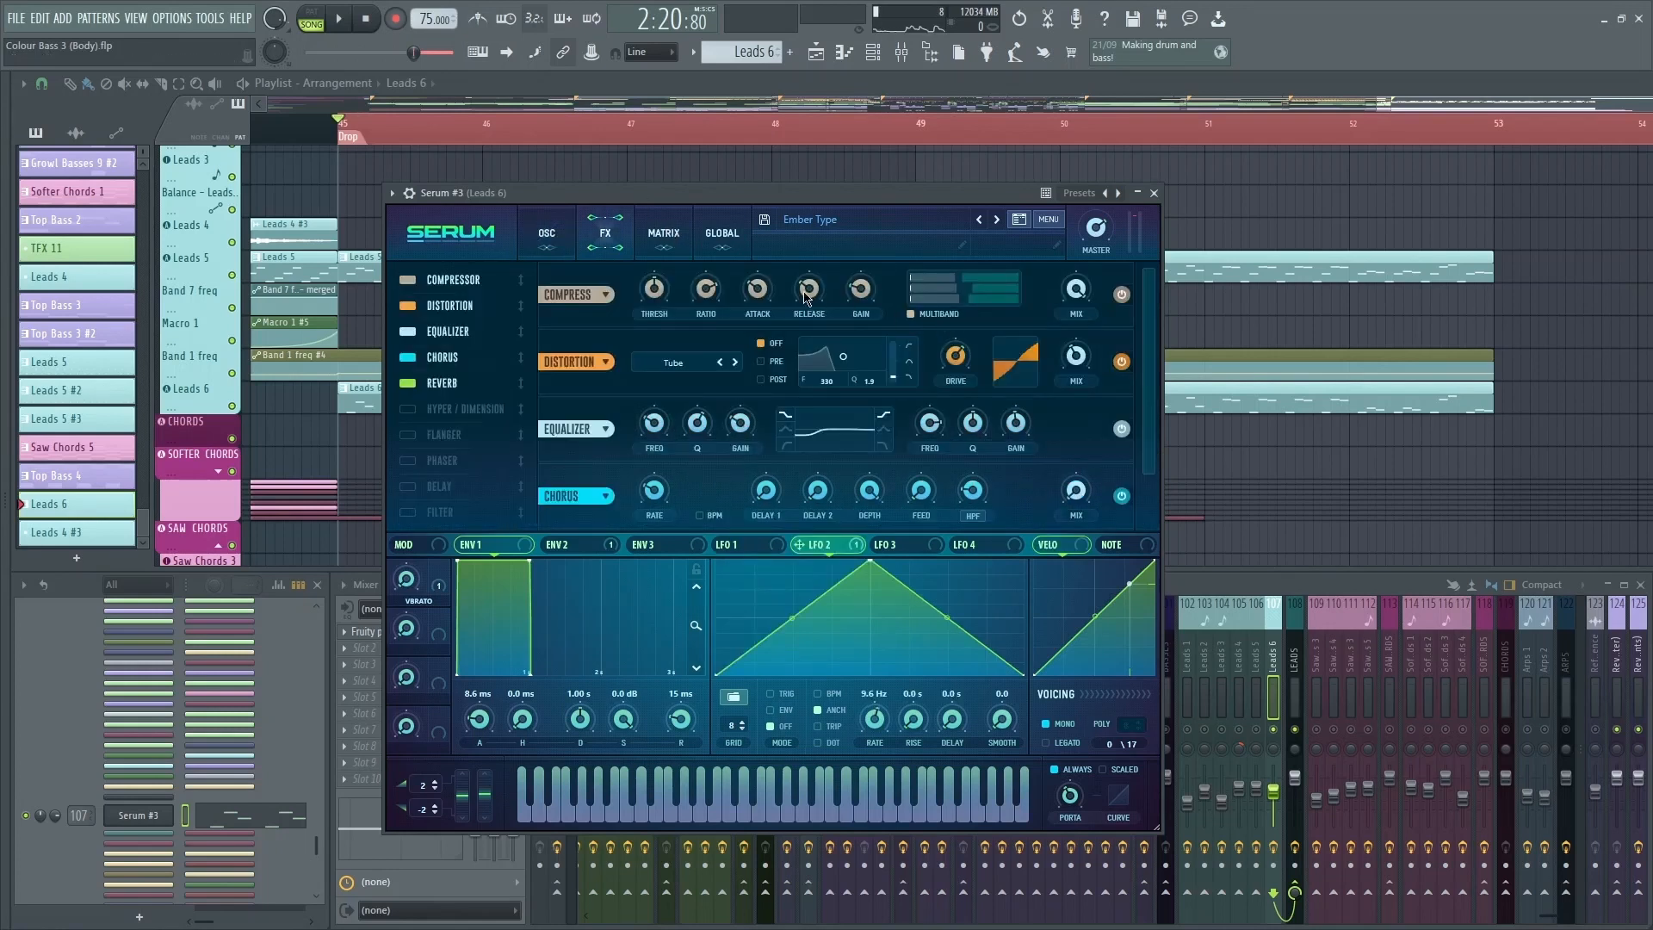
pyautogui.scroll(-1, 730, 305)
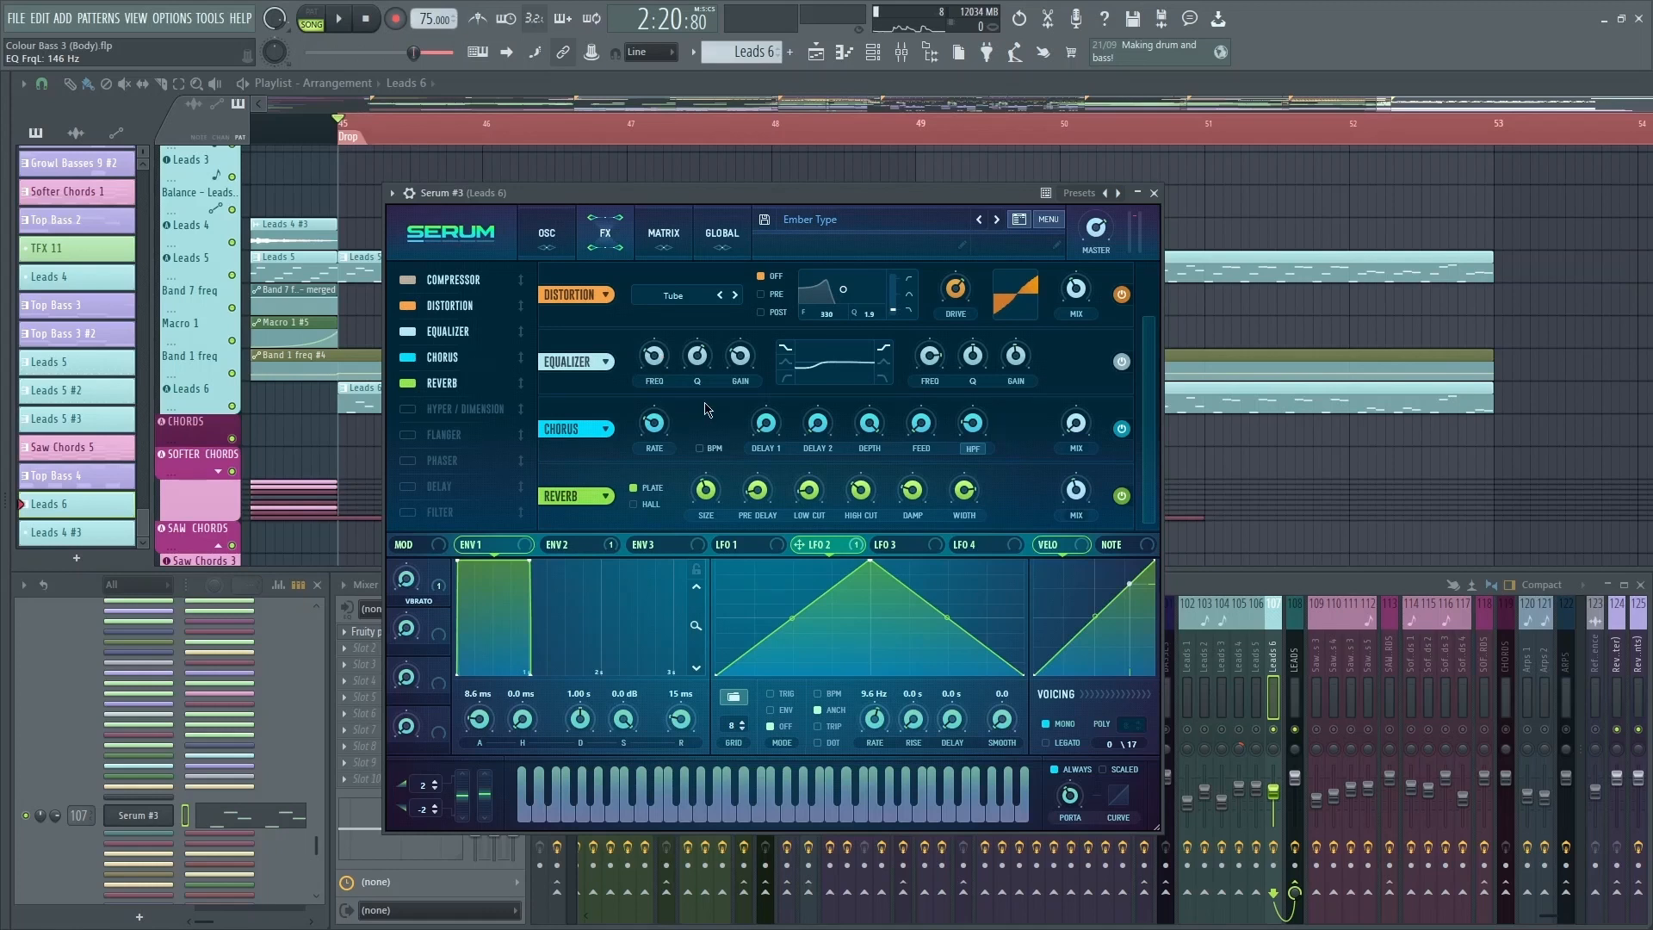
pyautogui.press('space')
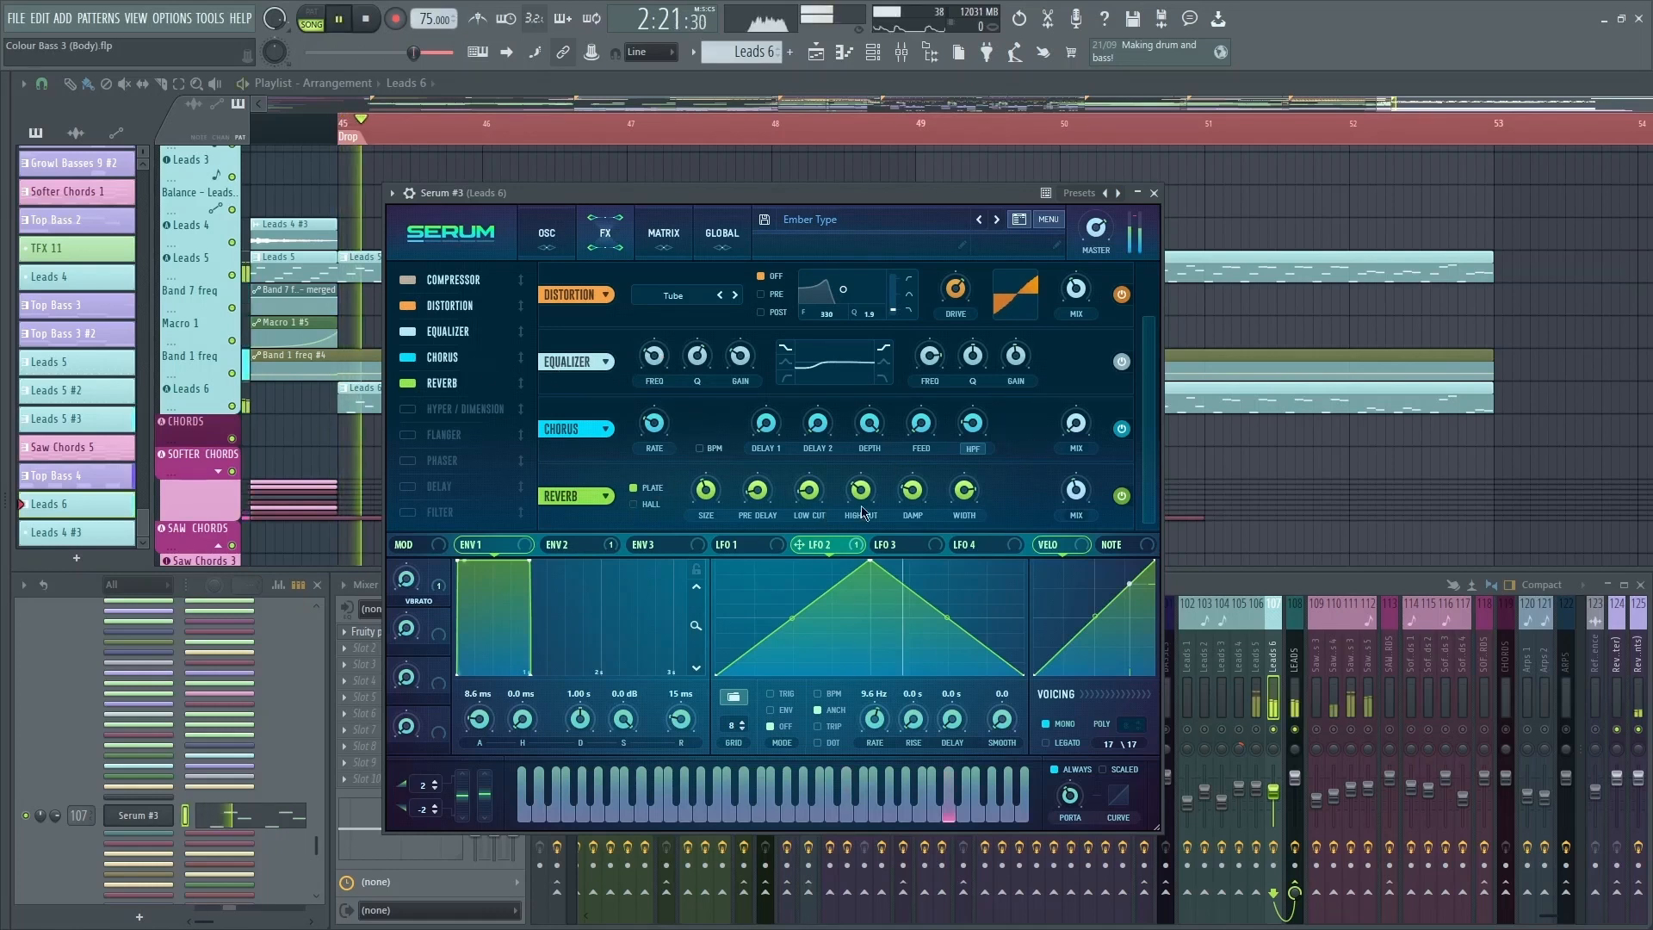
# Step: Stop playback and review the Leads 6 modulation routings, including the Env 2 envelope that drives A CoarsePit
pyautogui.click(663, 232)
pyautogui.press('space')
pyautogui.moveTo(620, 189); pyautogui.dragTo(613, 194)
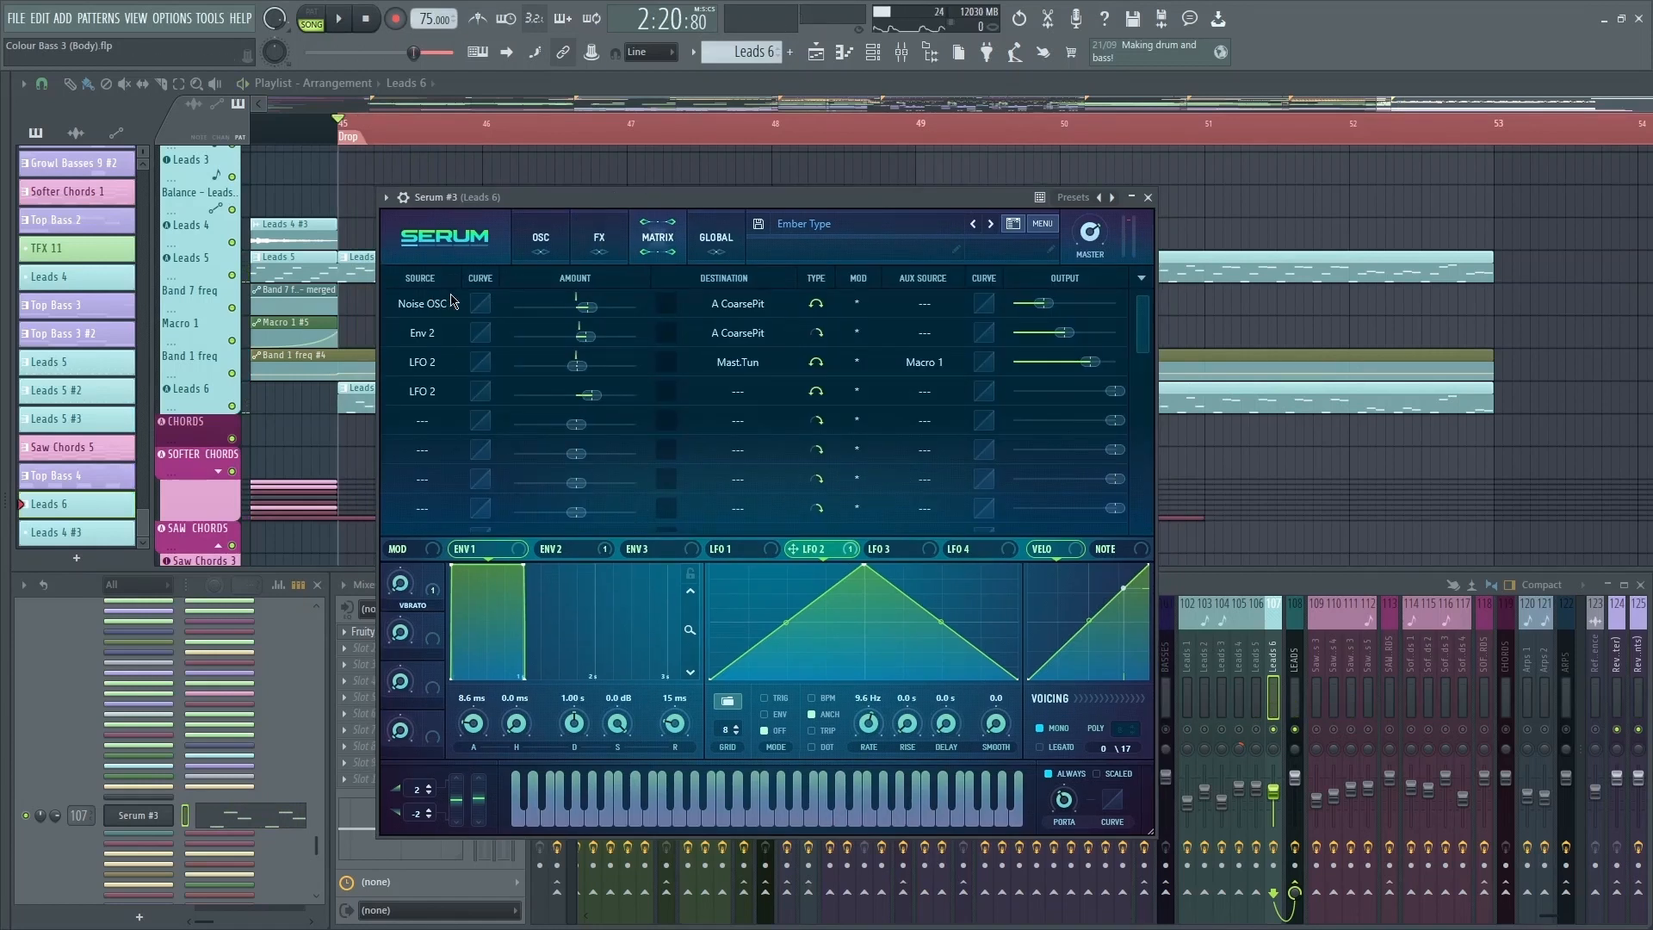
pyautogui.click(540, 251)
pyautogui.click(657, 237)
pyautogui.click(593, 553)
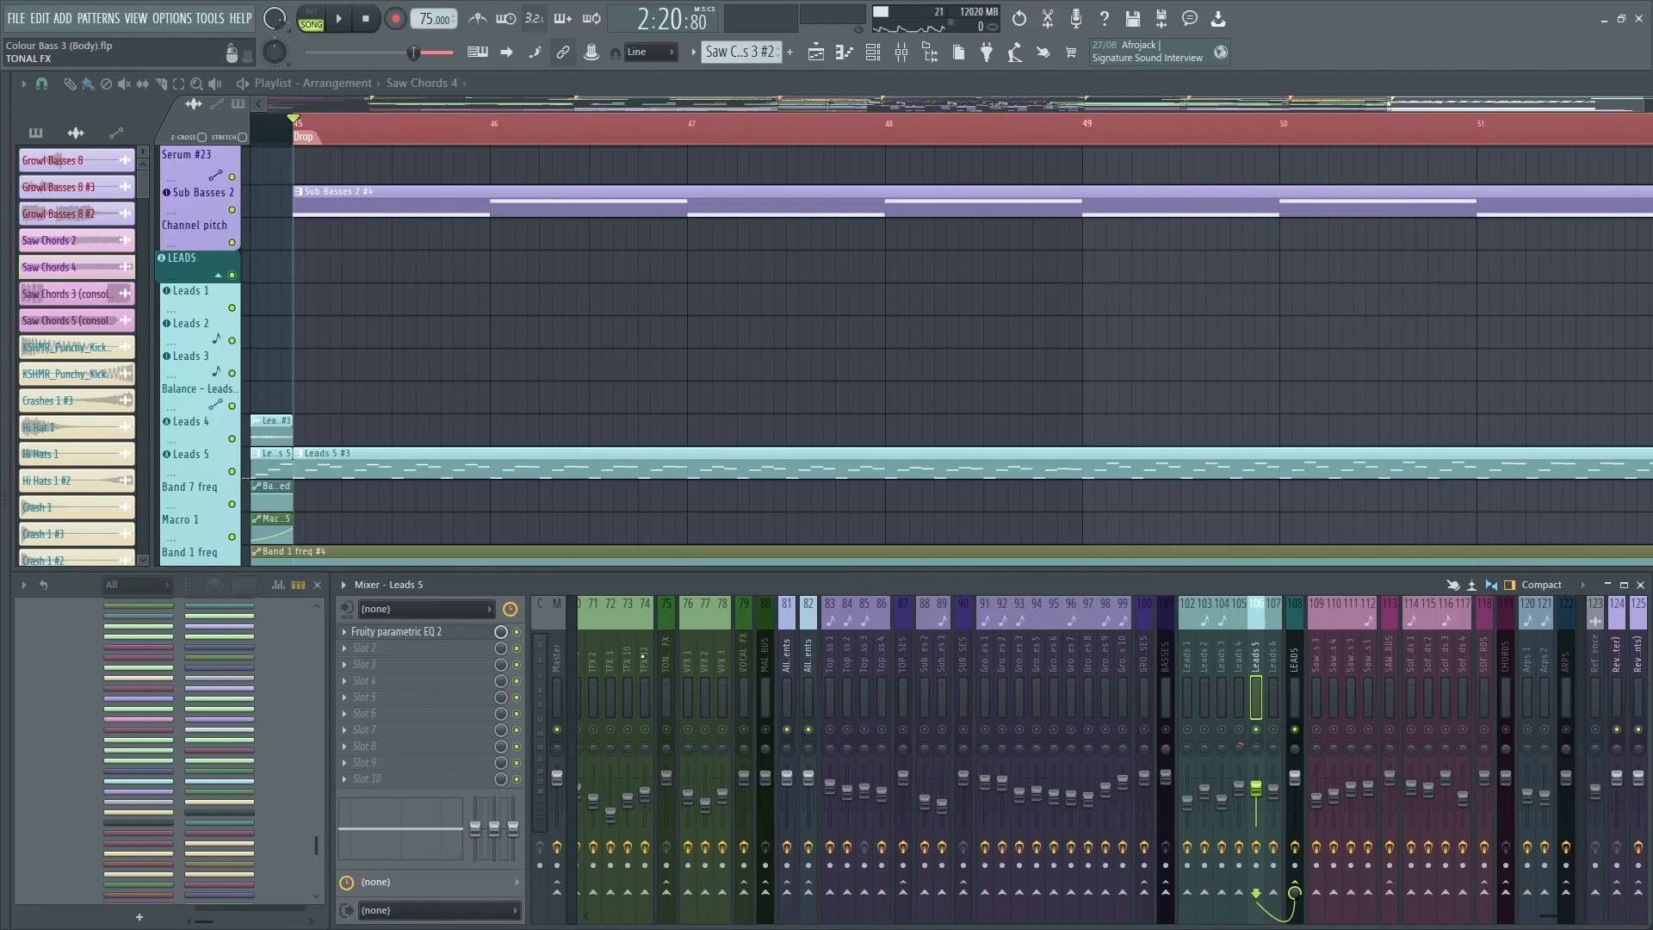
# Step: Open the Fruity parametric EQ 2 on the Leads 5 mixer track and audition the part through it
pyautogui.click(396, 631)
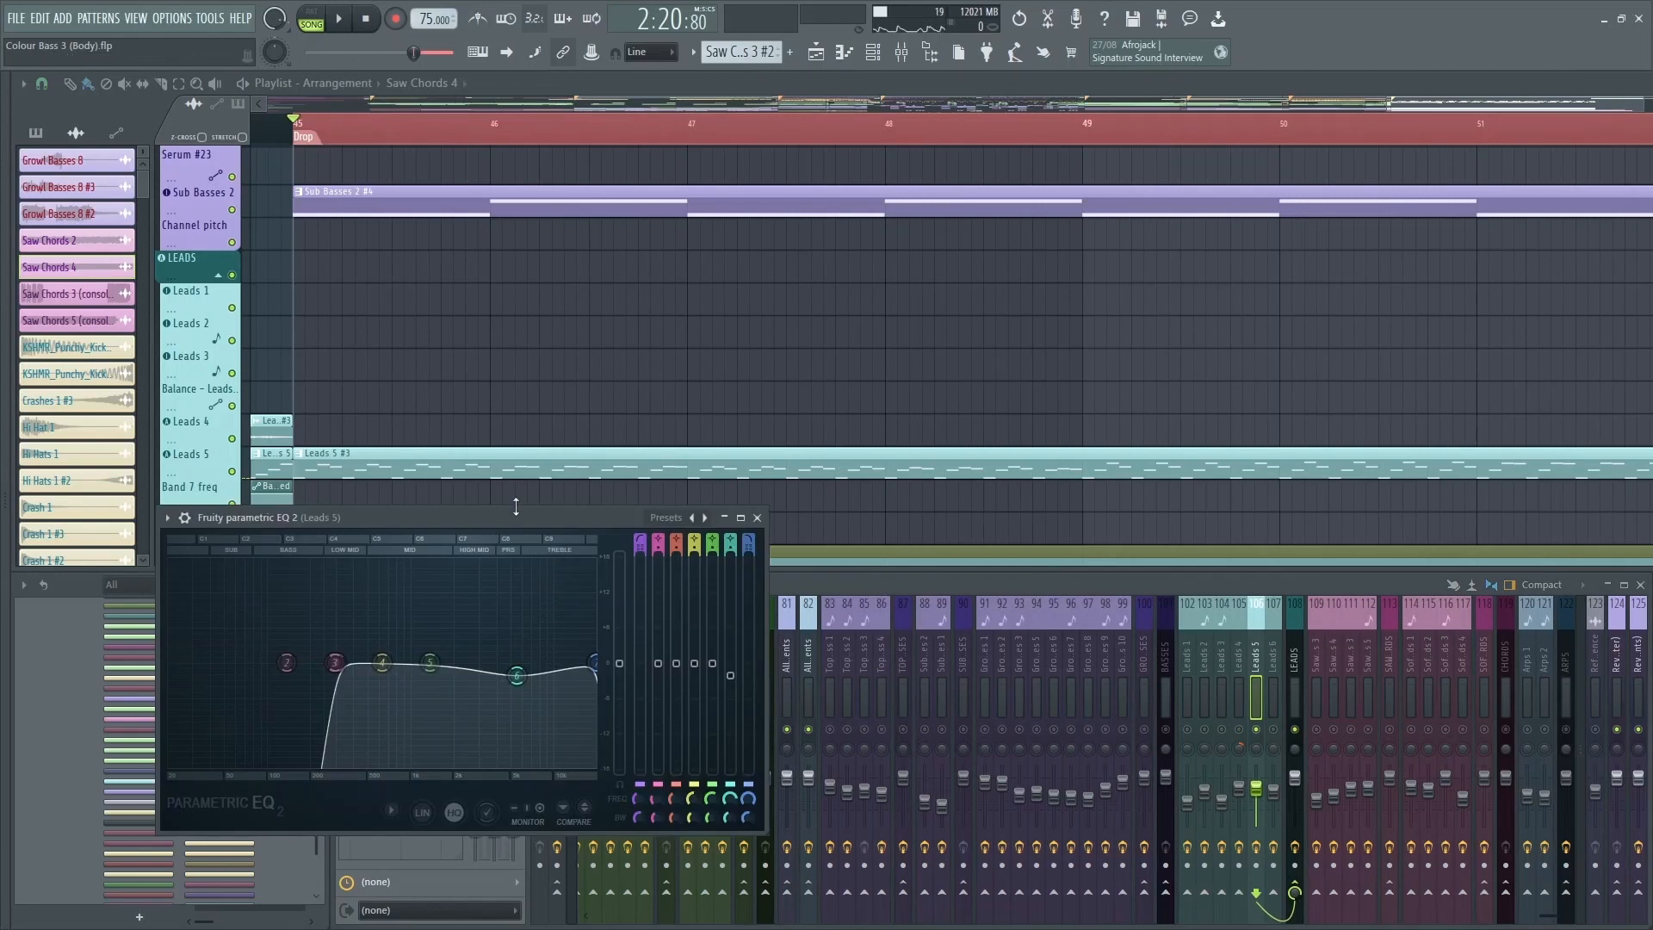
pyautogui.press('space')
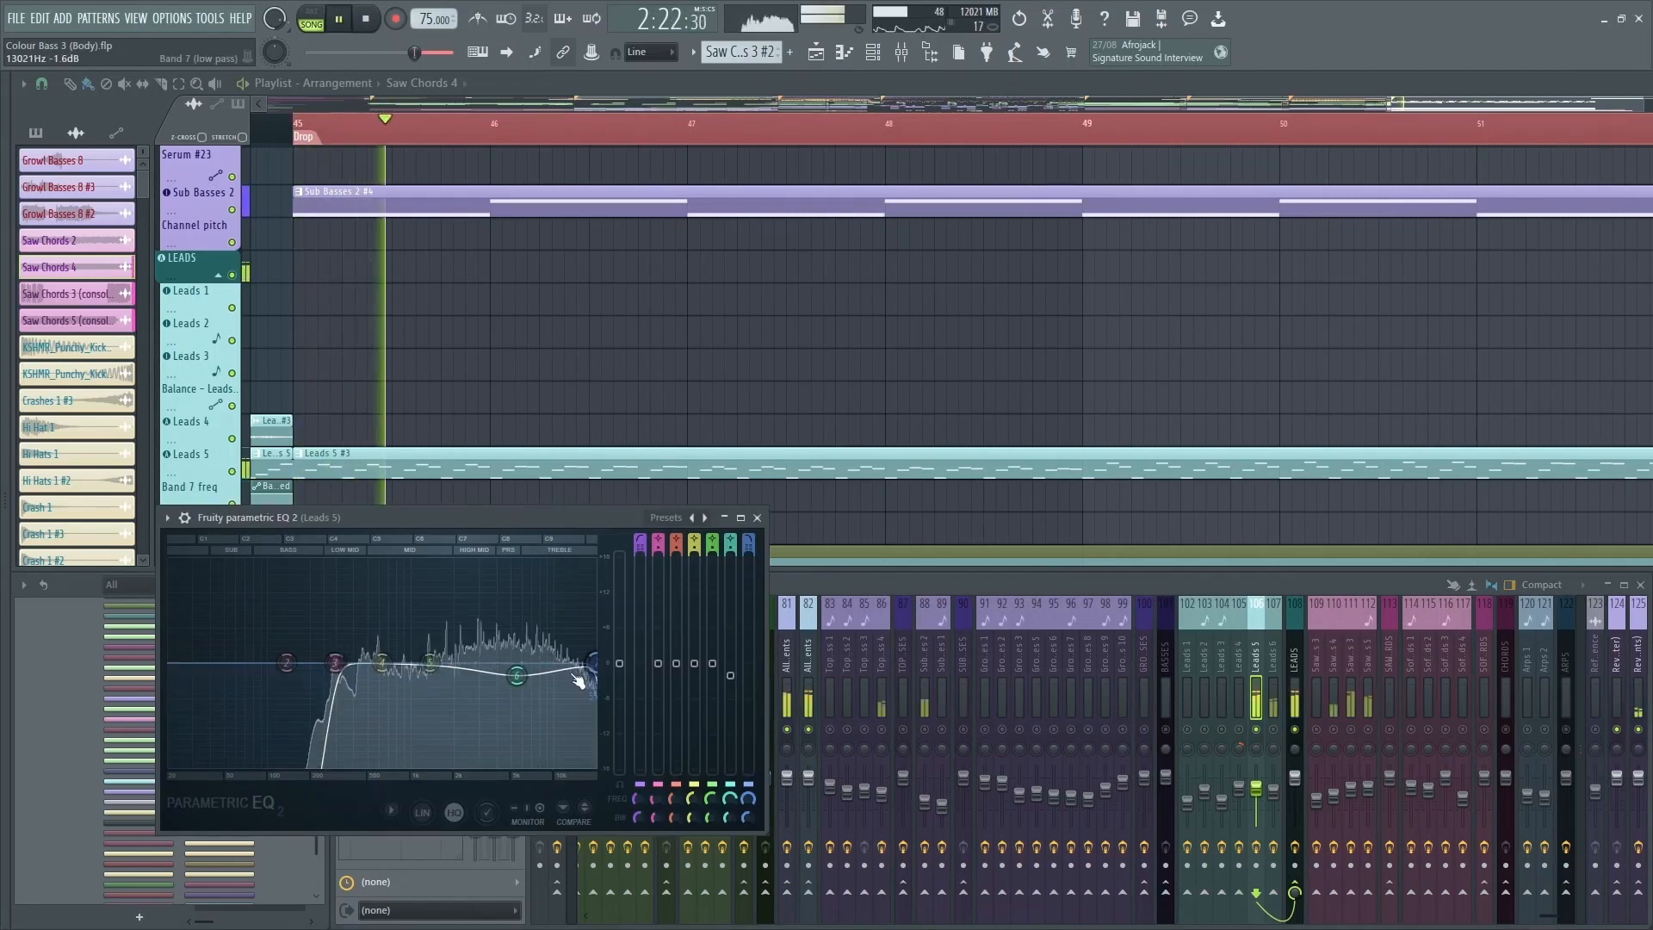
pyautogui.press('space')
# Step: Open the Fruity parametric EQ 2 on the LEADS bus and play the drop through it
pyautogui.click(1287, 733)
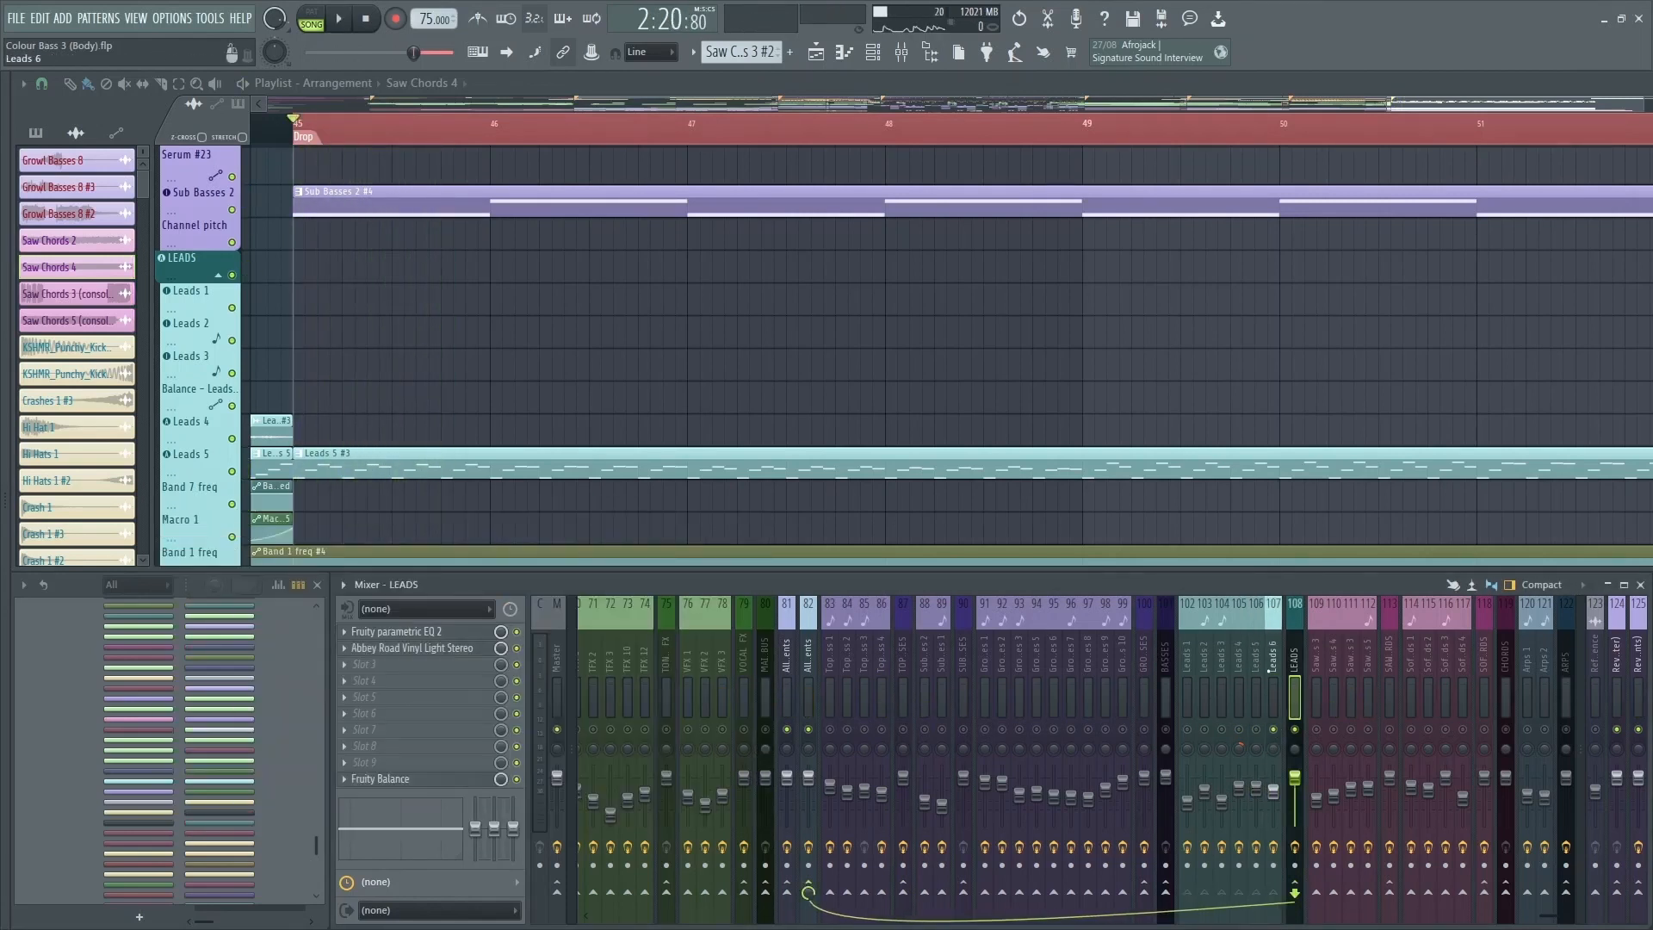
pyautogui.click(397, 631)
pyautogui.press('space')
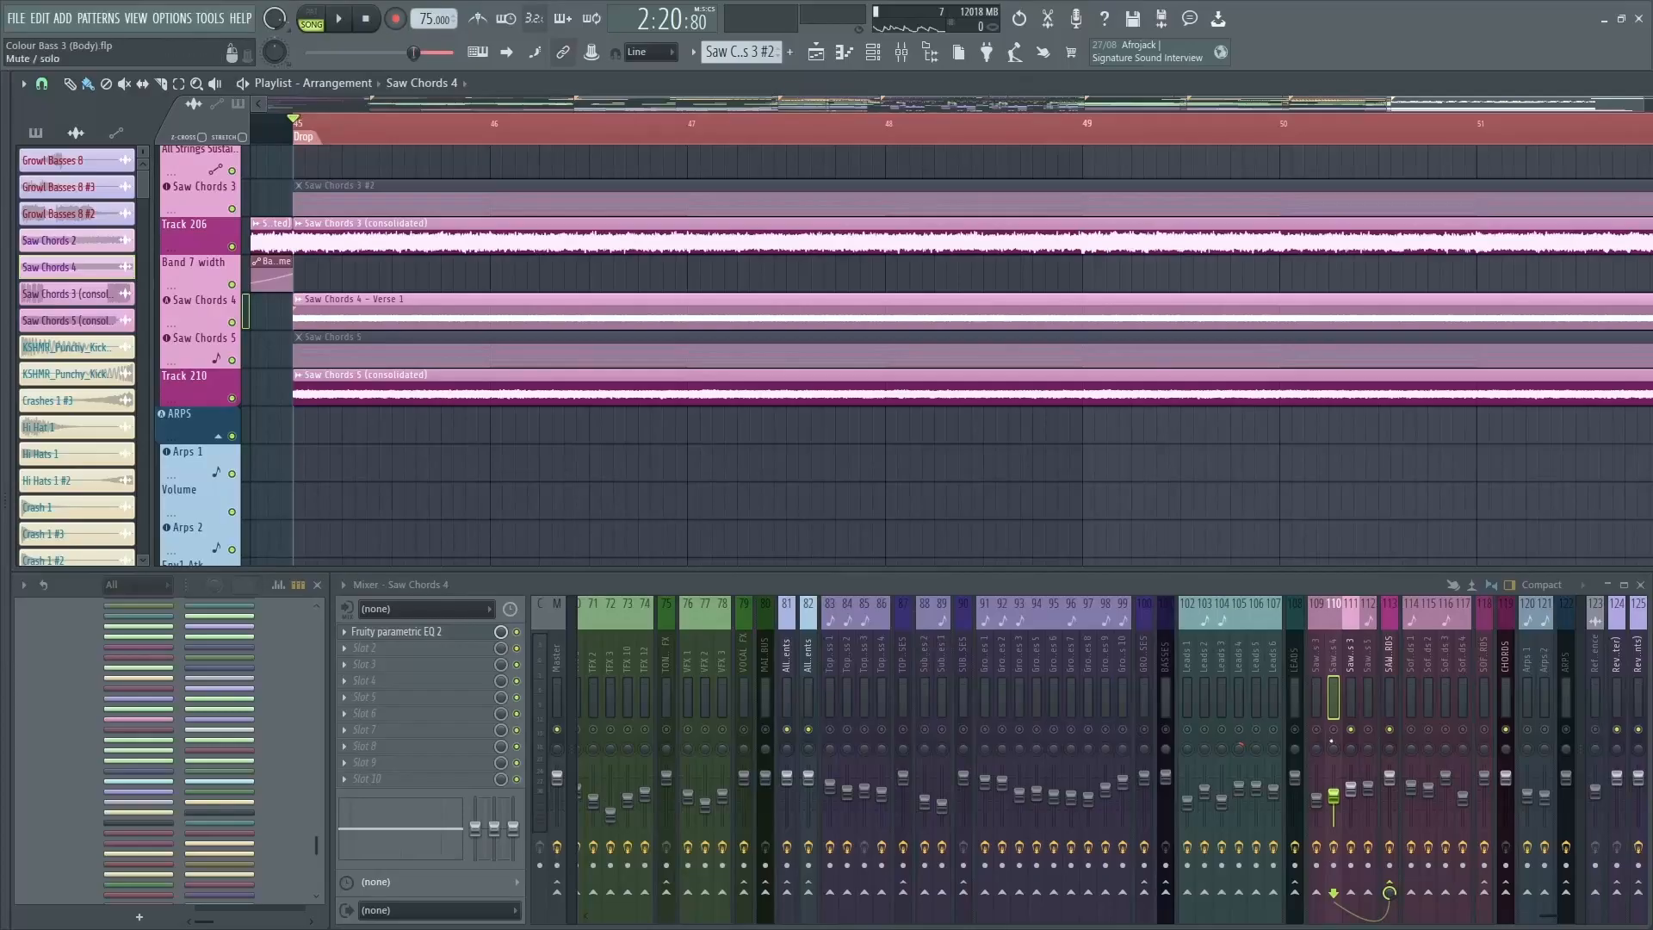
# Step: Solo the Saw Chords 4 mixer track and audition it with its Fruity parametric EQ 2 open
pyautogui.click(1341, 737)
pyautogui.press('space')
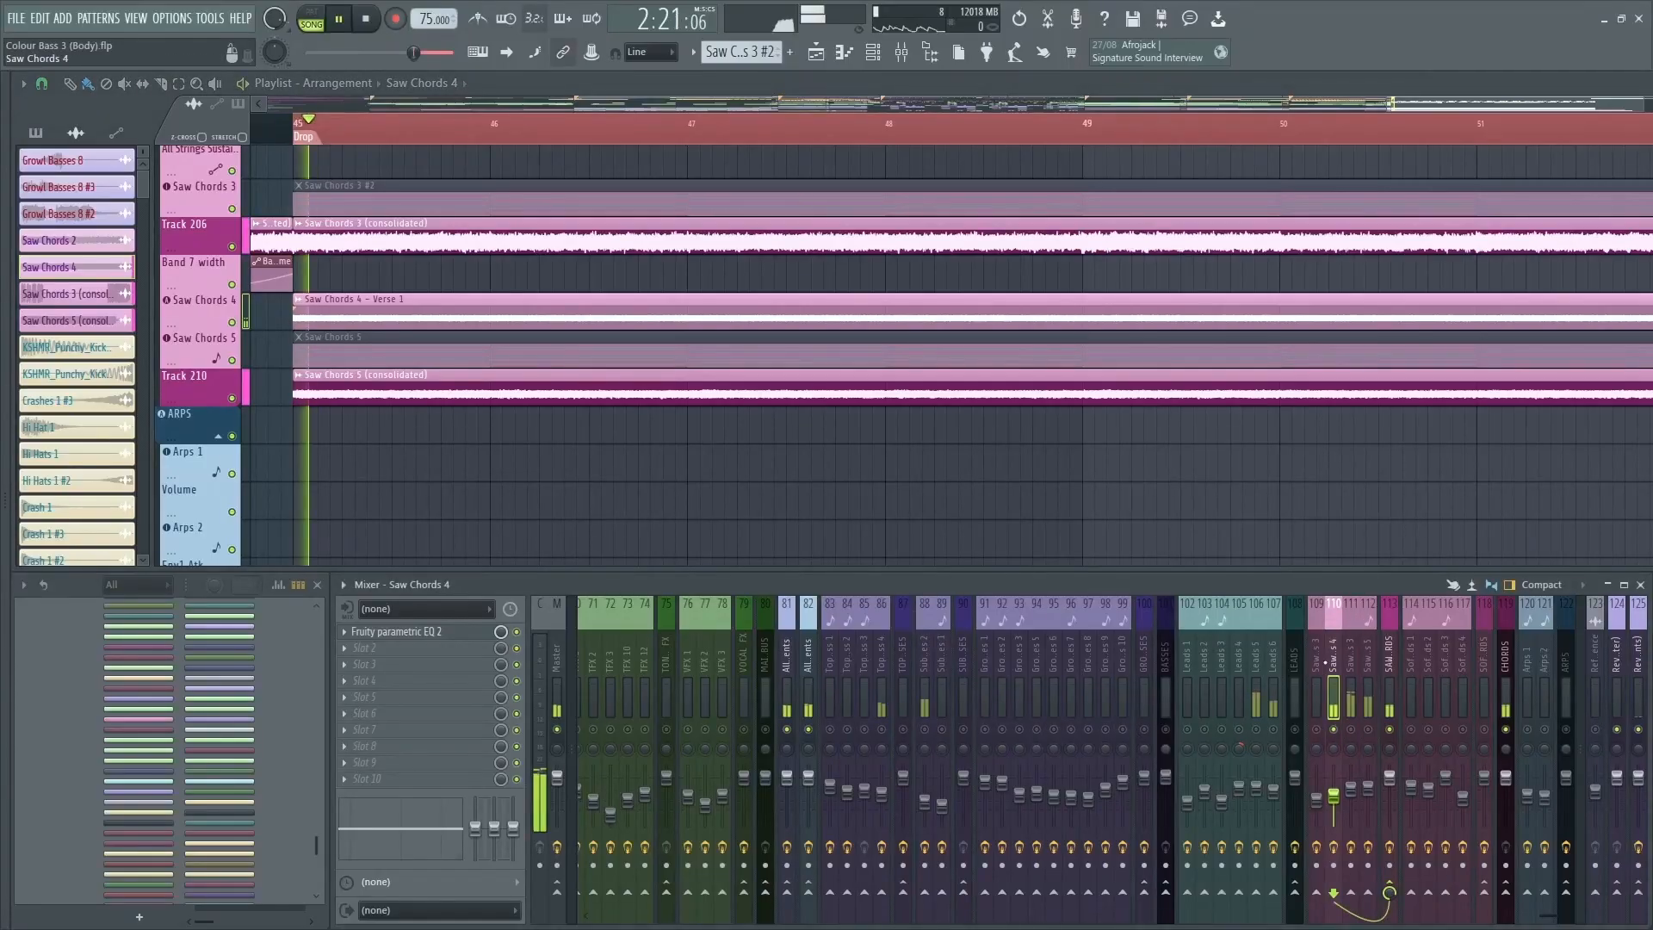
pyautogui.click(396, 631)
pyautogui.press('space')
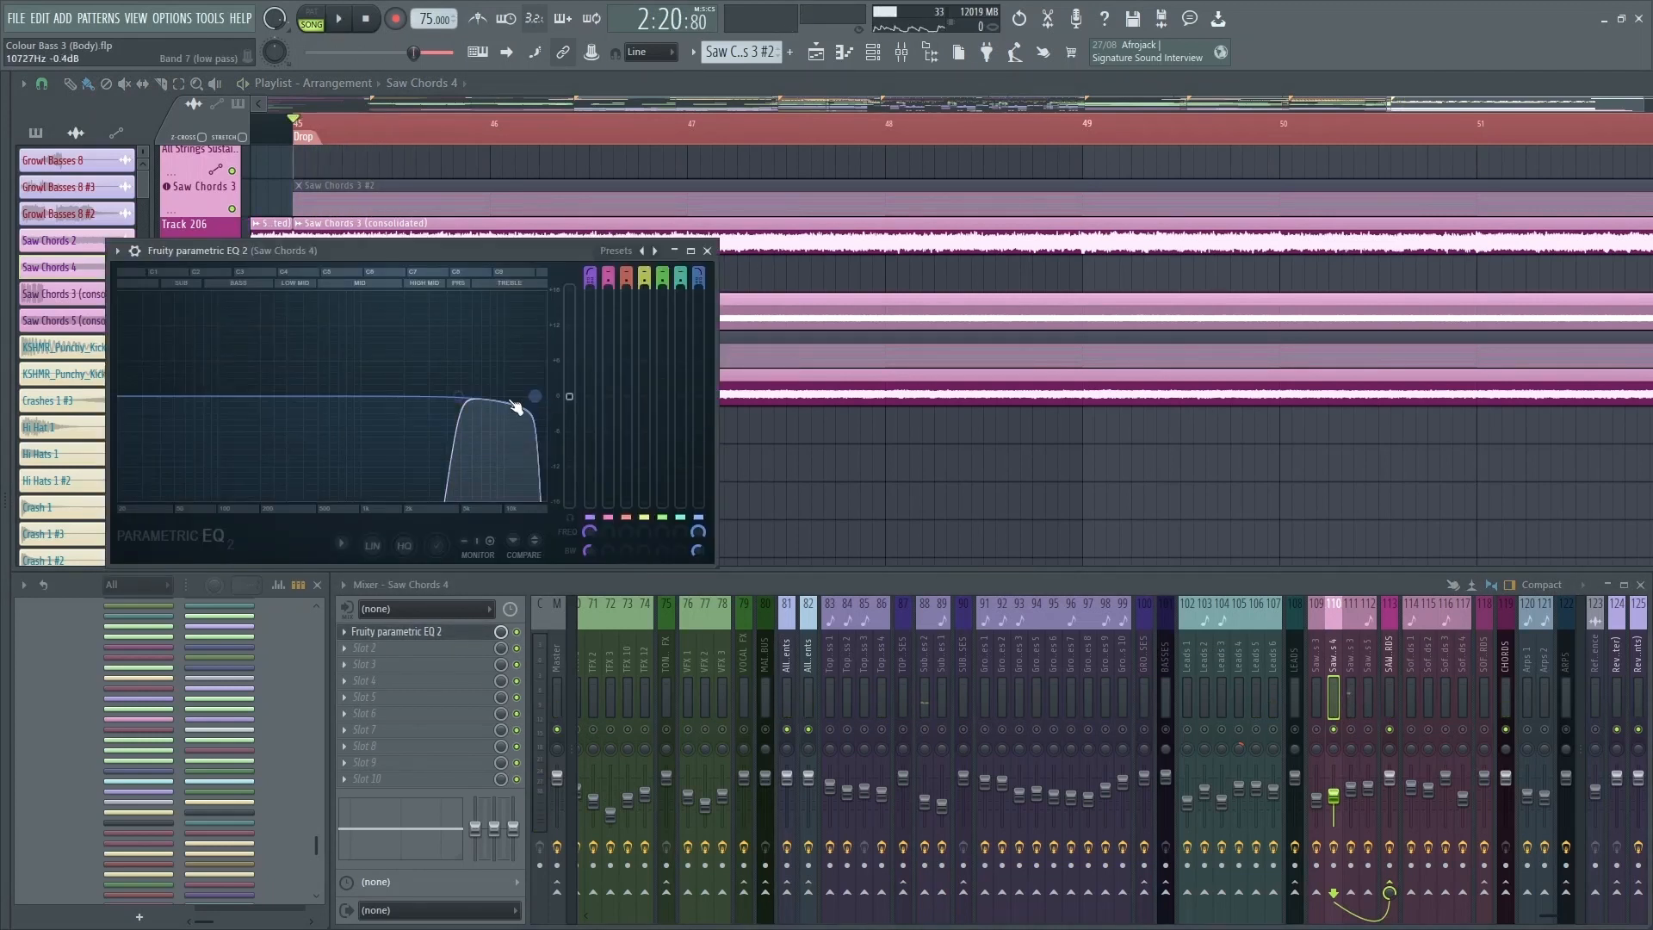
pyautogui.press('space')
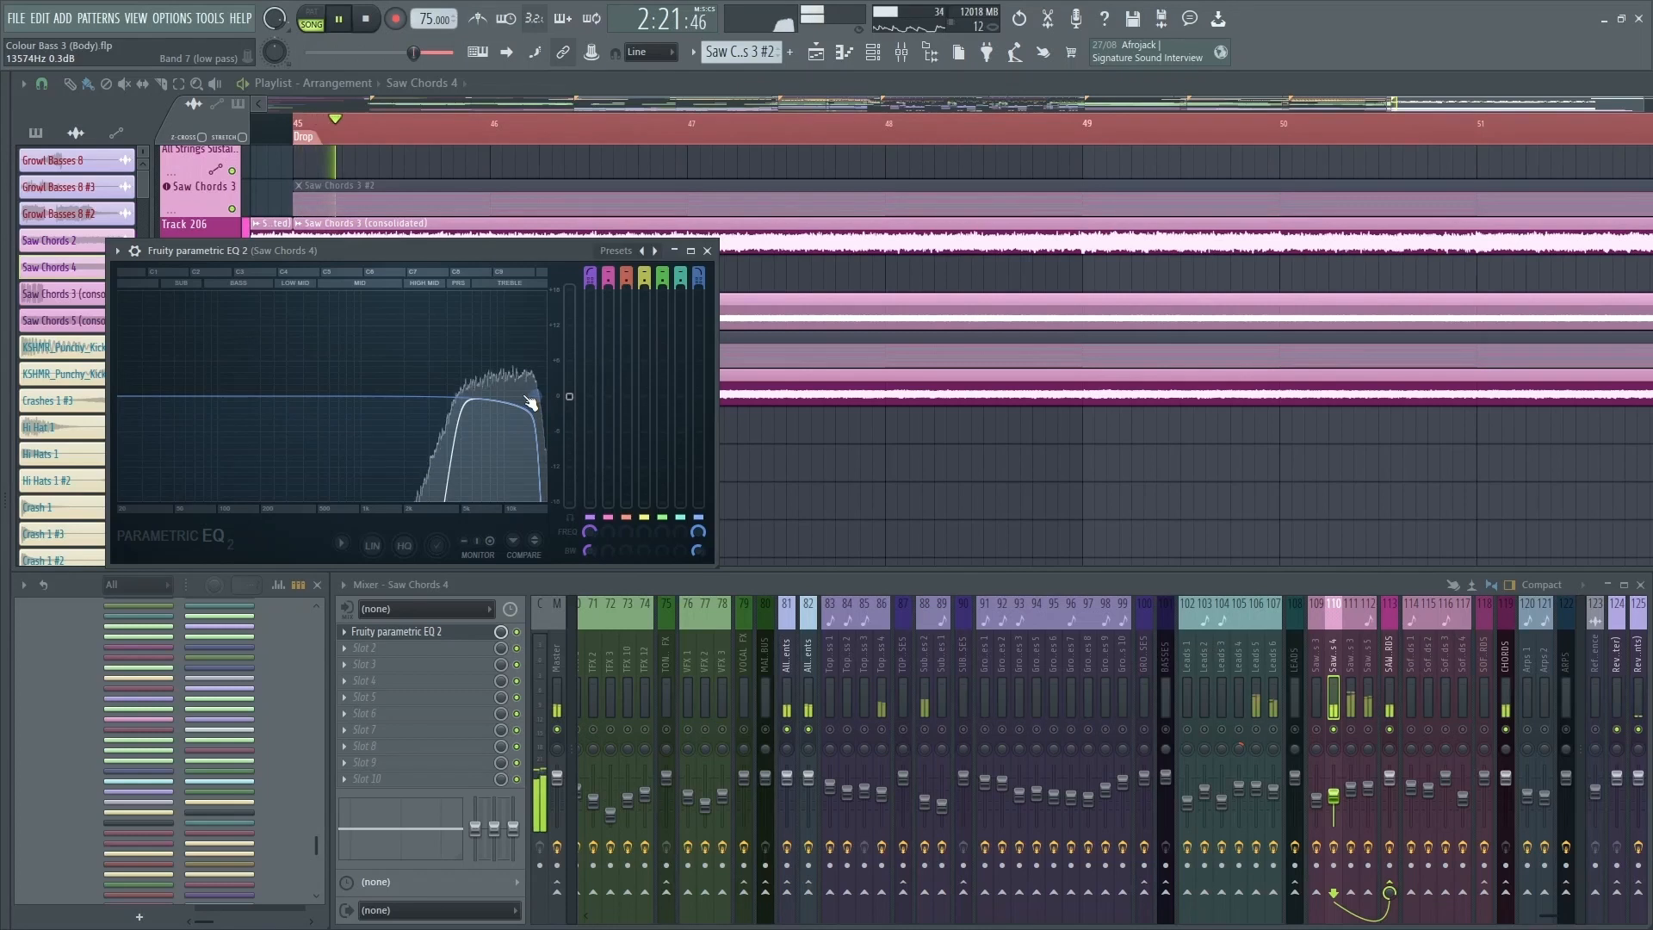
pyautogui.press('space')
# Step: Solo the Saw Chords 3 mixer track and audition it
pyautogui.click(1351, 746)
pyautogui.press('space')
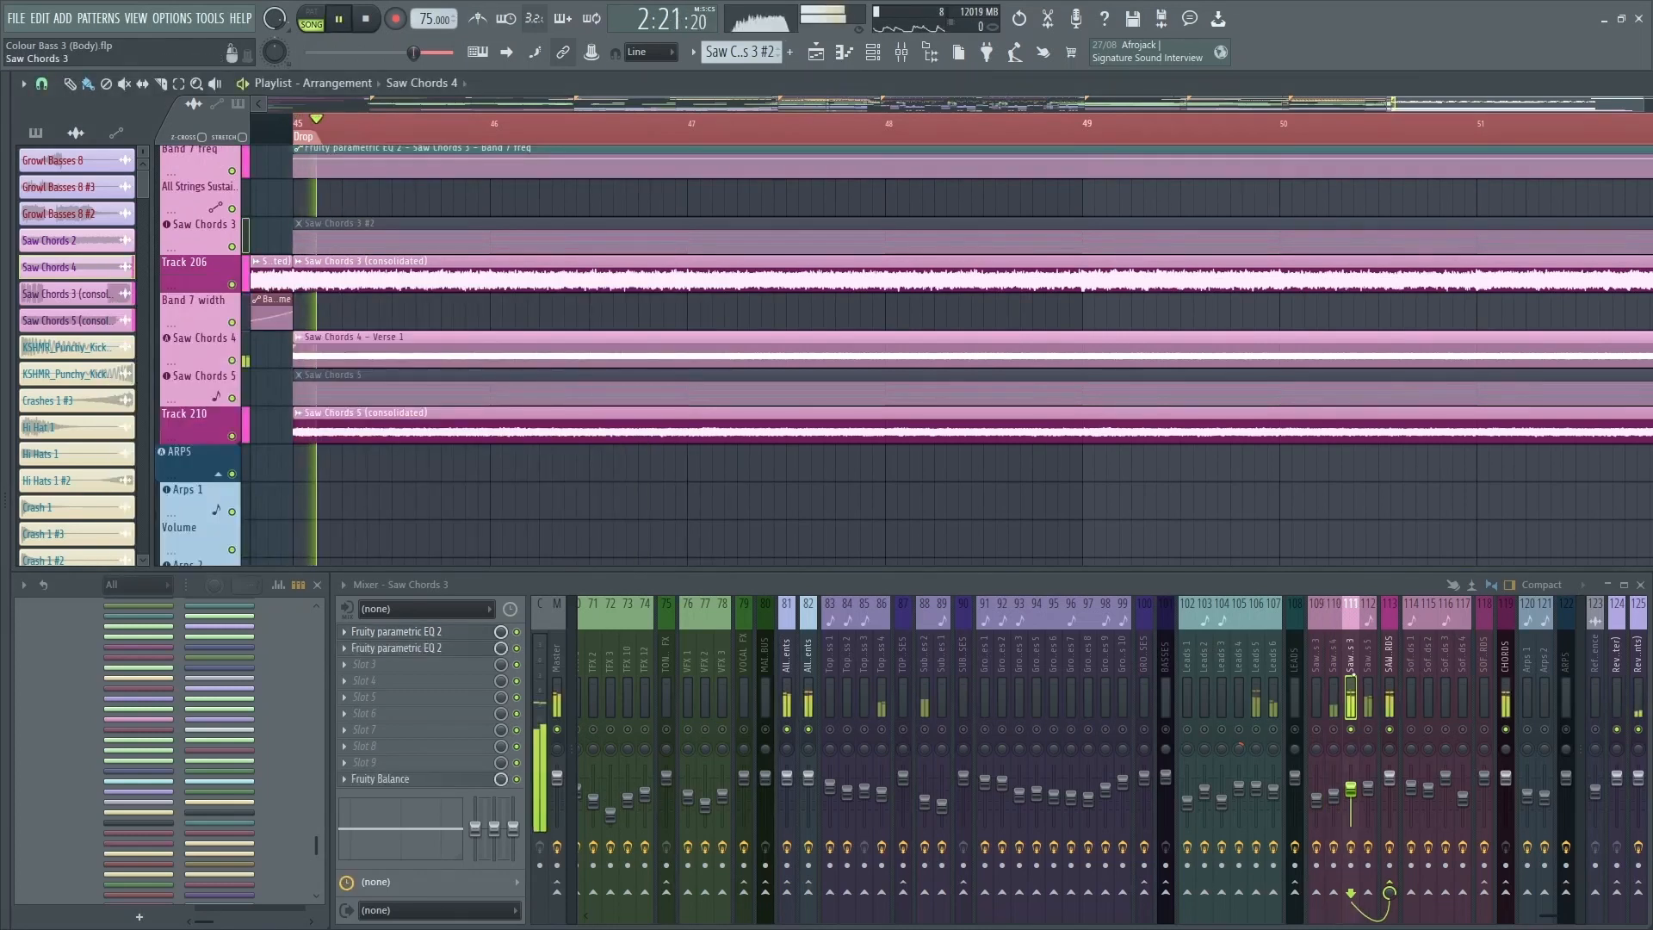
pyautogui.press('space')
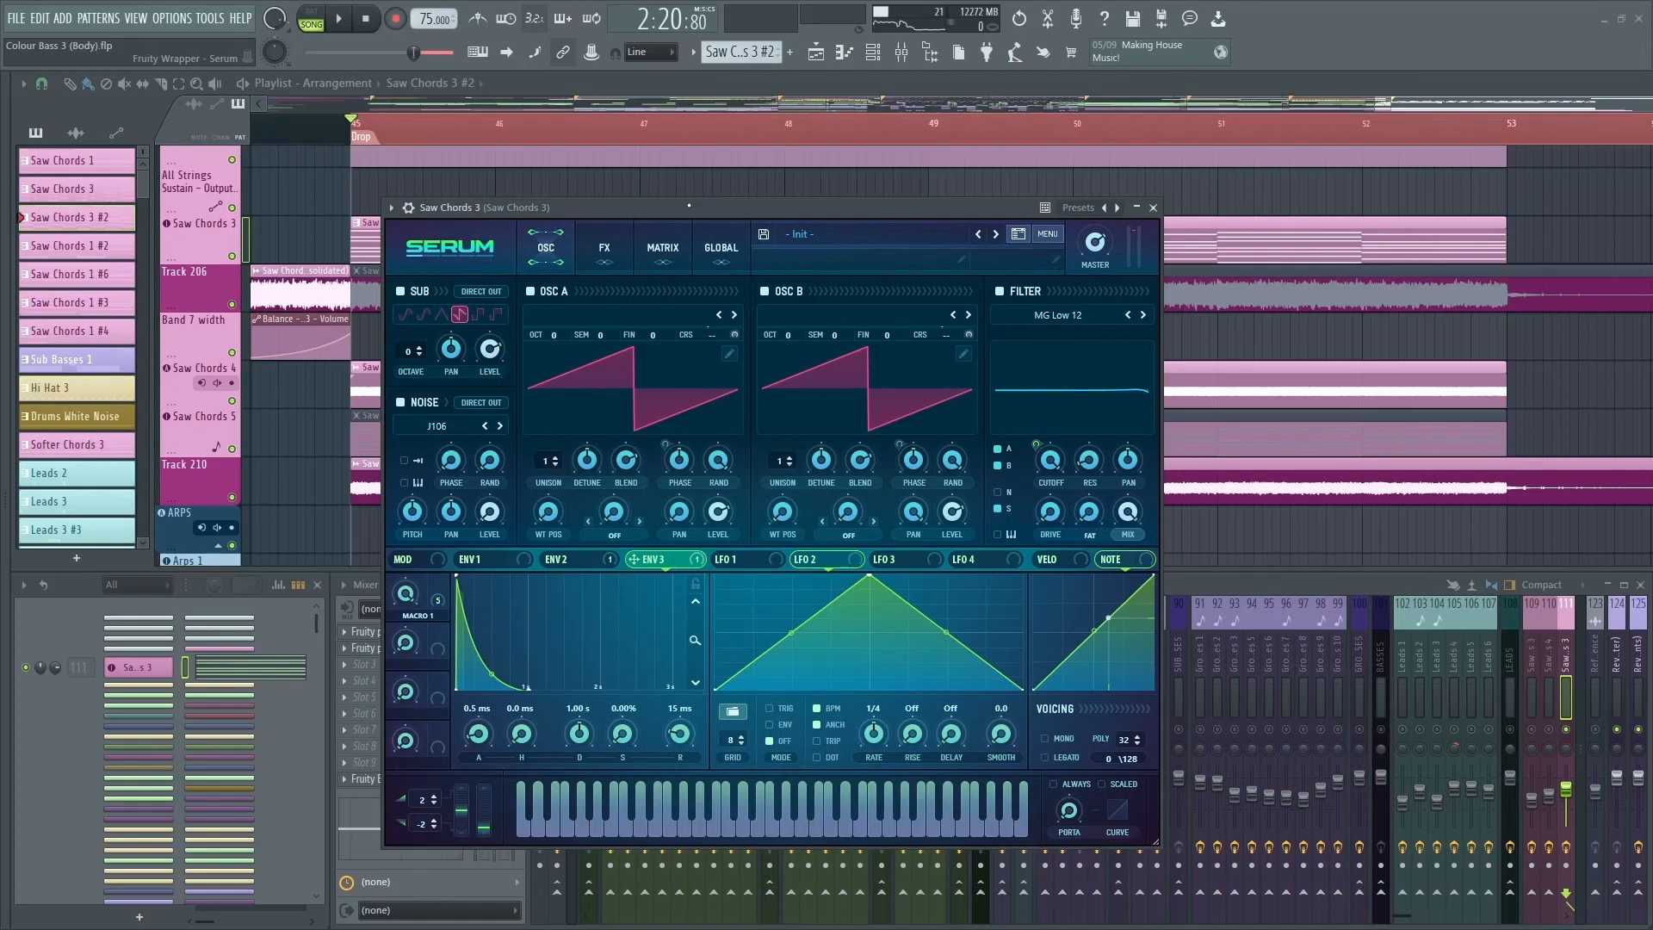
# Step: Switch off oscillators A and B in the Saw Chords 3 patch and audition the remaining sub oscillator
pyautogui.moveTo(689, 211); pyautogui.dragTo(704, 213)
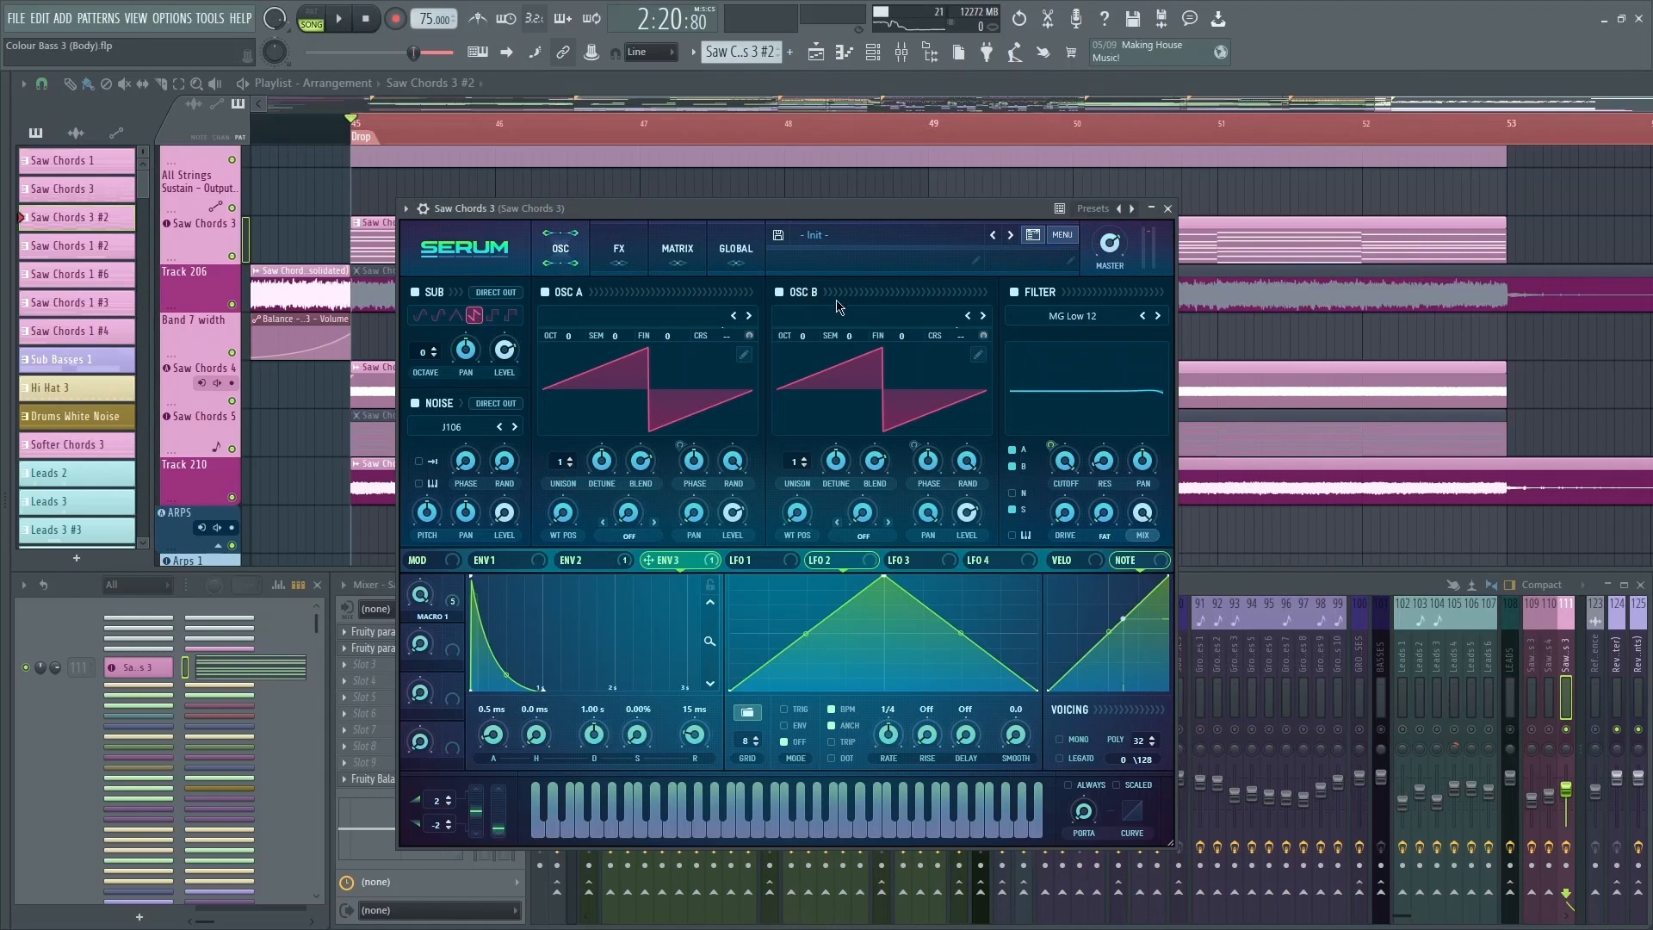
pyautogui.click(560, 290)
pyautogui.click(809, 295)
pyautogui.press('space')
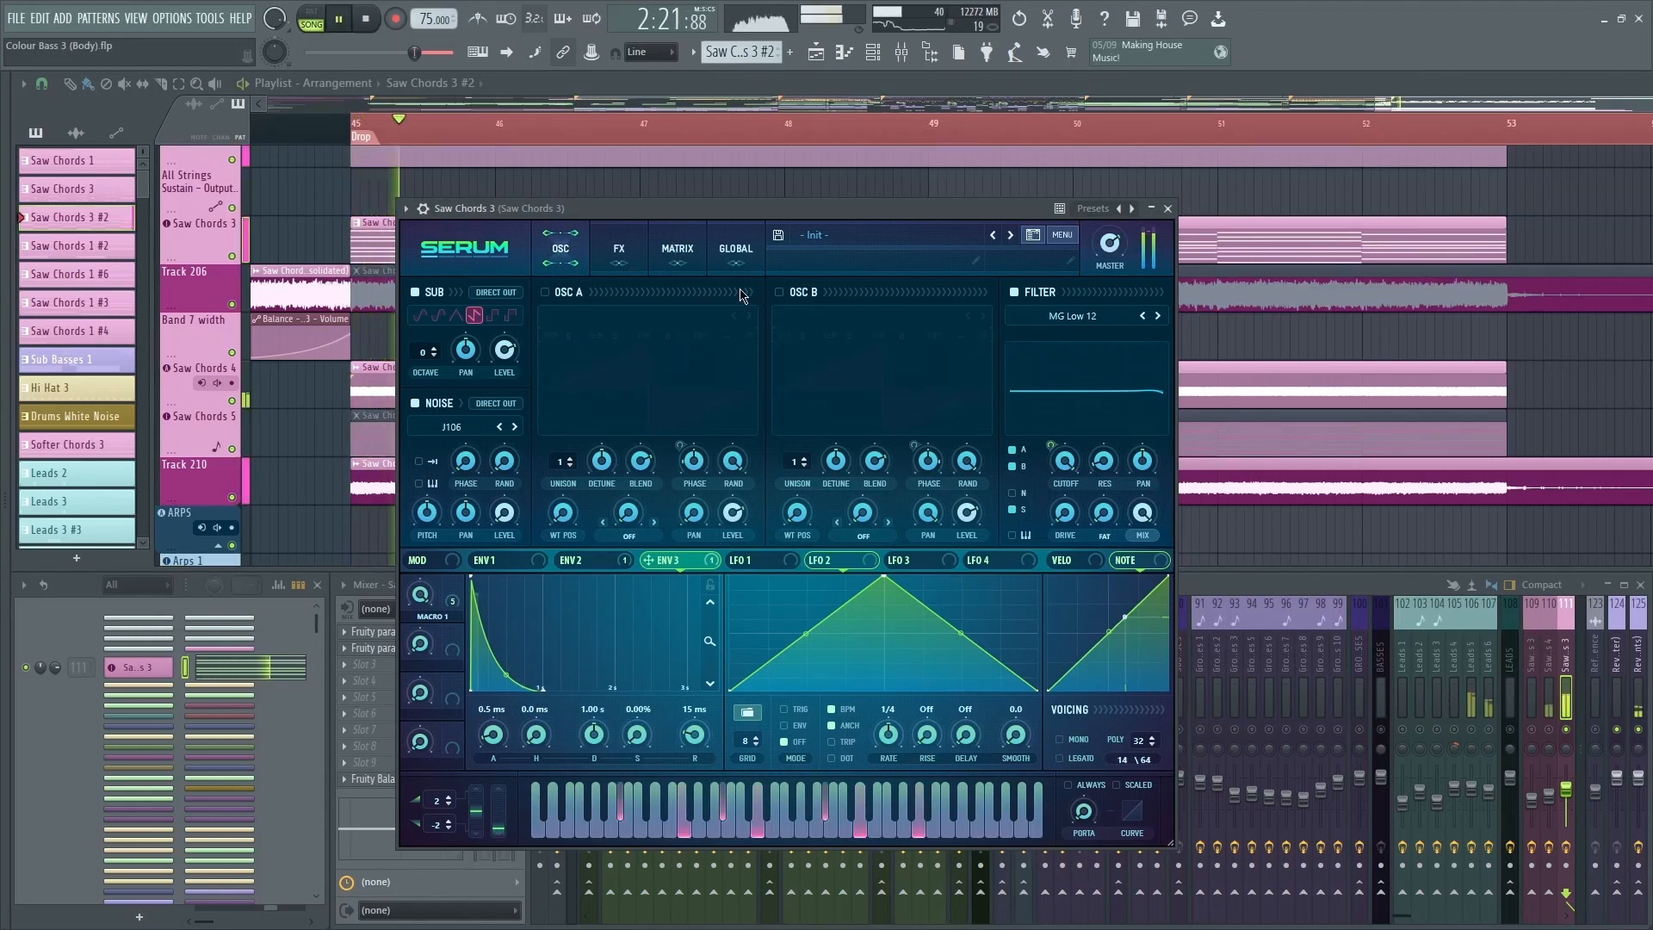
pyautogui.press('space')
# Step: Switch oscillator A on and the sub oscillator off in Saw Chords 3, and audition the result
pyautogui.click(560, 292)
pyautogui.click(434, 292)
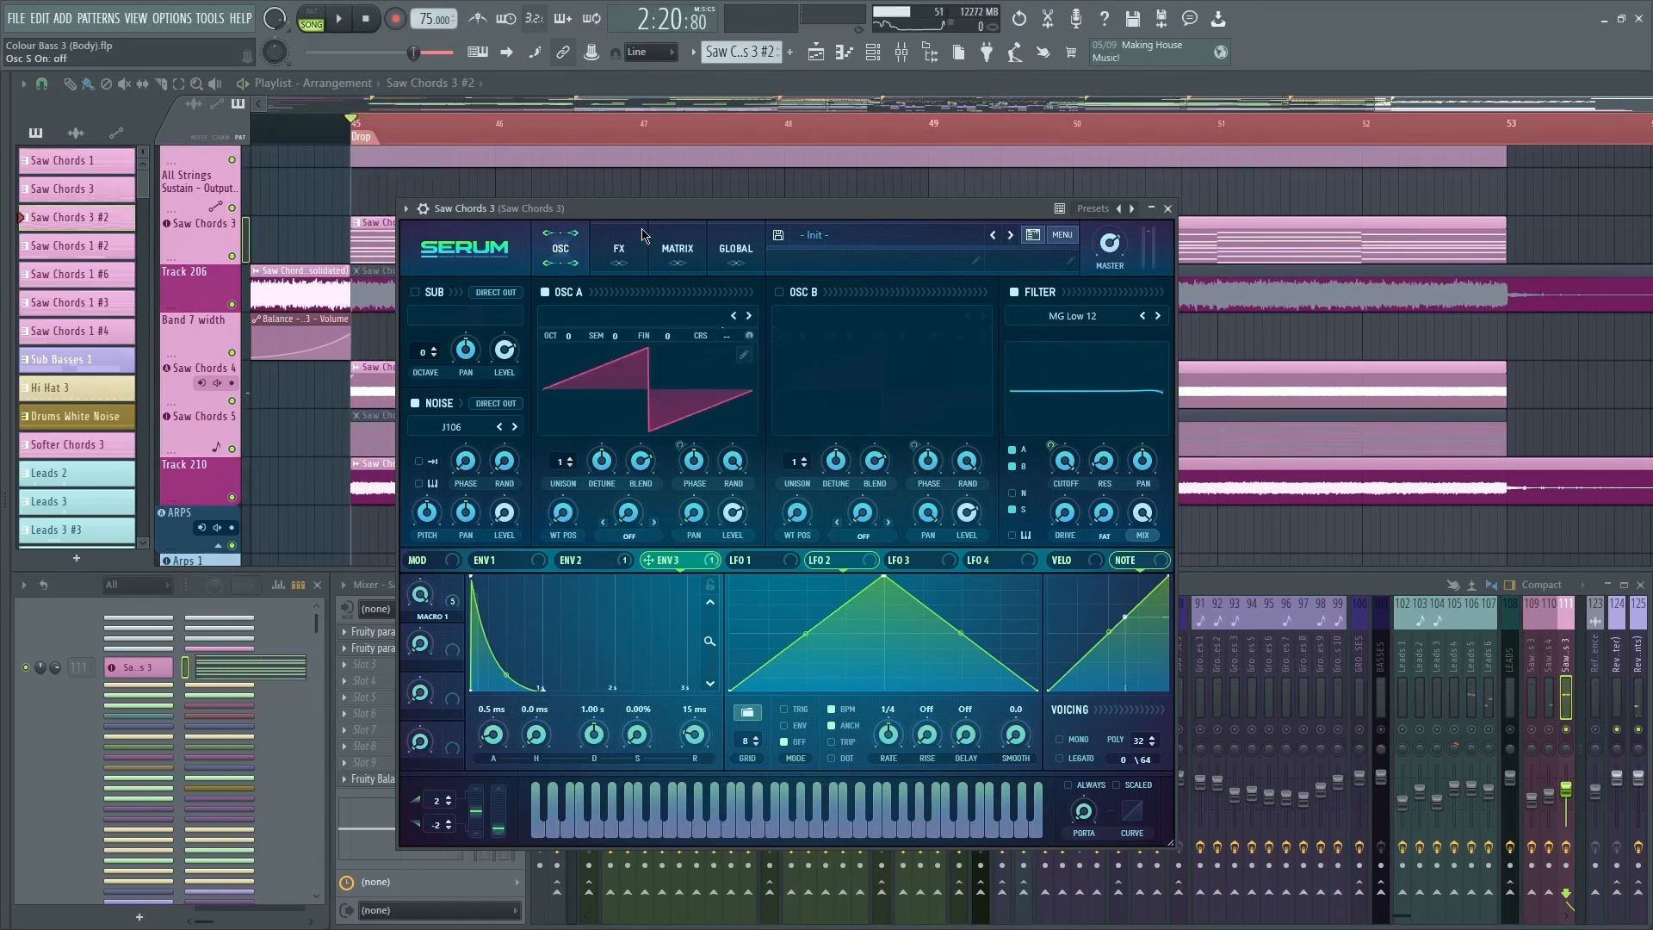
pyautogui.press('space')
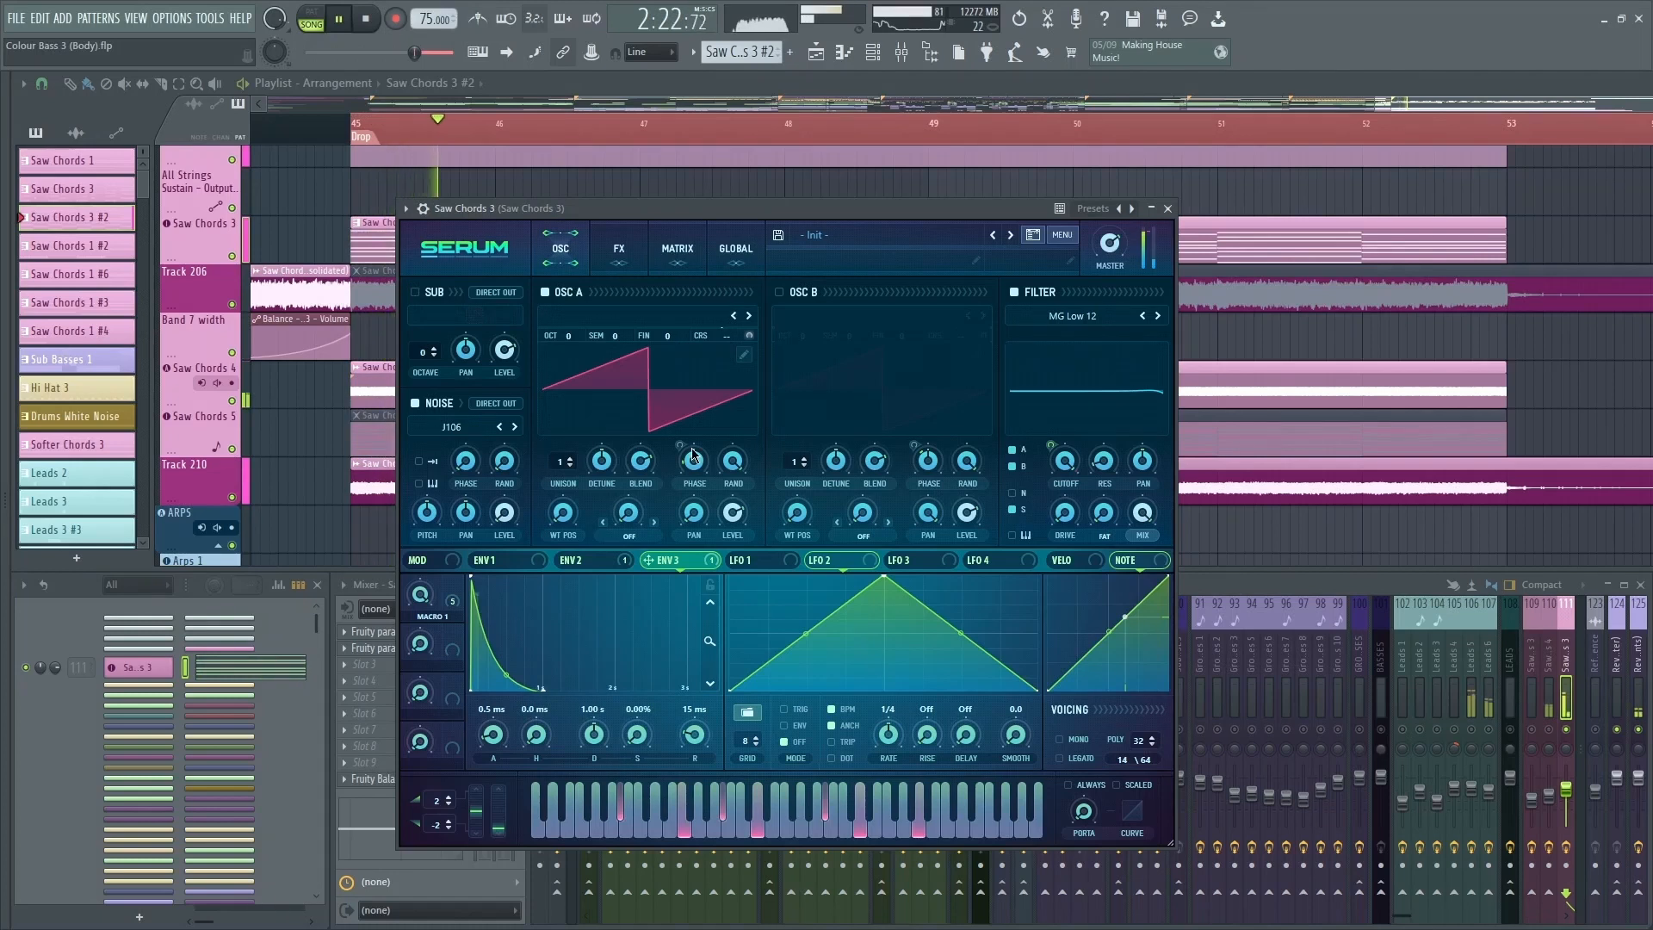
pyautogui.press('space')
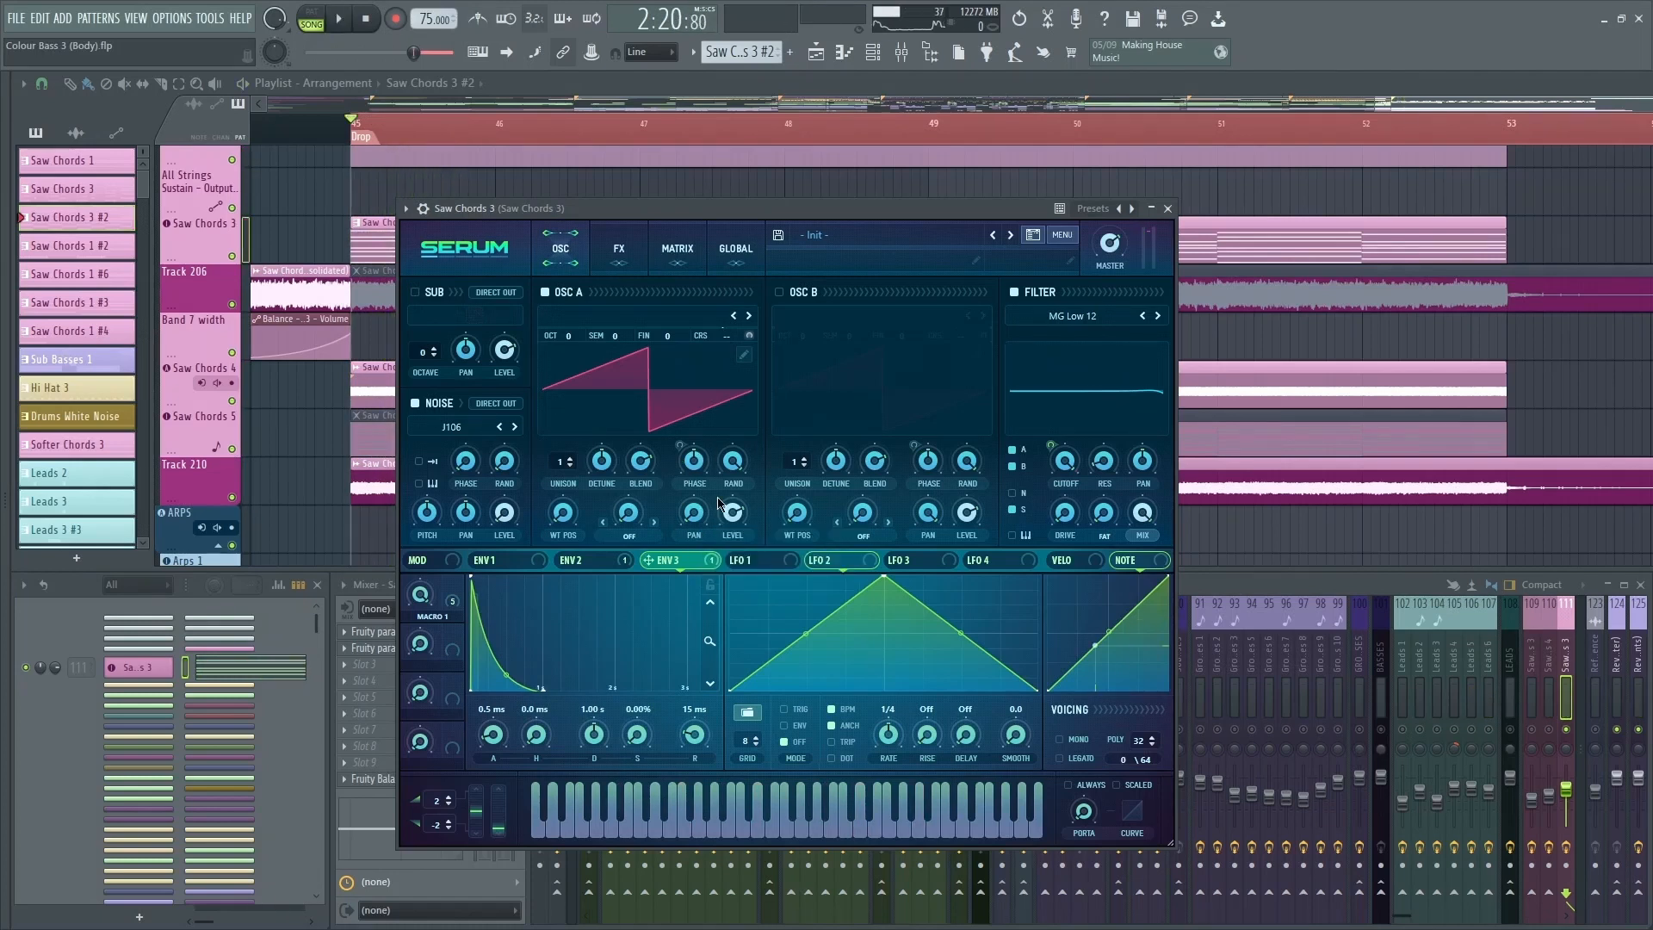
# Step: Swap oscillator A for oscillator B in Saw Chords 3 and audition oscillator B without the sub
pyautogui.click(558, 293)
pyautogui.click(785, 292)
pyautogui.press('space')
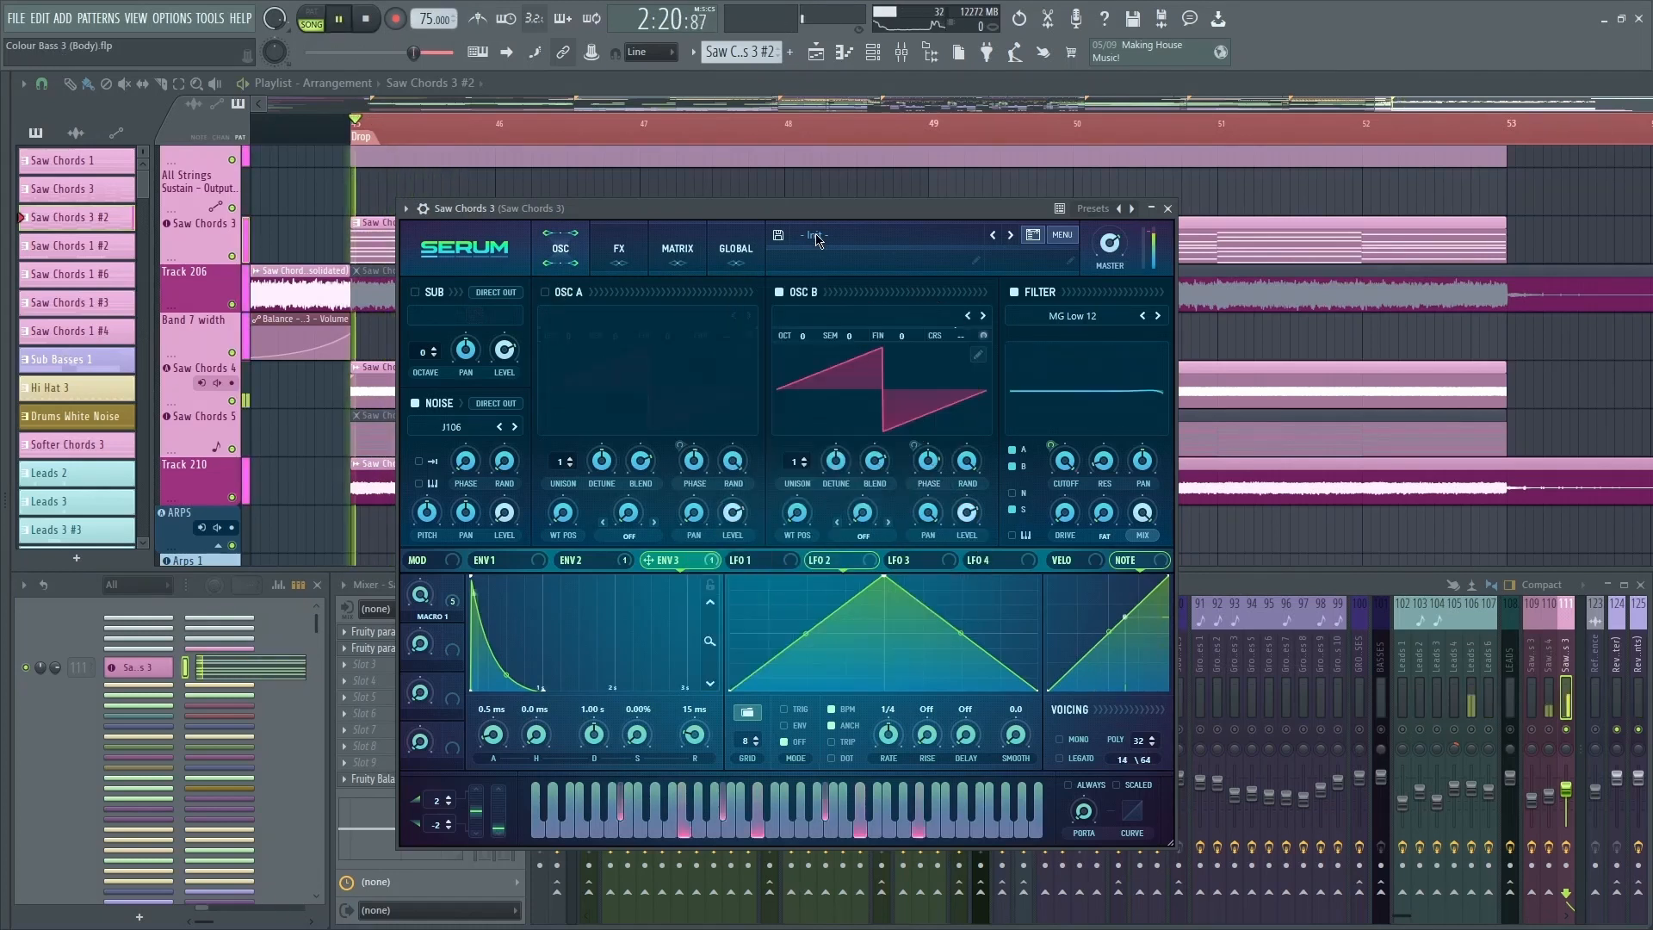
pyautogui.press('space')
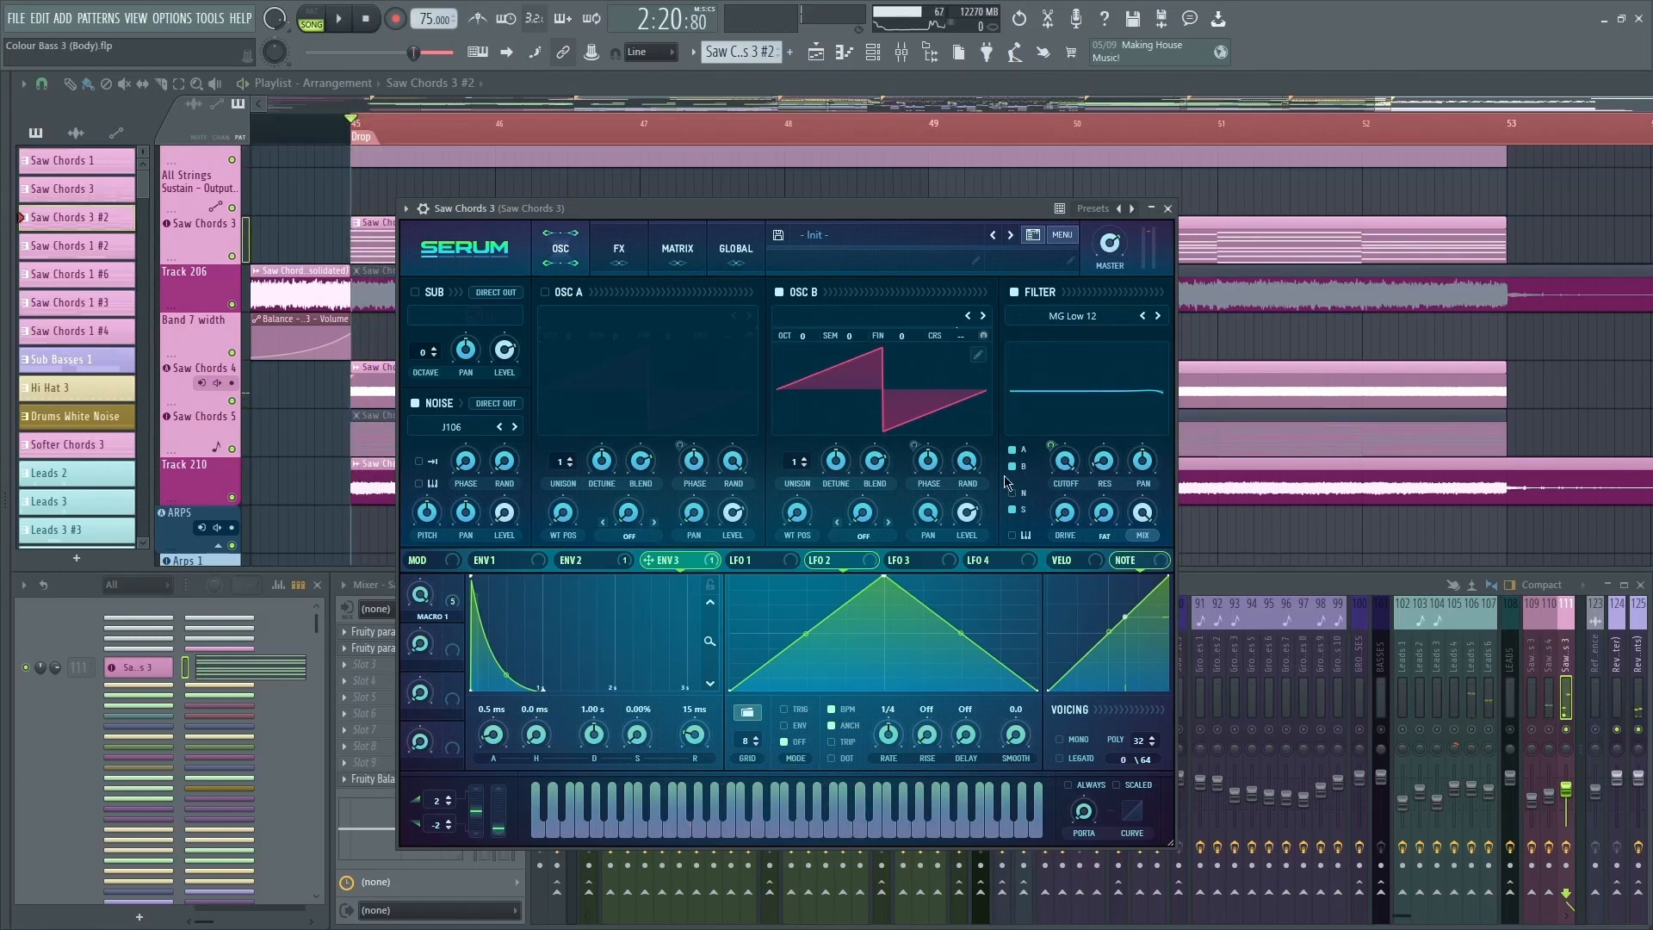
# Step: Re-enable oscillator A and the sub oscillator in Saw Chords 3 and audition the full patch
pyautogui.click(546, 293)
pyautogui.click(415, 292)
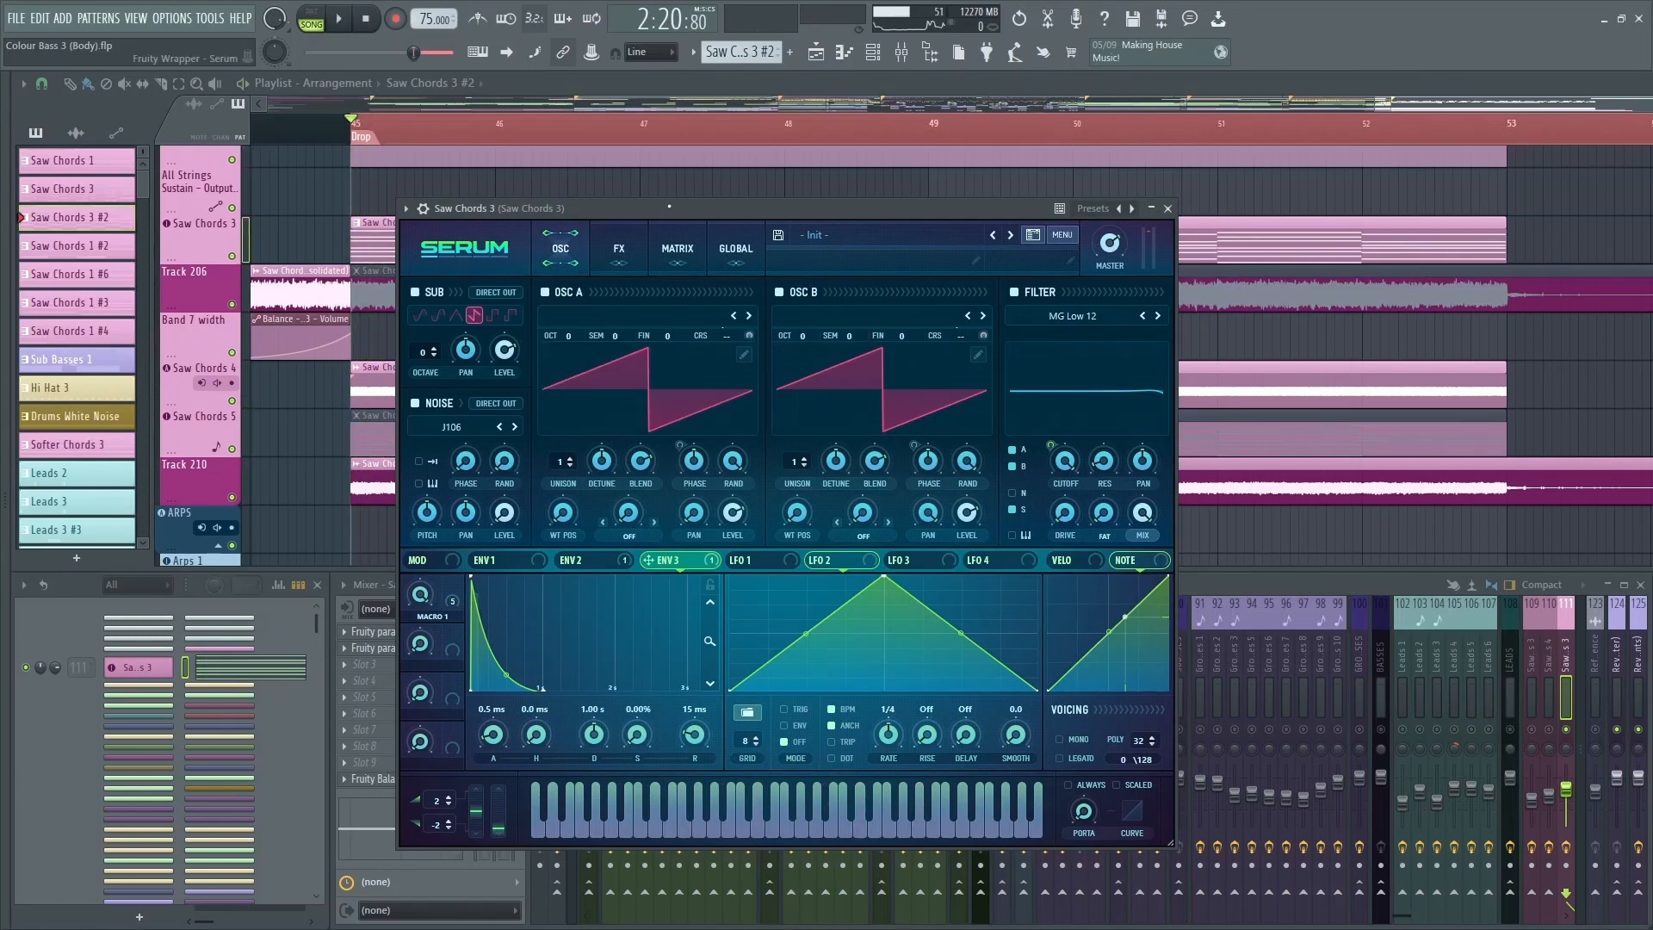
pyautogui.press('space')
# Step: Look through the modulation, global and effects settings of Saw Chords 3, examining the Chaos1 and Chaos2 routings
pyautogui.moveTo(624, 212); pyautogui.dragTo(622, 217)
pyautogui.click(676, 254)
pyautogui.click(735, 254)
pyautogui.click(665, 262)
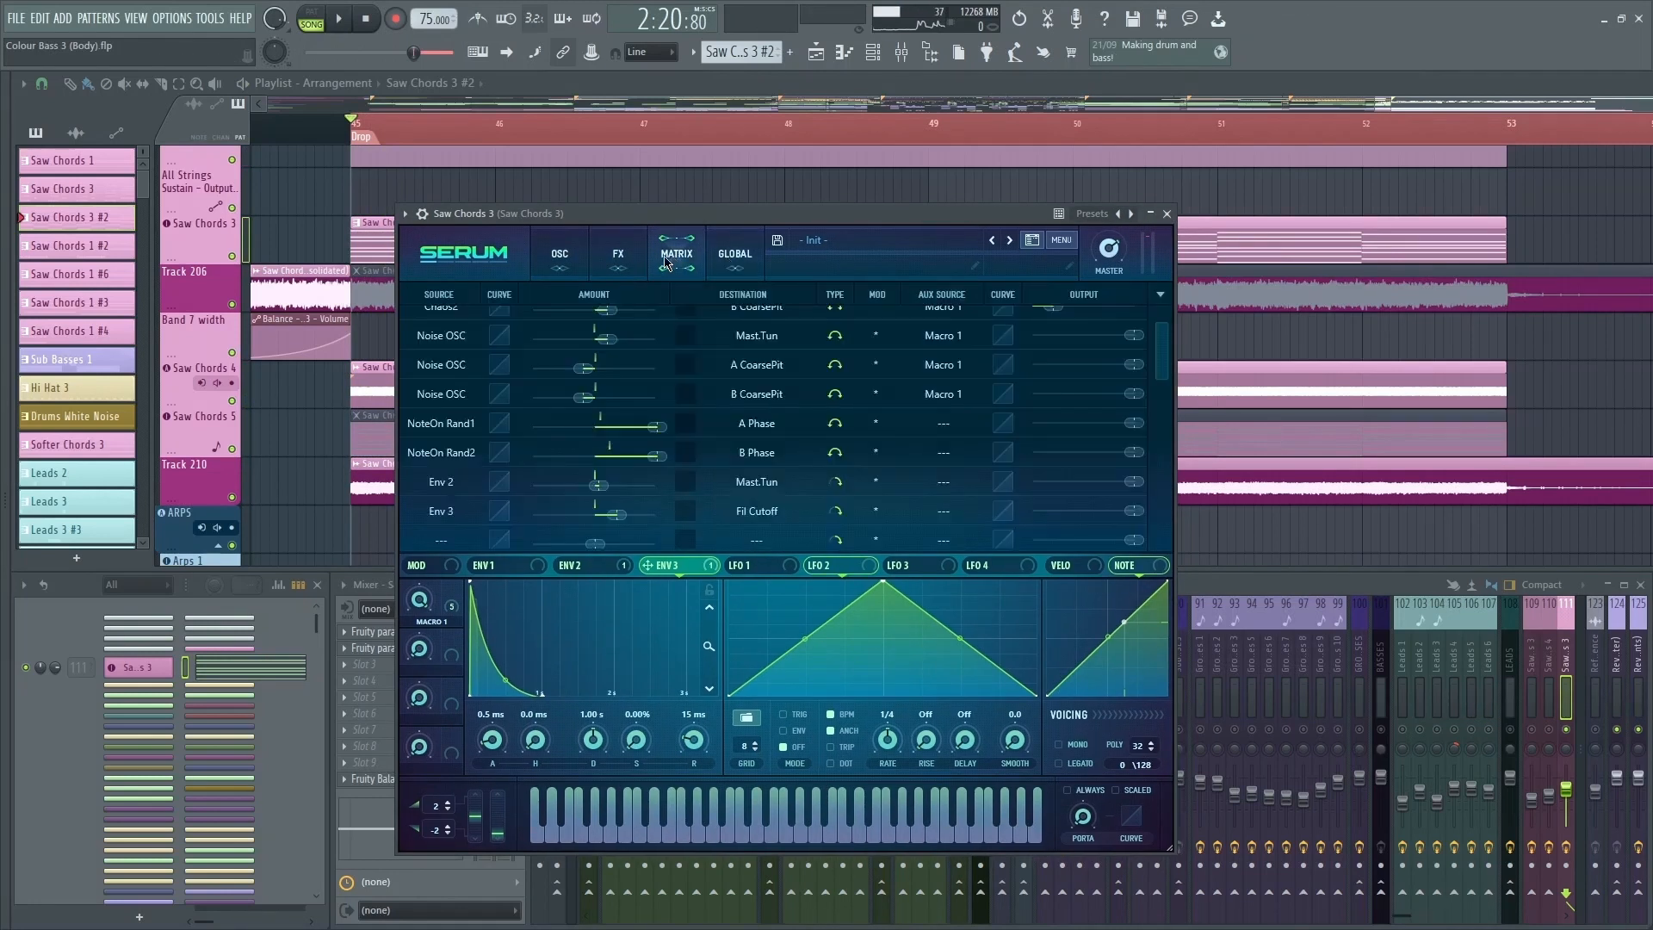
pyautogui.click(624, 258)
pyautogui.click(676, 254)
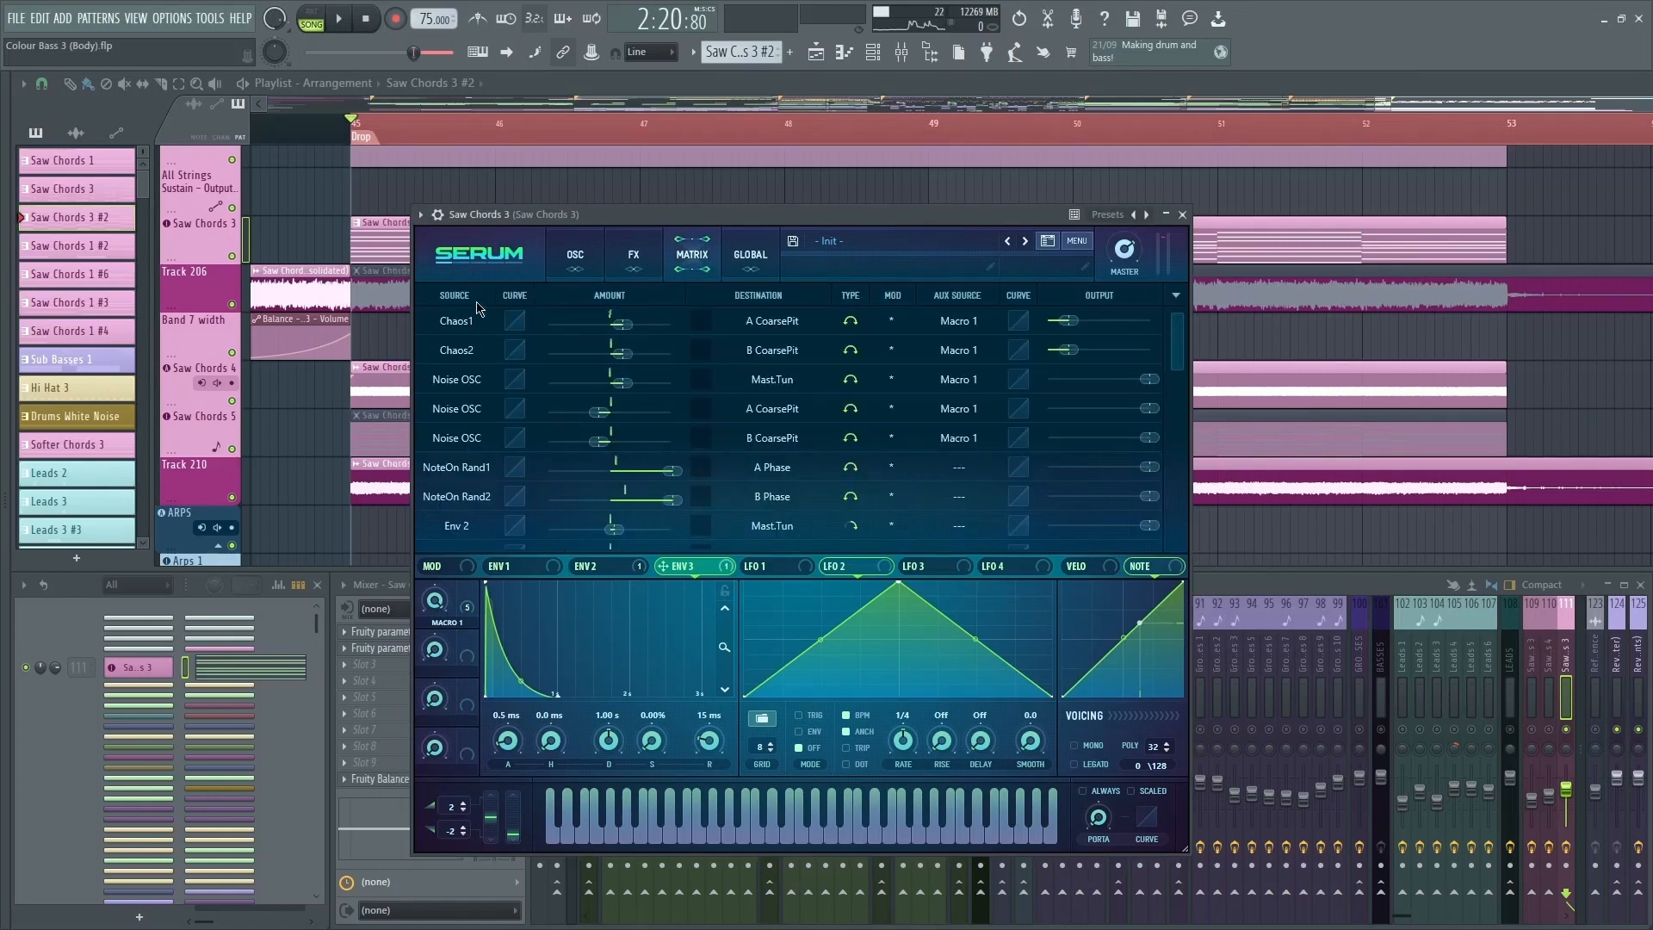
pyautogui.click(734, 254)
pyautogui.click(667, 279)
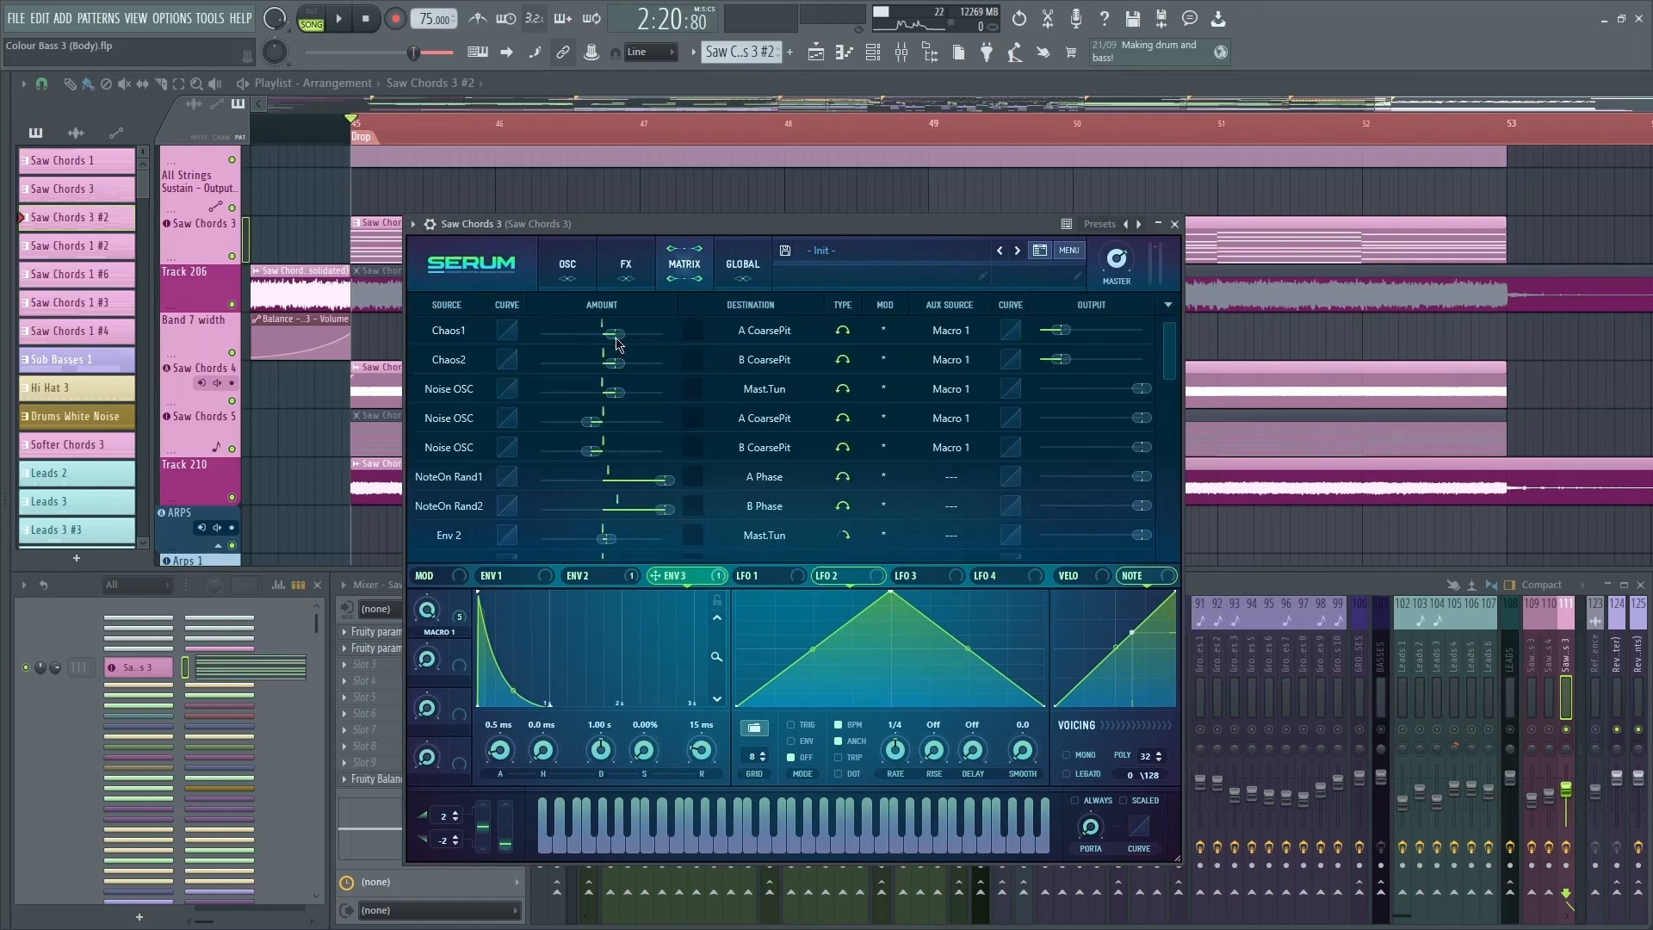
# Step: Compare Saw Chords 3's oscillators and global Chaos rates with the Chaos modulations of A and B CoarsePit
pyautogui.click(575, 267)
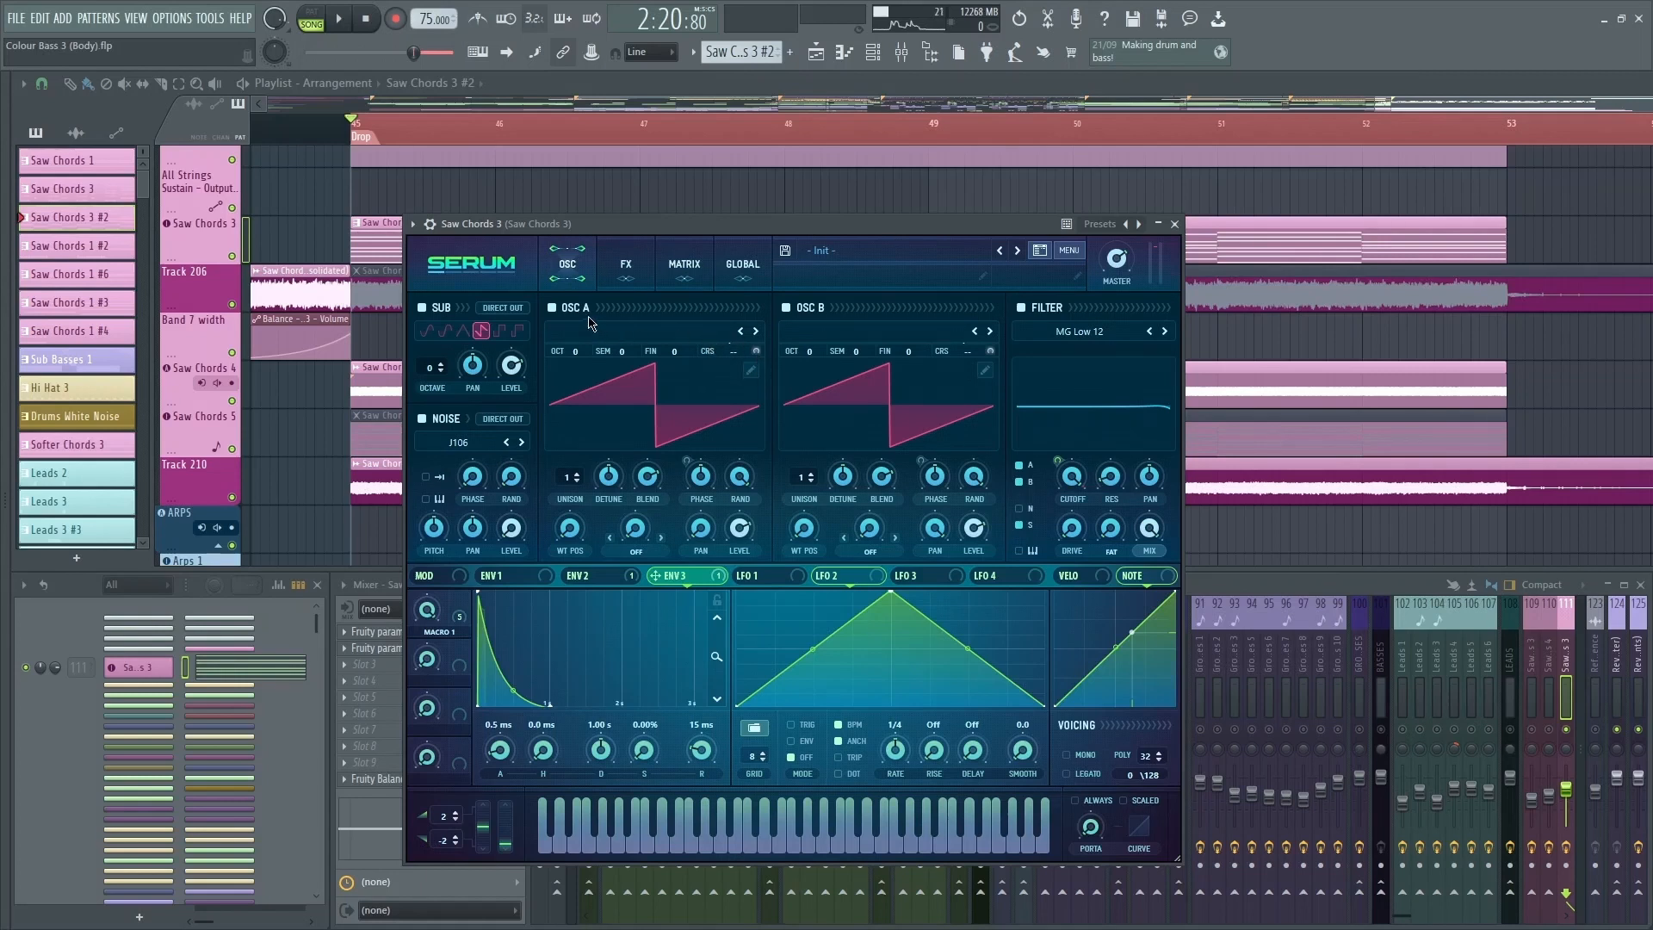
pyautogui.click(742, 265)
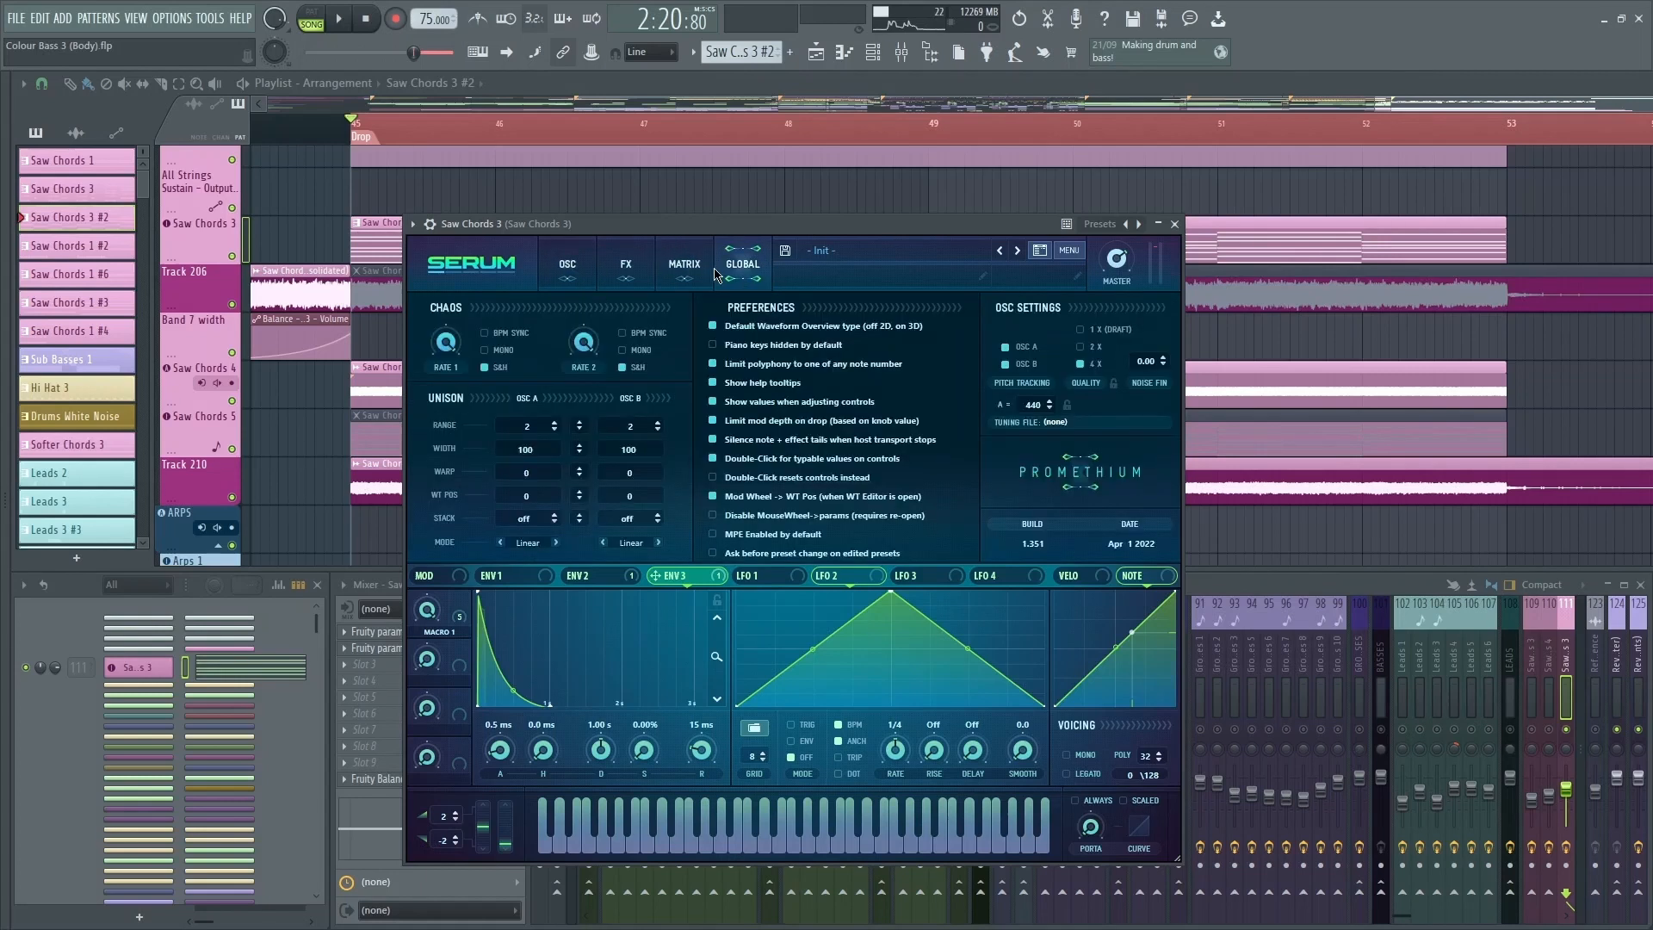
pyautogui.click(697, 275)
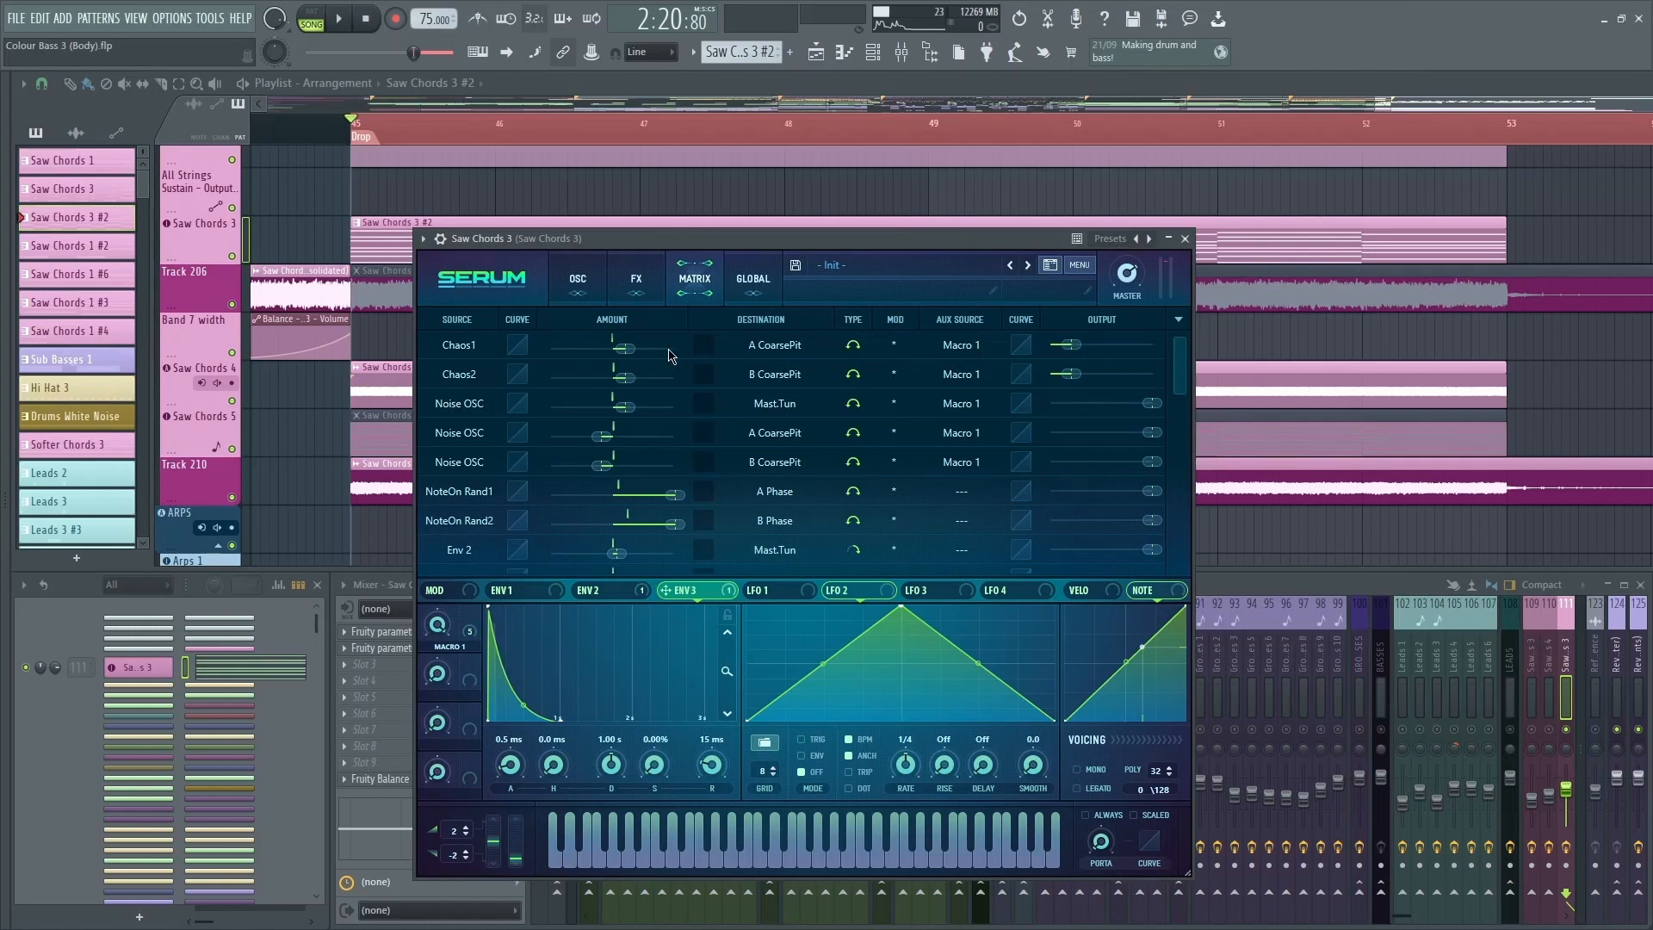
pyautogui.moveTo(706, 373); pyautogui.dragTo(704, 378)
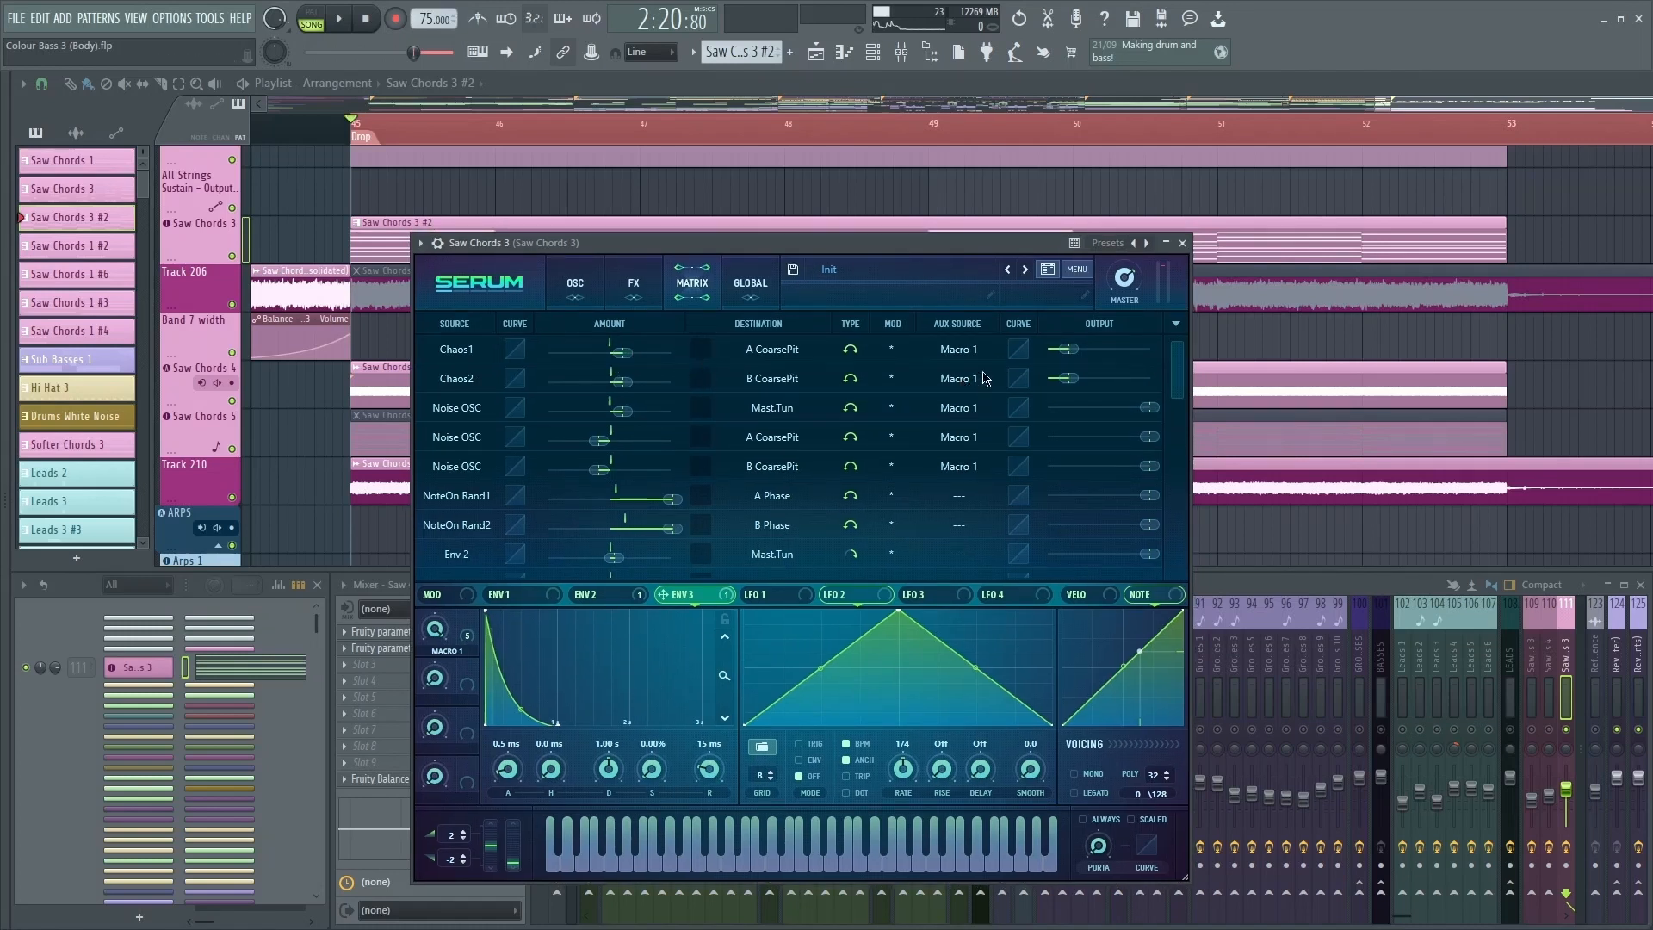
# Step: Set the outputs of the Chaos1 and Chaos2 CoarsePit modulations to 100 during playback to audition the stronger pitch movement
pyautogui.moveTo(1082, 354)
pyautogui.press('space')
pyautogui.doubleClick(1072, 351)
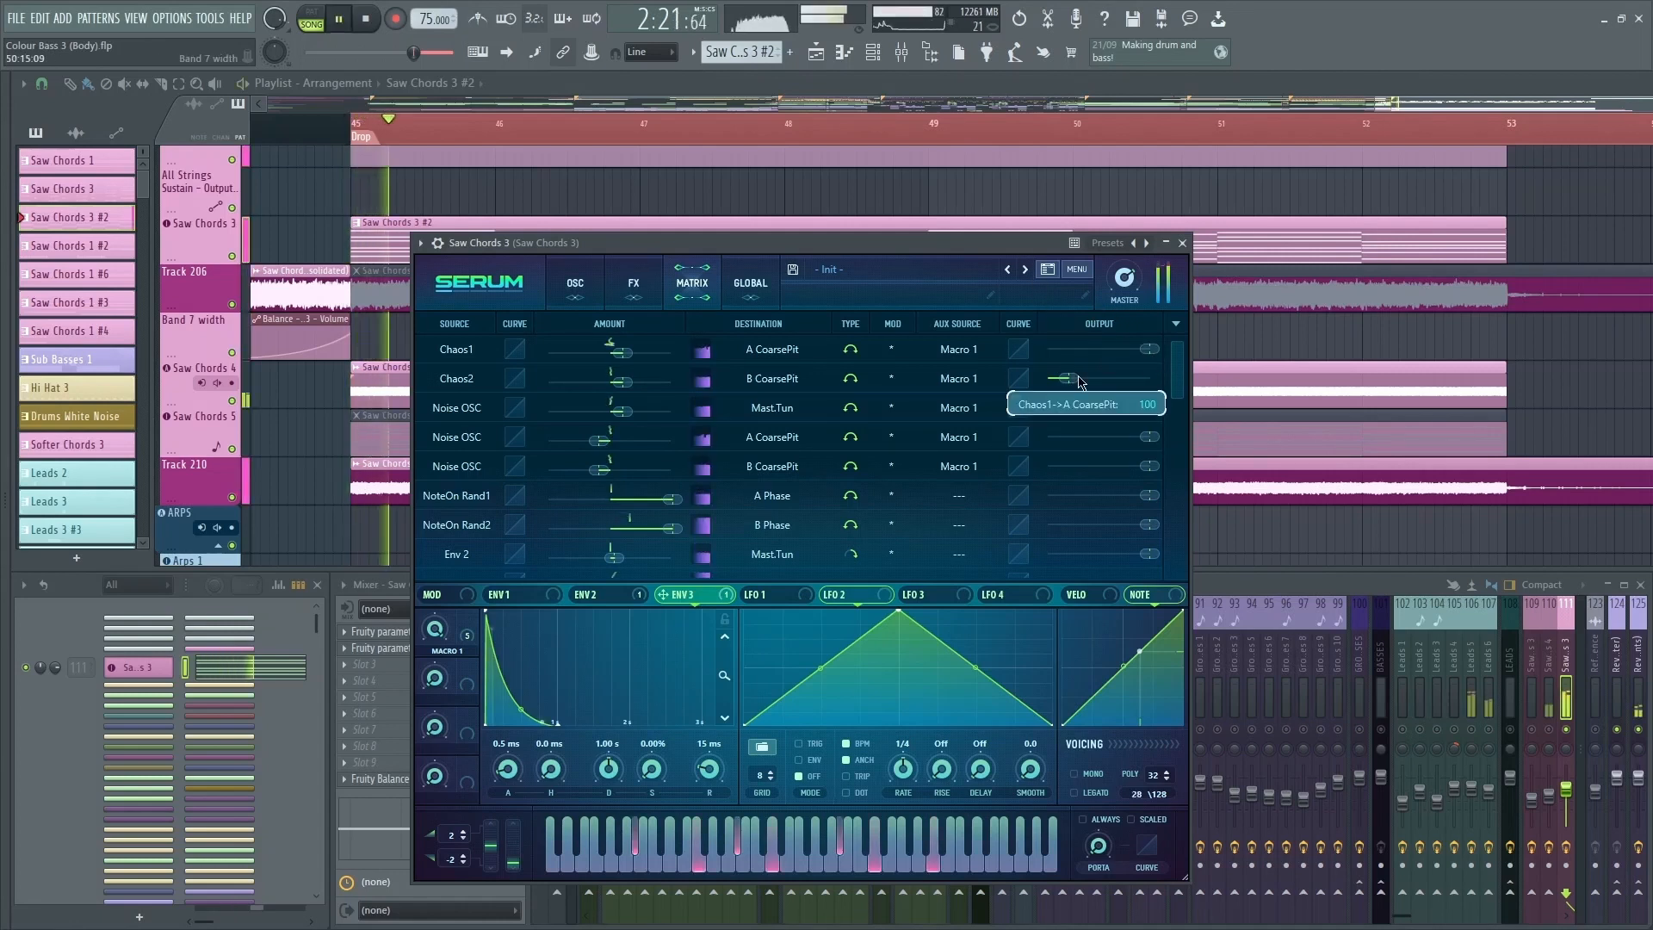
pyautogui.doubleClick(1072, 380)
pyautogui.press('space')
# Step: Set the outputs of the Chaos1 and Chaos2 CoarsePit modulations to 20
pyautogui.doubleClick(1152, 351)
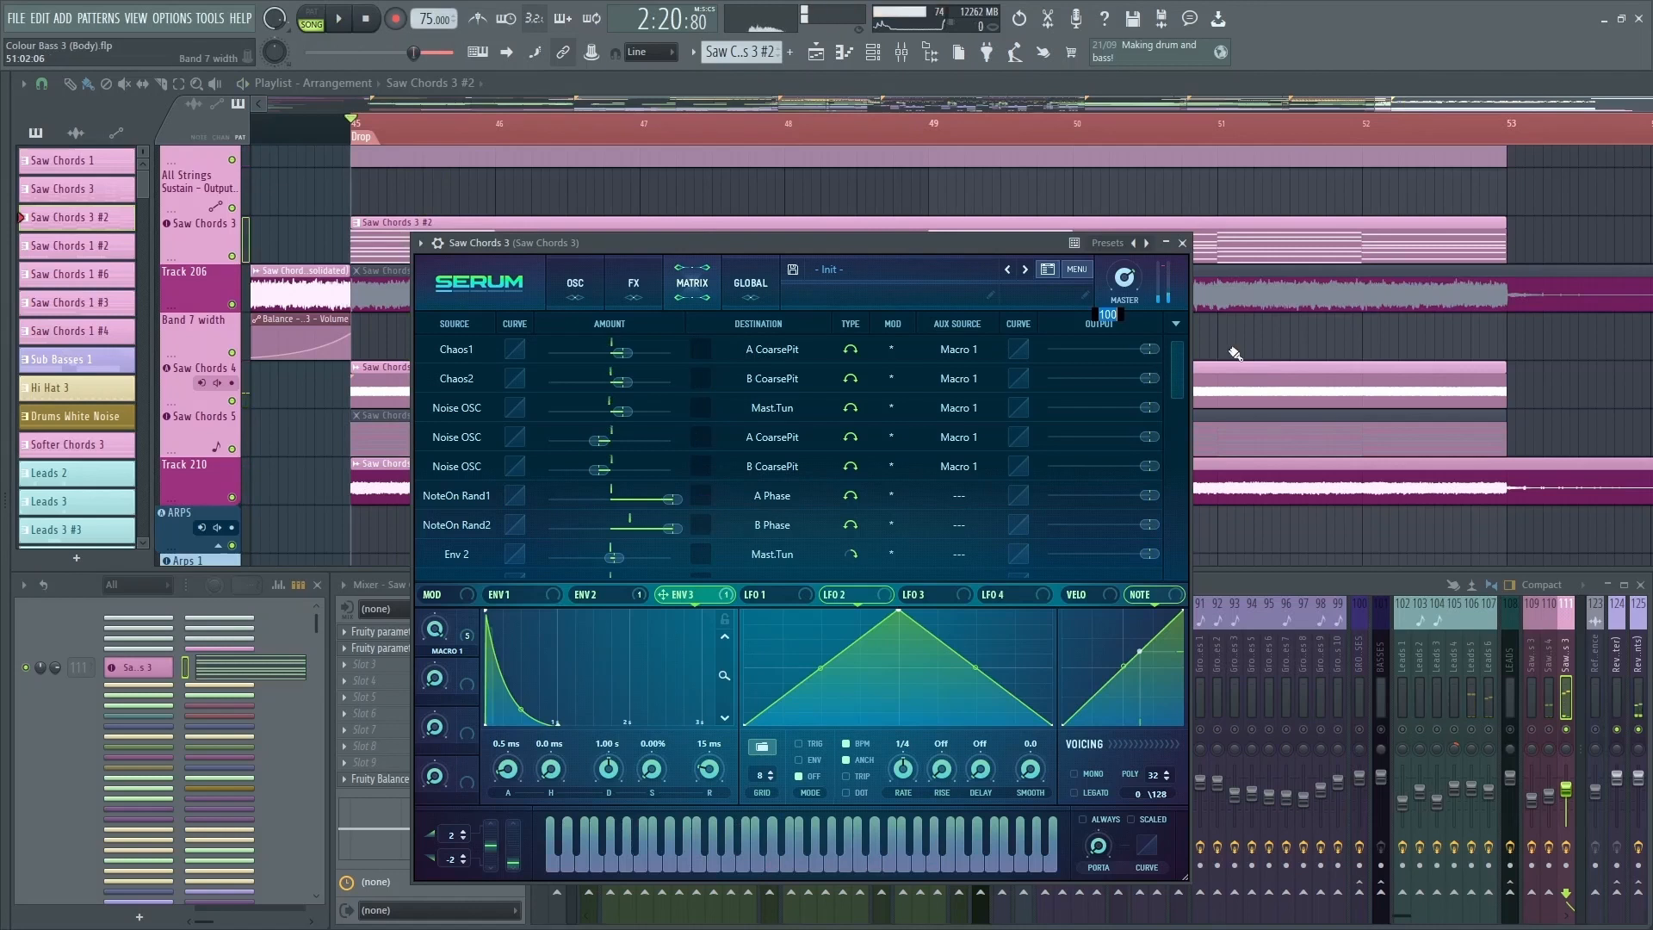
pyautogui.write('20')
pyautogui.press('Return')
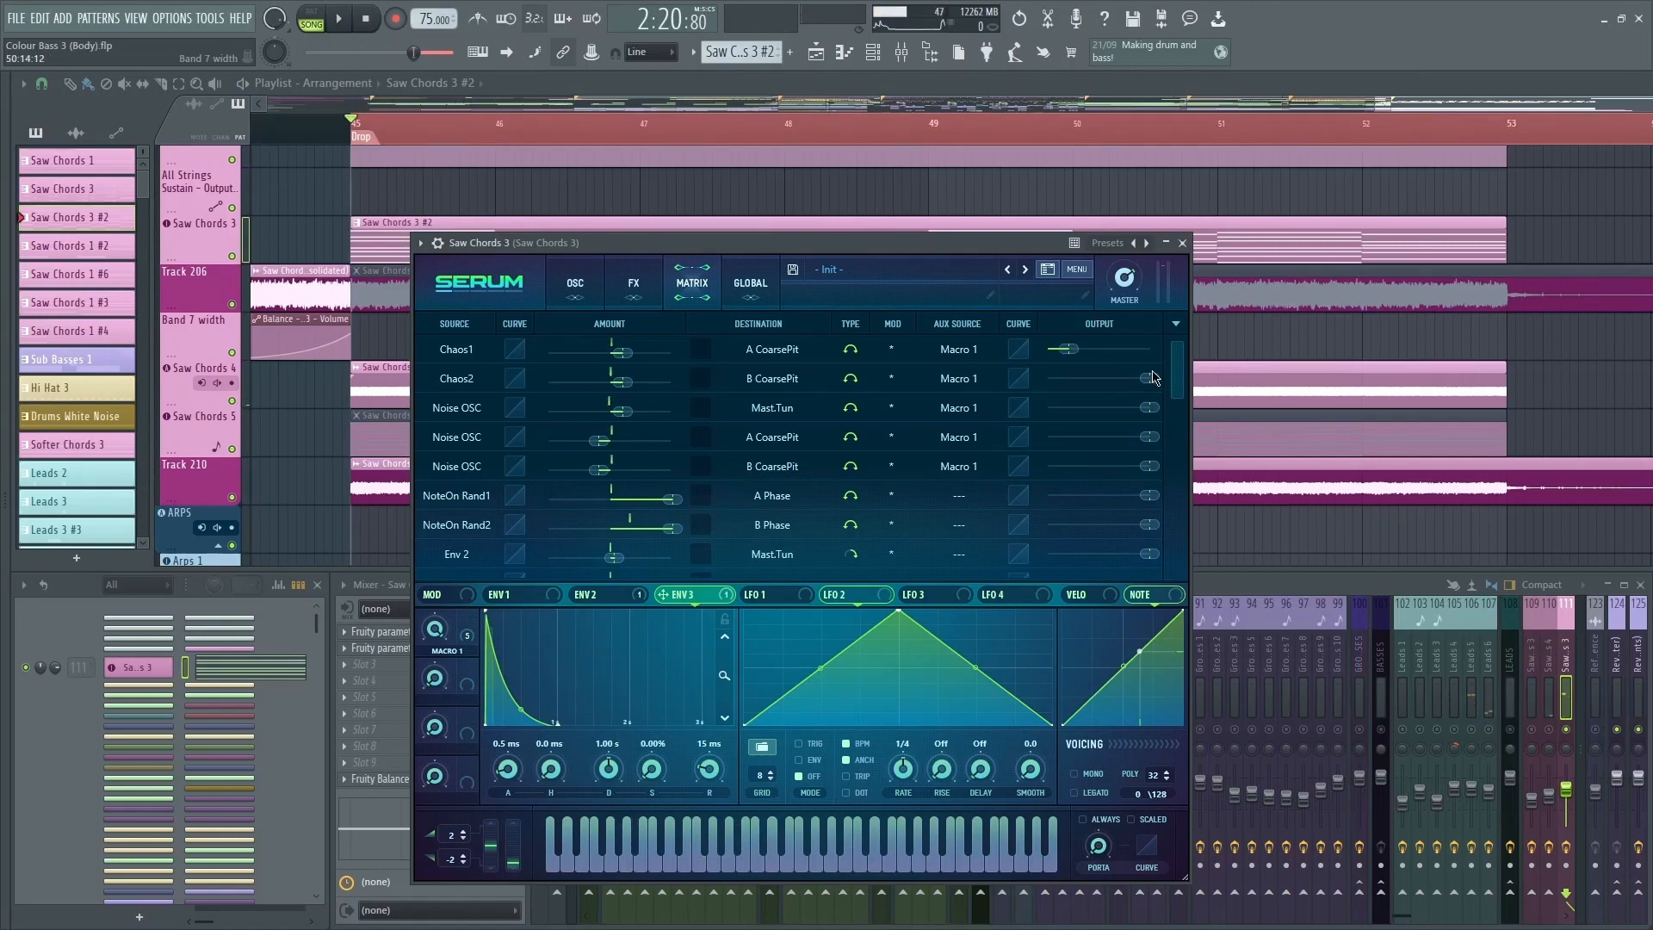
pyautogui.moveTo(729, 244); pyautogui.dragTo(783, 248)
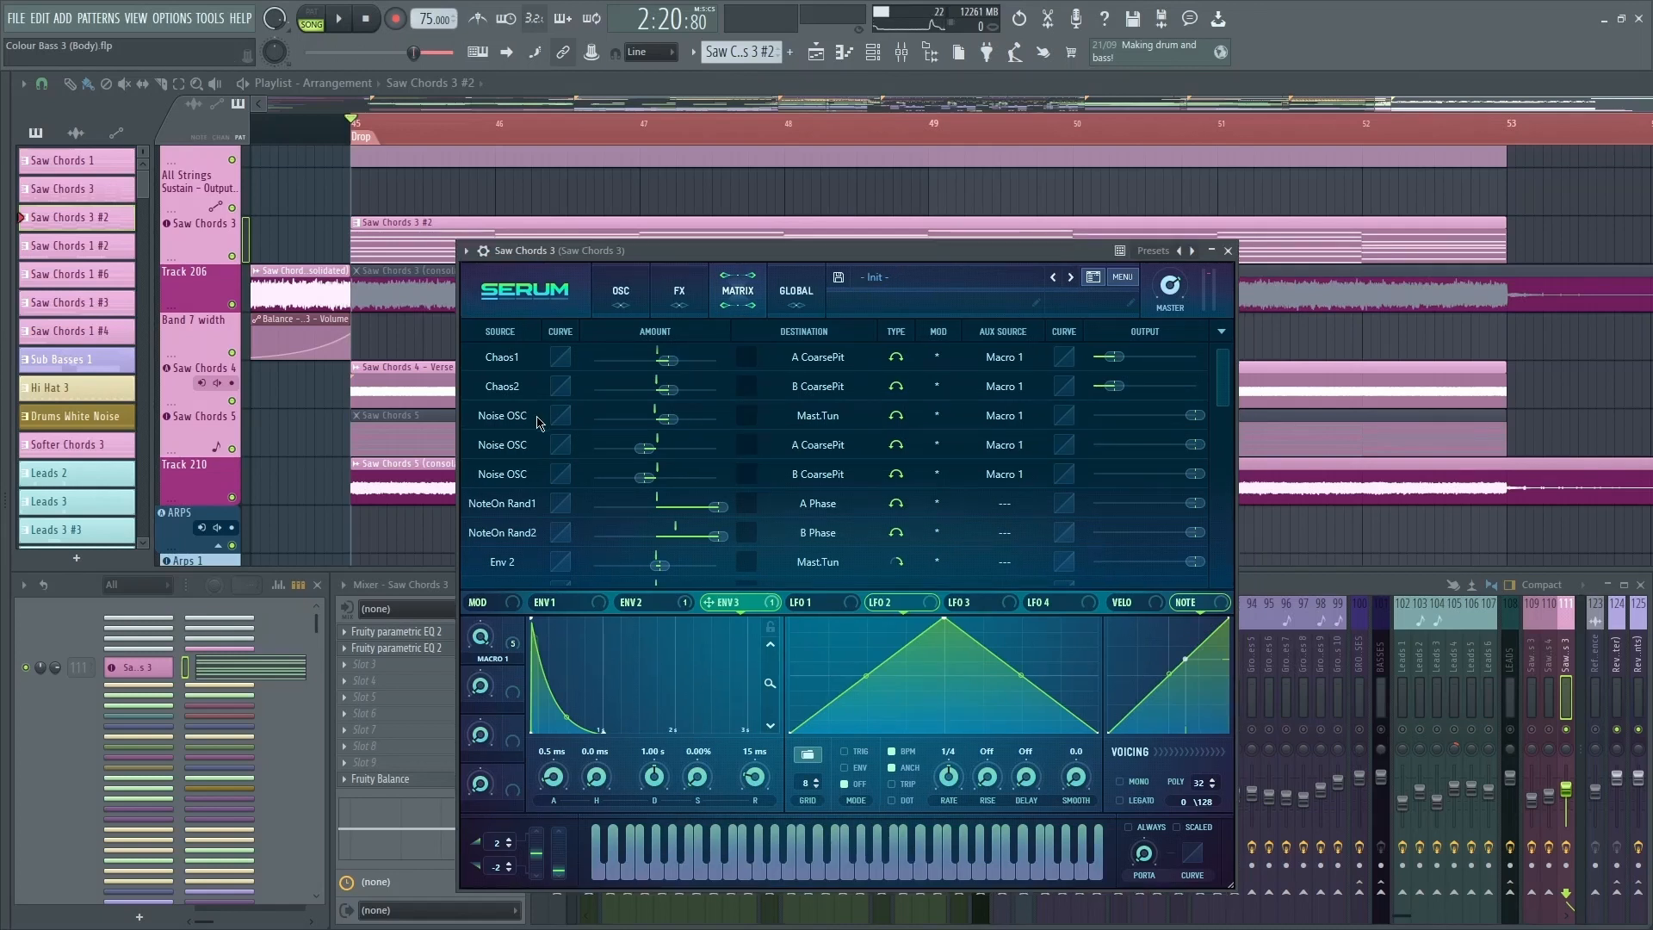
# Step: Examine the Noise OSC modulations of master tuning and the A and B coarse pitch, including their Macro 1 aux source and outputs
pyautogui.doubleClick(673, 416)
pyautogui.click(924, 368)
pyautogui.doubleClick(1199, 418)
pyautogui.click(1135, 415)
pyautogui.doubleClick(668, 418)
pyautogui.doubleClick(673, 452)
pyautogui.click(694, 479)
# Step: Set the outputs of the Noise OSC modulations of A and B CoarsePit to 0 during playback
pyautogui.press('space')
pyautogui.moveTo(1195, 446); pyautogui.dragTo(1032, 456)
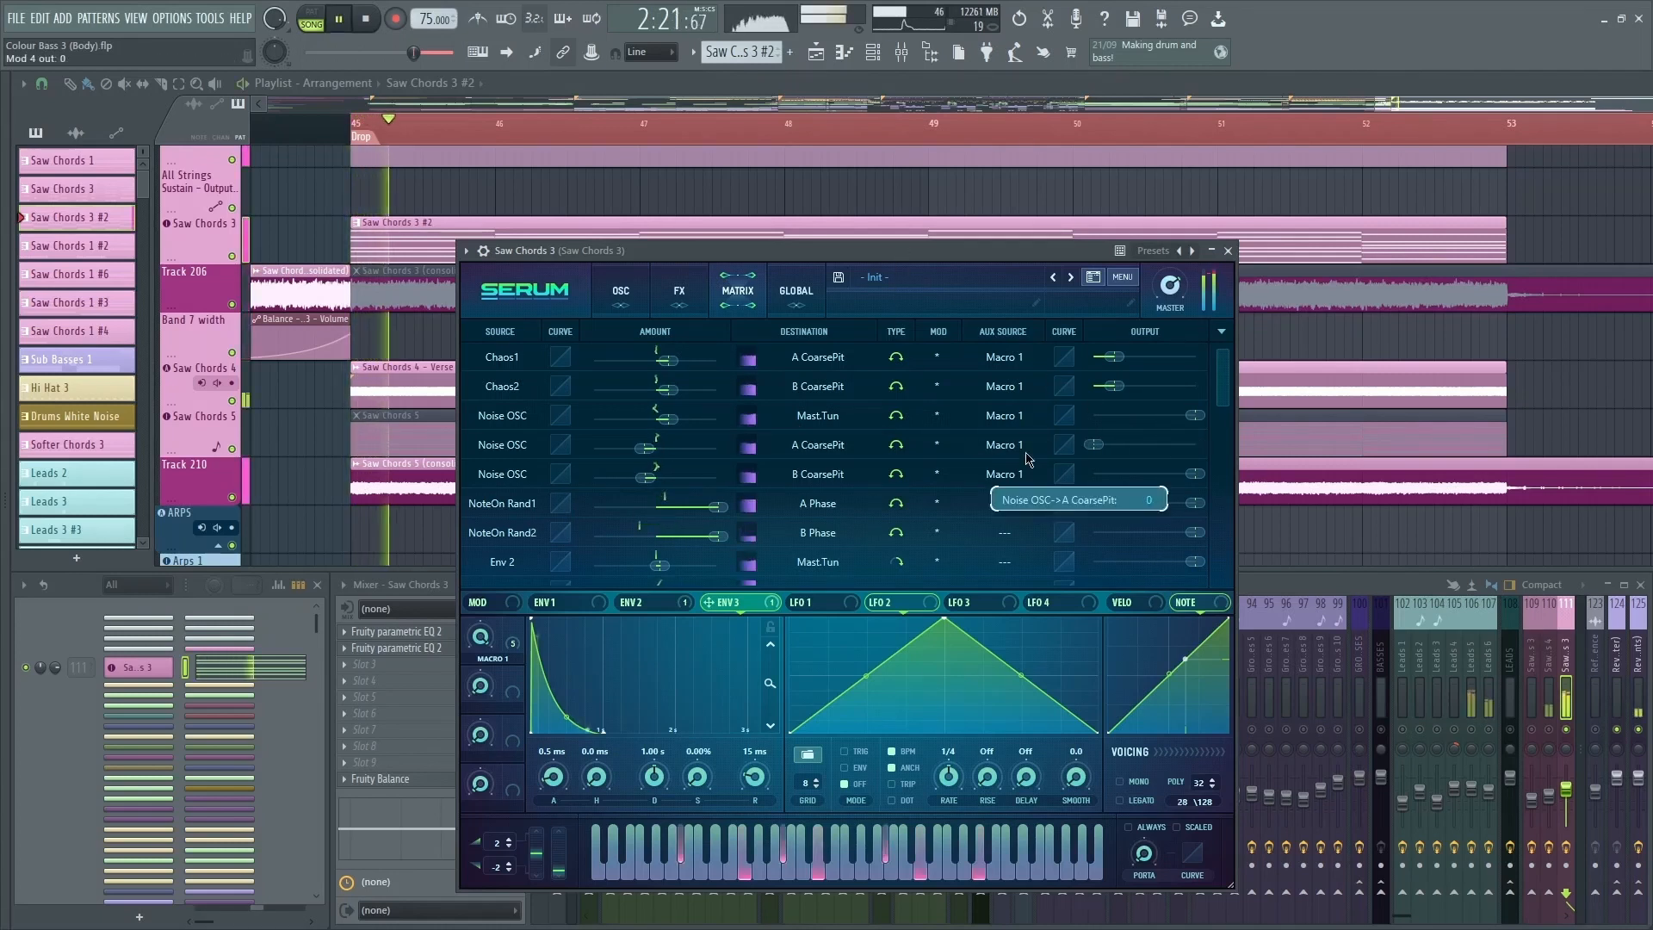
pyautogui.moveTo(1195, 475); pyautogui.dragTo(1098, 469)
pyautogui.press('space')
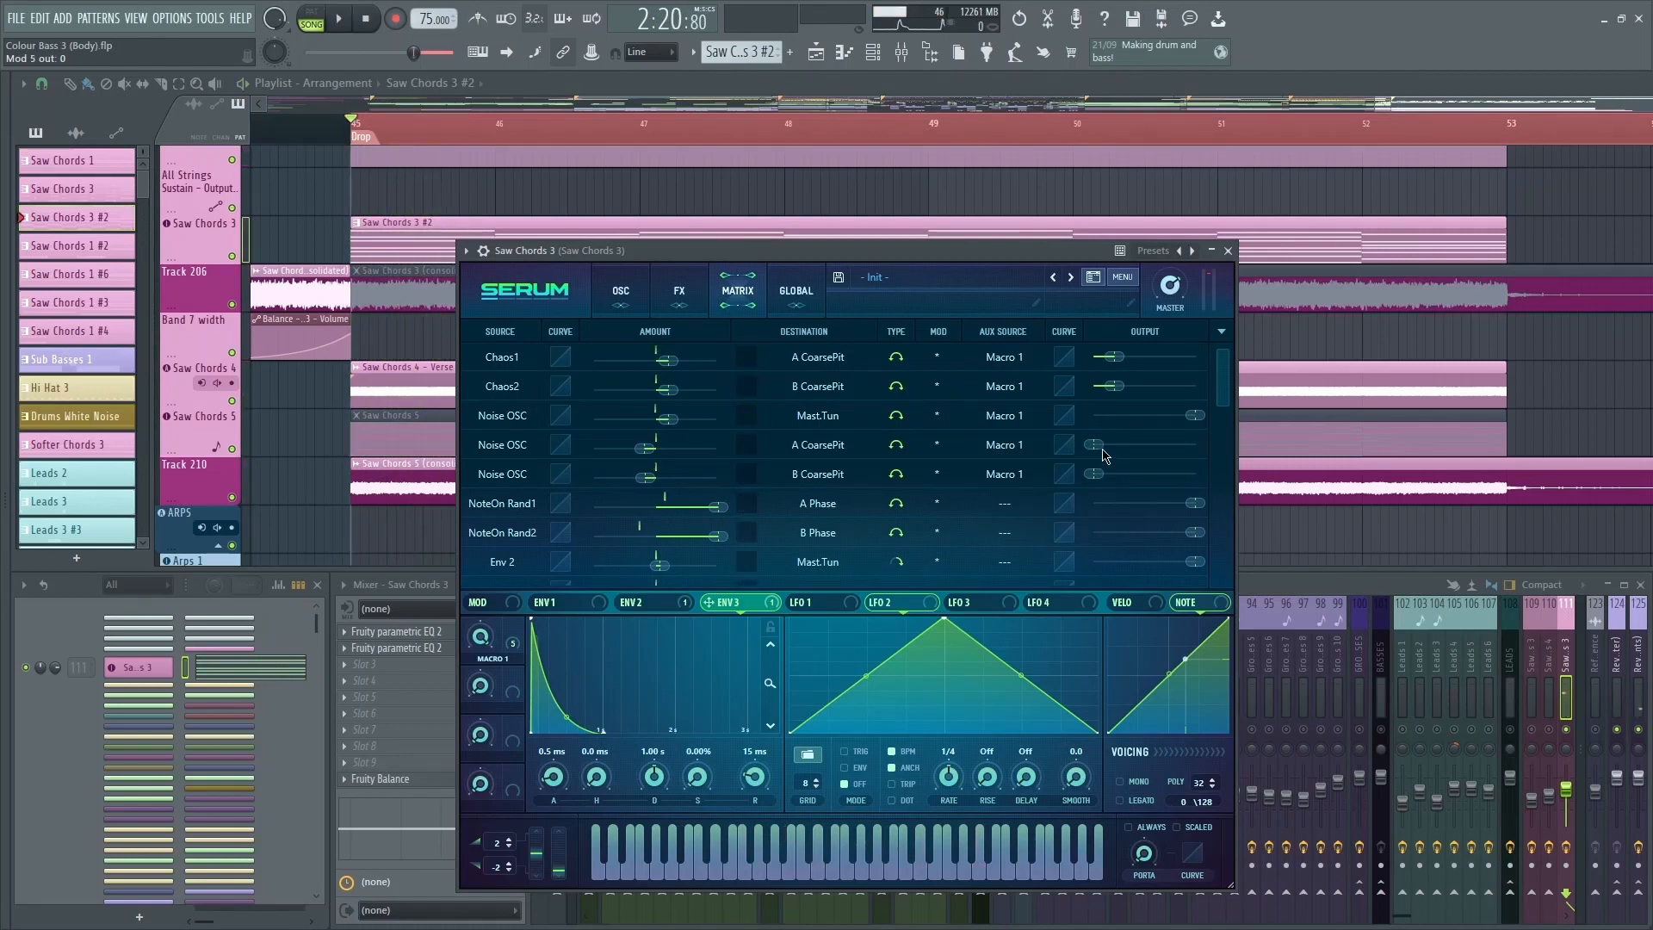
# Step: Restore the outputs of the Noise OSC modulations of A and B CoarsePit to full during playback
pyautogui.press('space')
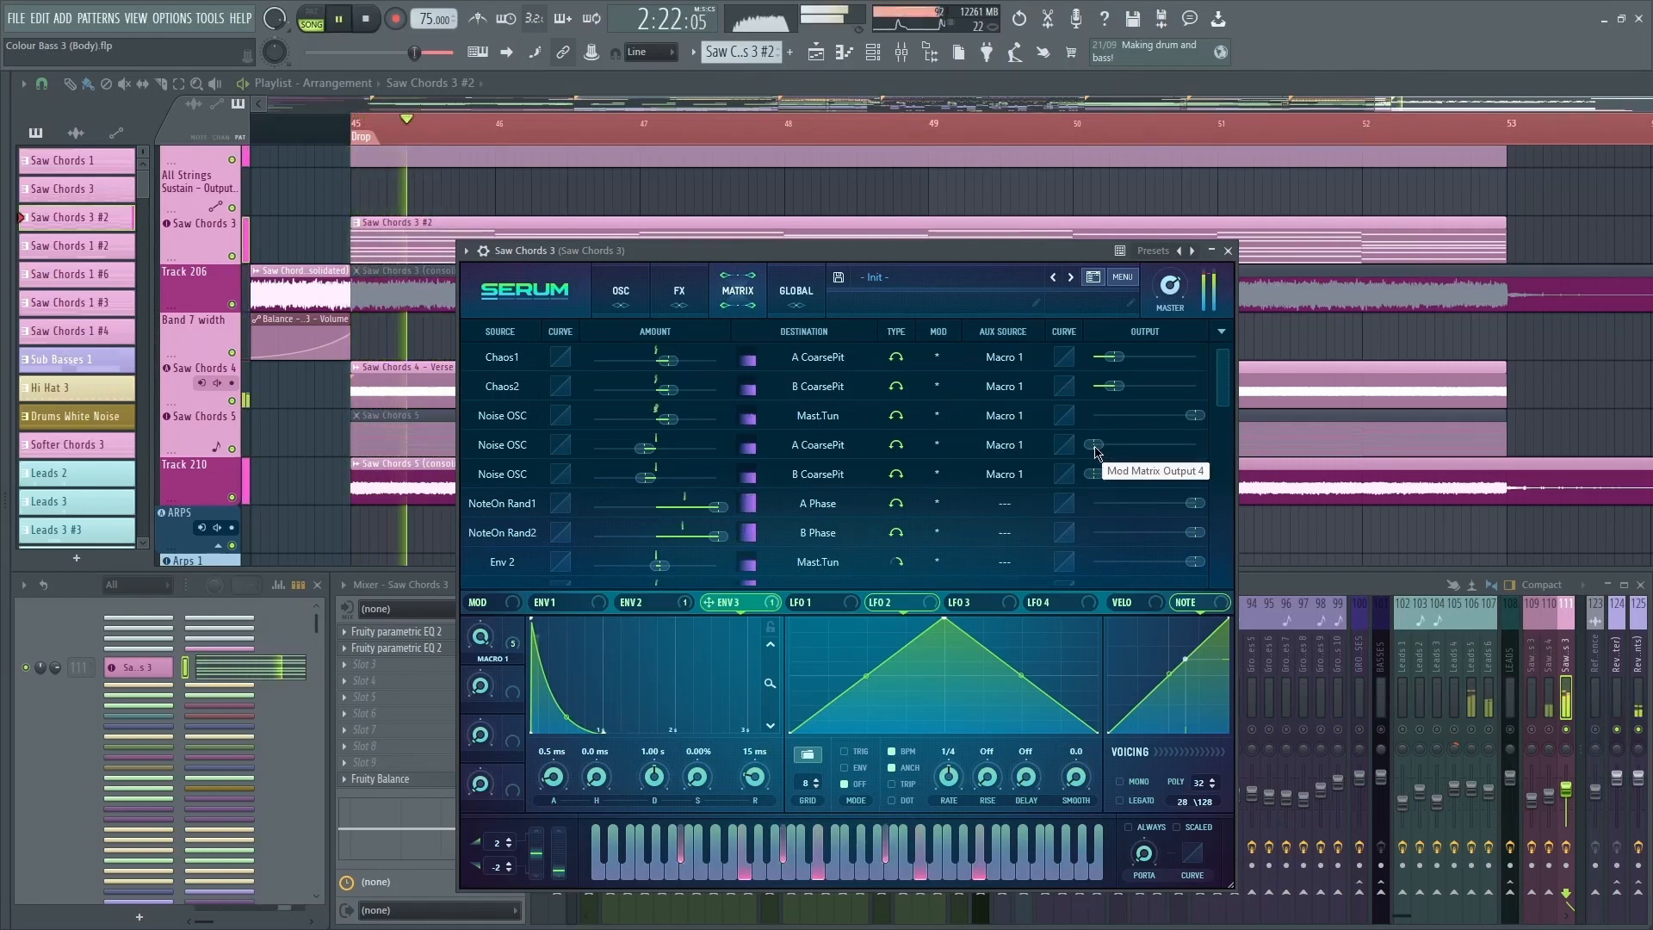
pyautogui.moveTo(1105, 454); pyautogui.dragTo(1193, 474)
pyautogui.press('space')
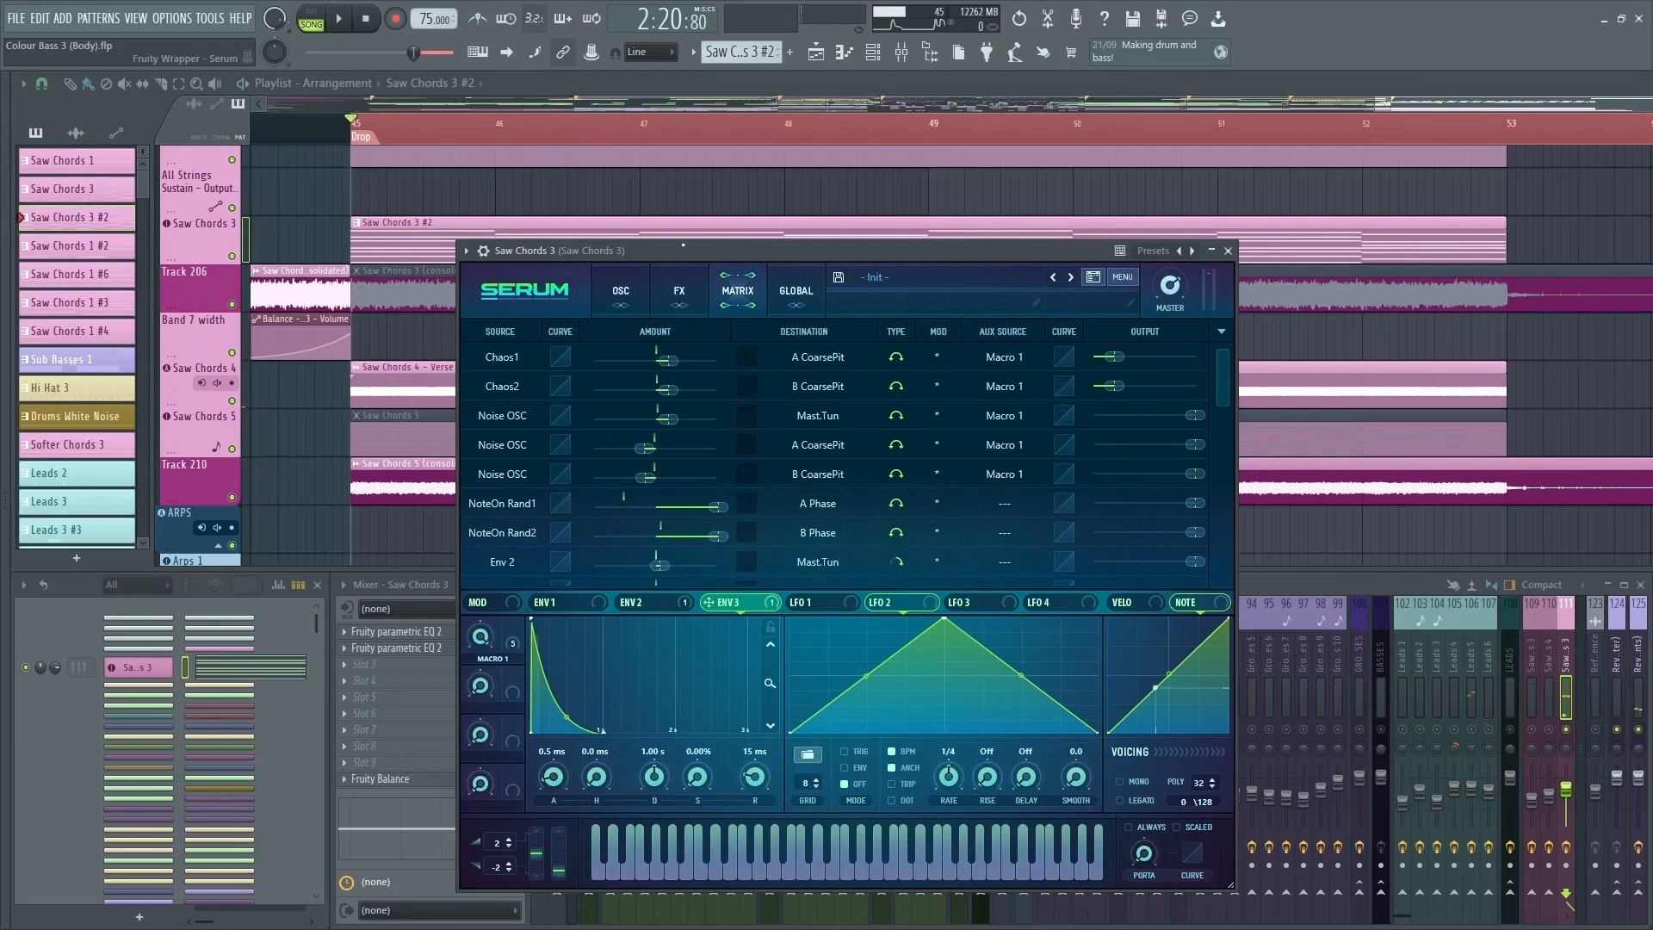
# Step: Play the drop while checking the phase settings of Saw Chords 3's saw oscillators
pyautogui.moveTo(764, 250); pyautogui.dragTo(760, 207)
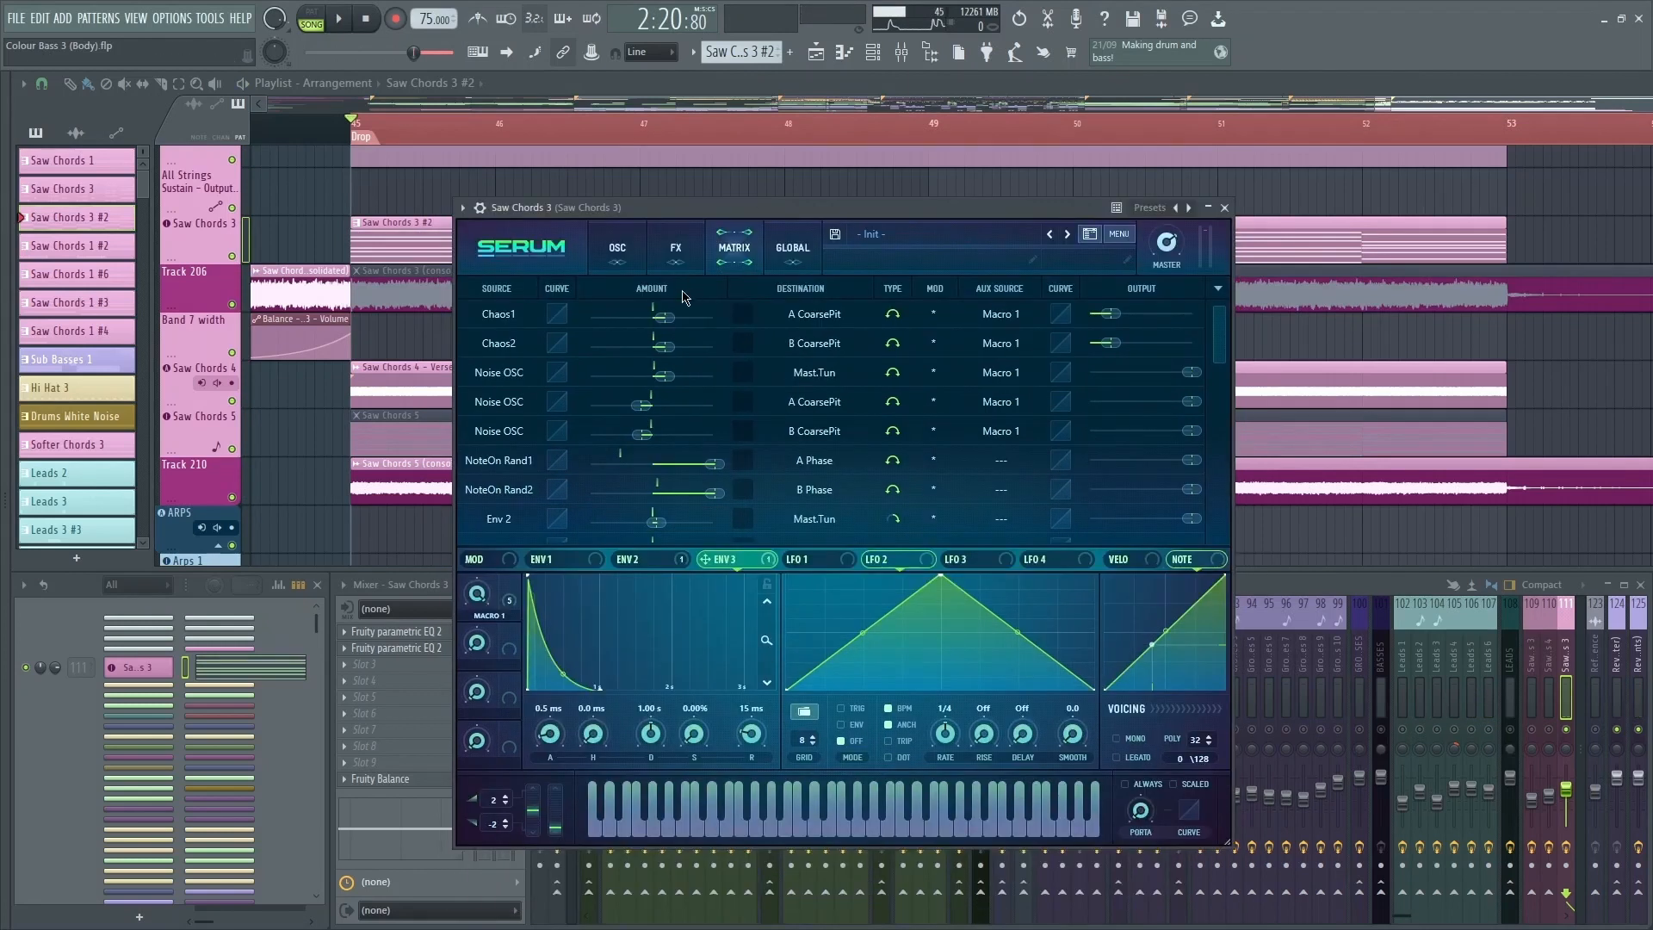
pyautogui.click(610, 257)
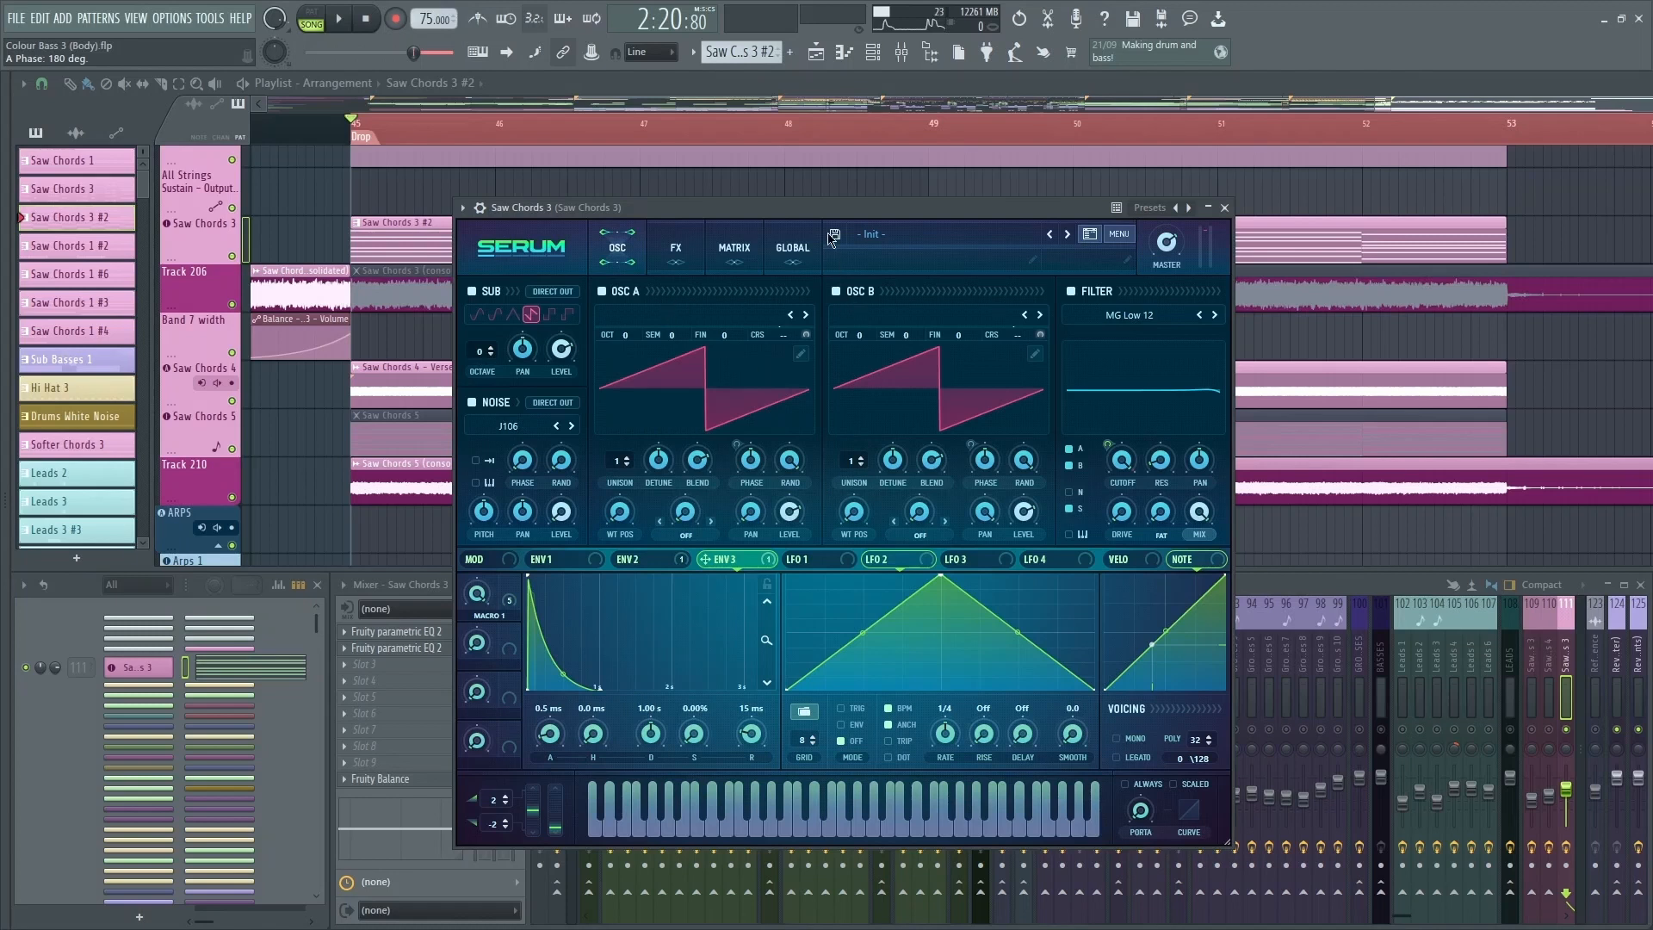
pyautogui.press('space')
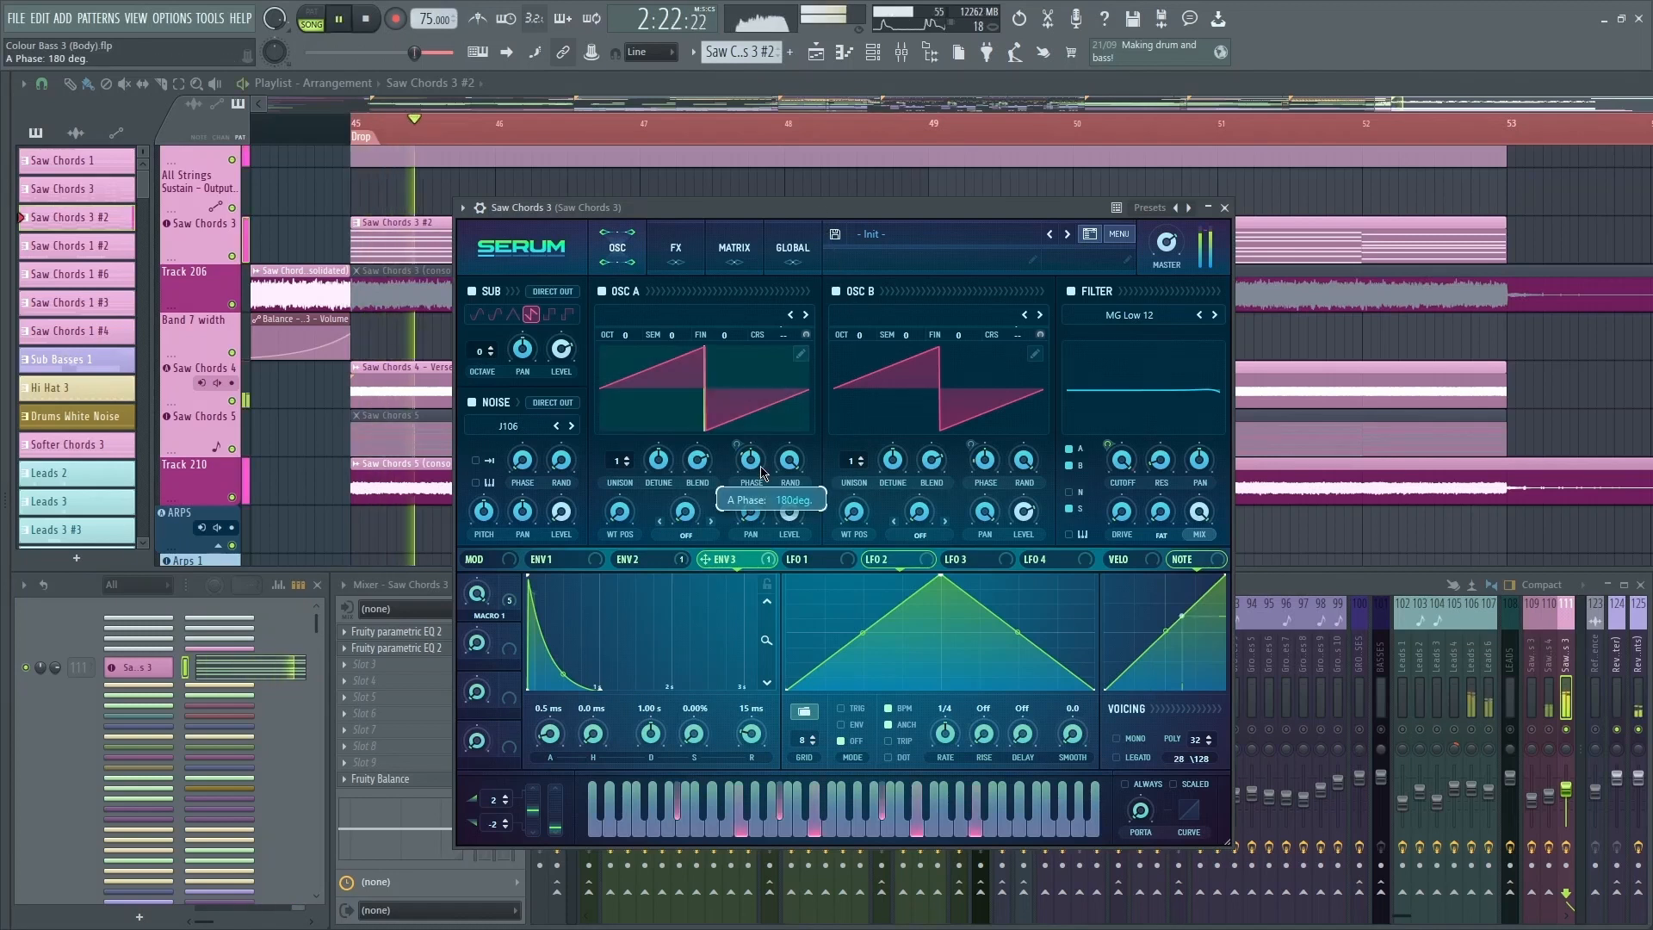
pyautogui.press('space')
pyautogui.moveTo(769, 208); pyautogui.dragTo(802, 218)
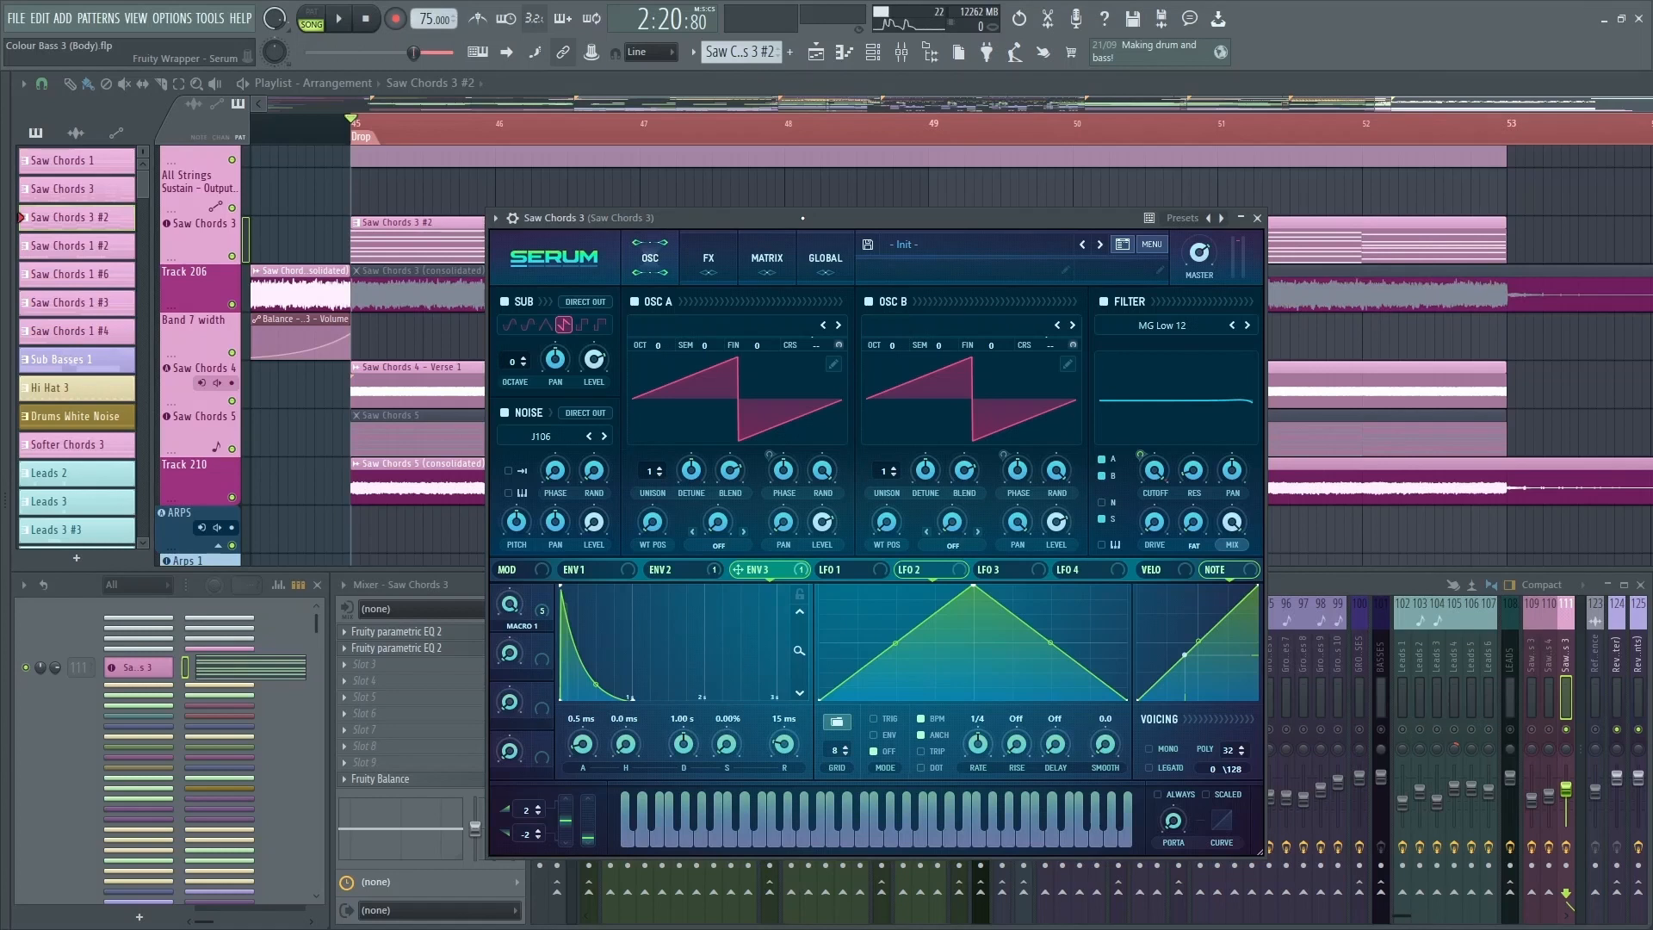
# Step: Review the mod sources available for OSC A's phase, including NoteOn Rand1 and NoteOn Rand2, and play the chords
pyautogui.rightClick(784, 457)
pyautogui.moveTo(842, 566)
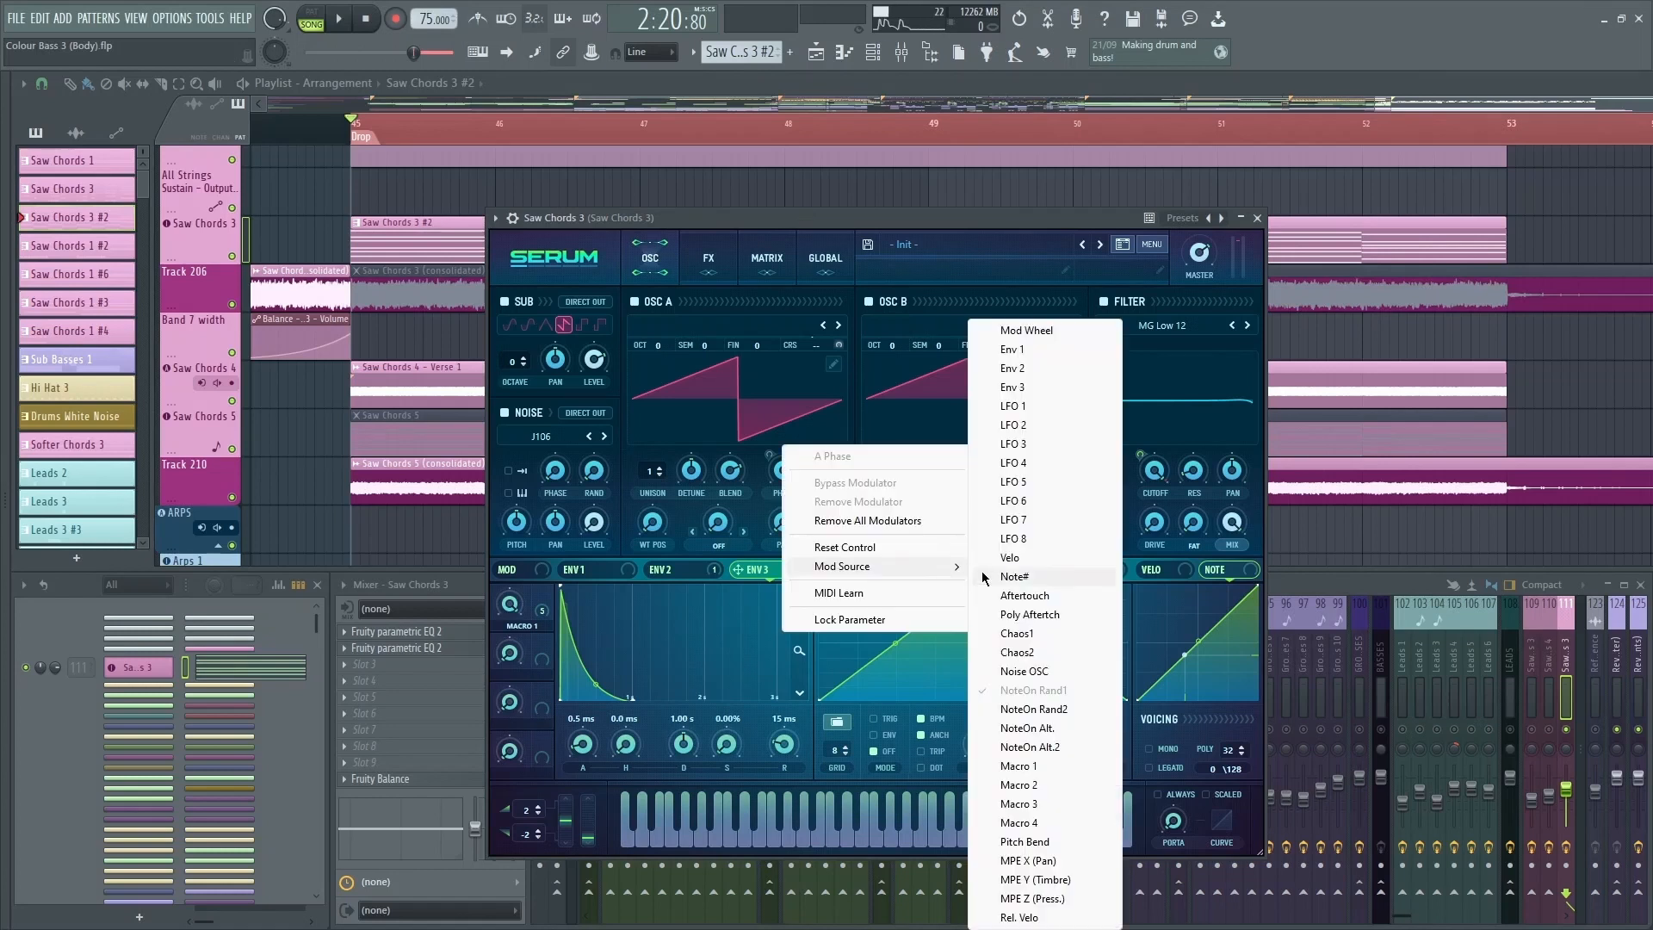
pyautogui.click(1034, 708)
pyautogui.click(850, 833)
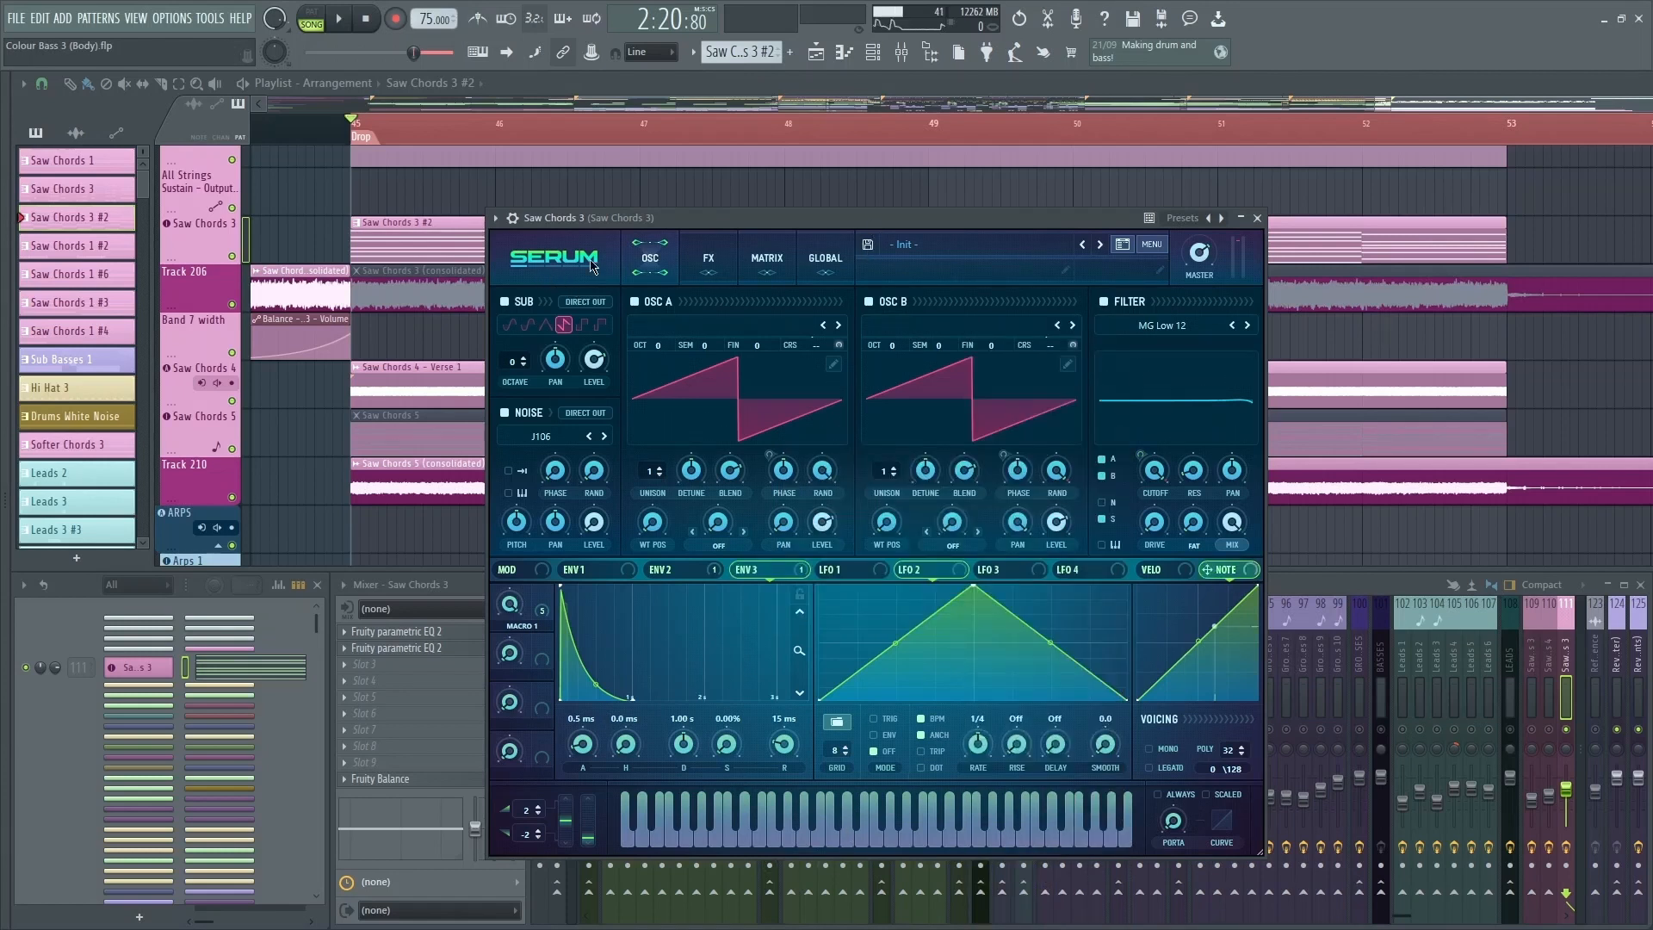
pyautogui.moveTo(708, 217); pyautogui.dragTo(699, 222)
pyautogui.press('space')
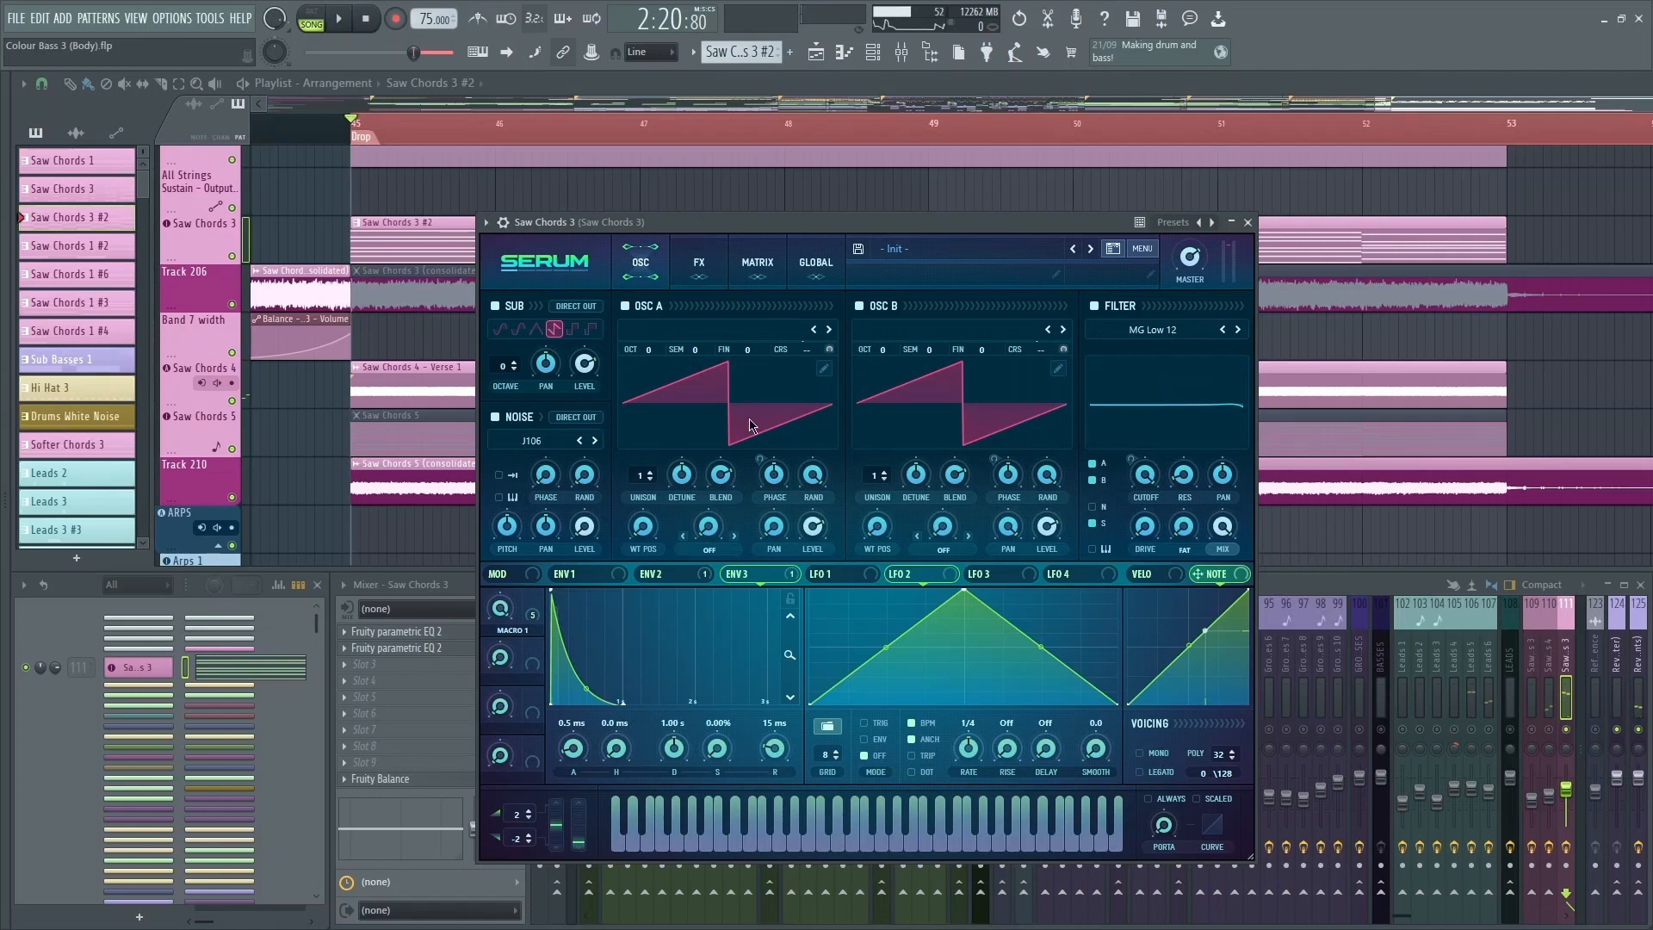
pyautogui.moveTo(782, 224); pyautogui.dragTo(781, 226)
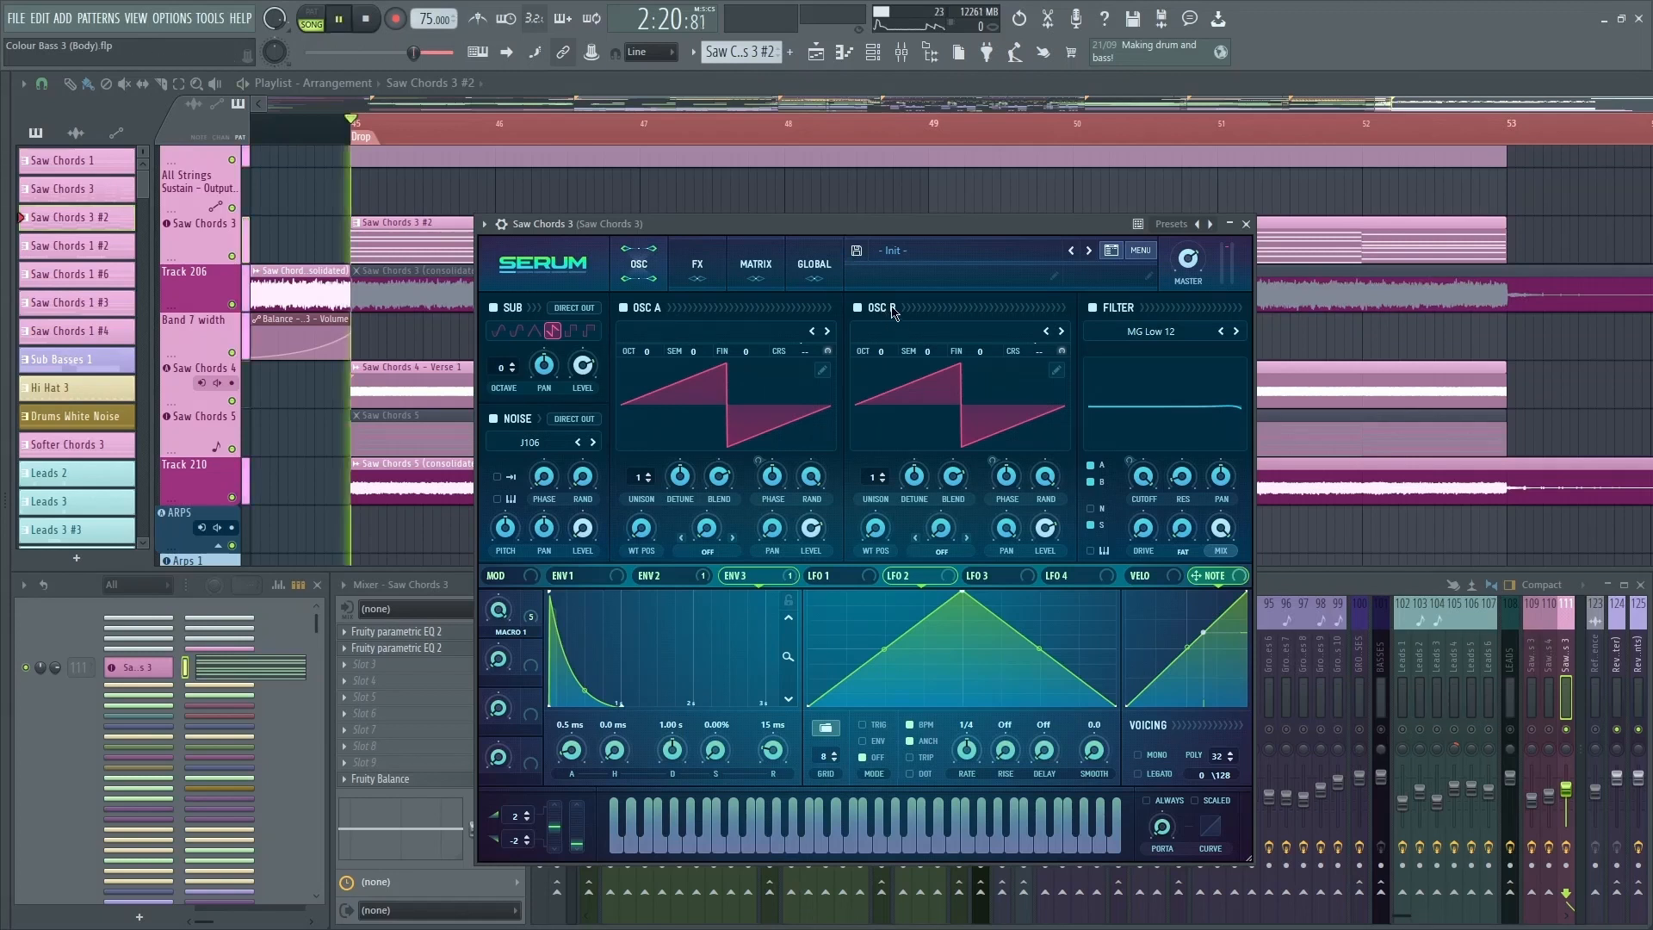
# Step: Lower the outputs of the NoteOn Rand1 and NoteOn Rand2 phase modulations to 0 during playback and restore them to full
pyautogui.click(756, 263)
pyautogui.press('space')
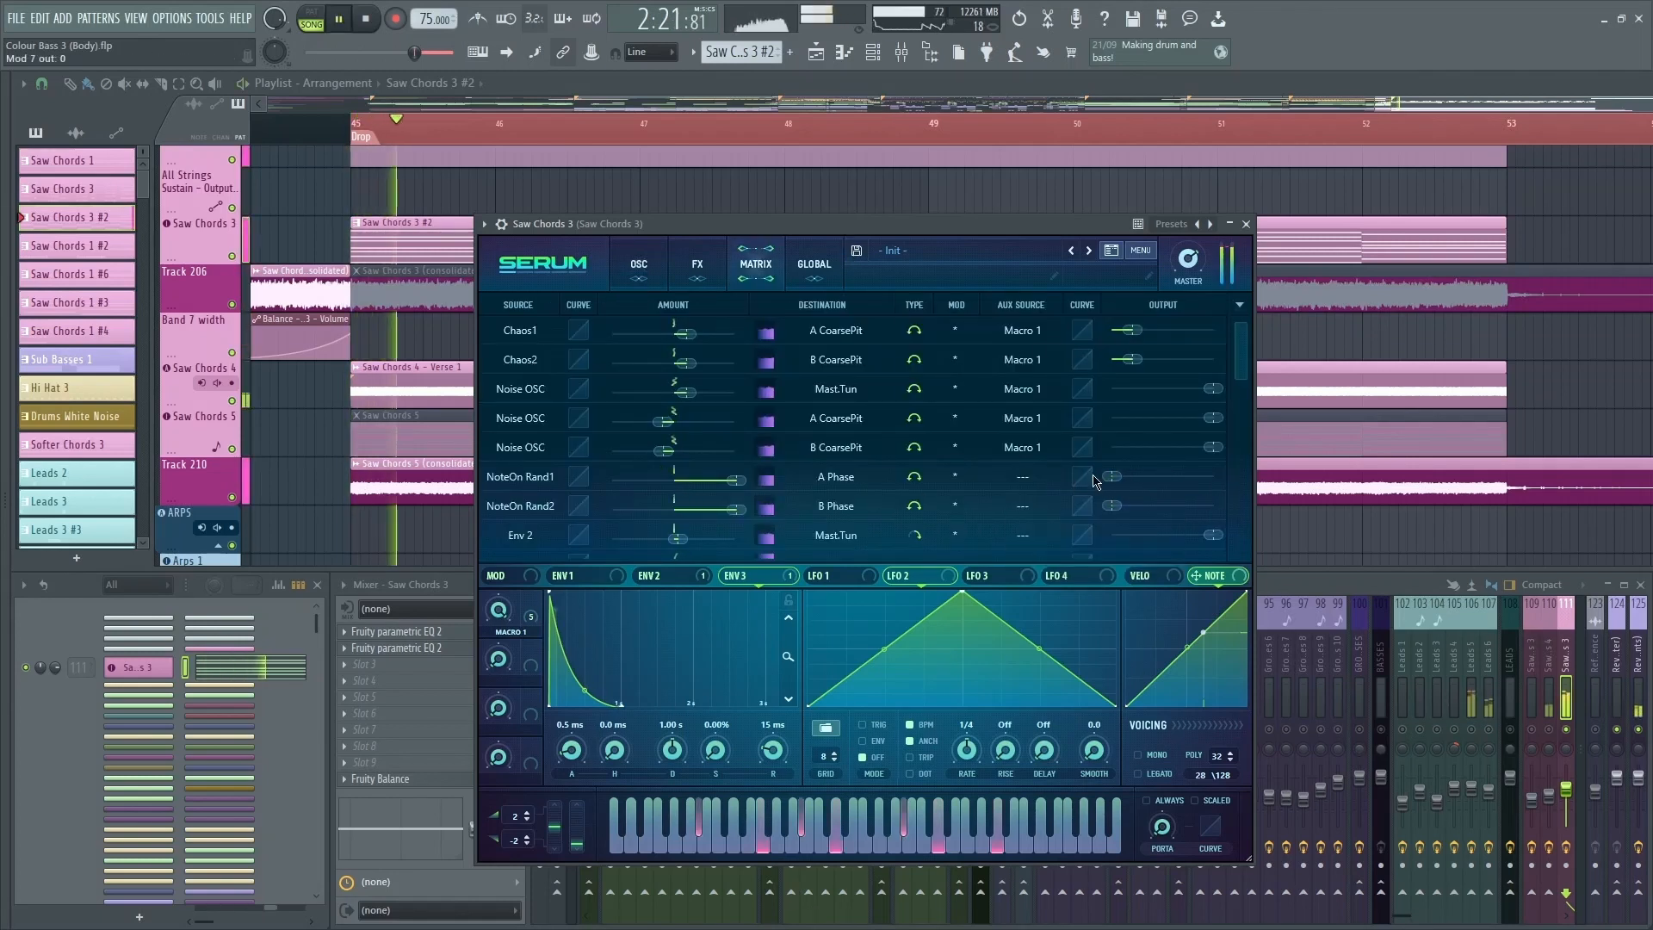
pyautogui.moveTo(1118, 507); pyautogui.dragTo(1200, 510)
pyautogui.press('space')
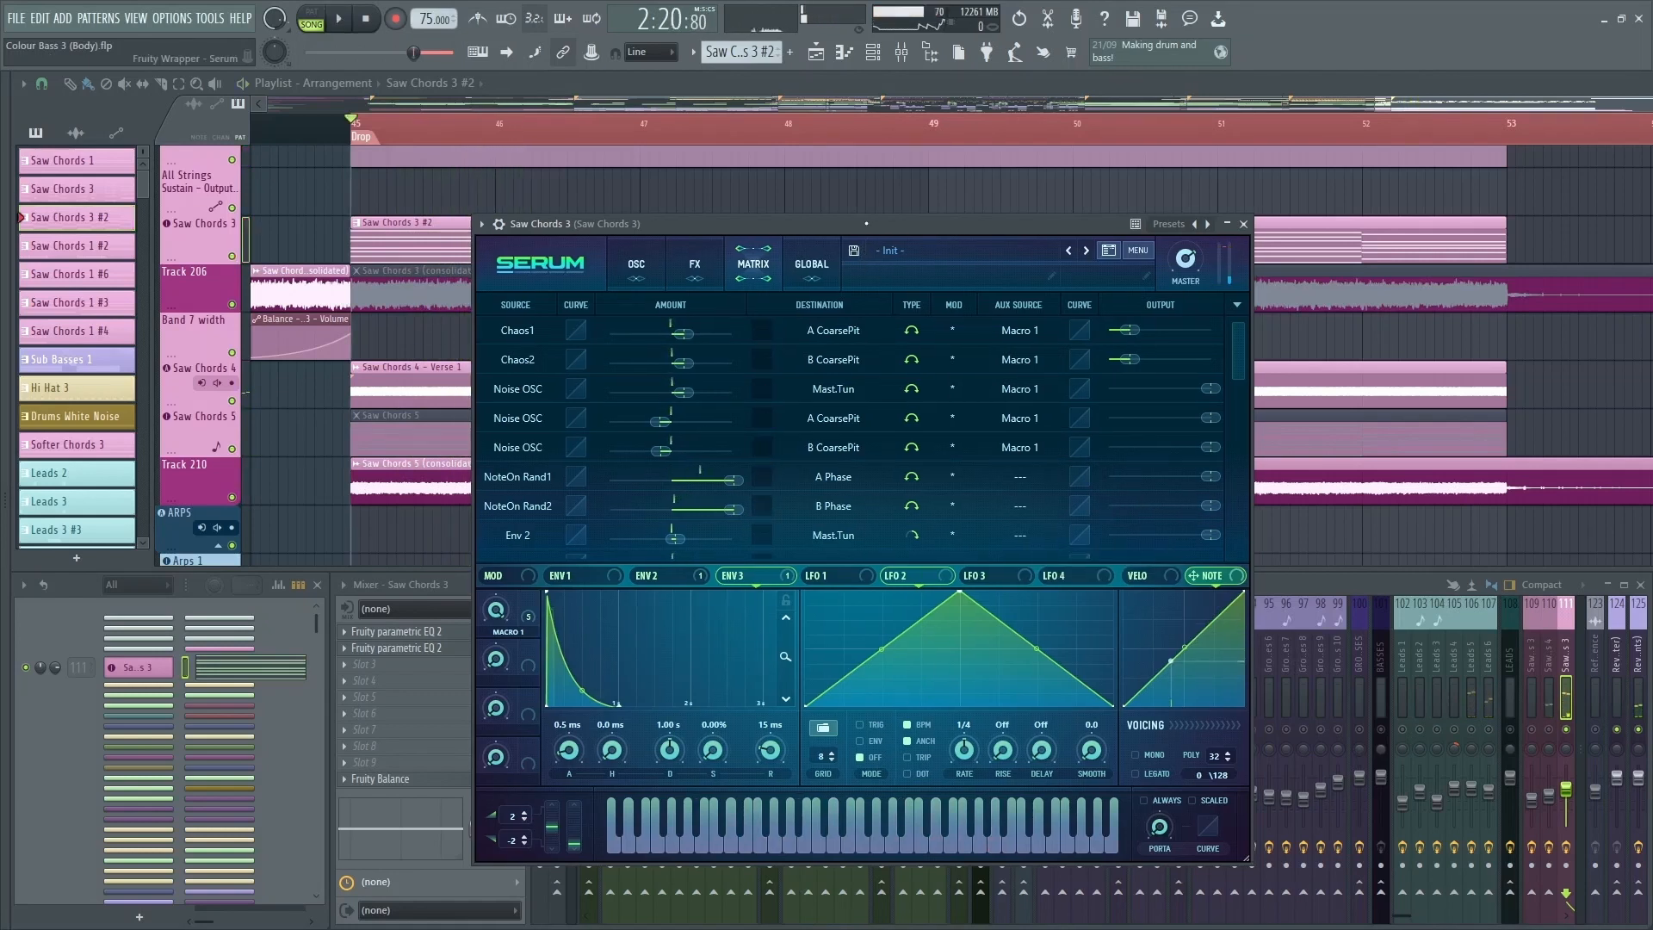
# Step: Examine the remaining modulation routings, Env 2 to master tuning and Env 3 to filter cutoff, and the Env 2 shape
pyautogui.moveTo(869, 224); pyautogui.dragTo(876, 197)
pyautogui.scroll(-3, 766, 365)
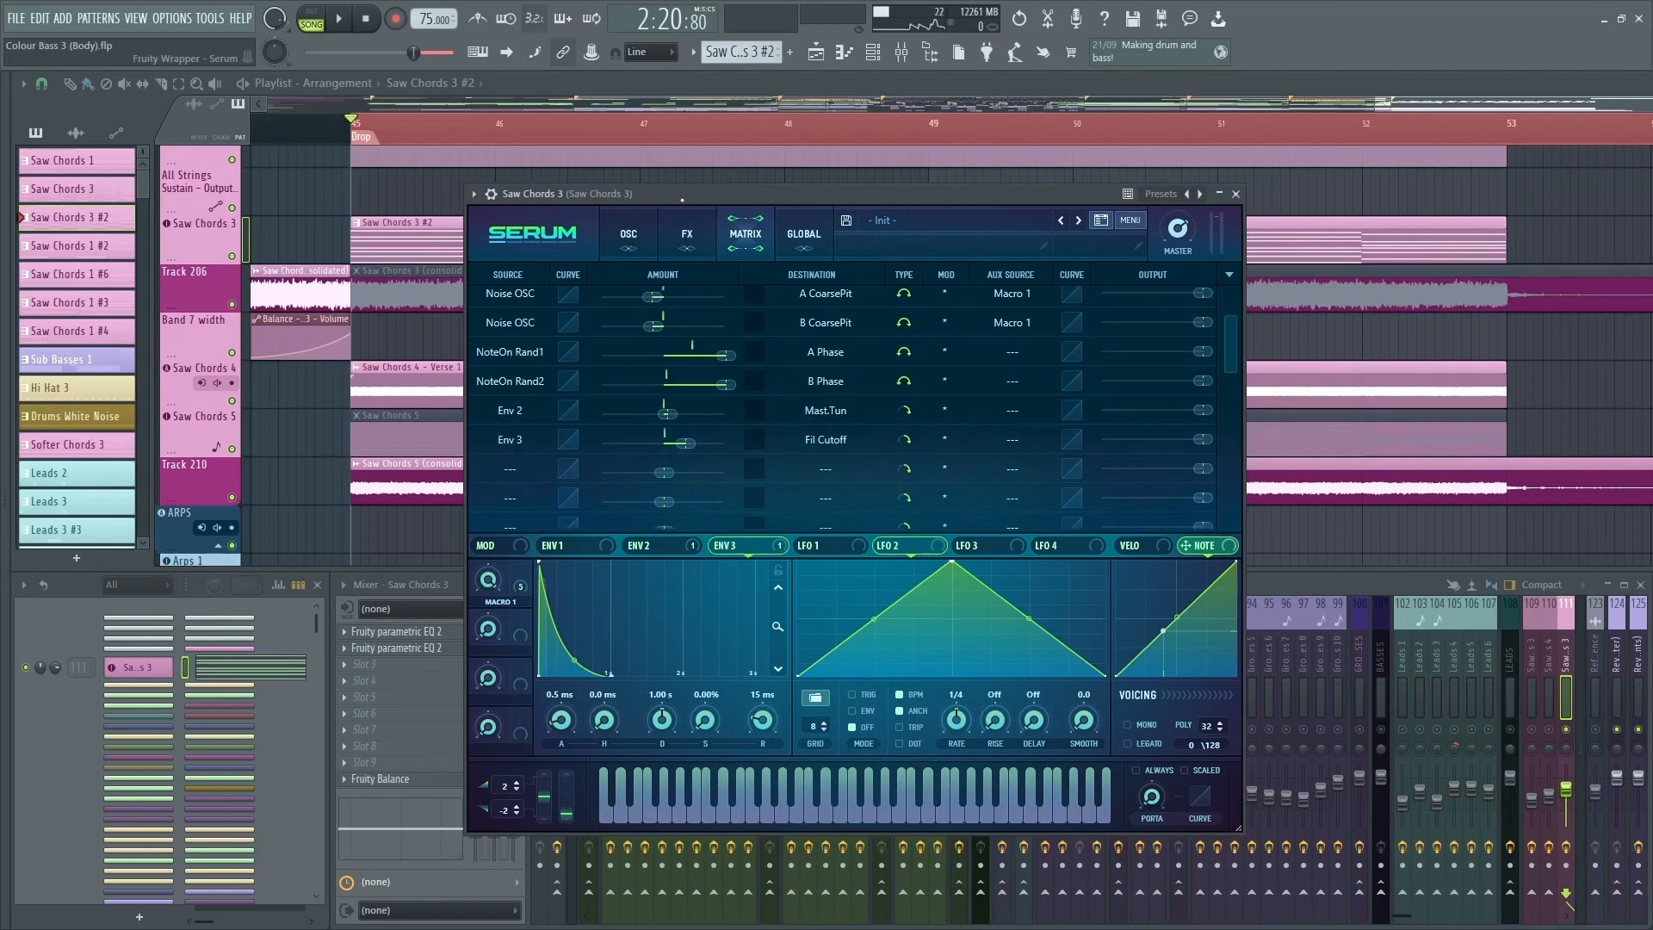
pyautogui.moveTo(675, 195); pyautogui.dragTo(669, 196)
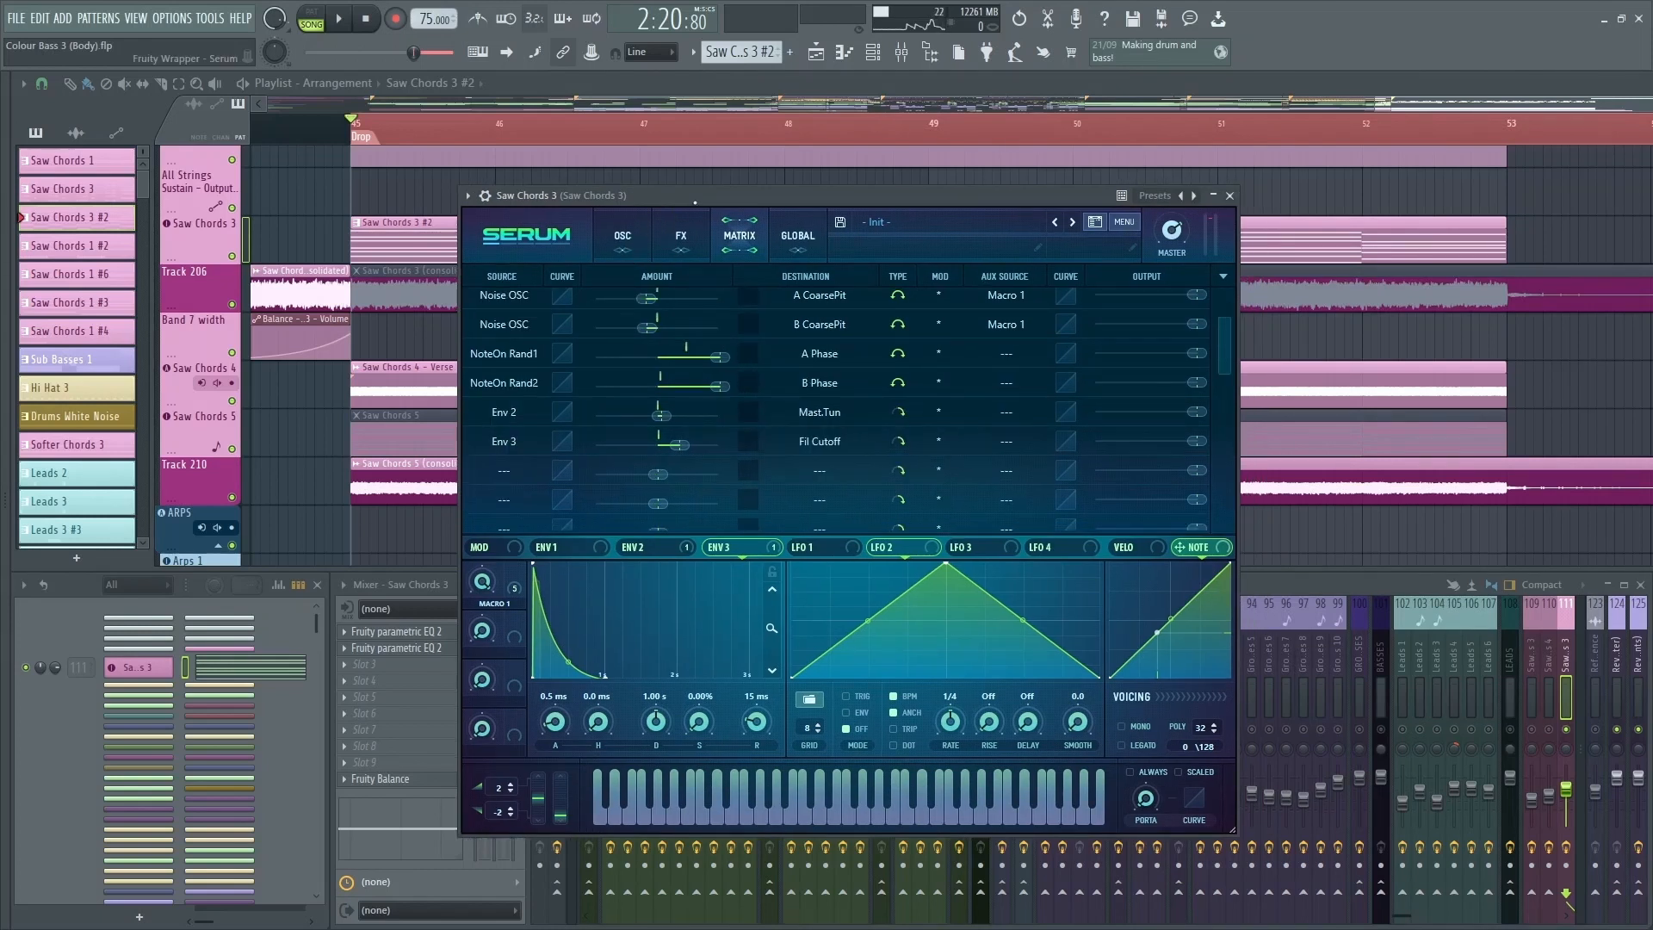
pyautogui.moveTo(735, 201); pyautogui.dragTo(796, 203)
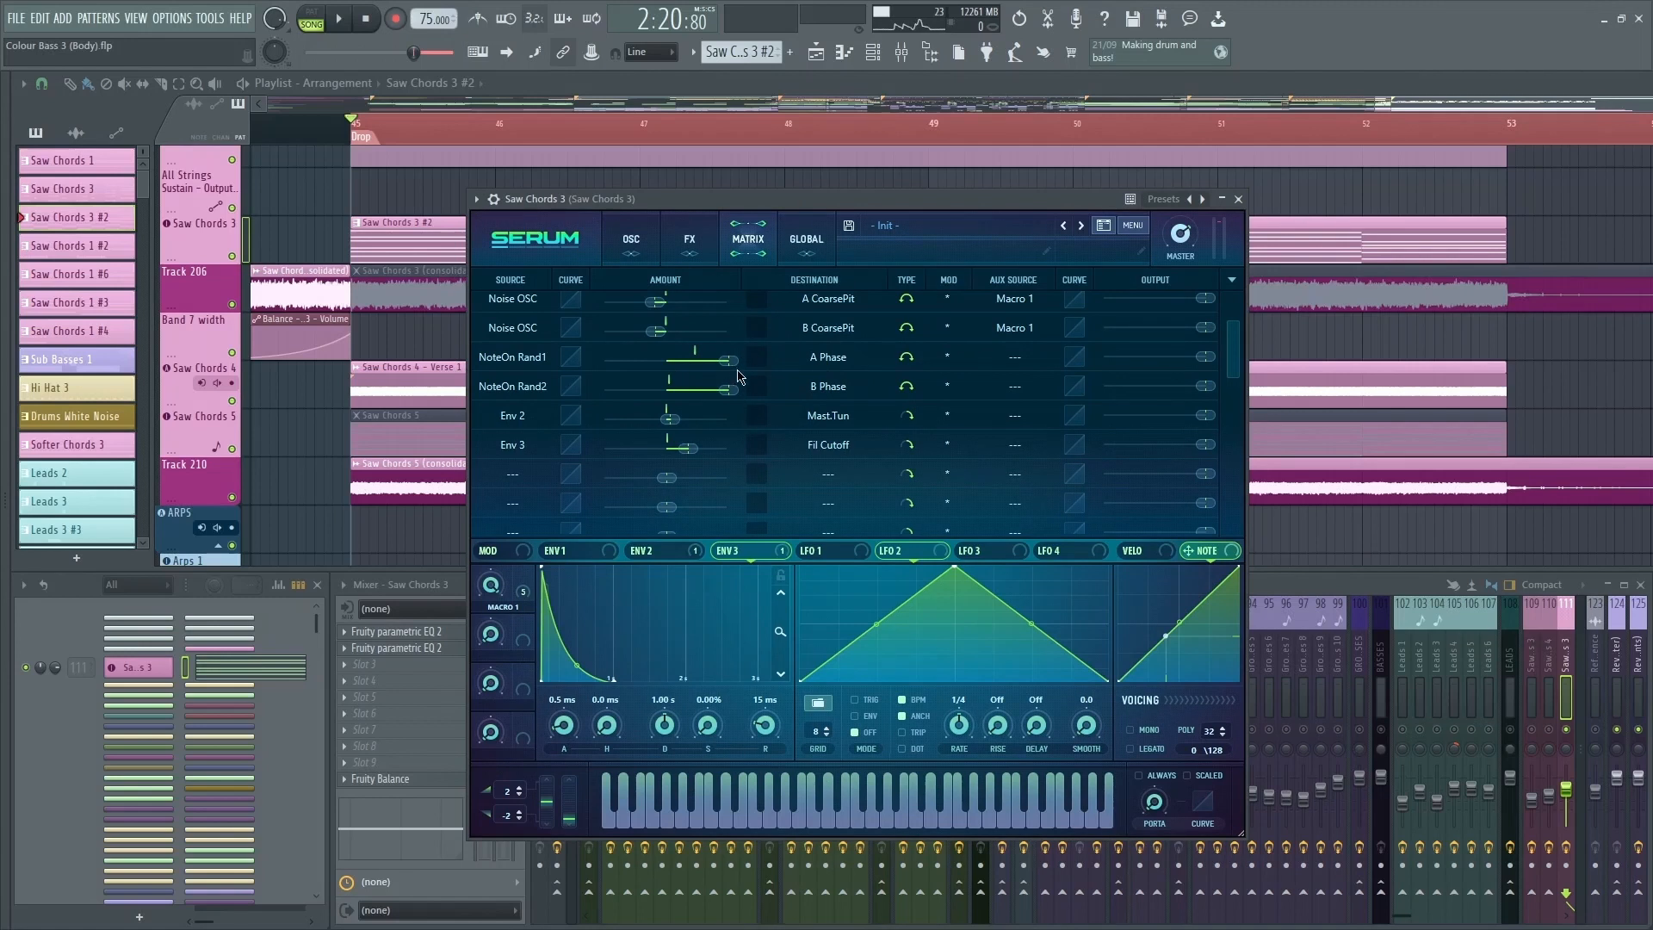
pyautogui.moveTo(739, 201); pyautogui.dragTo(726, 205)
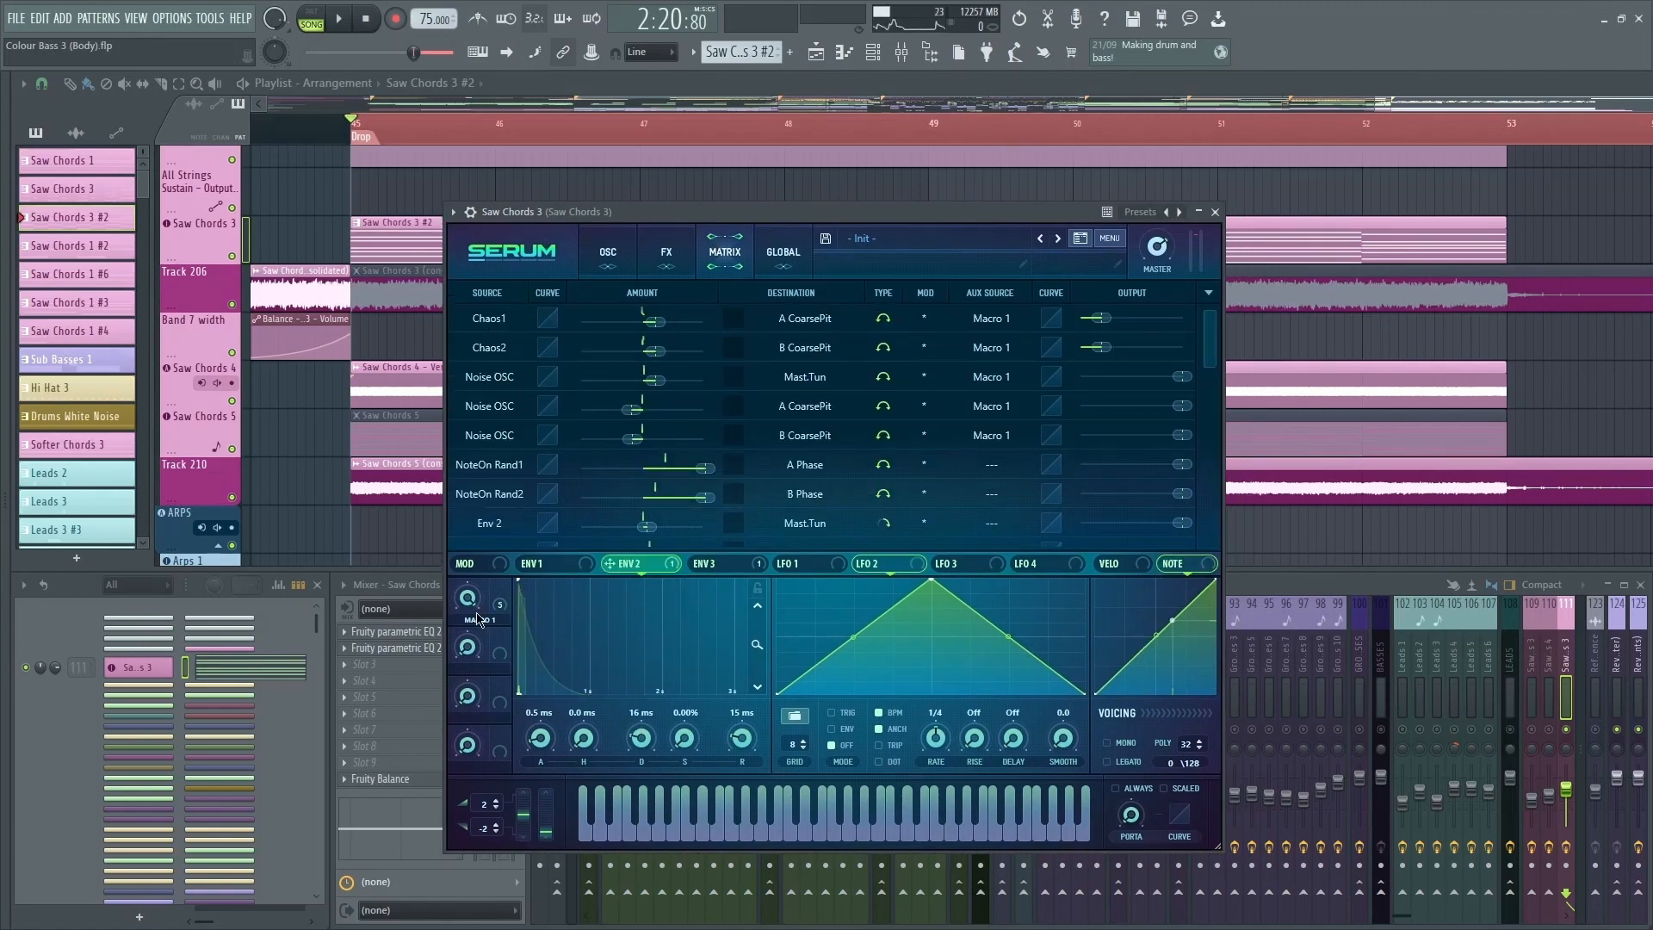
# Step: Sweep Macro 1 during playback to audition the amount of pitch modulation, finishing at 100%
pyautogui.moveTo(465, 614)
pyautogui.press('space')
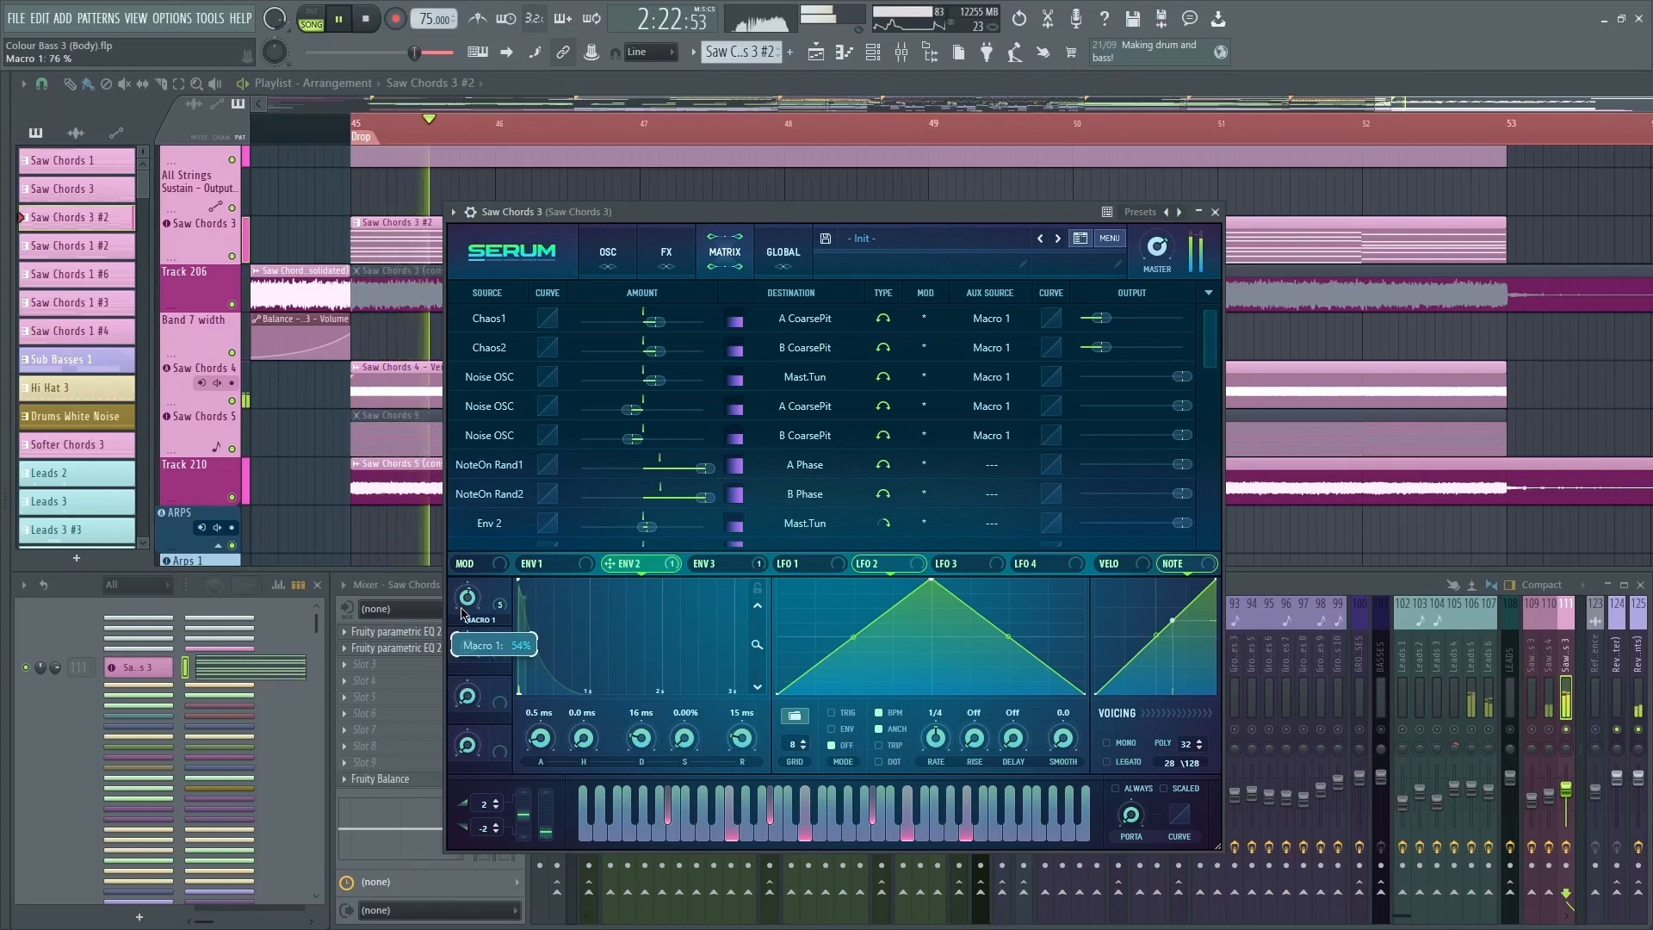
pyautogui.moveTo(461, 614); pyautogui.dragTo(411, 881)
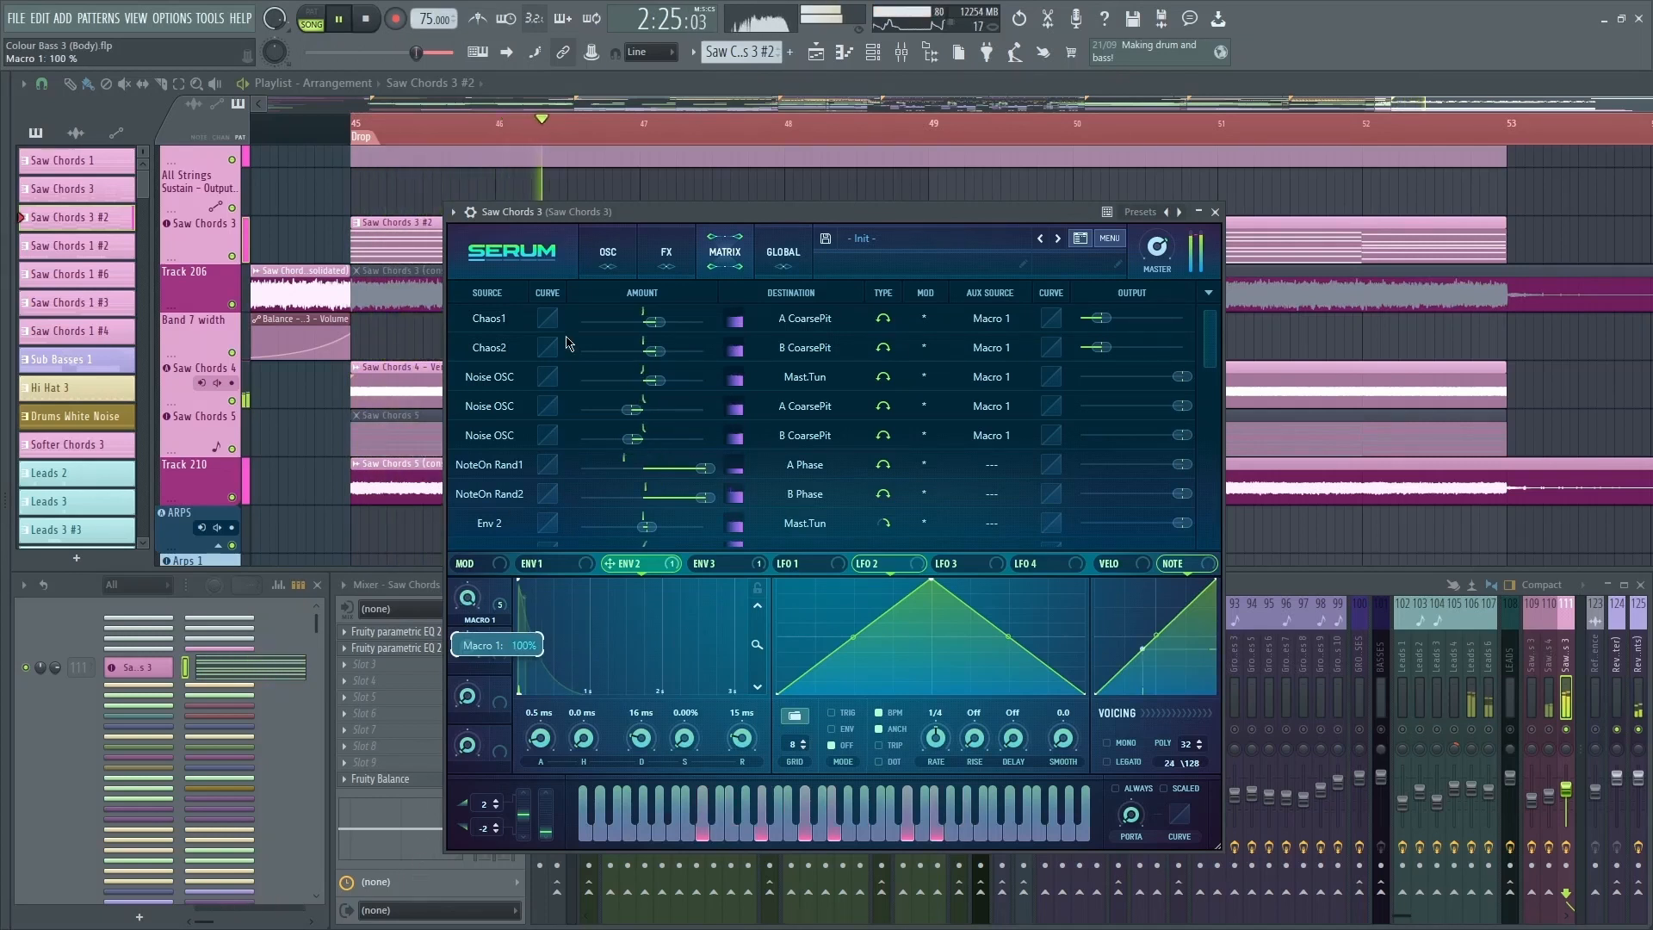
pyautogui.press('space')
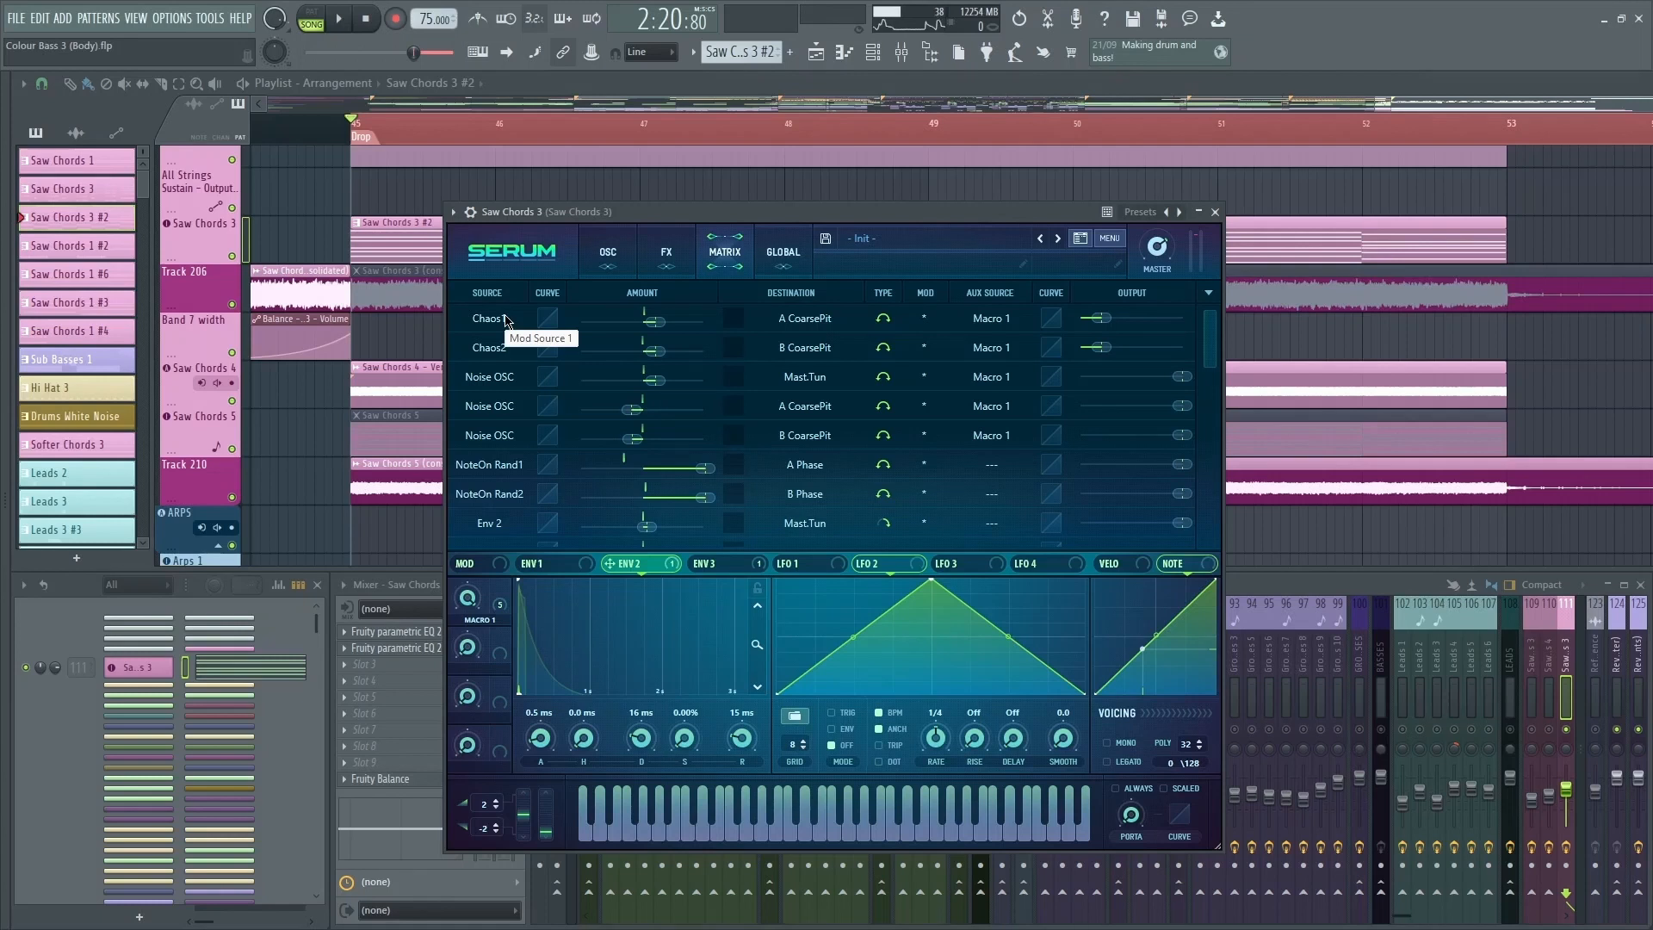
# Step: Check Saw Chords 3's oscillators and its delay, reverb, compressor and equalizer effects, and close the synth
pyautogui.click(613, 254)
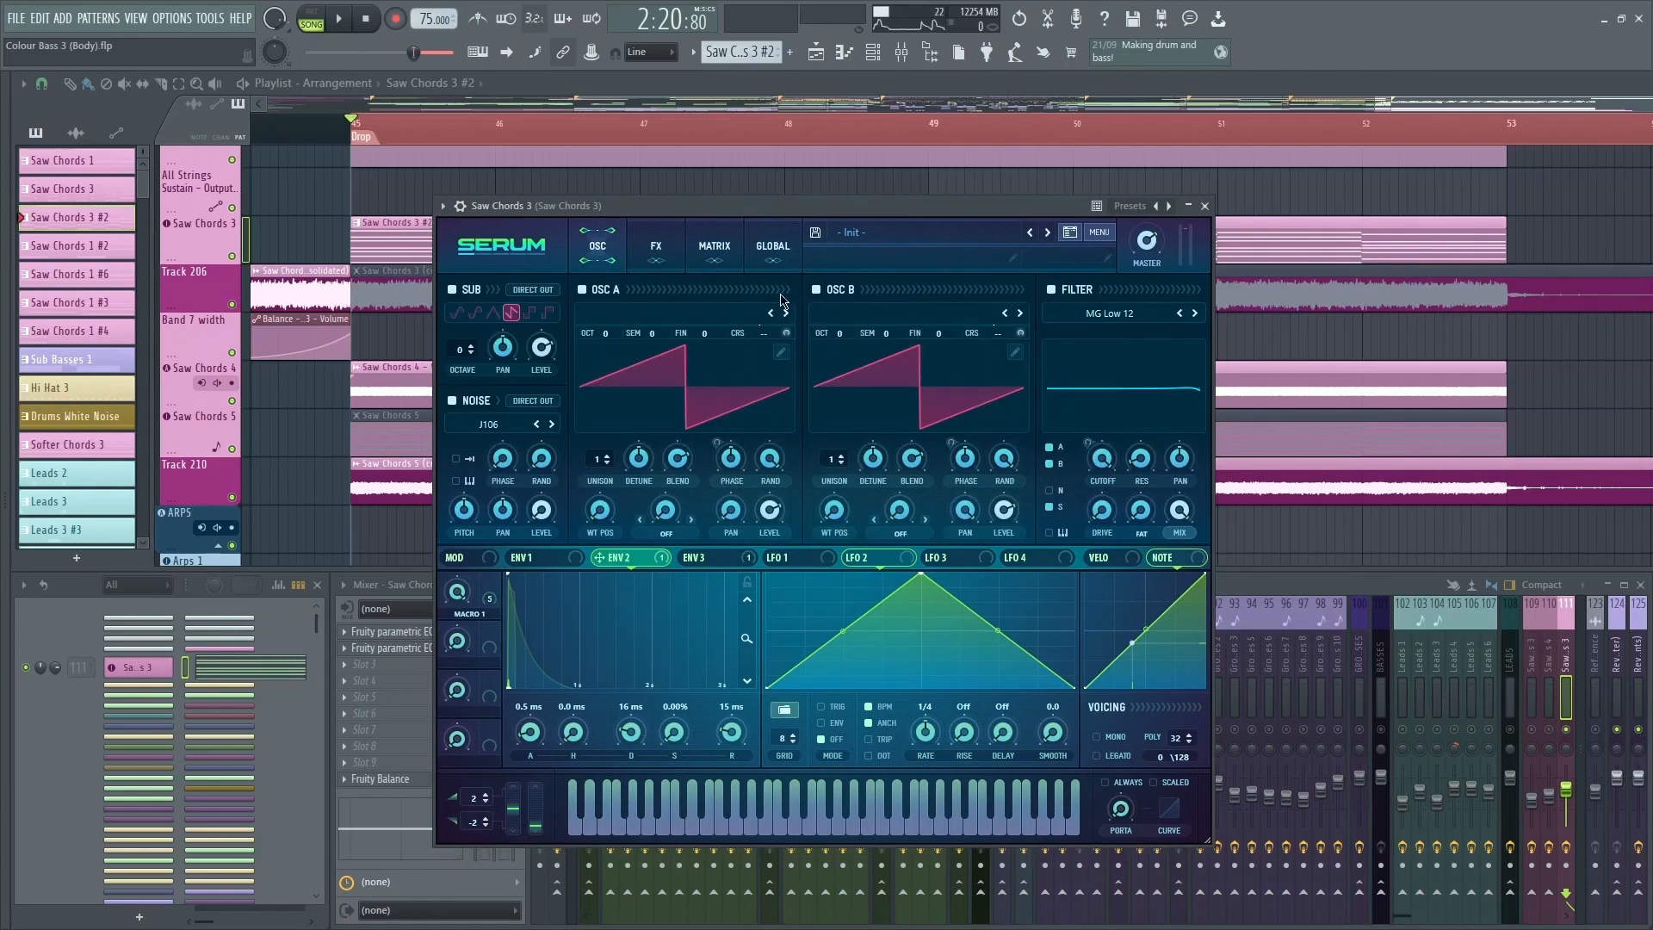
pyautogui.click(657, 248)
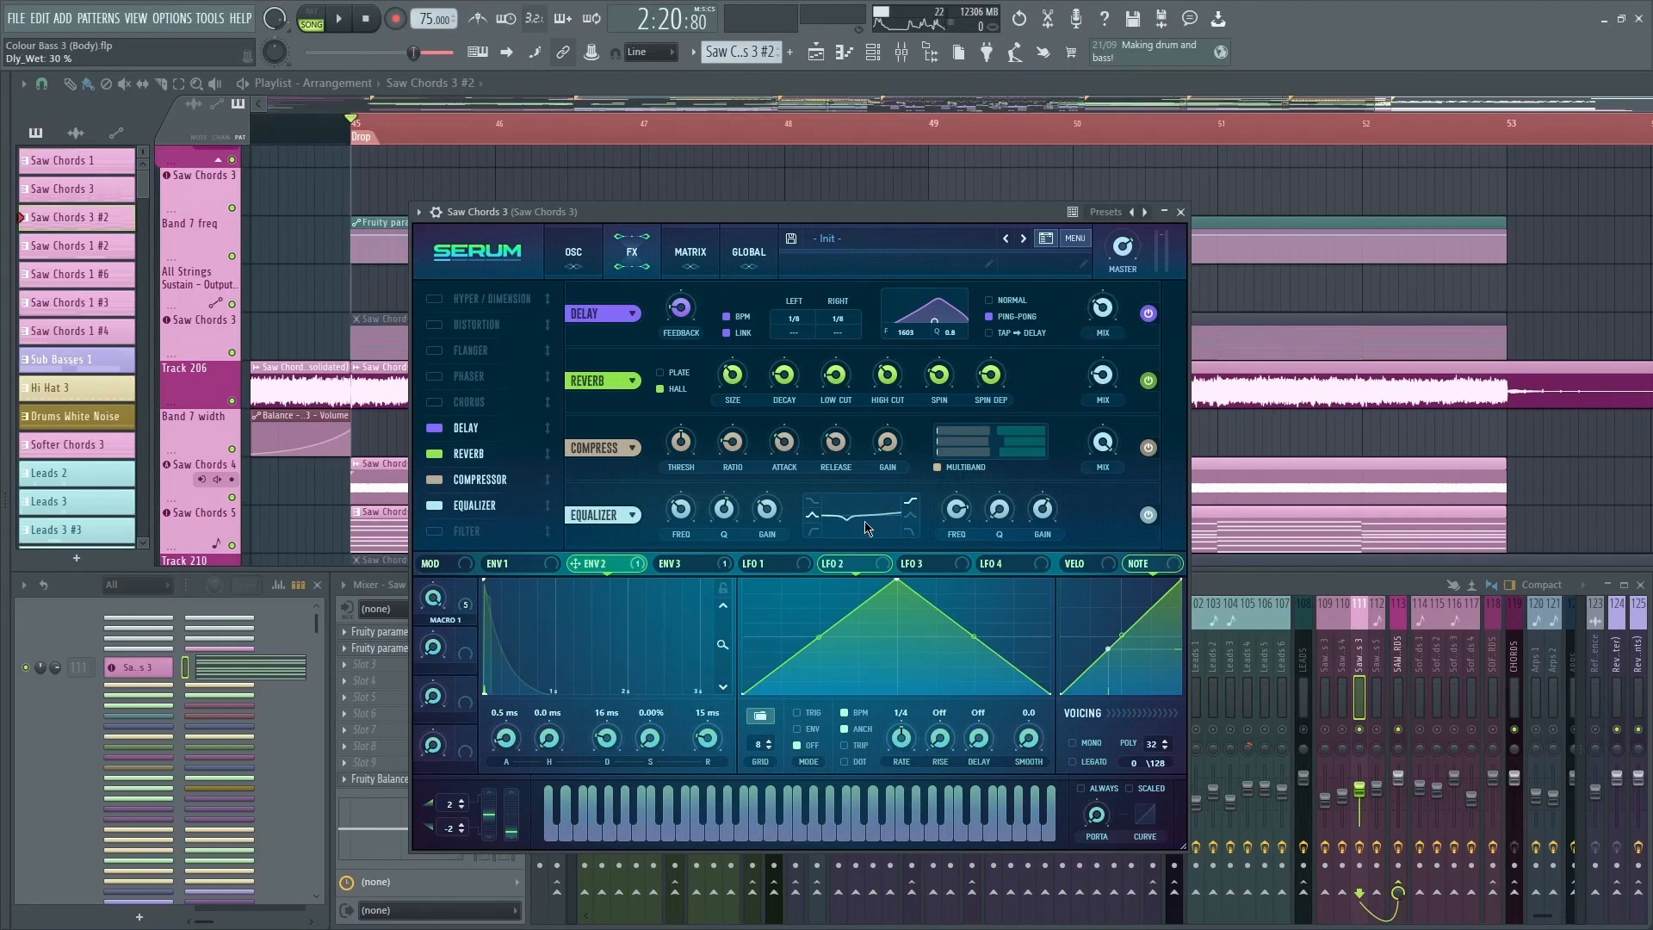
pyautogui.moveTo(685, 516)
pyautogui.click(1181, 212)
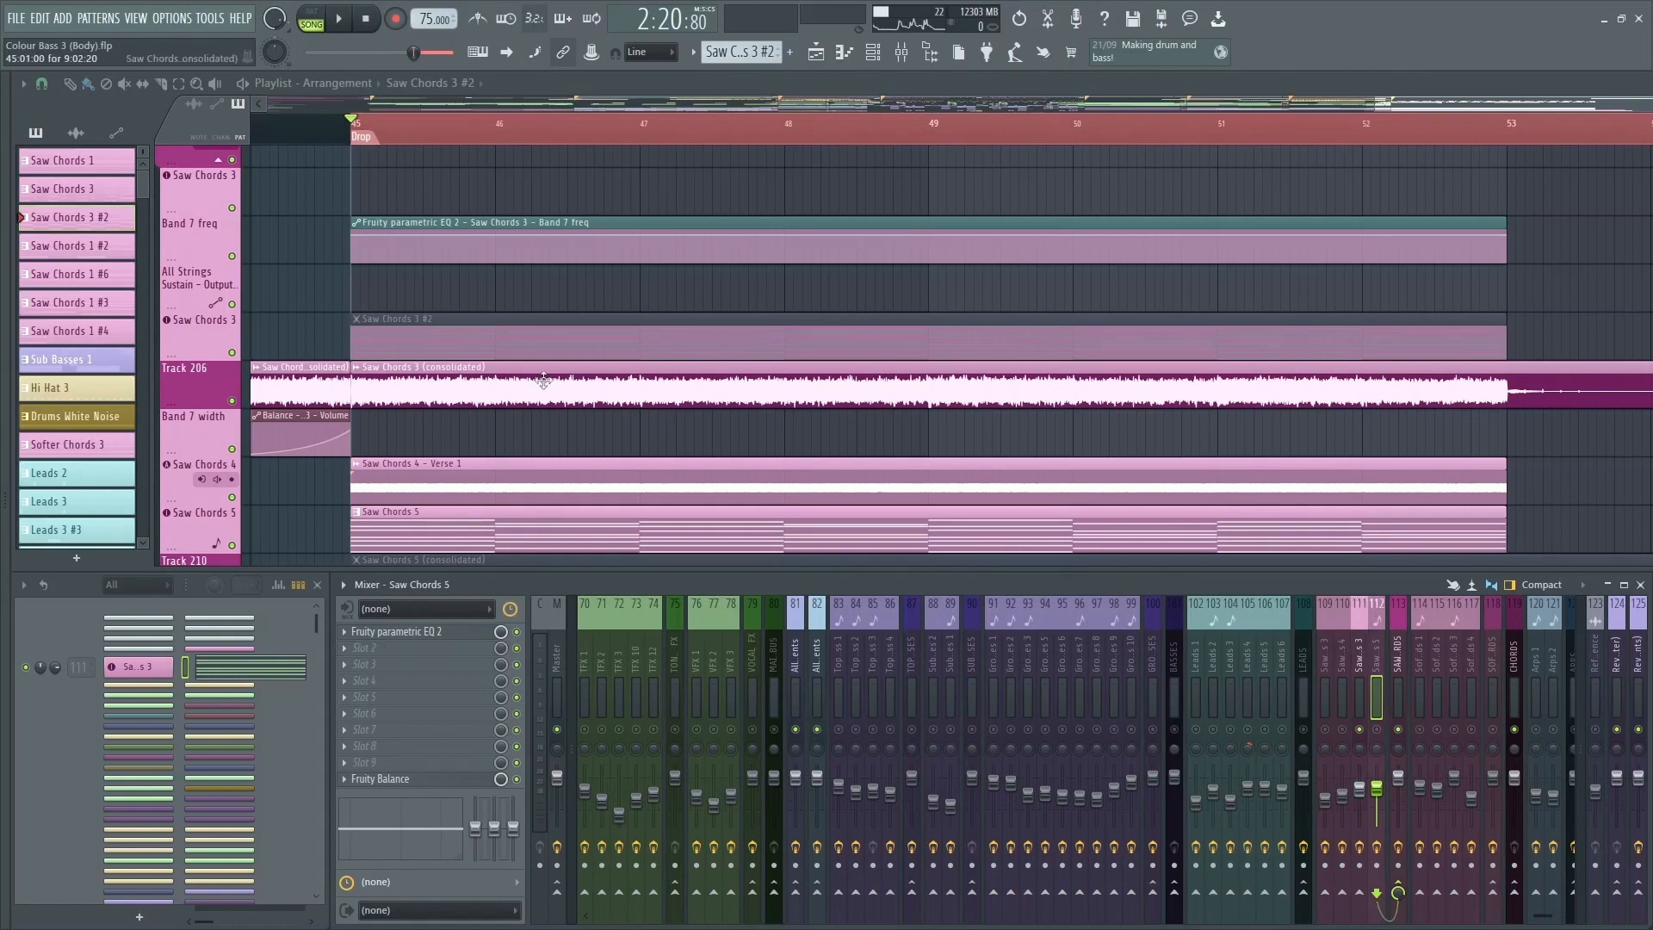
# Step: Play the Saw Chords 5 layer from the start of the drop and open its Serum patch
pyautogui.scroll(-2, 442, 326)
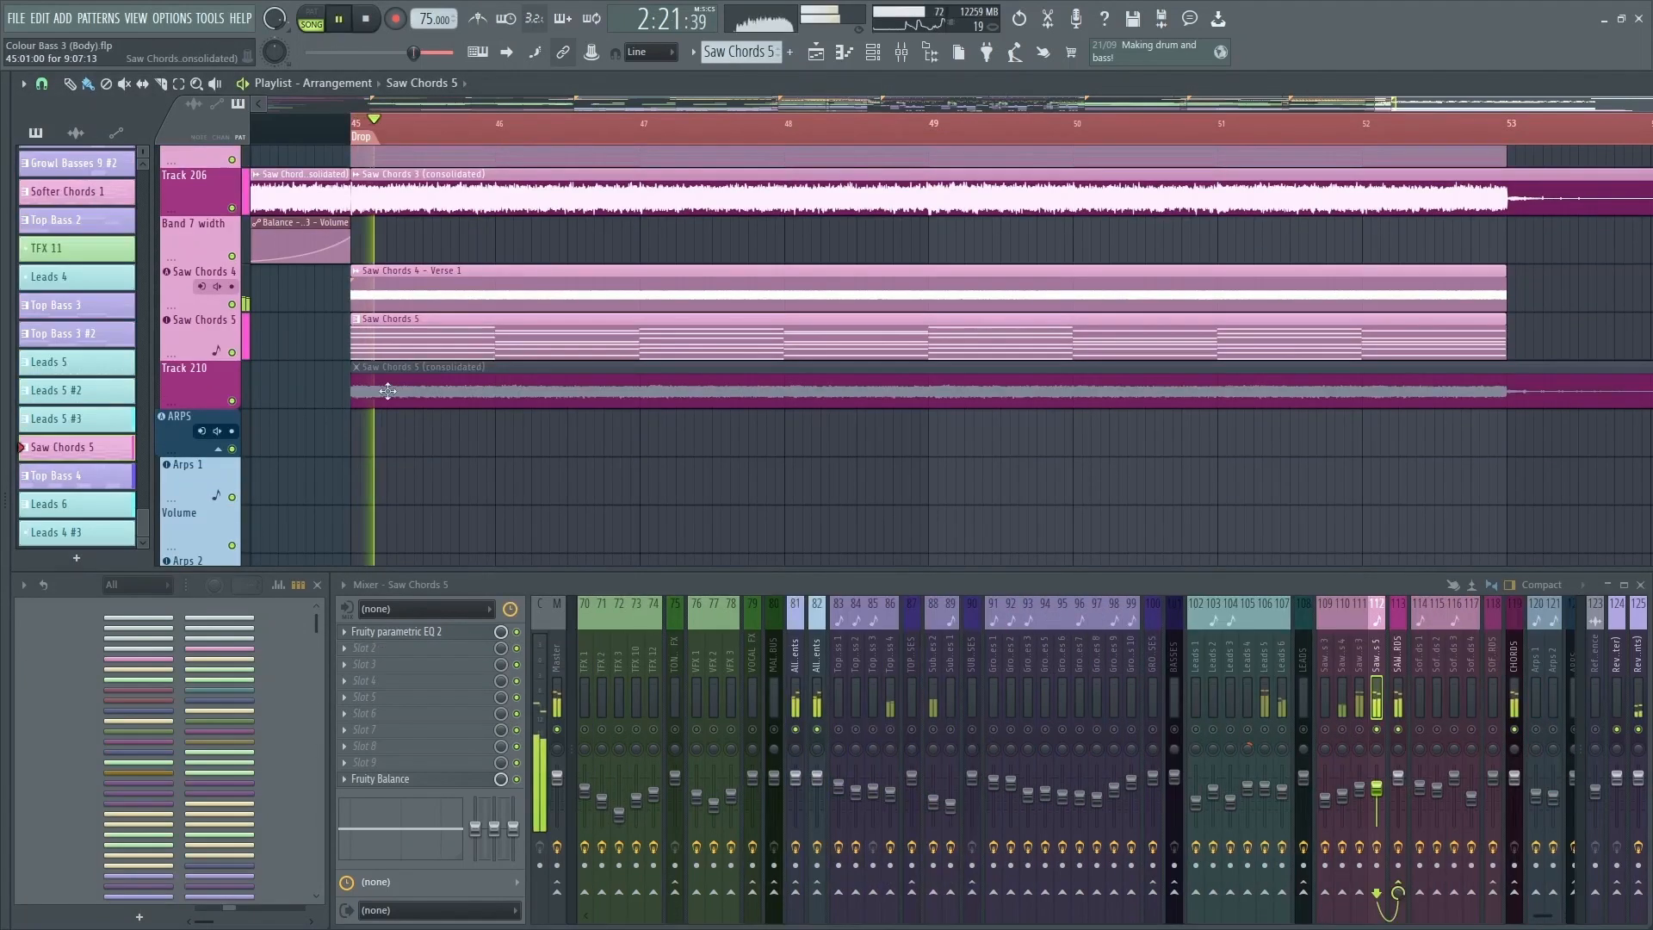
pyautogui.press('space')
pyautogui.click(217, 352)
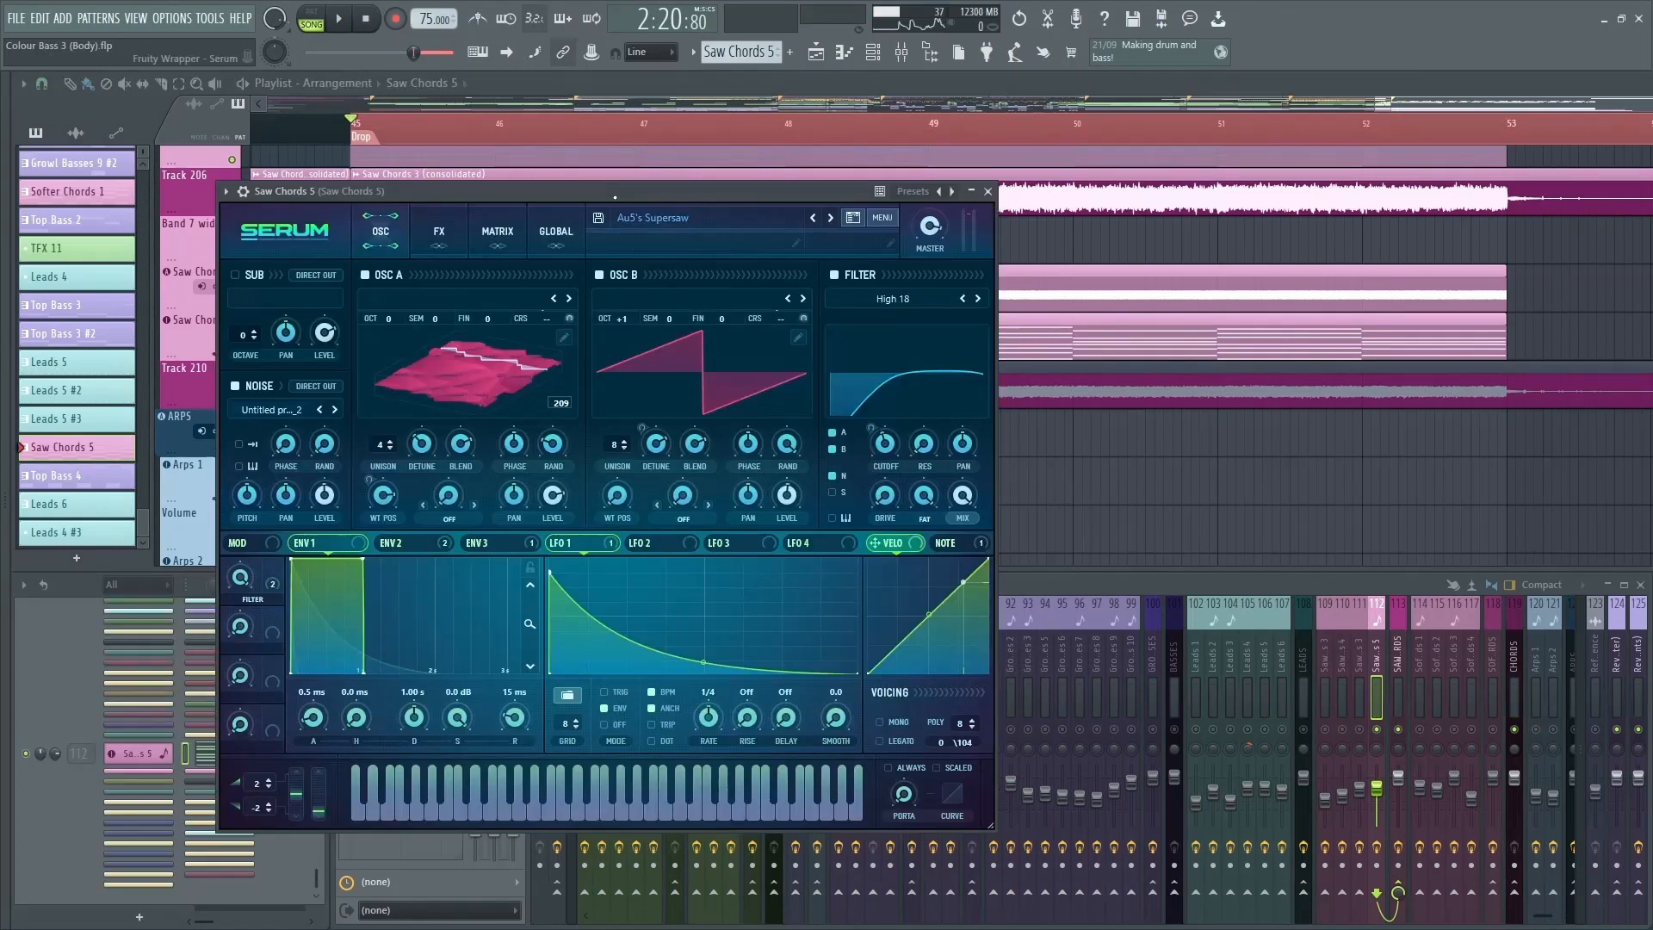
# Step: Inspect OSC A's wavetable in 2D and 3D views and review the Resample to OSC A option
pyautogui.click(462, 349)
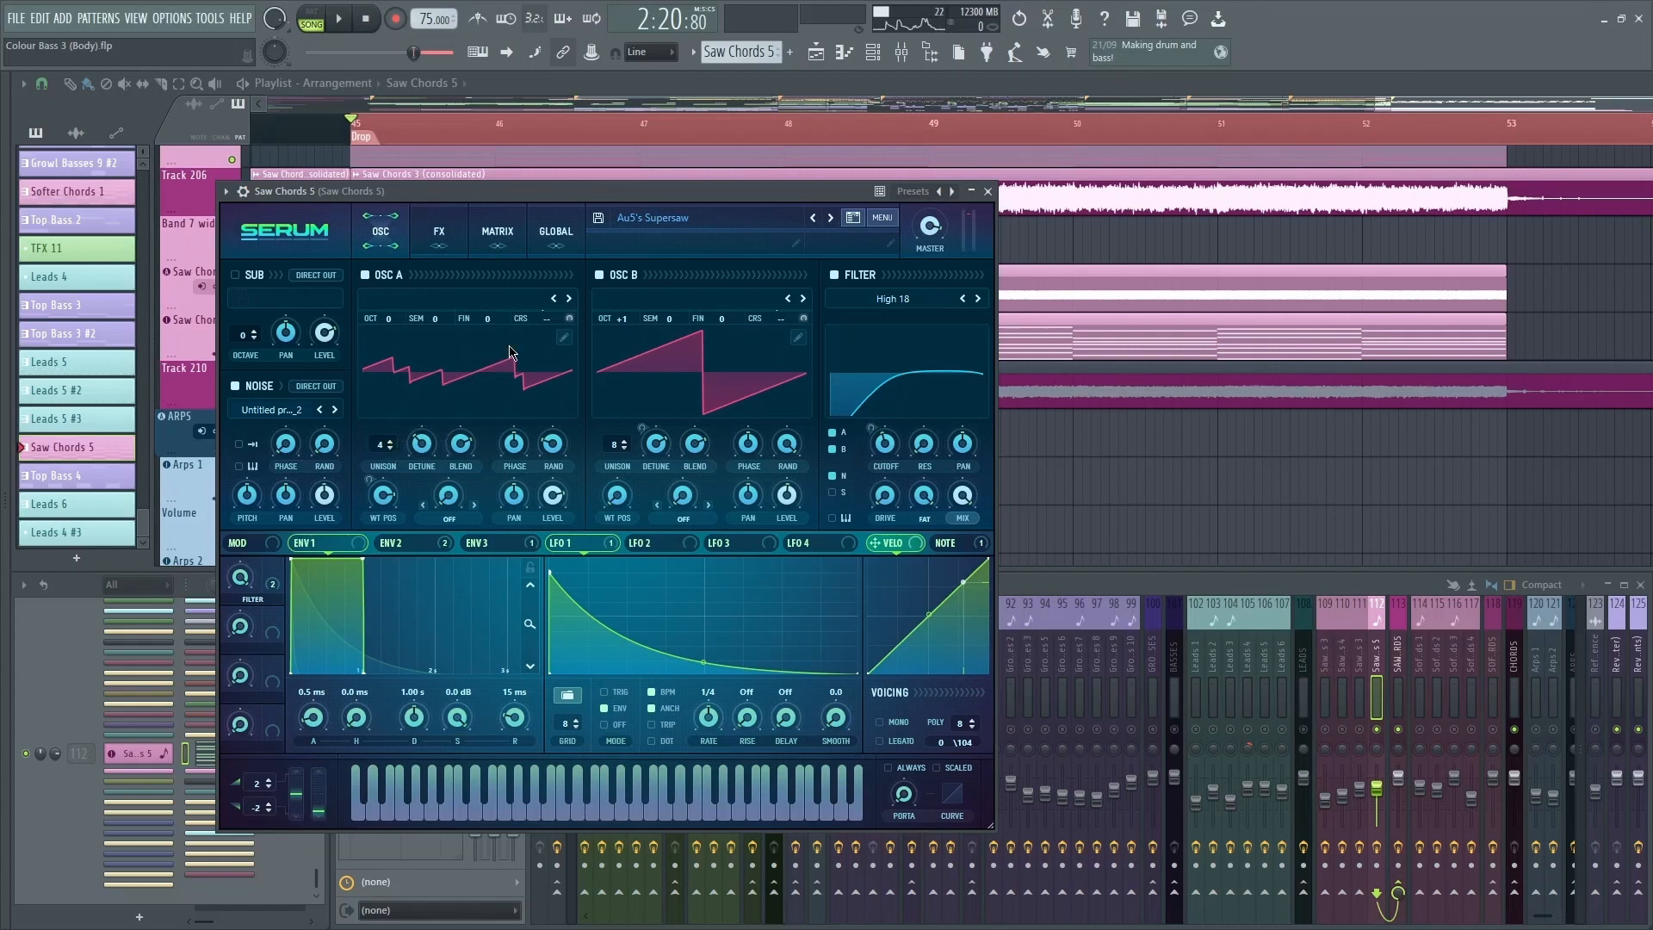
pyautogui.click(861, 218)
pyautogui.click(874, 217)
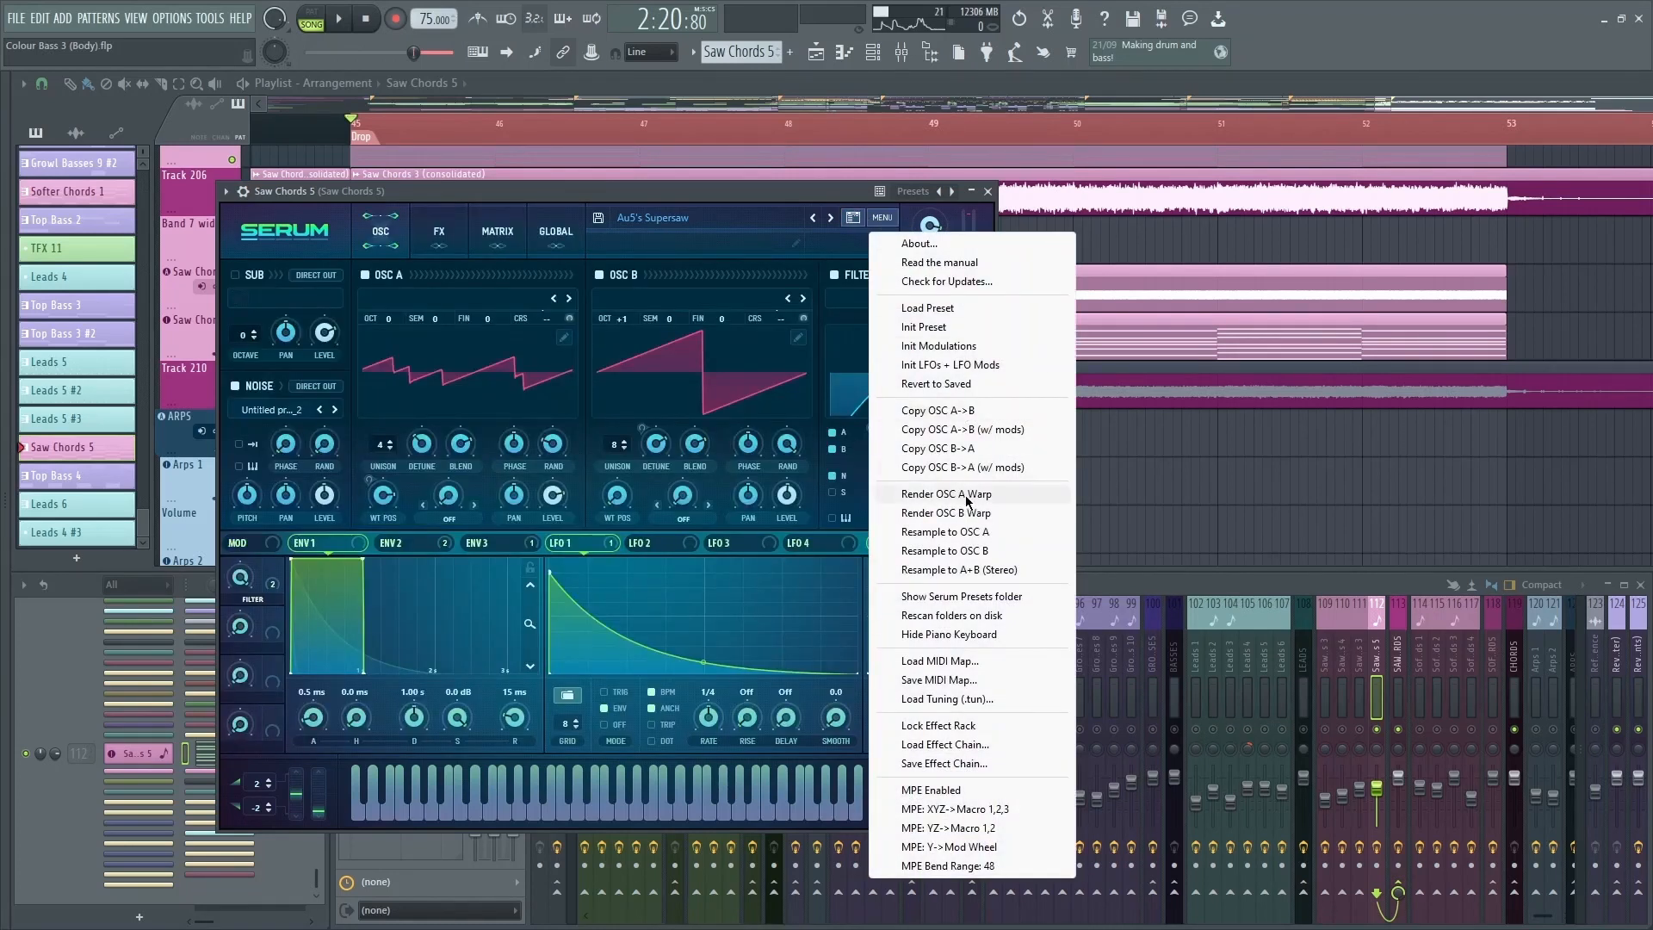
pyautogui.click(971, 532)
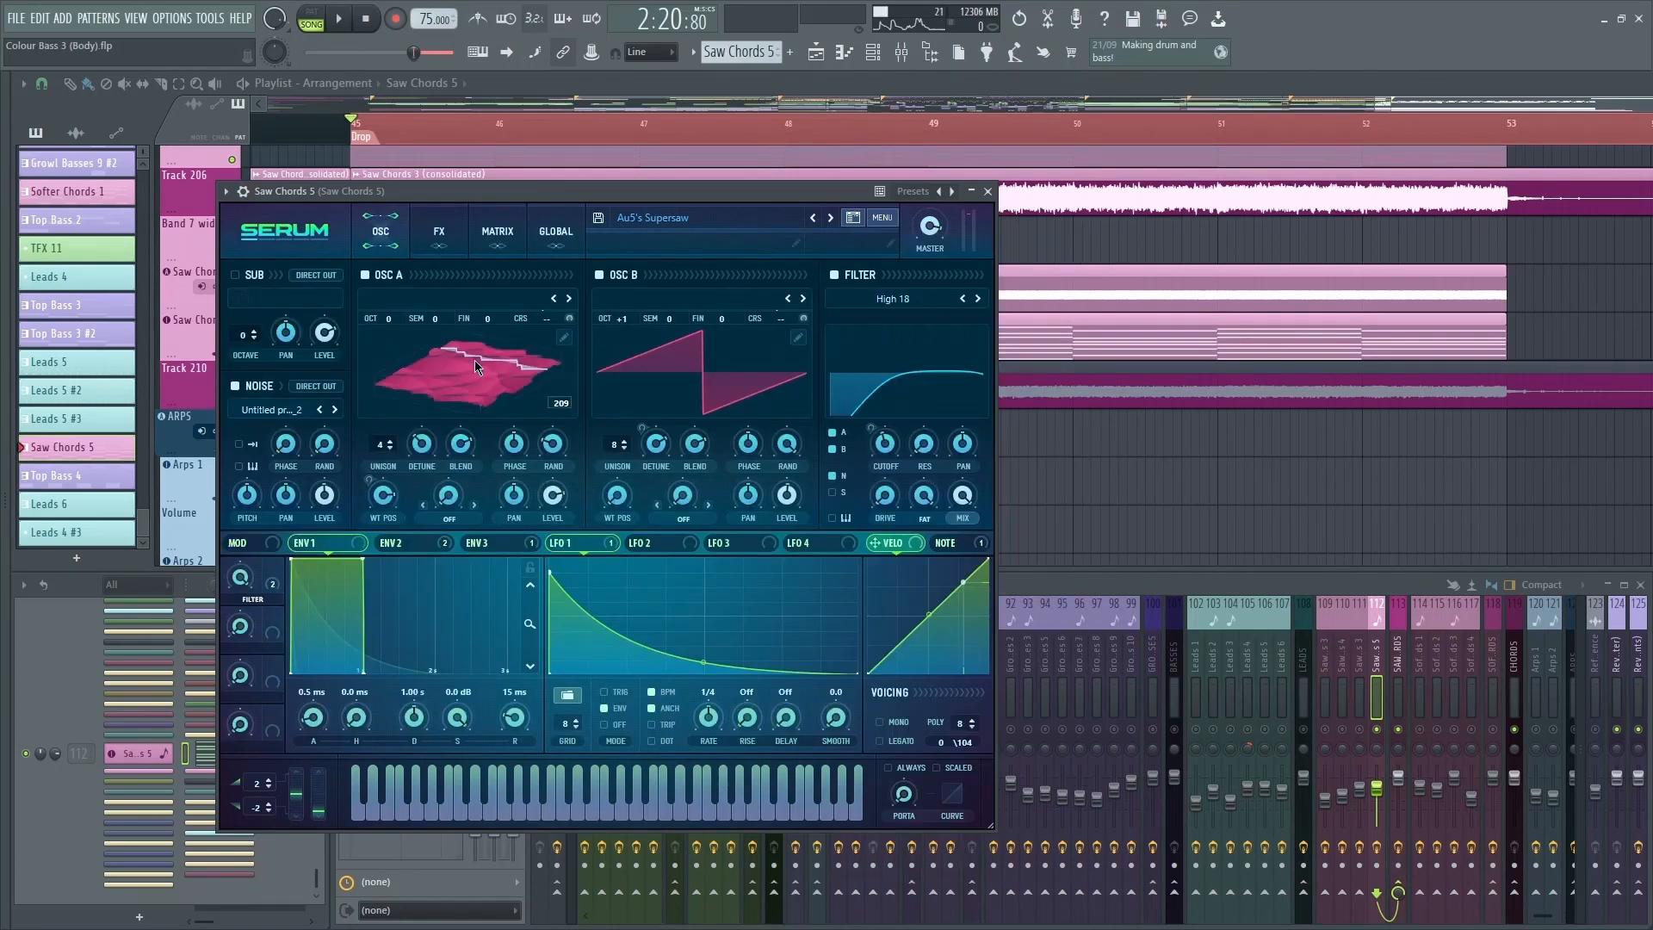
# Step: Turn off OSC B in Saw Chords 5, play the drop to hear the layer without it, and turn it back on
pyautogui.click(599, 274)
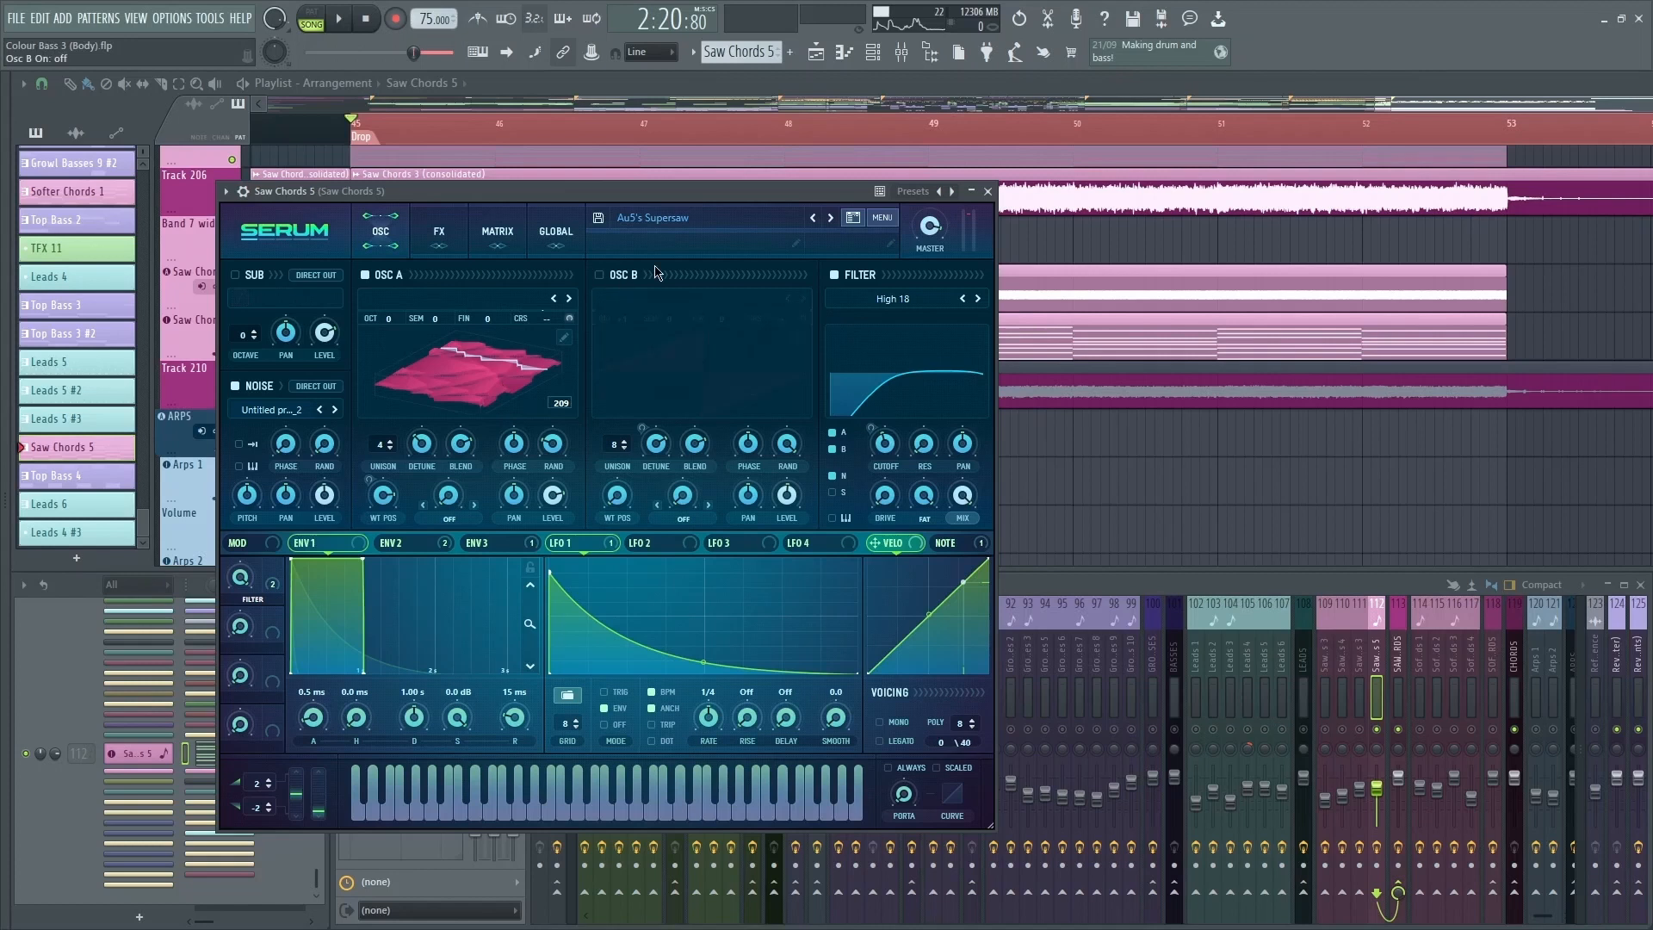
pyautogui.press('space')
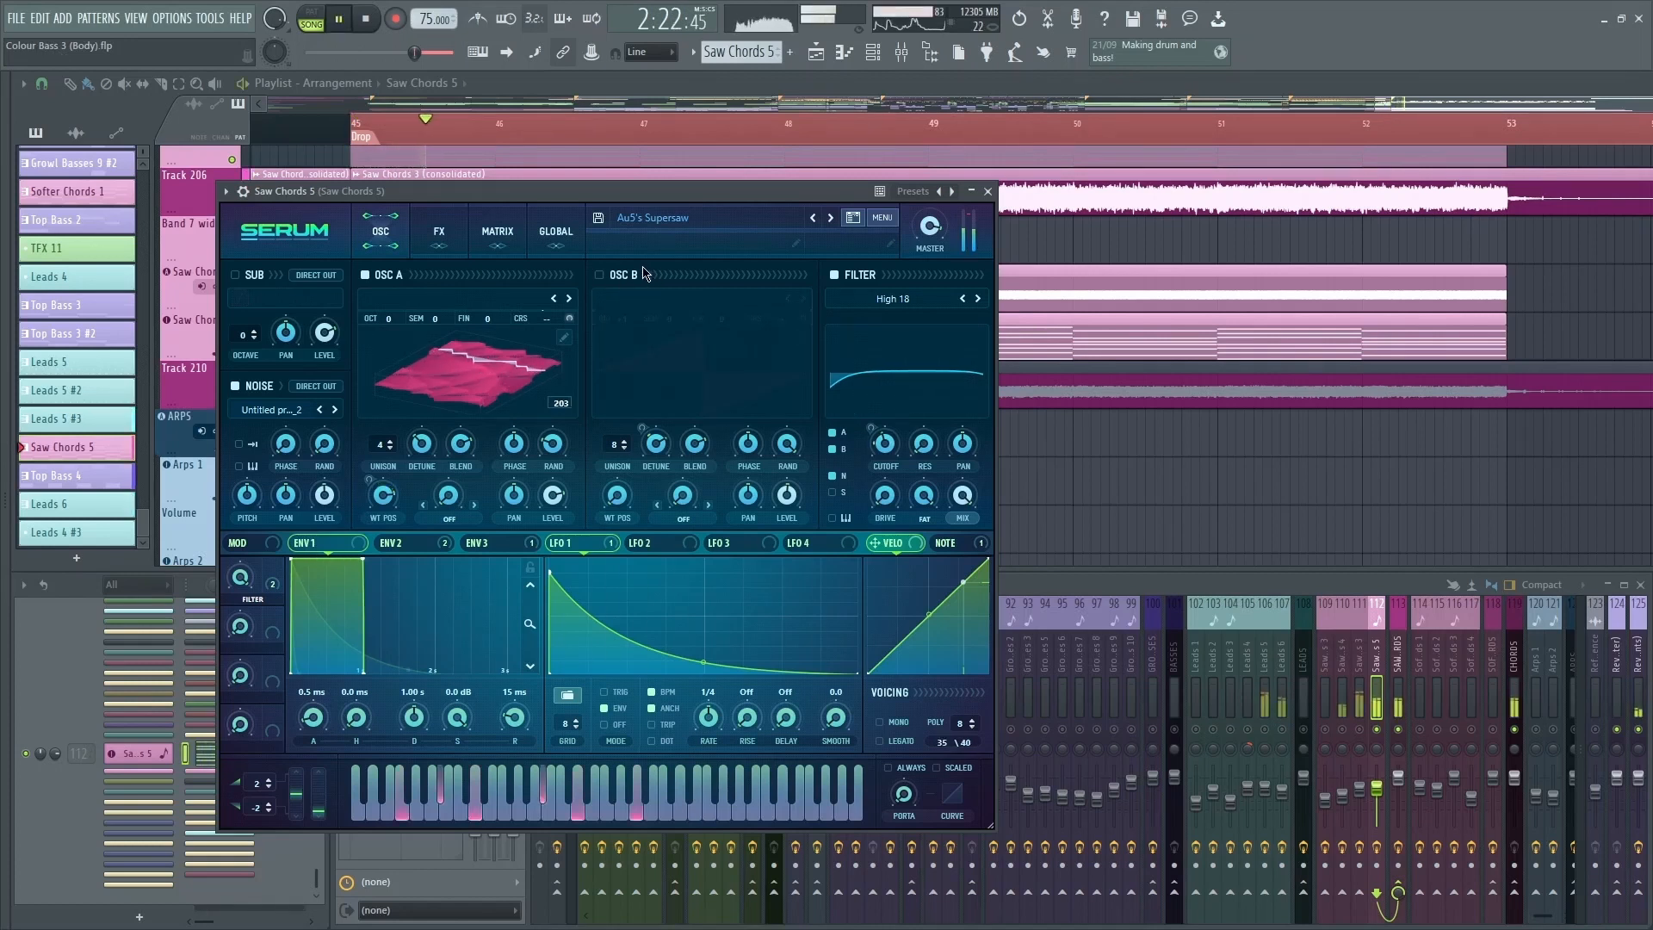
pyautogui.press('space')
pyautogui.click(599, 275)
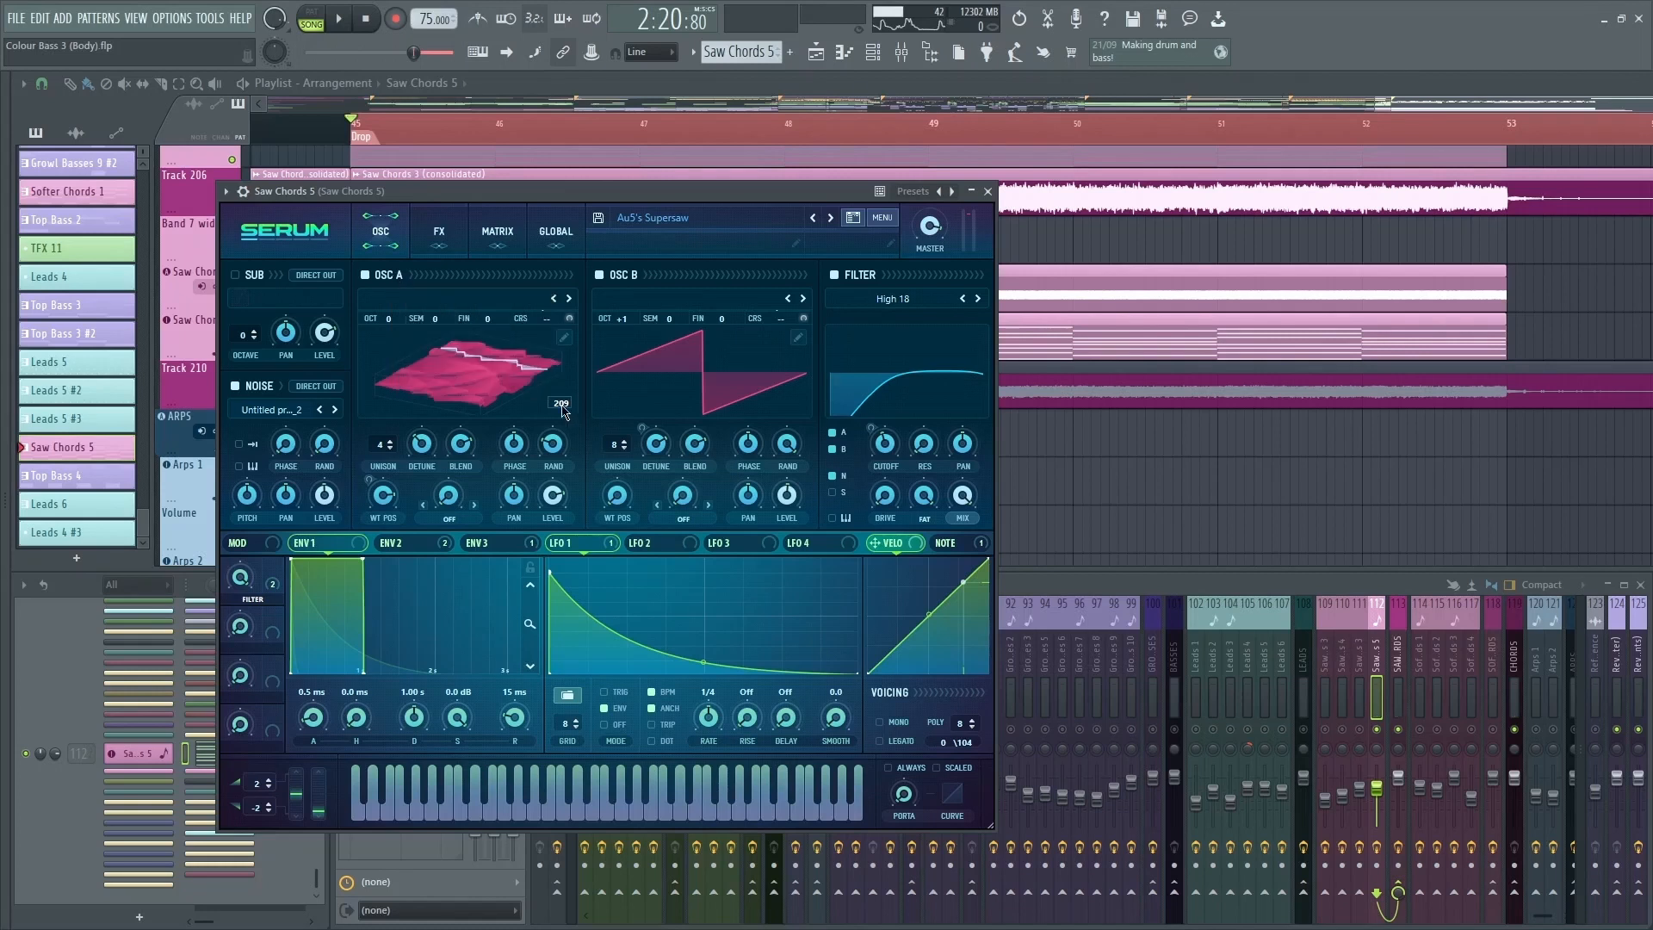
# Step: Turn off OSC A in Saw Chords 5 and play the drop to hear the layer without it
pyautogui.click(387, 279)
pyautogui.press('space')
pyautogui.press('space')
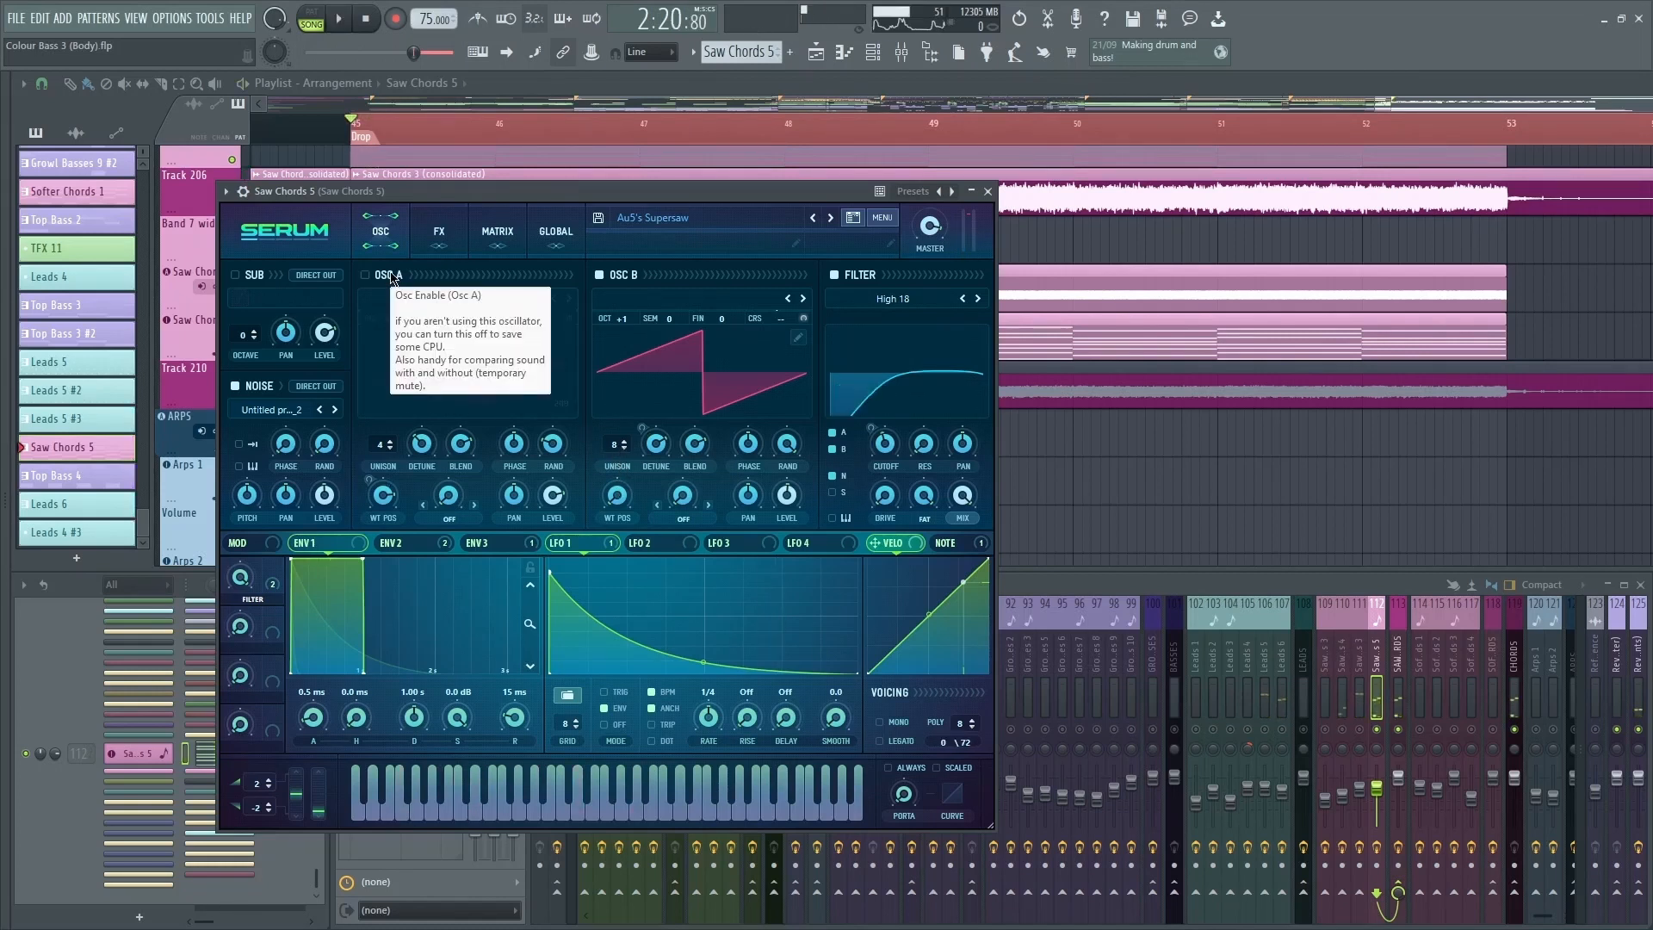
# Step: Play Saw Chords 5 with both oscillators off to hear only its noise source, and turn OSC A and OSC B back on
pyautogui.scroll(-10, 138, 754)
pyautogui.click(138, 753)
pyautogui.press('space')
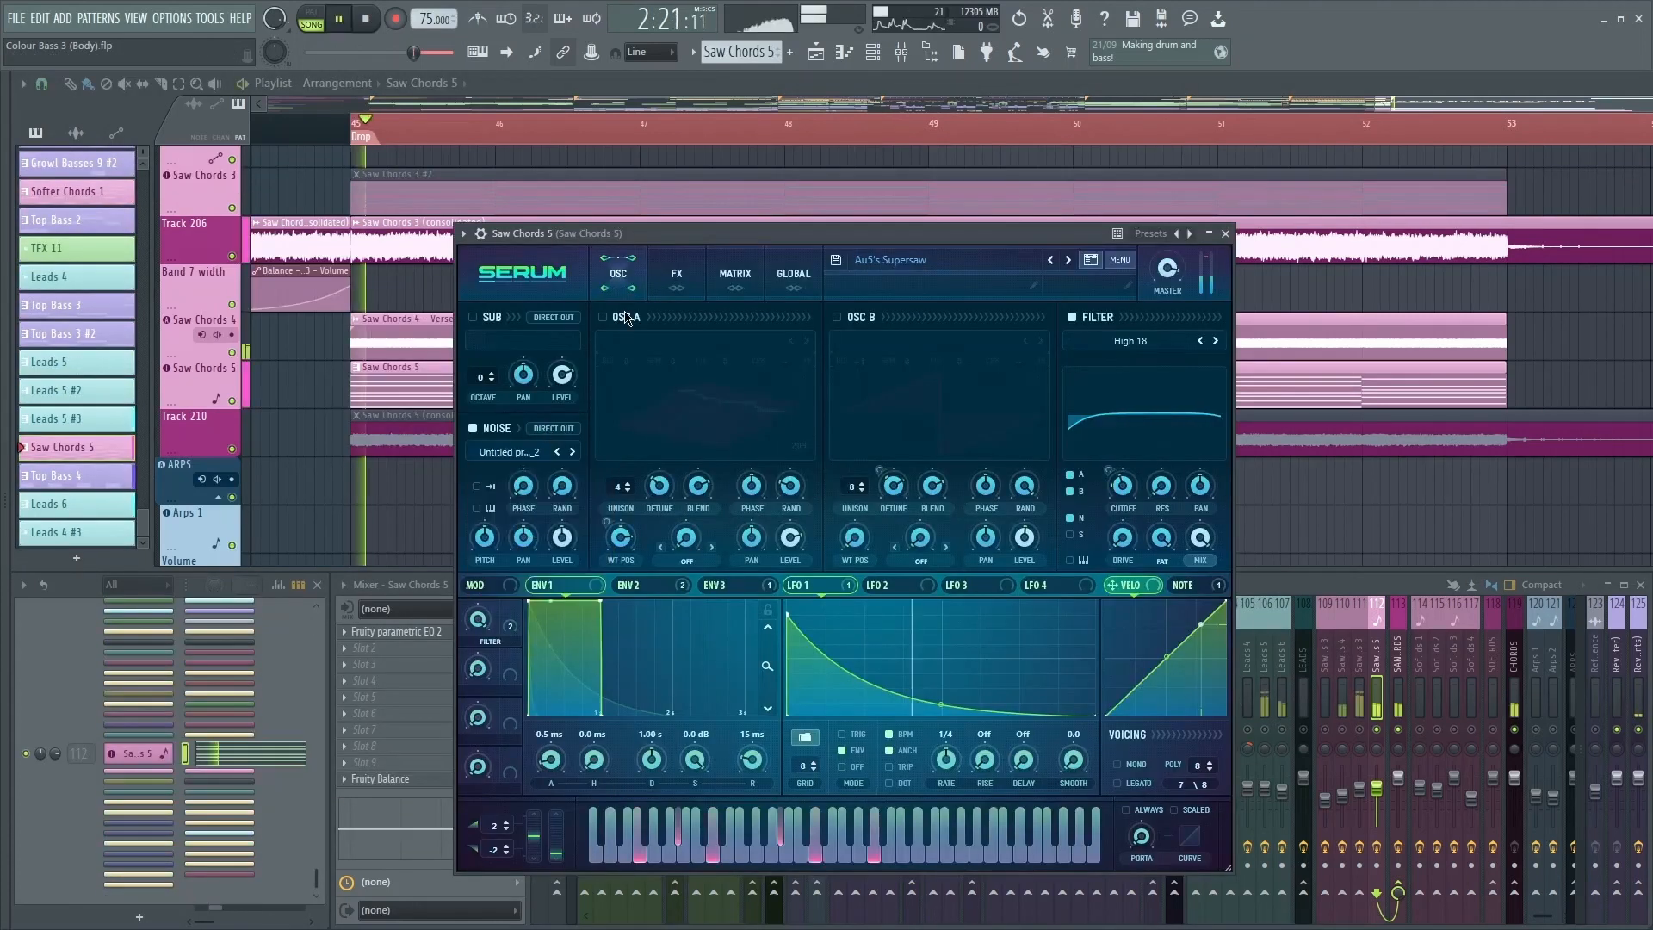
pyautogui.press('space')
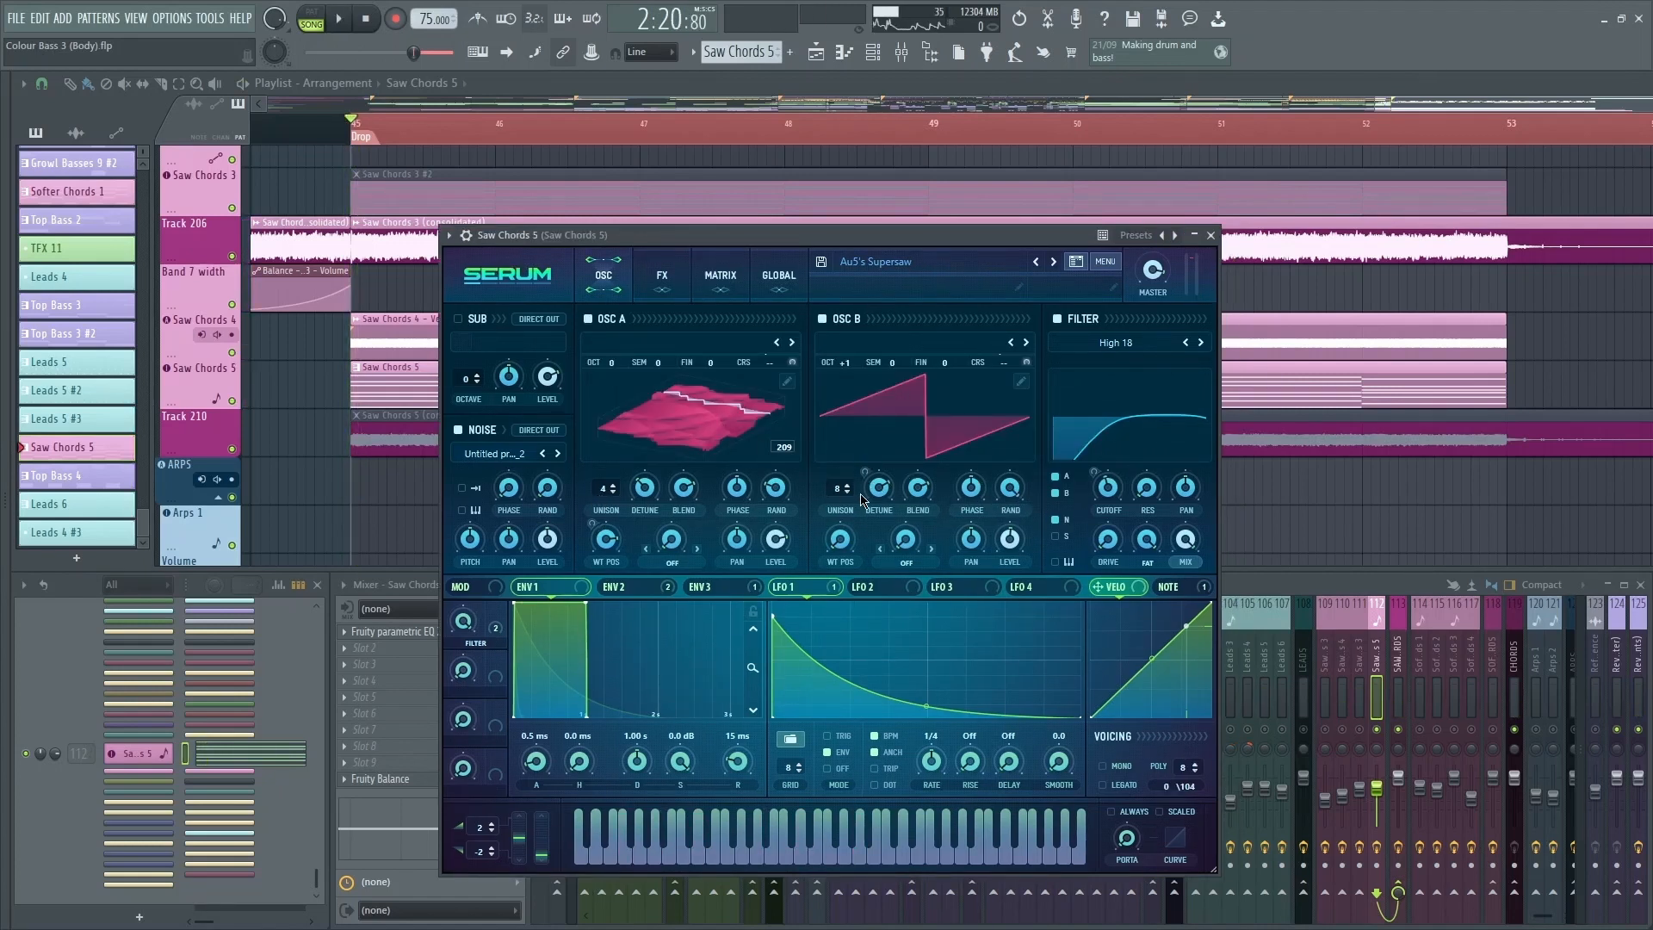
# Step: Play the drop briefly with both Saw Chords 5 oscillators on and display the Env 2 envelope
pyautogui.press('space')
pyautogui.press('space')
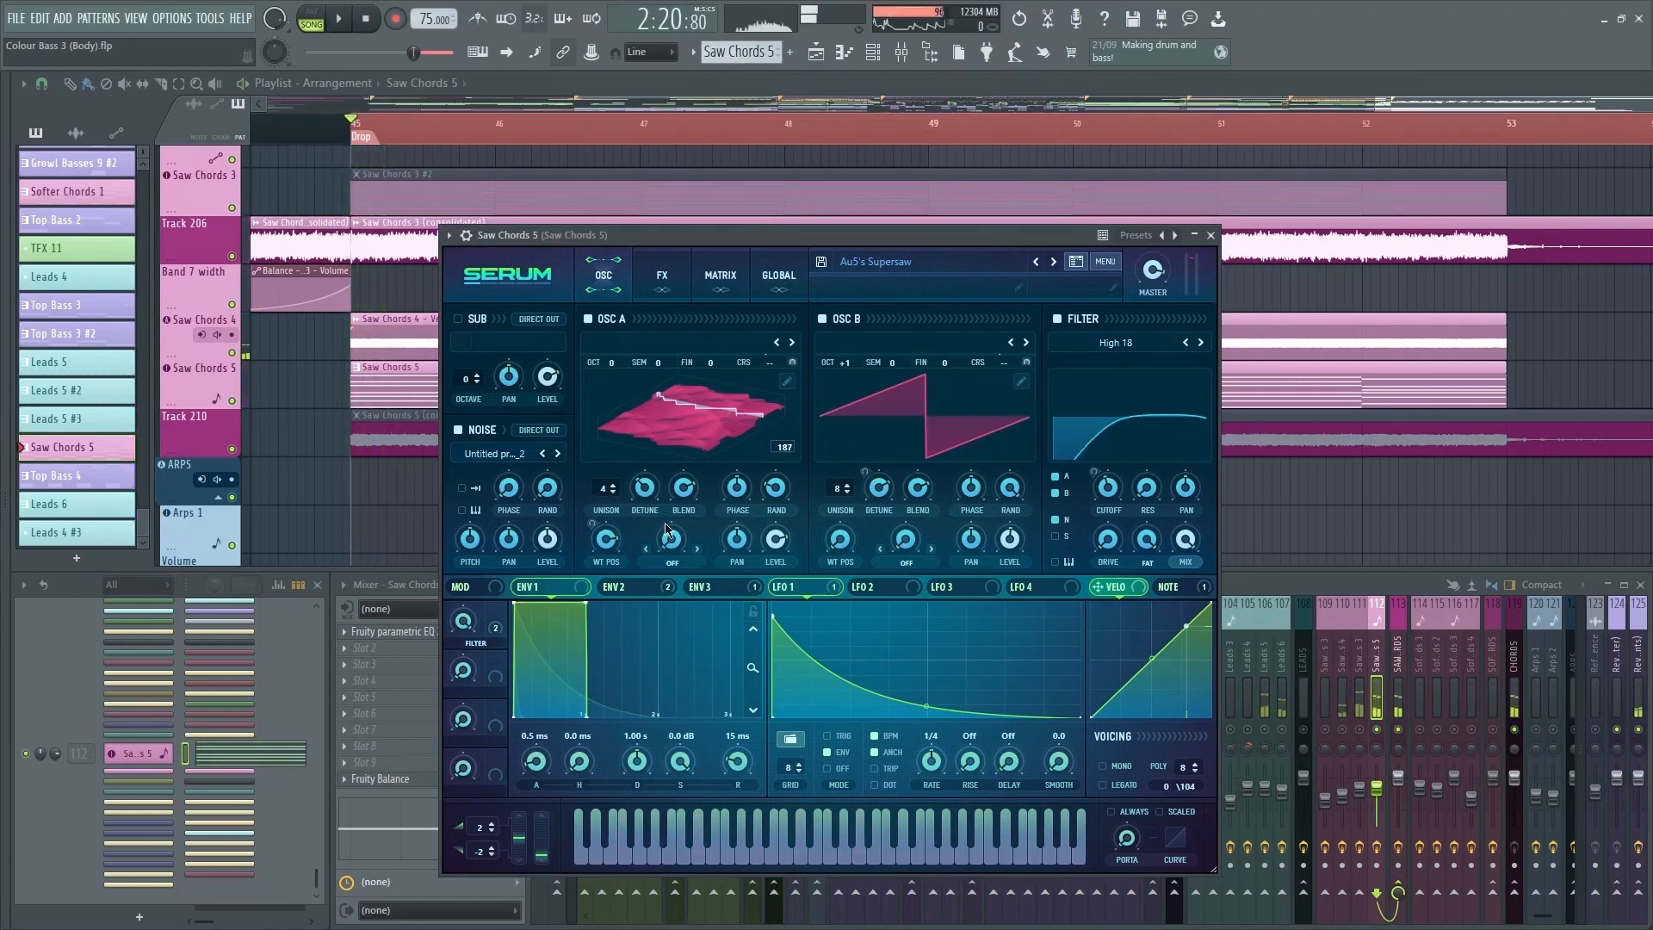
pyautogui.click(614, 587)
# Step: Play the drop with the Saw Chords 5 effects rack in view and examine its equalizer, delay, compressor and distortion settings
pyautogui.click(662, 276)
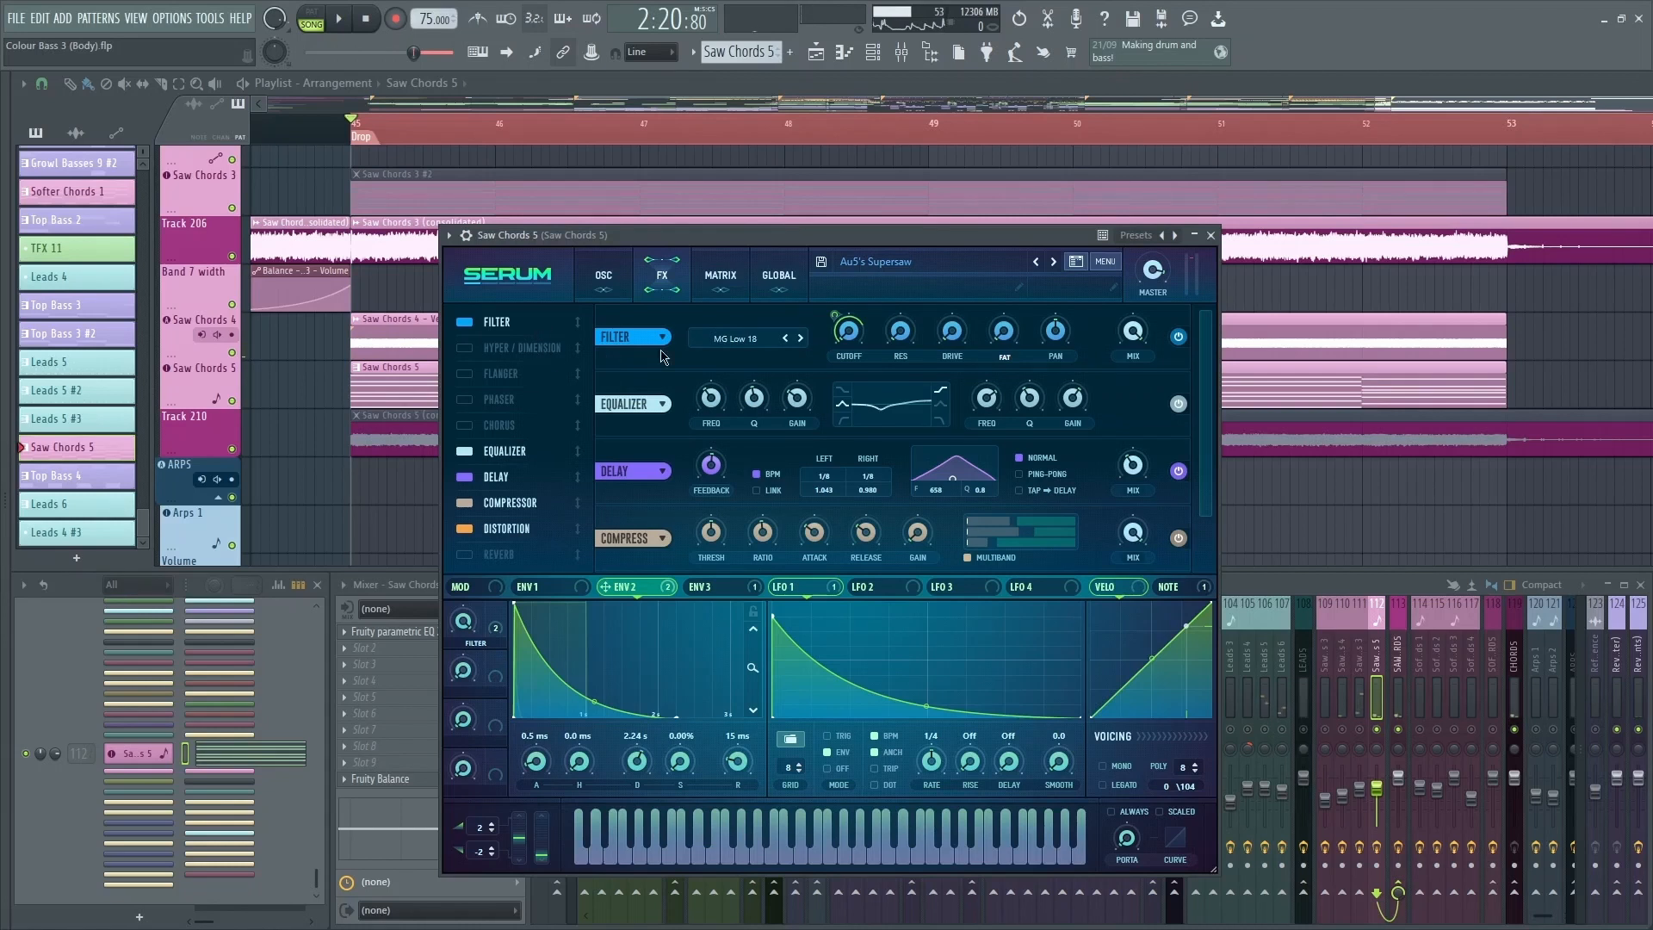
pyautogui.press('space')
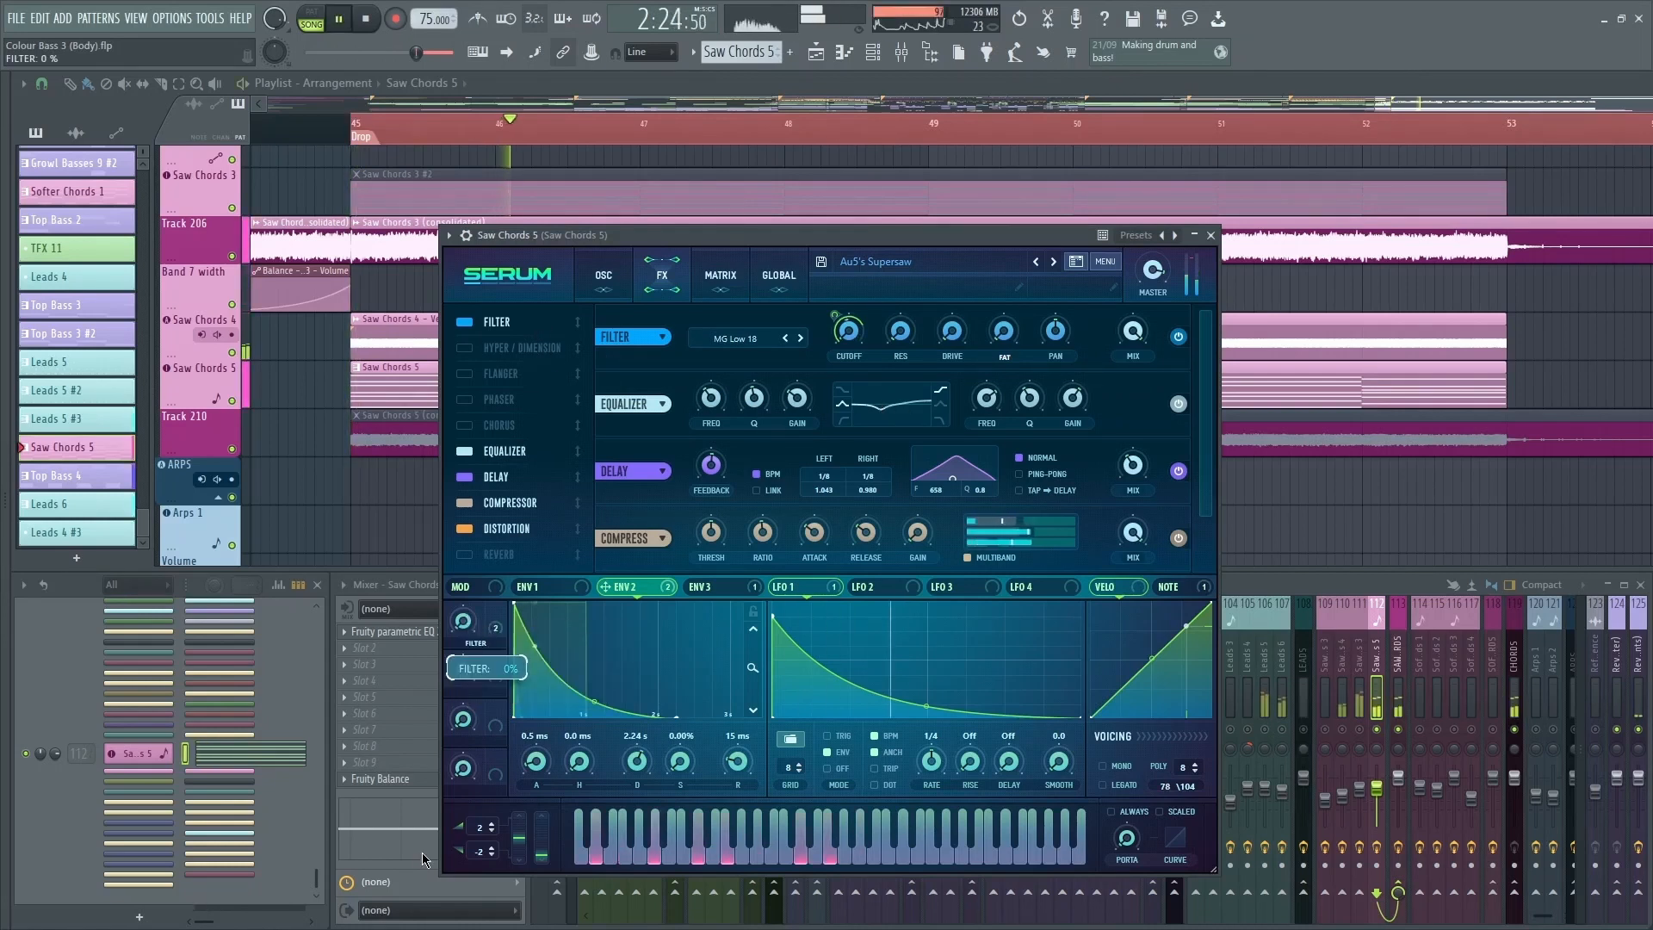
pyautogui.press('space')
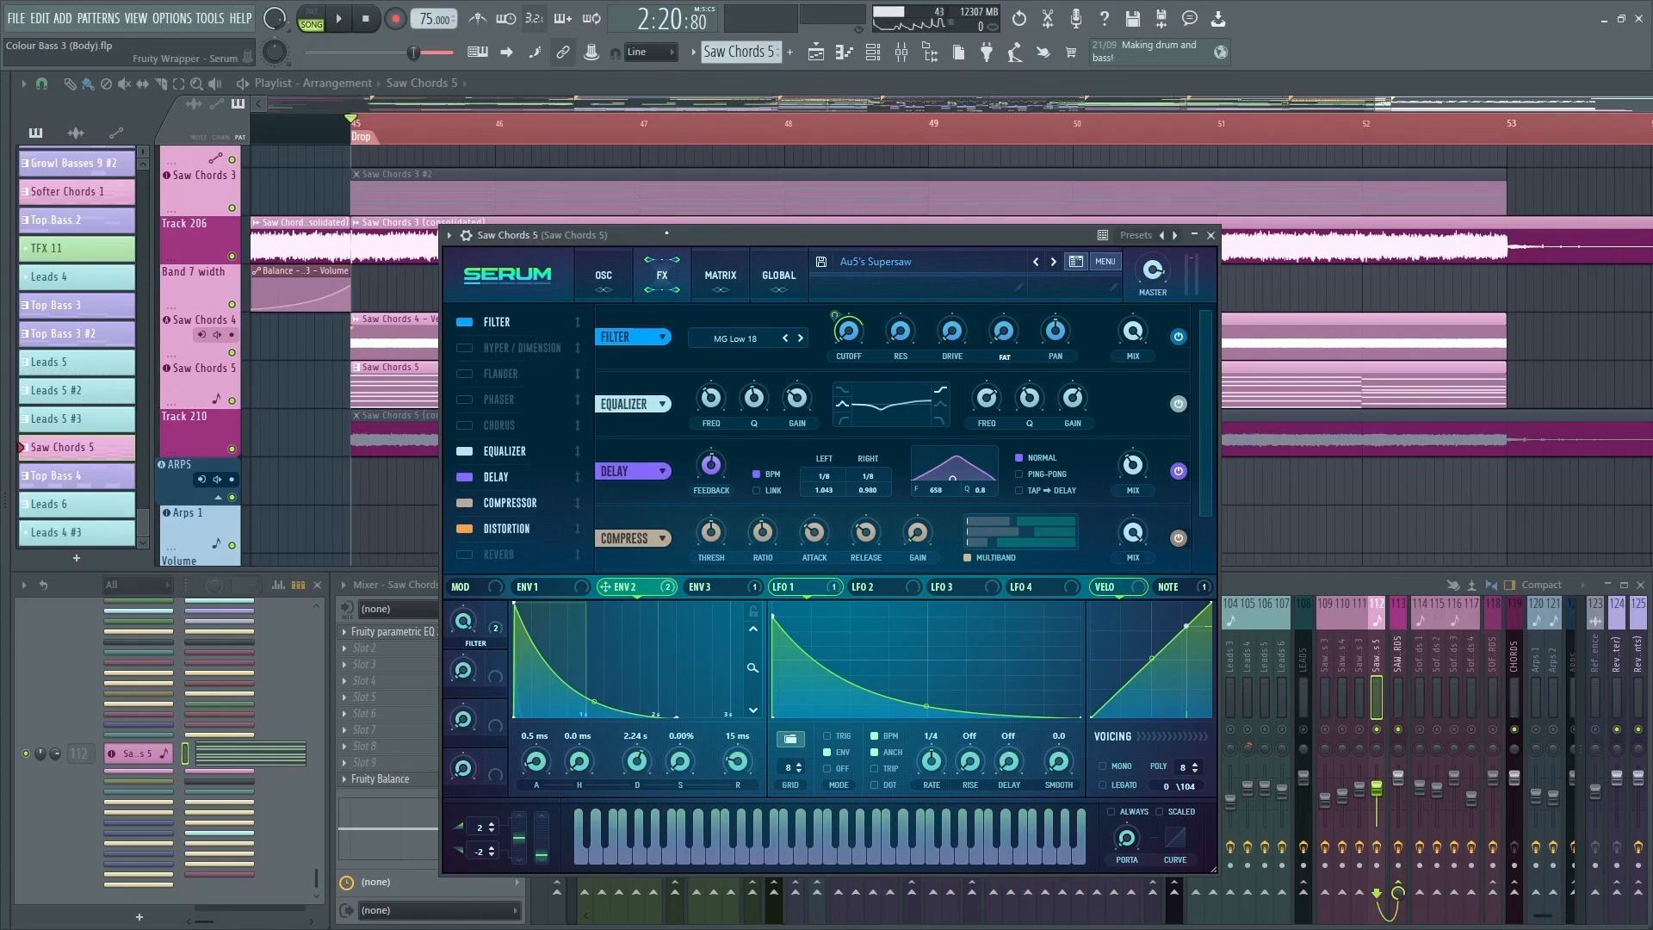
pyautogui.scroll(-1, 652, 344)
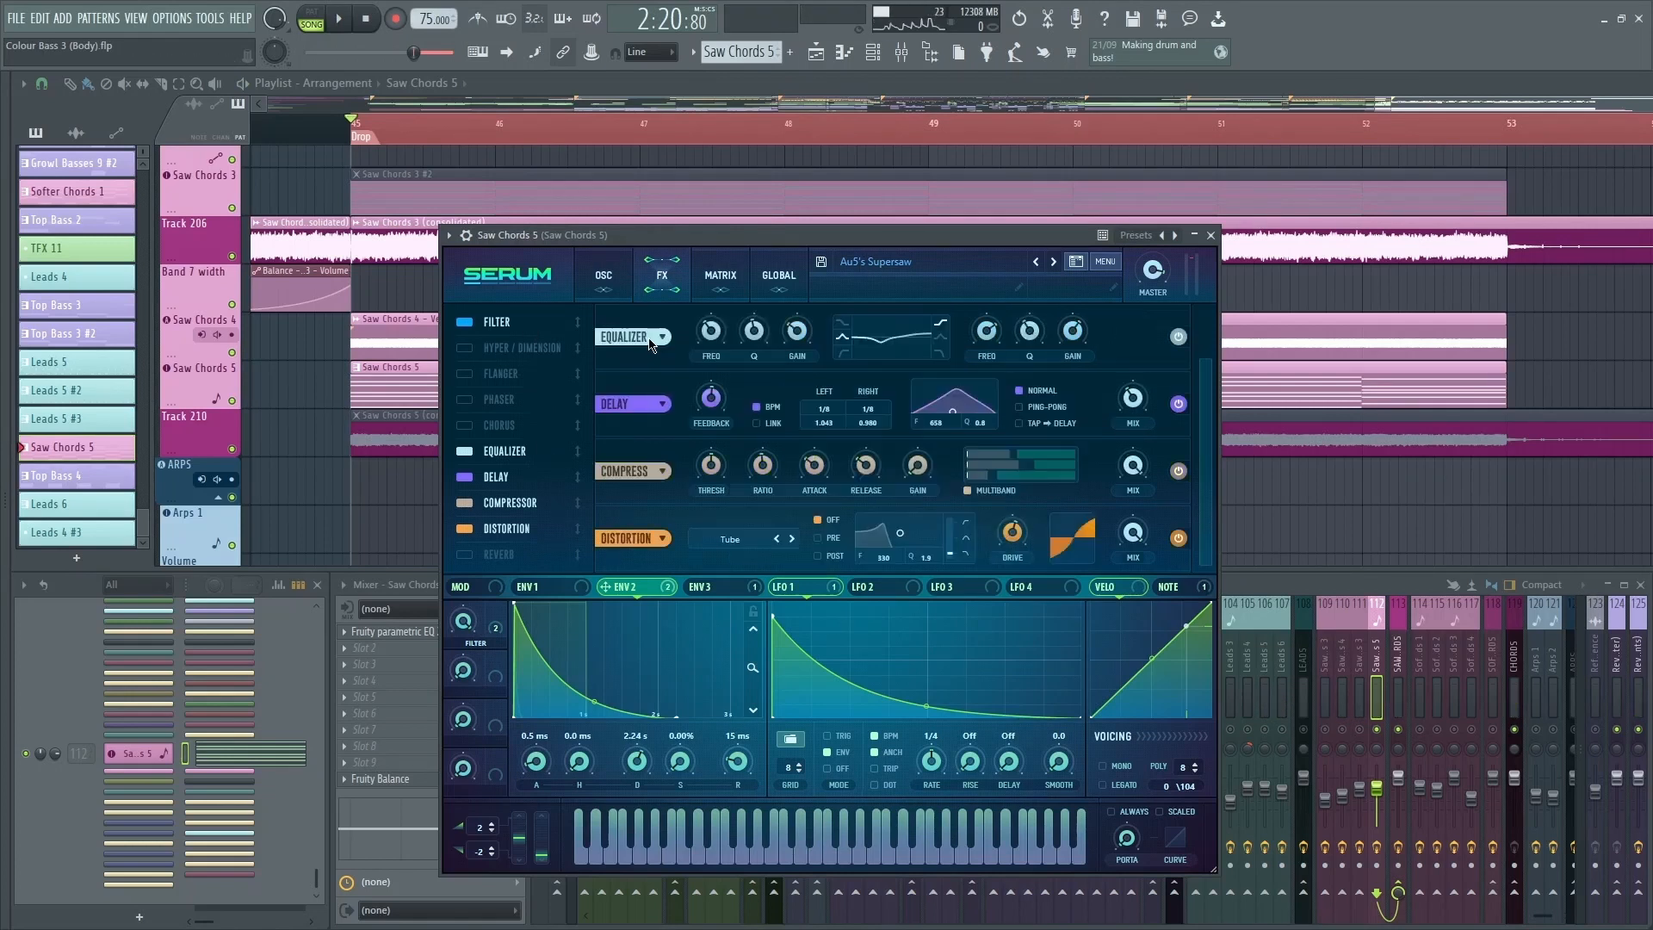
pyautogui.moveTo(722, 345)
pyautogui.moveTo(1078, 333)
# Step: Inspect the All Melodic Instruments and All Instruments mixer tracks and play the start of the drop
pyautogui.click(721, 275)
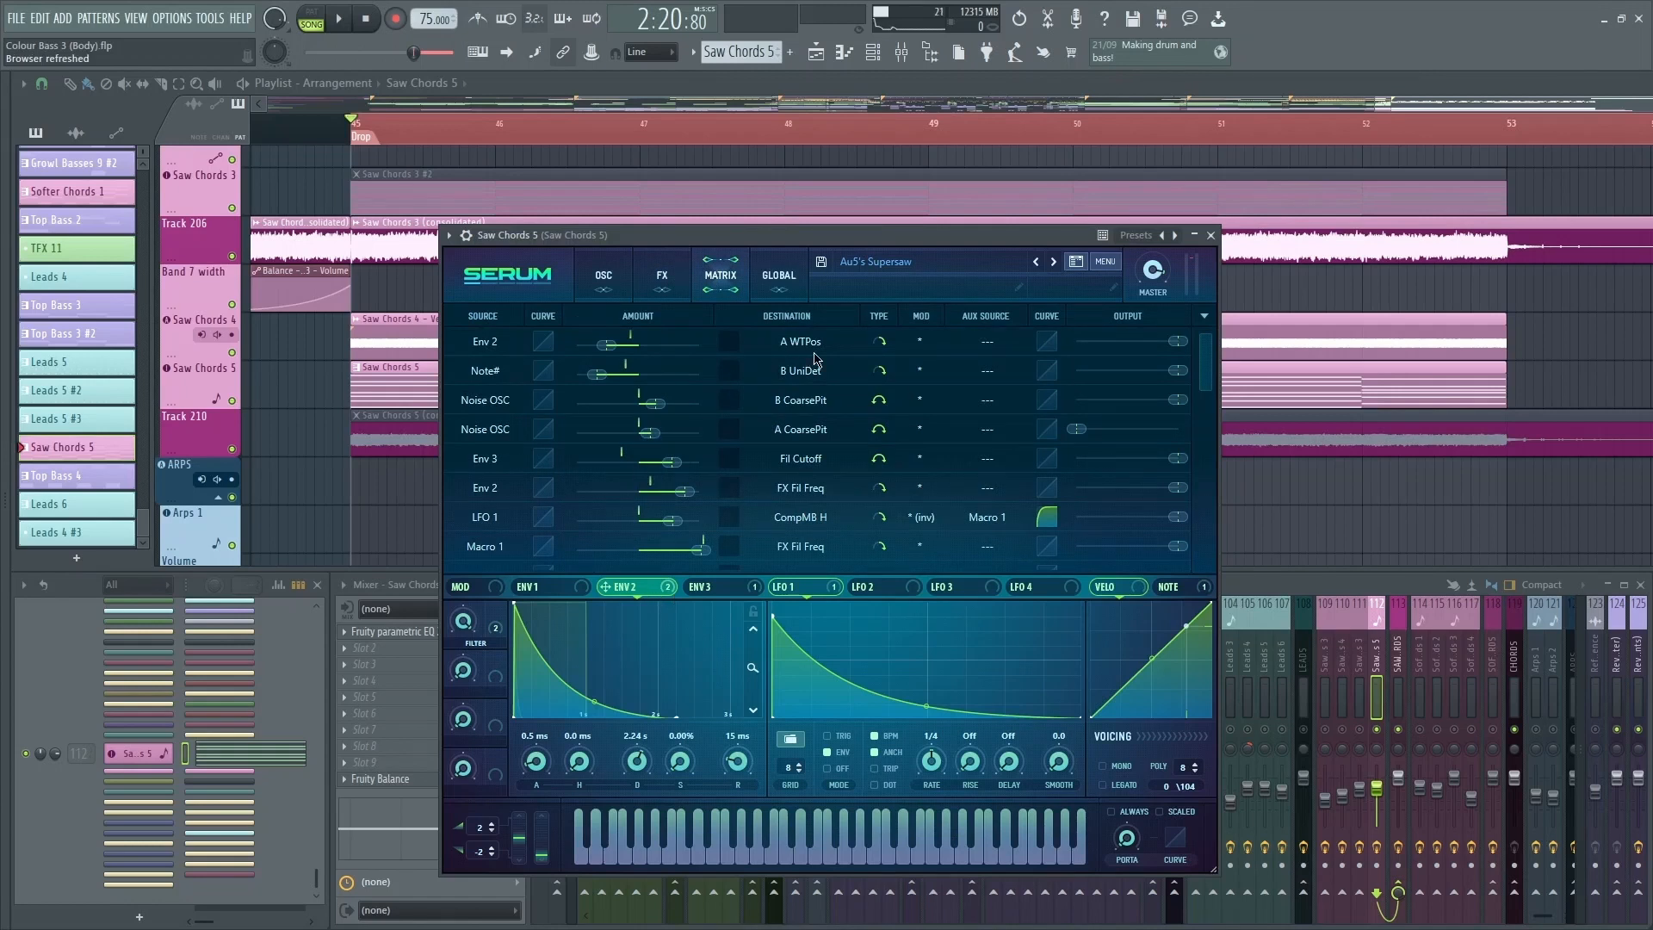
pyautogui.click(612, 281)
pyautogui.press('F9')
pyautogui.click(971, 672)
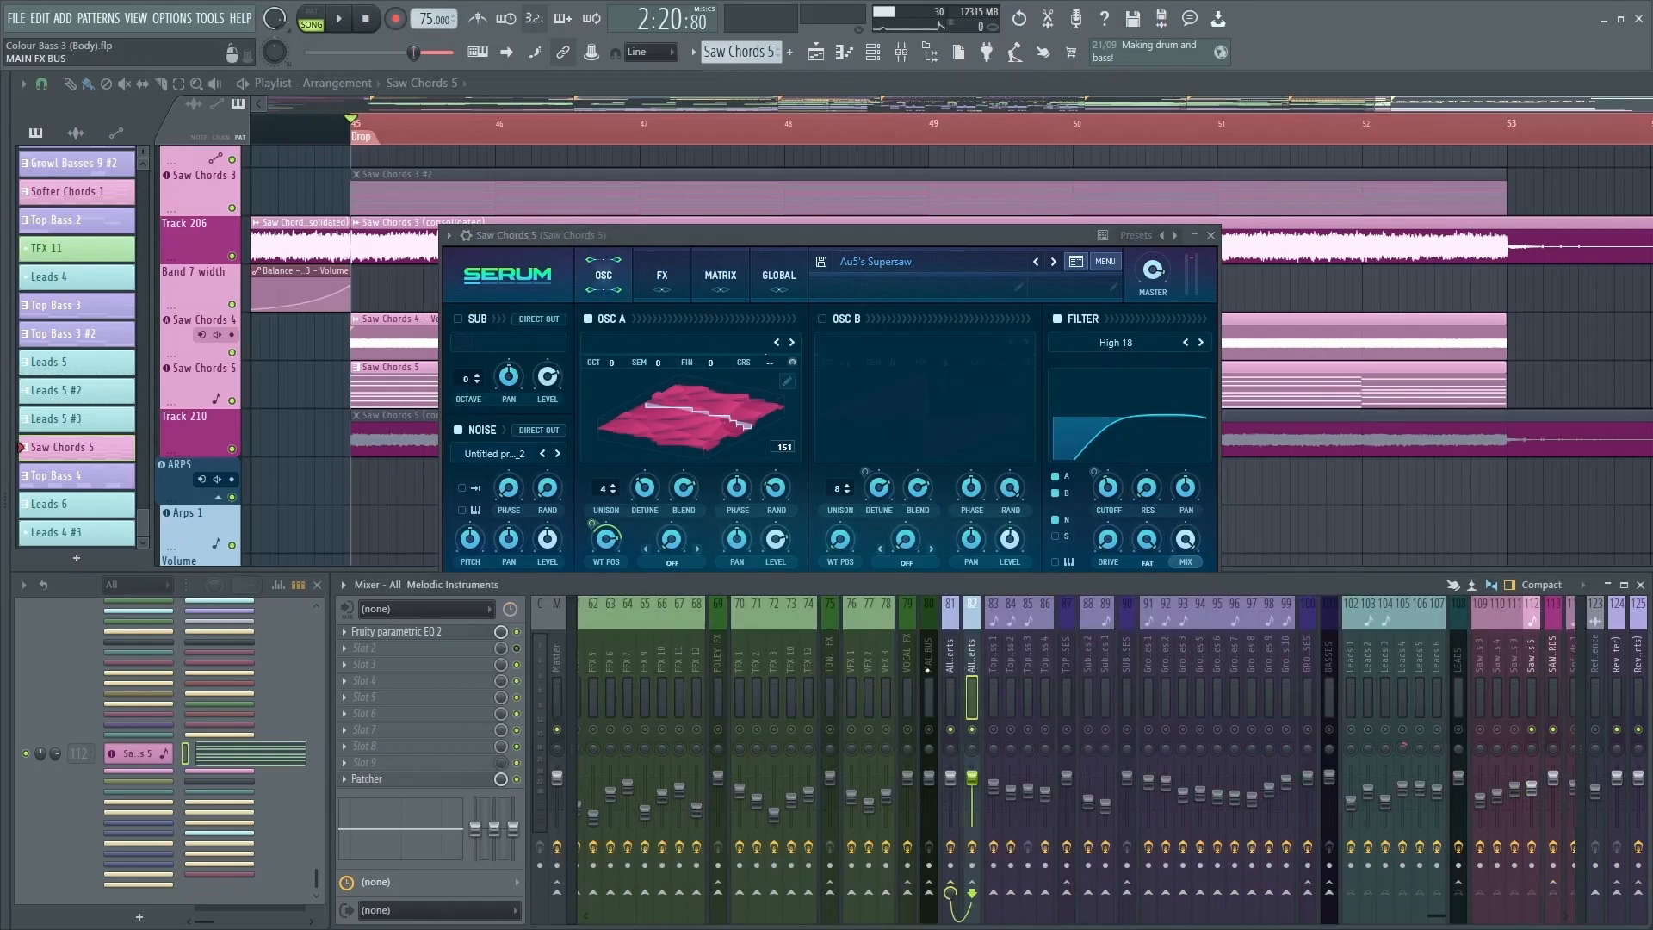
pyautogui.click(951, 676)
pyautogui.press('space')
pyautogui.press('space')
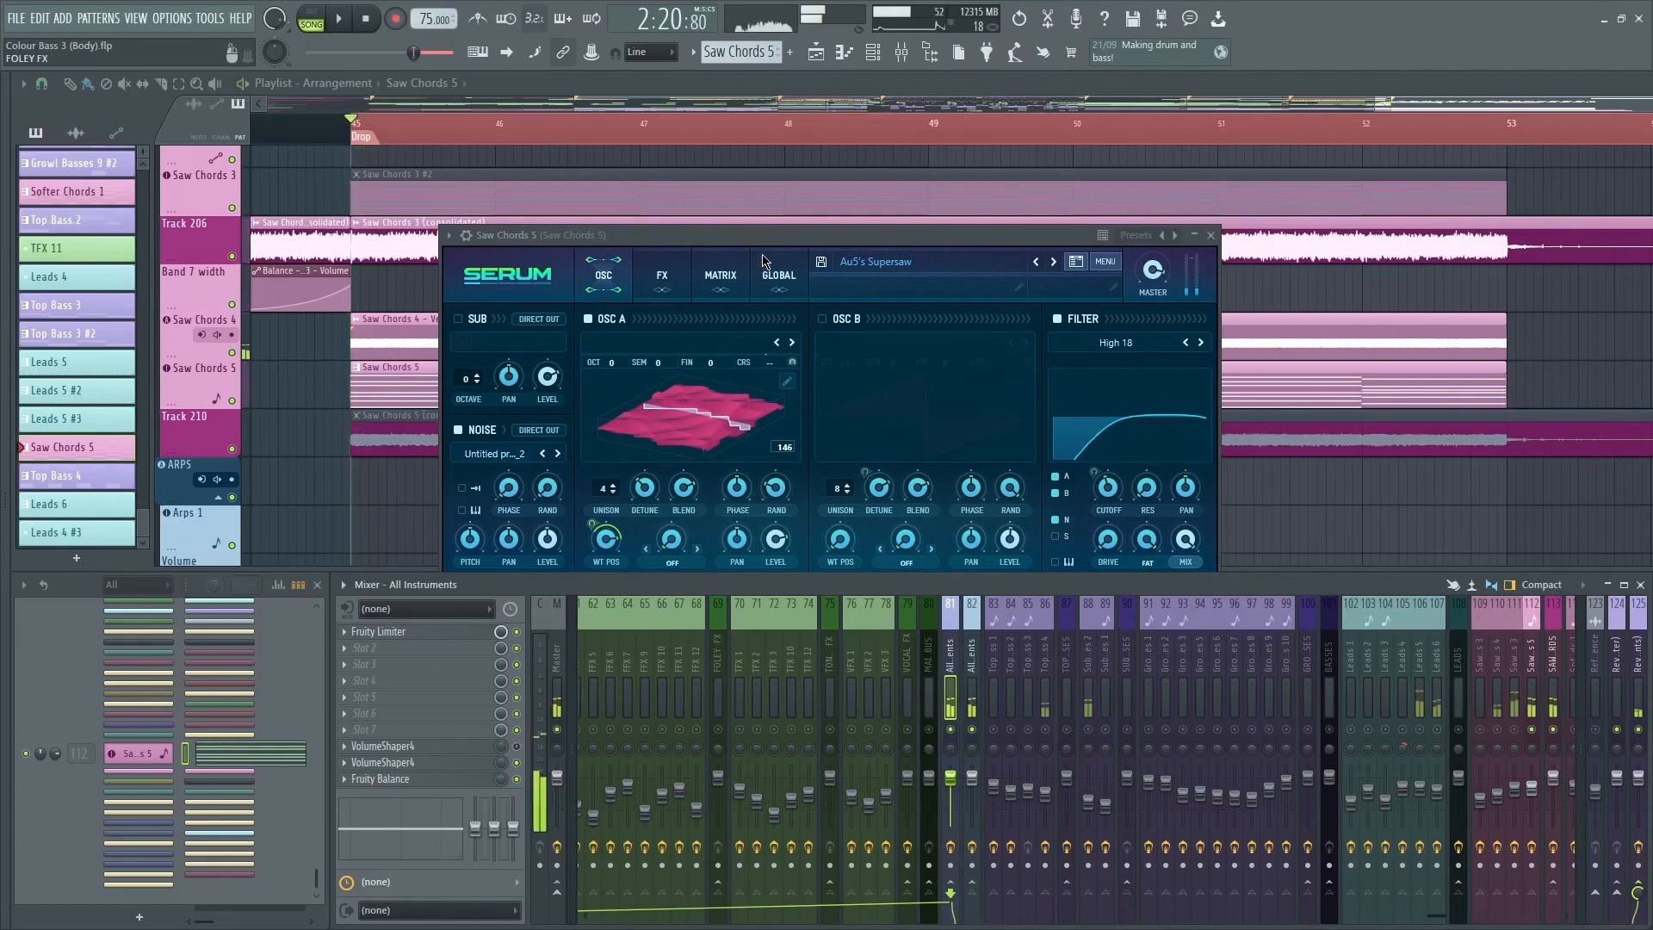
# Step: Play the start of the drop repeatedly and show the Saw Chords 5 modulation matrix during playback
pyautogui.press('space')
pyautogui.press('space')
pyautogui.click(763, 287)
pyautogui.press('space')
pyautogui.press('space')
pyautogui.click(721, 276)
pyautogui.press('space')
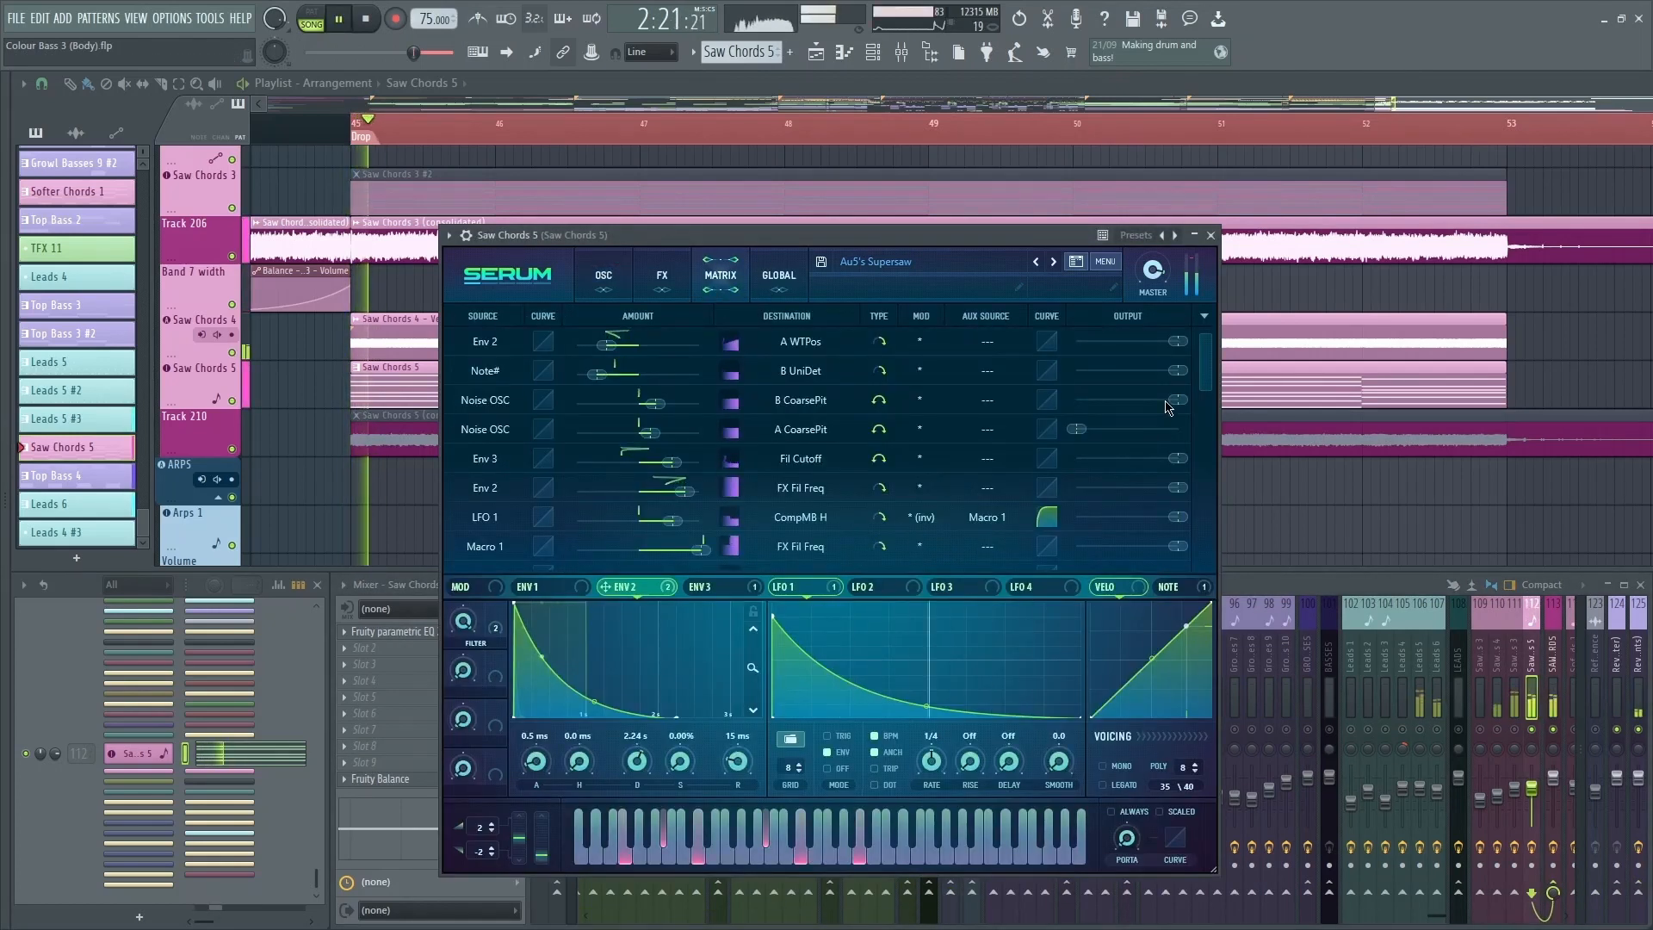
# Step: Lower the output of the Env 2 to A WTPos modulation and play the drop without the wavetable movement
pyautogui.press('space')
pyautogui.moveTo(1178, 341); pyautogui.dragTo(1084, 346)
pyautogui.press('space')
pyautogui.click(604, 275)
pyautogui.press('space')
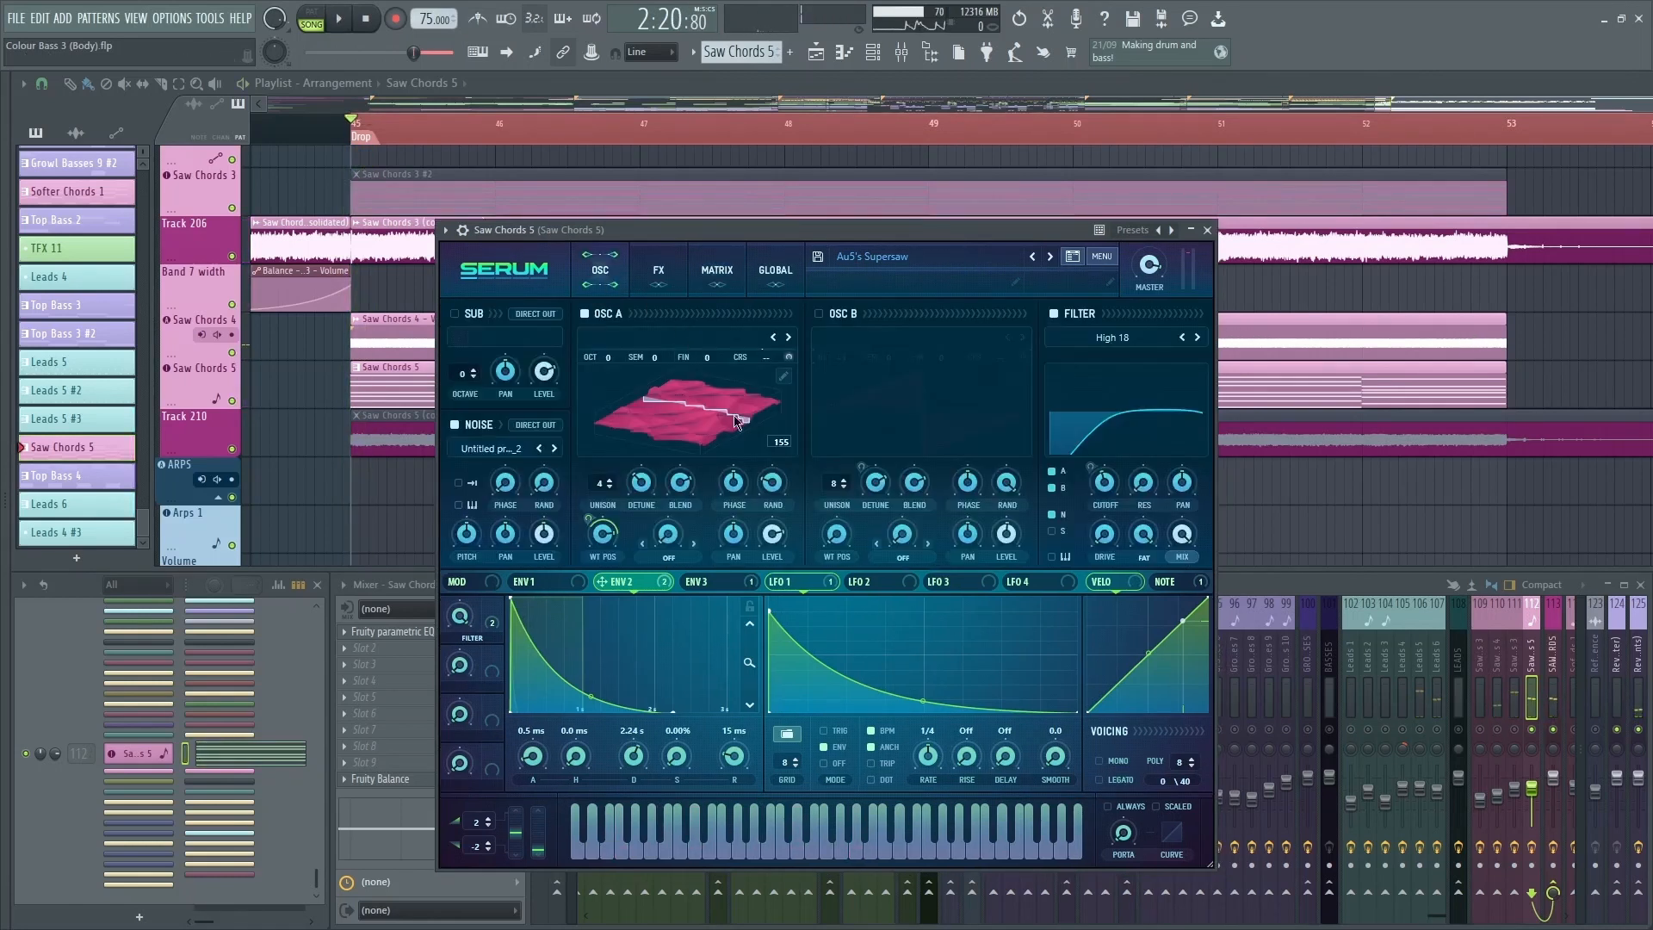
# Step: Turn OSC B on and OSC A off in Saw Chords 5, and play the drop while watching OSC B's Note-modulated unison detune
pyautogui.click(1173, 582)
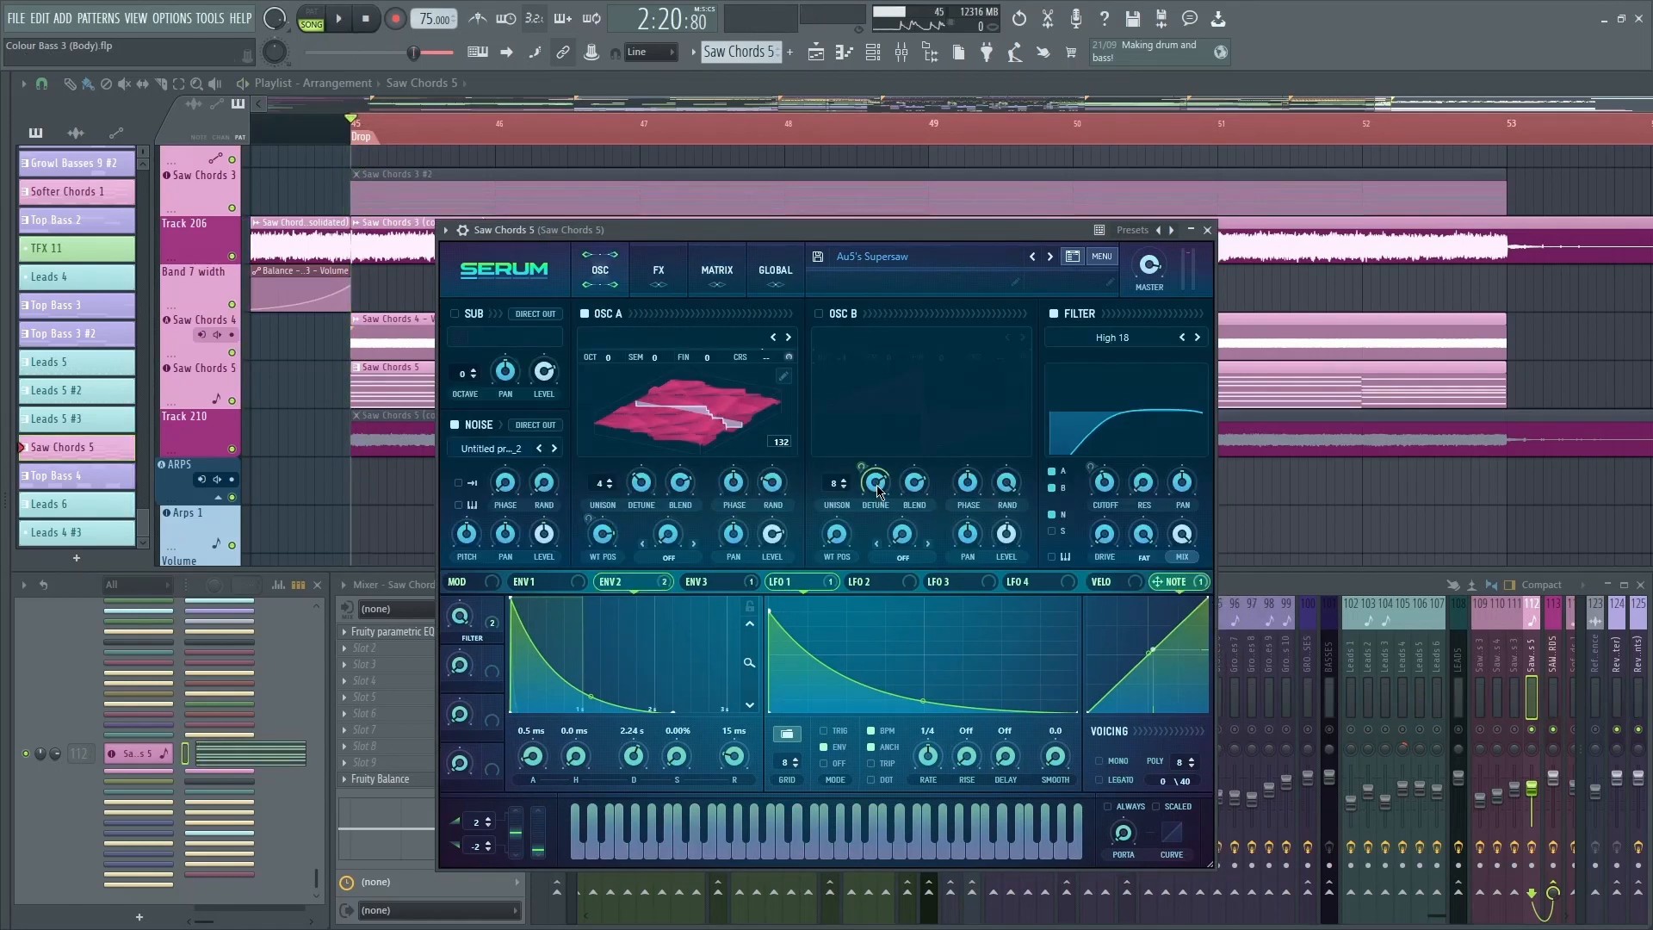
pyautogui.click(819, 314)
pyautogui.click(600, 316)
pyautogui.press('space')
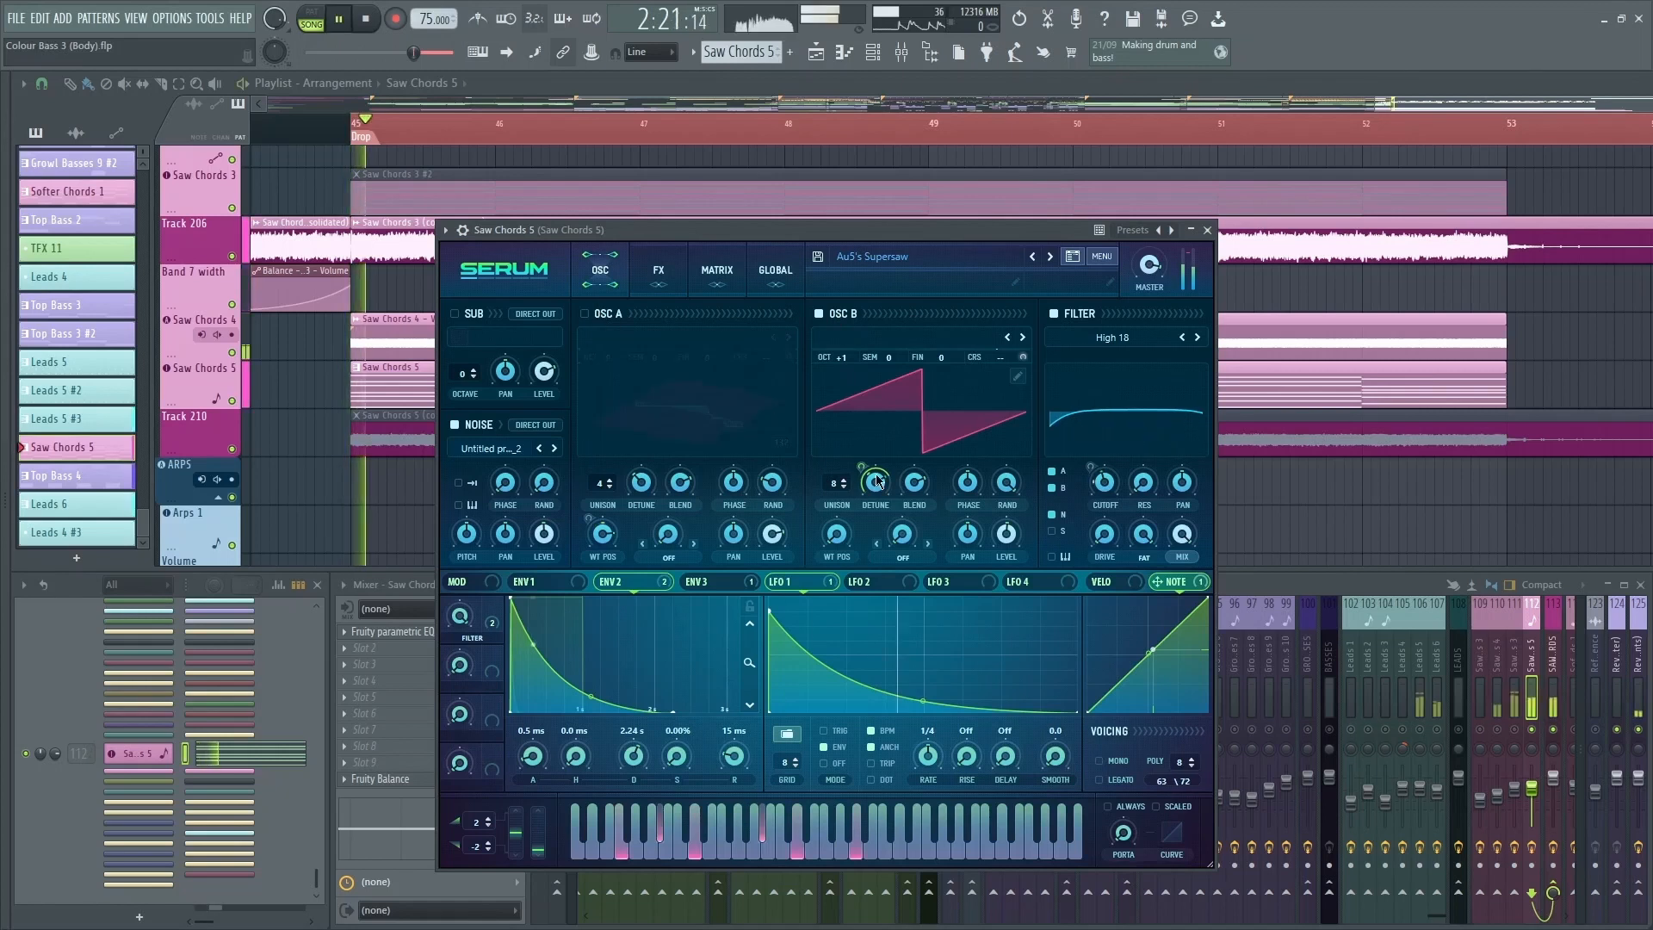
pyautogui.moveTo(876, 487)
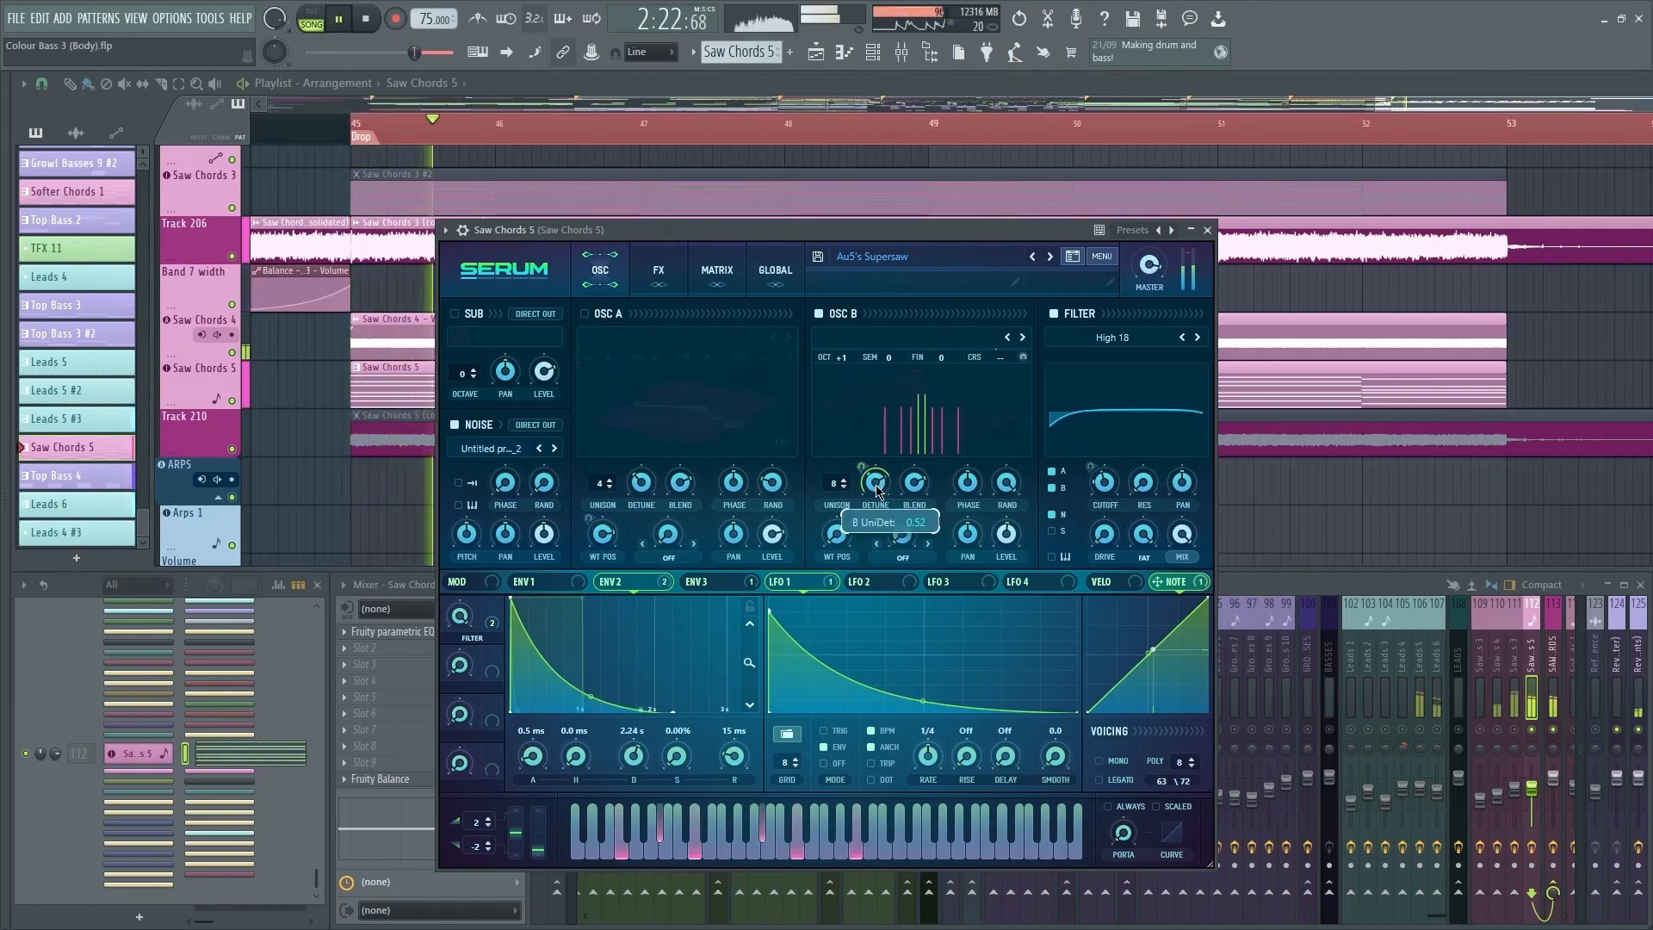
pyautogui.press('space')
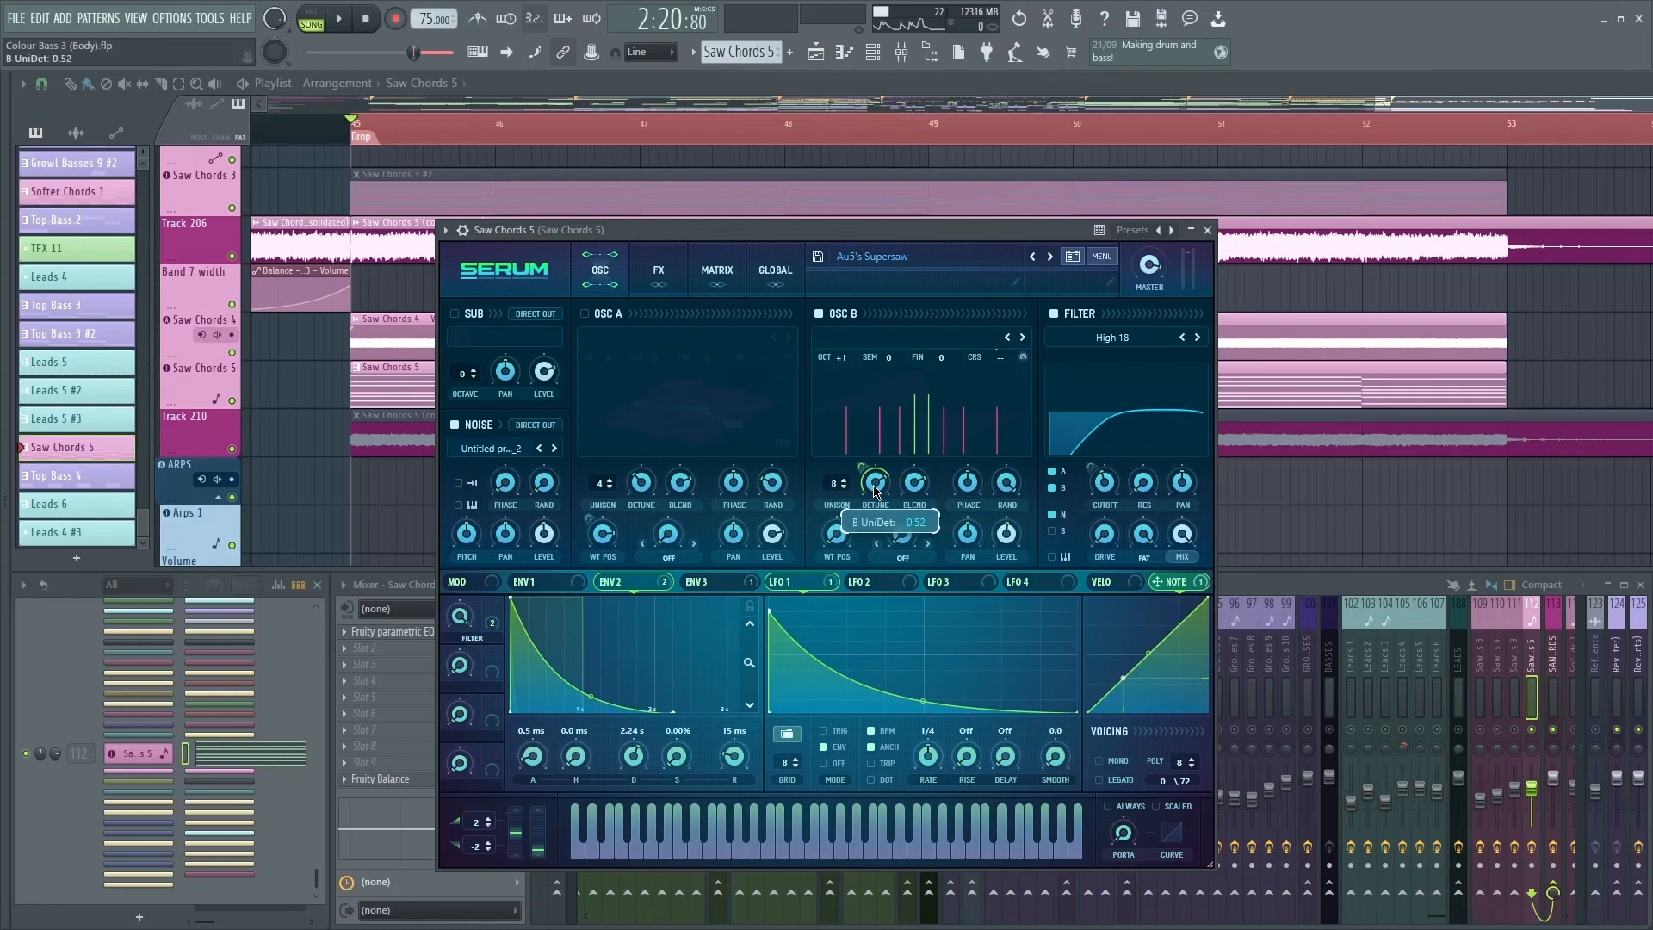
pyautogui.press('space')
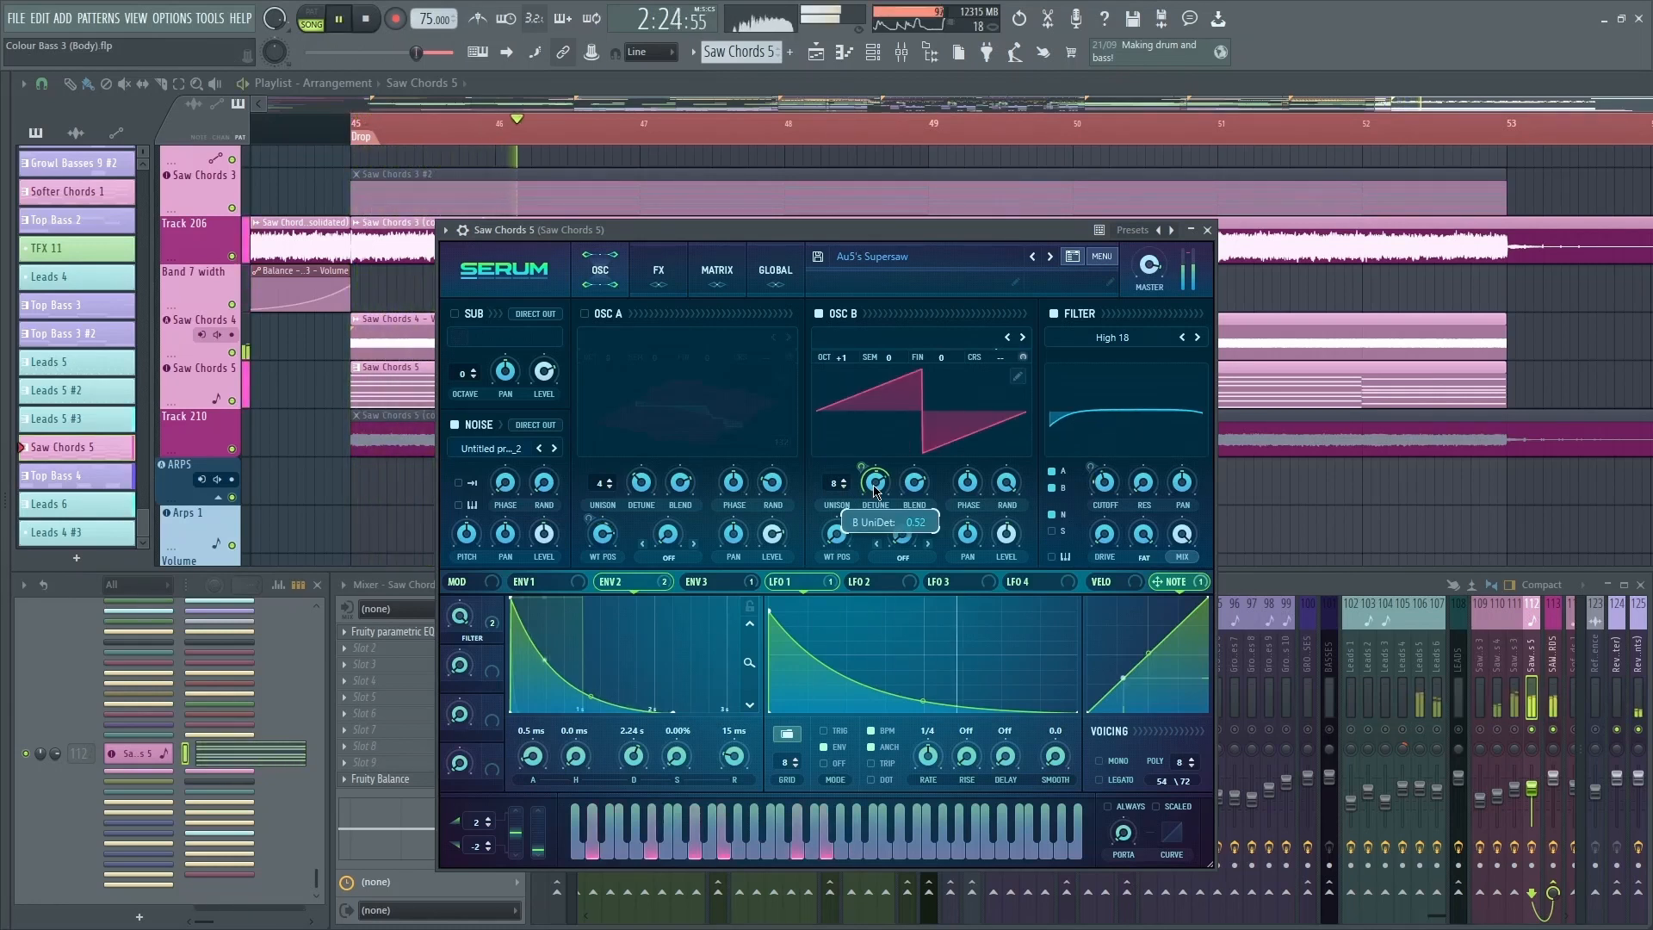
pyautogui.press('space')
# Step: Examine the Note# to B UniDet and Noise OSC to B CoarsePit amounts in the modulation matrix
pyautogui.click(717, 270)
pyautogui.moveTo(759, 233); pyautogui.dragTo(752, 233)
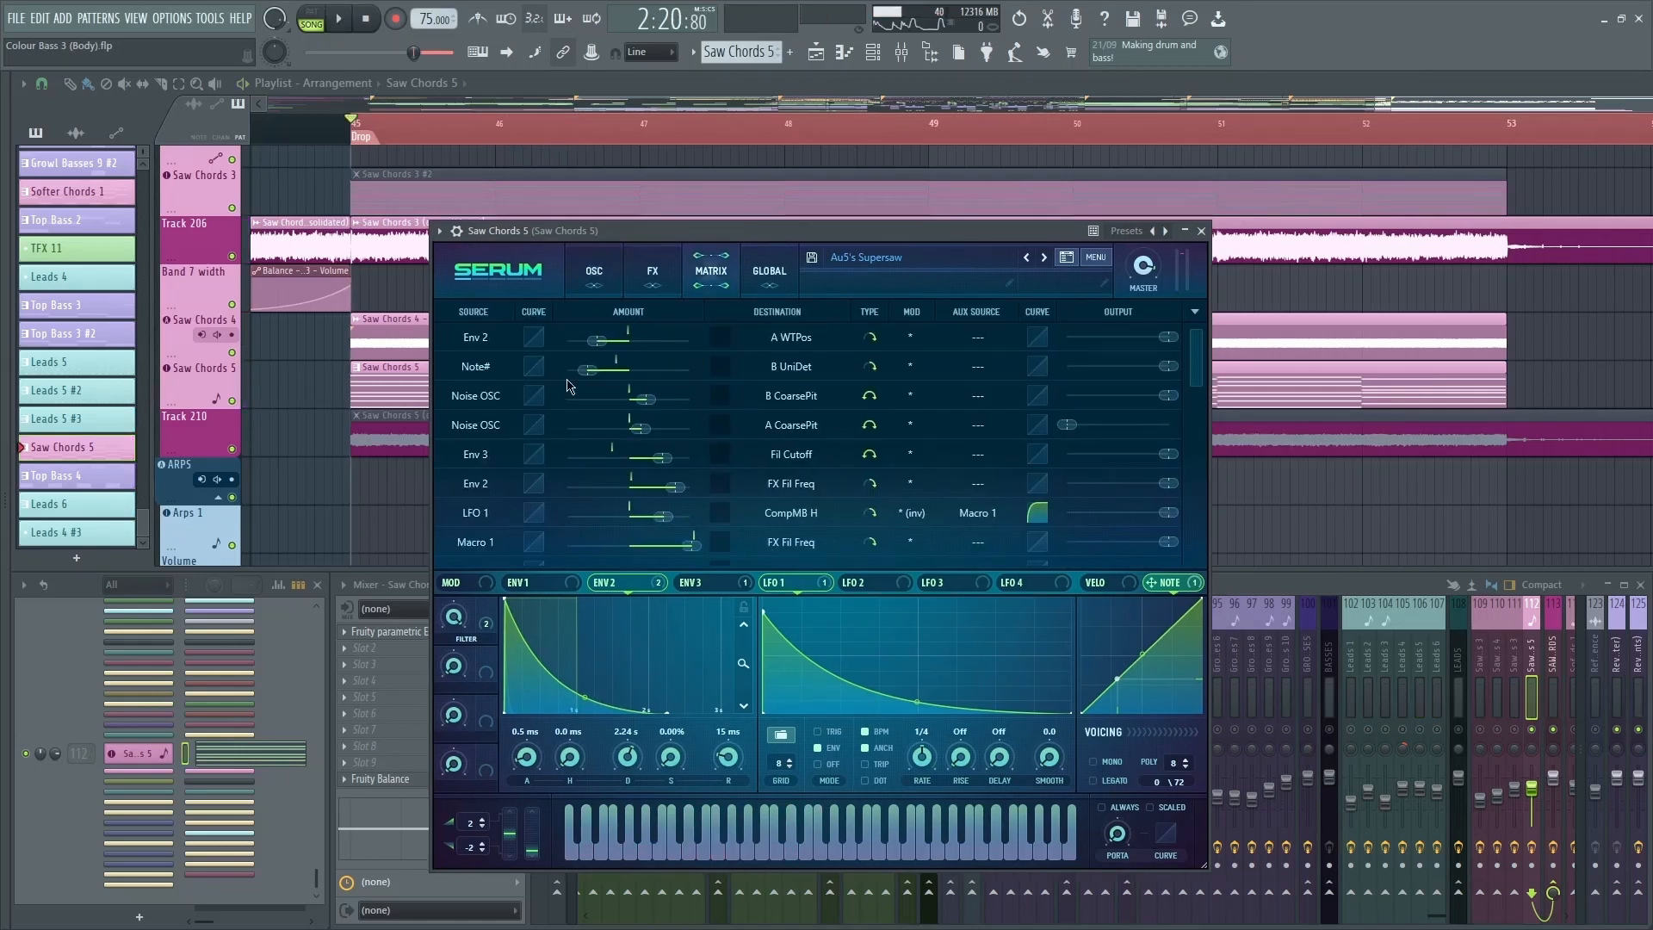
pyautogui.moveTo(621, 232); pyautogui.dragTo(612, 227)
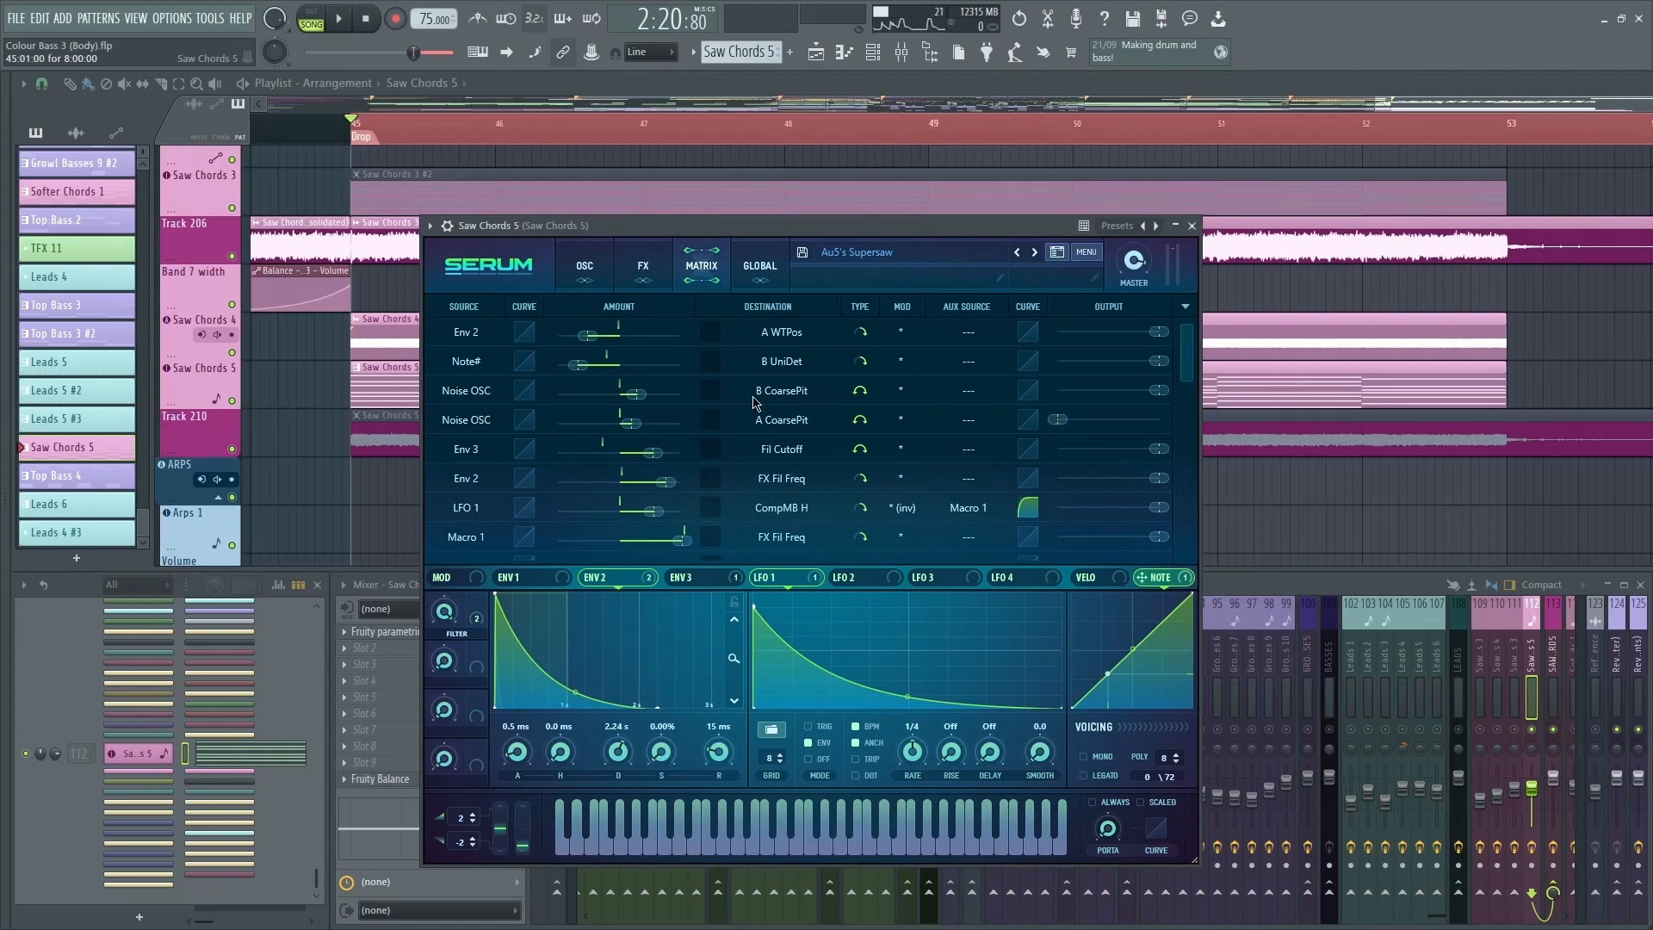
pyautogui.doubleClick(644, 398)
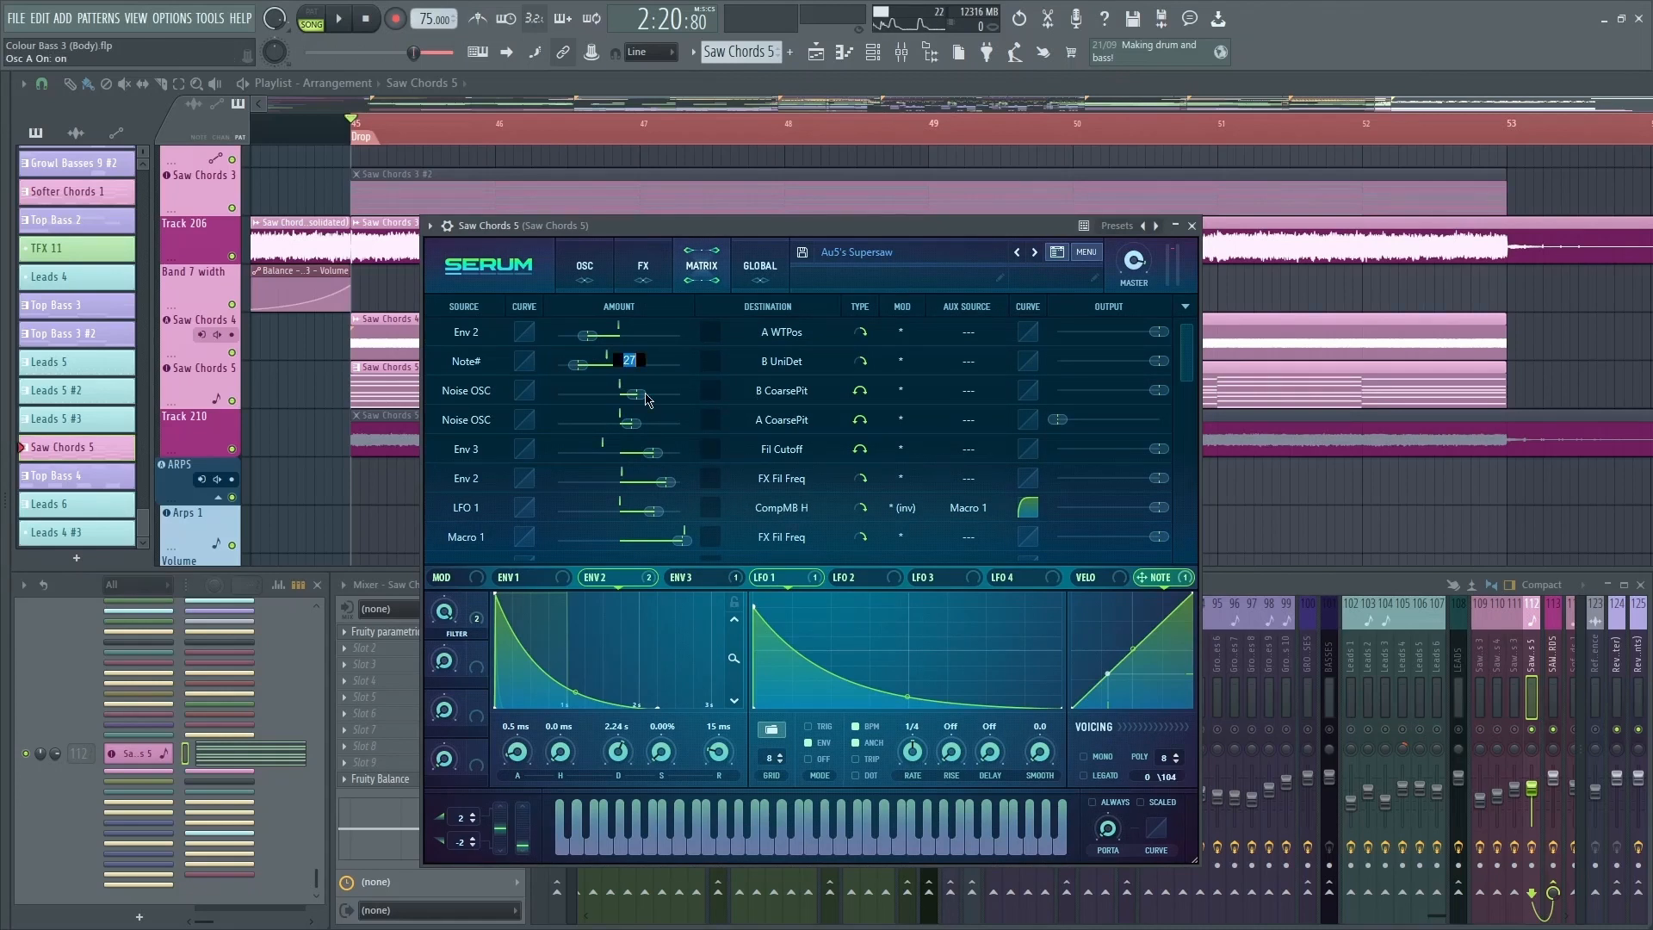
# Step: Raise the output of the Noise OSC to A CoarsePit modulation to 53 and play the drop to hear it
pyautogui.doubleClick(634, 424)
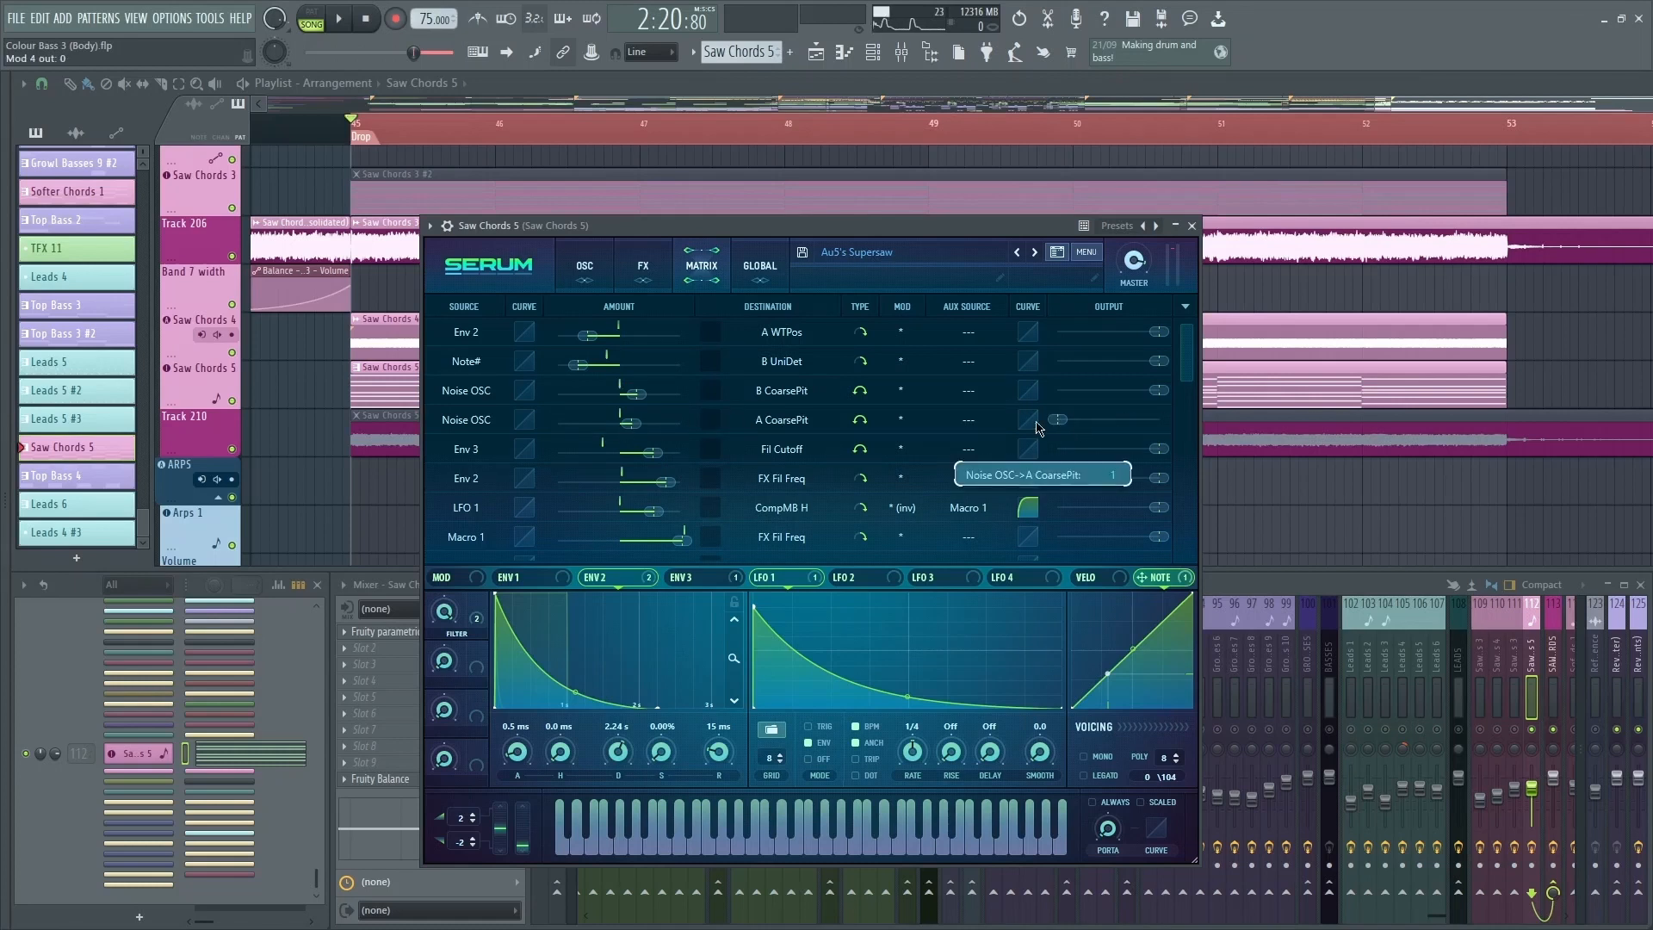
pyautogui.press('space')
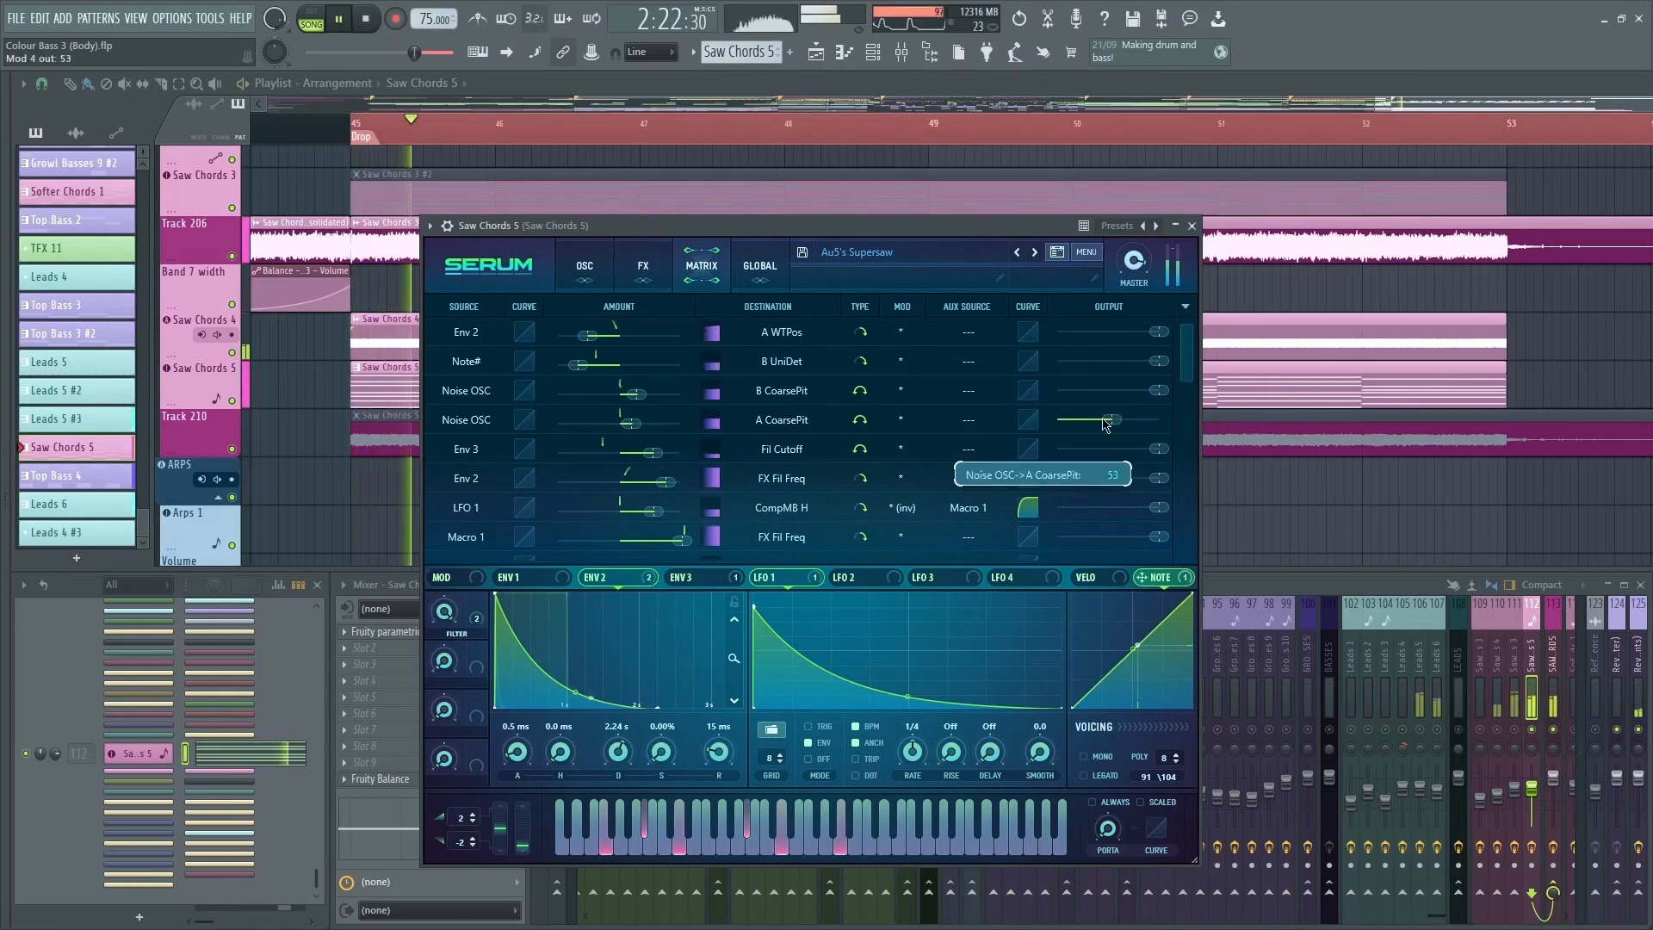
pyautogui.press('space')
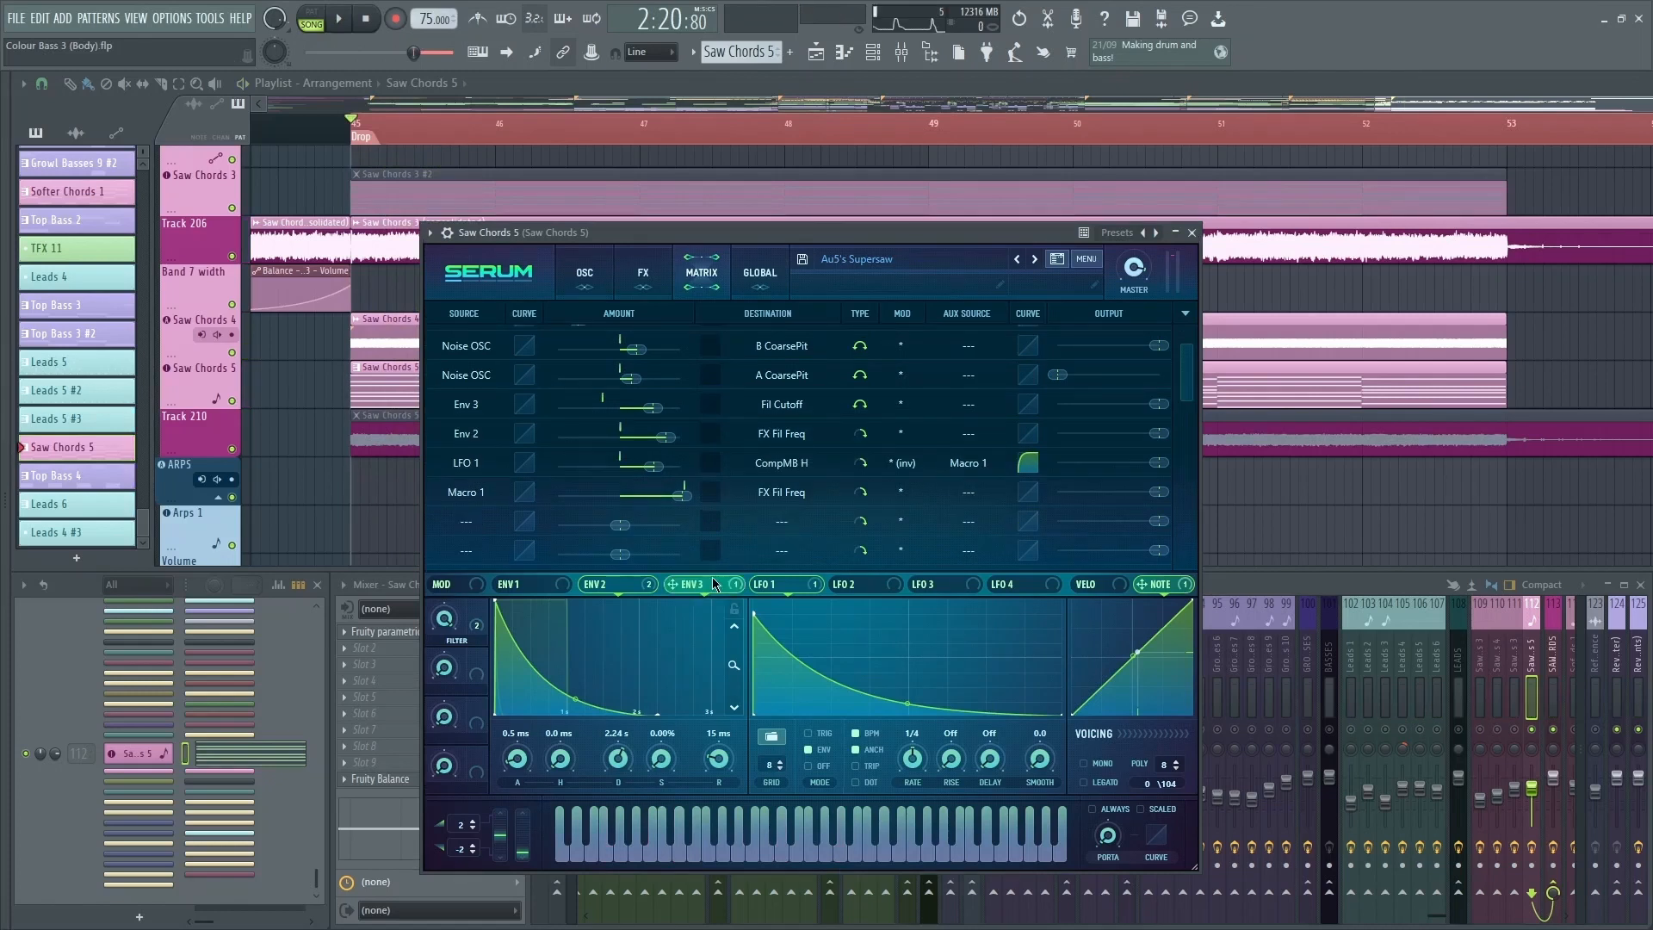
# Step: Display Env 3 and play the drop with the Env 3 to Fil Cutoff output at full and at minimum
pyautogui.click(712, 580)
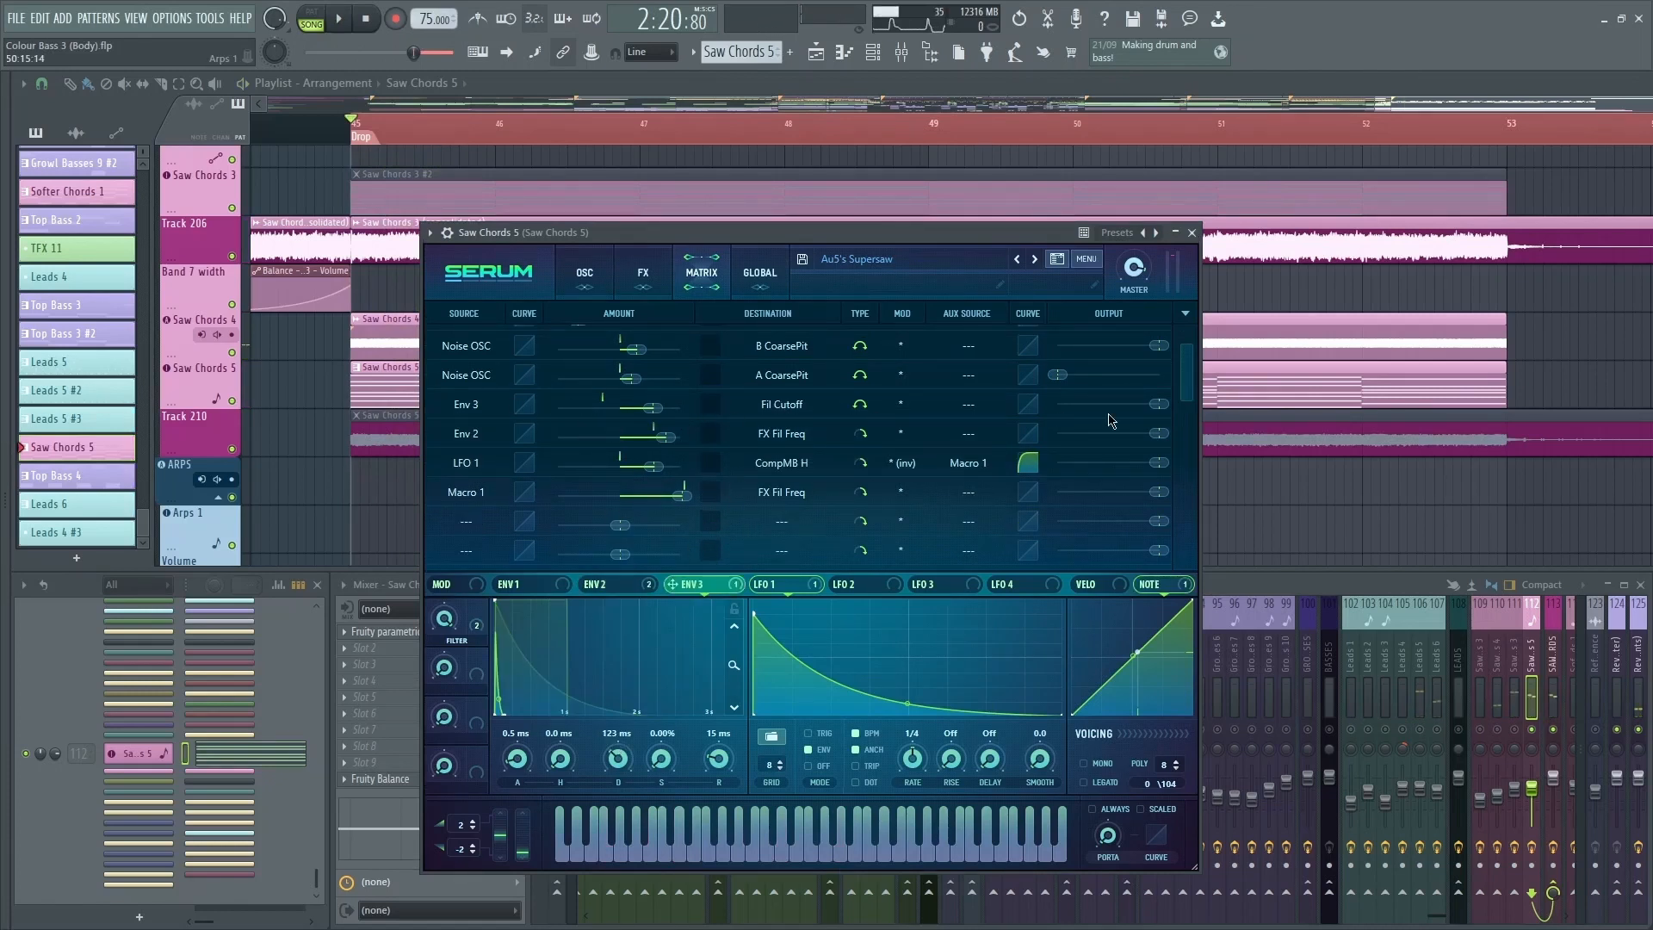
pyautogui.press('space')
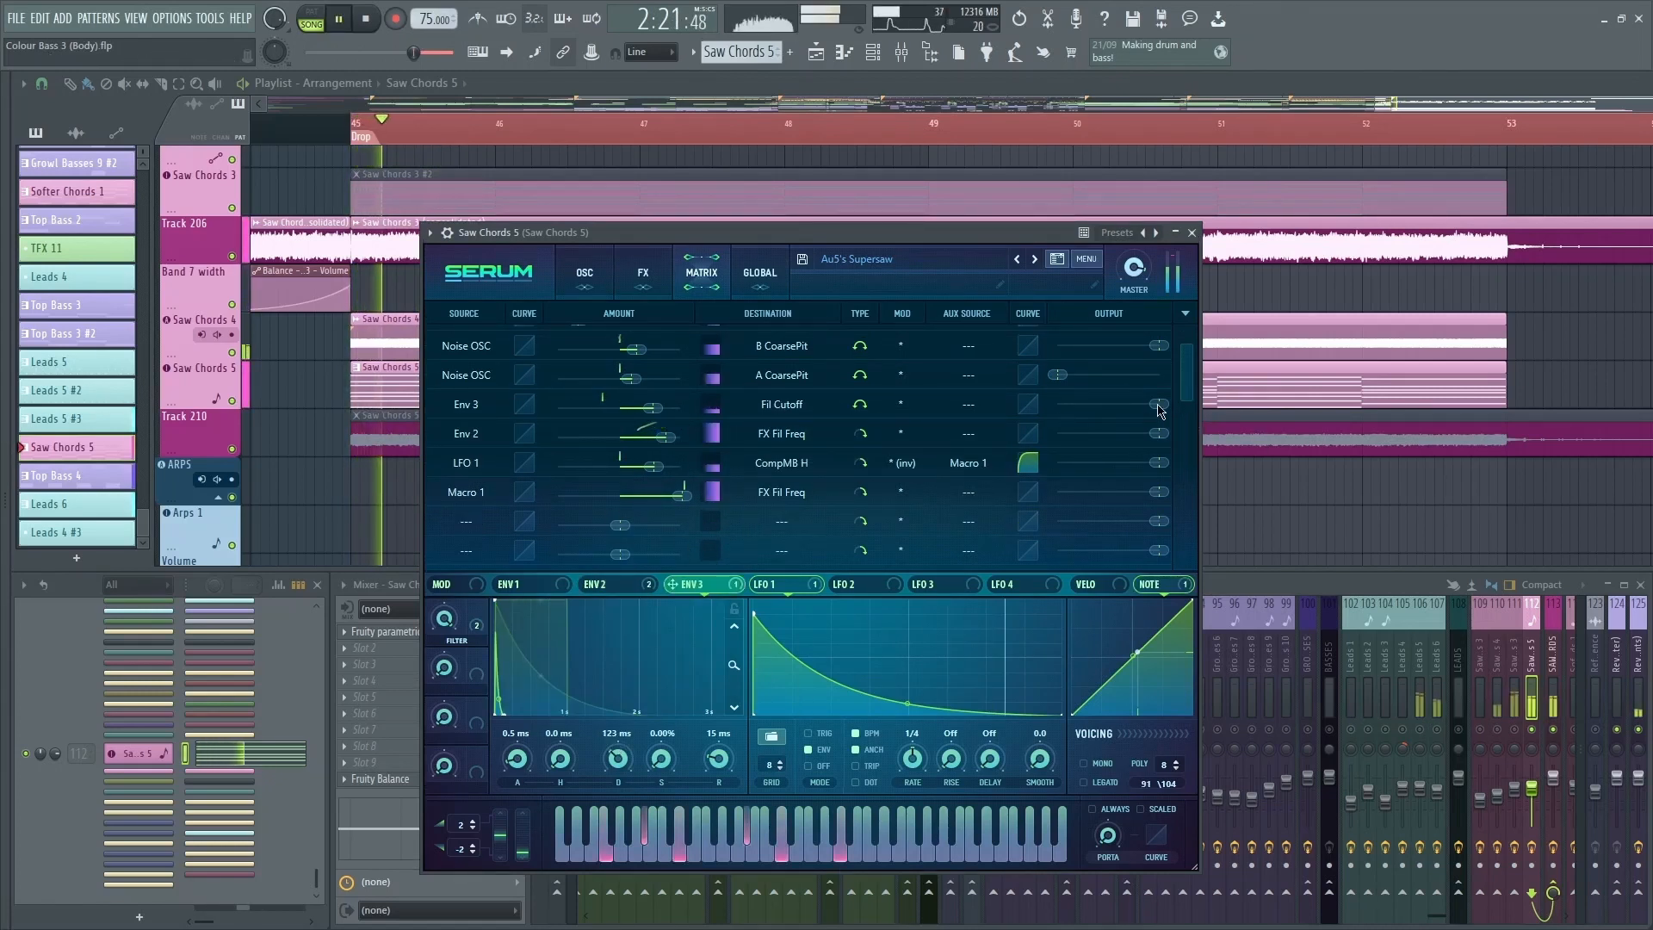
pyautogui.press('space')
pyautogui.moveTo(1158, 405); pyautogui.dragTo(1059, 405)
pyautogui.press('space')
pyautogui.press('space')
# Step: Play the drop with the effects rack shown to observe Env 2 modulating the MG Low 18 filter cutoff
pyautogui.click(642, 272)
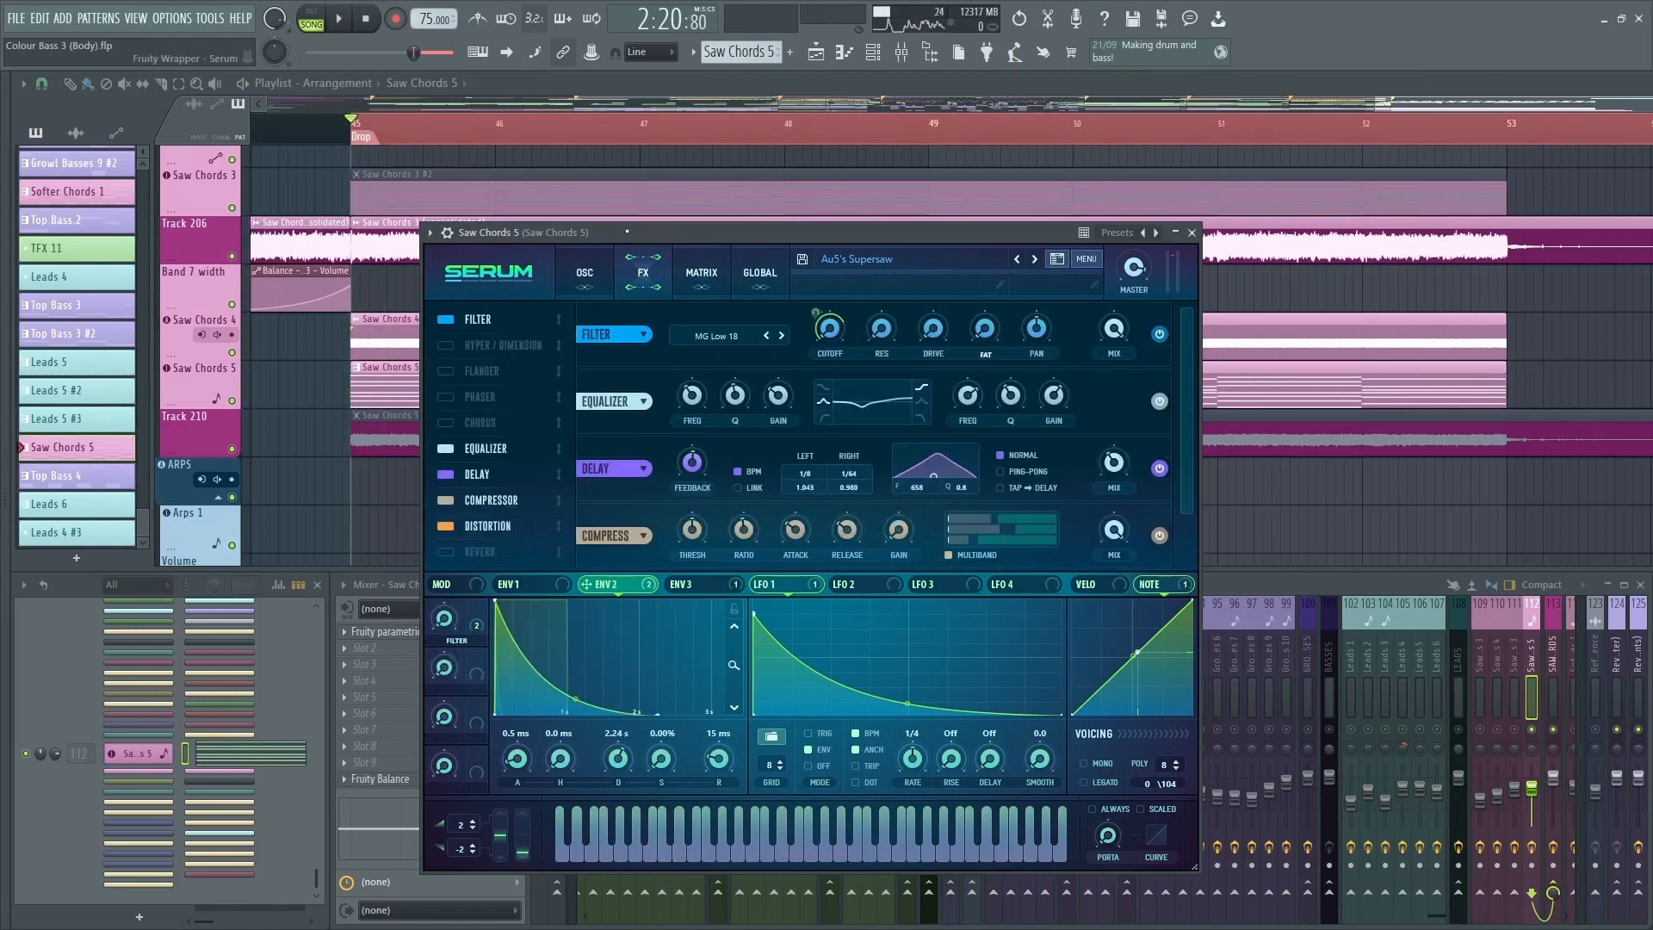
pyautogui.press('space')
pyautogui.press('space')
# Step: Examine the LFO 1 to CompMB H modulation against the multiband compressor and review its Macro 1 aux source options
pyautogui.click(702, 272)
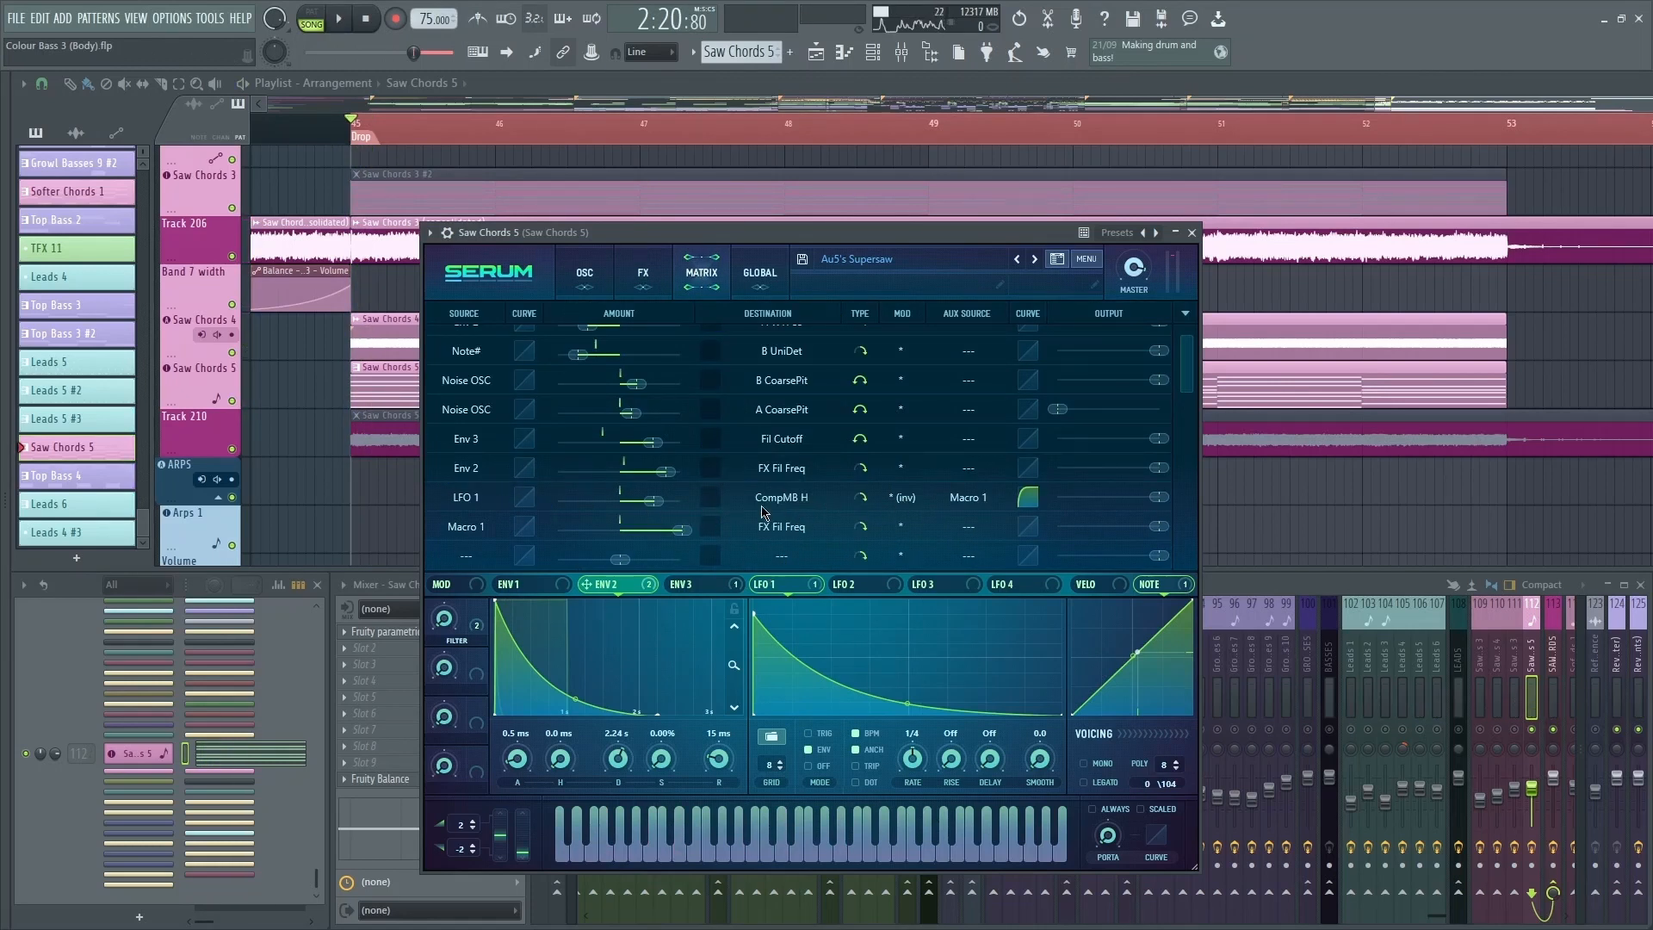
pyautogui.click(643, 274)
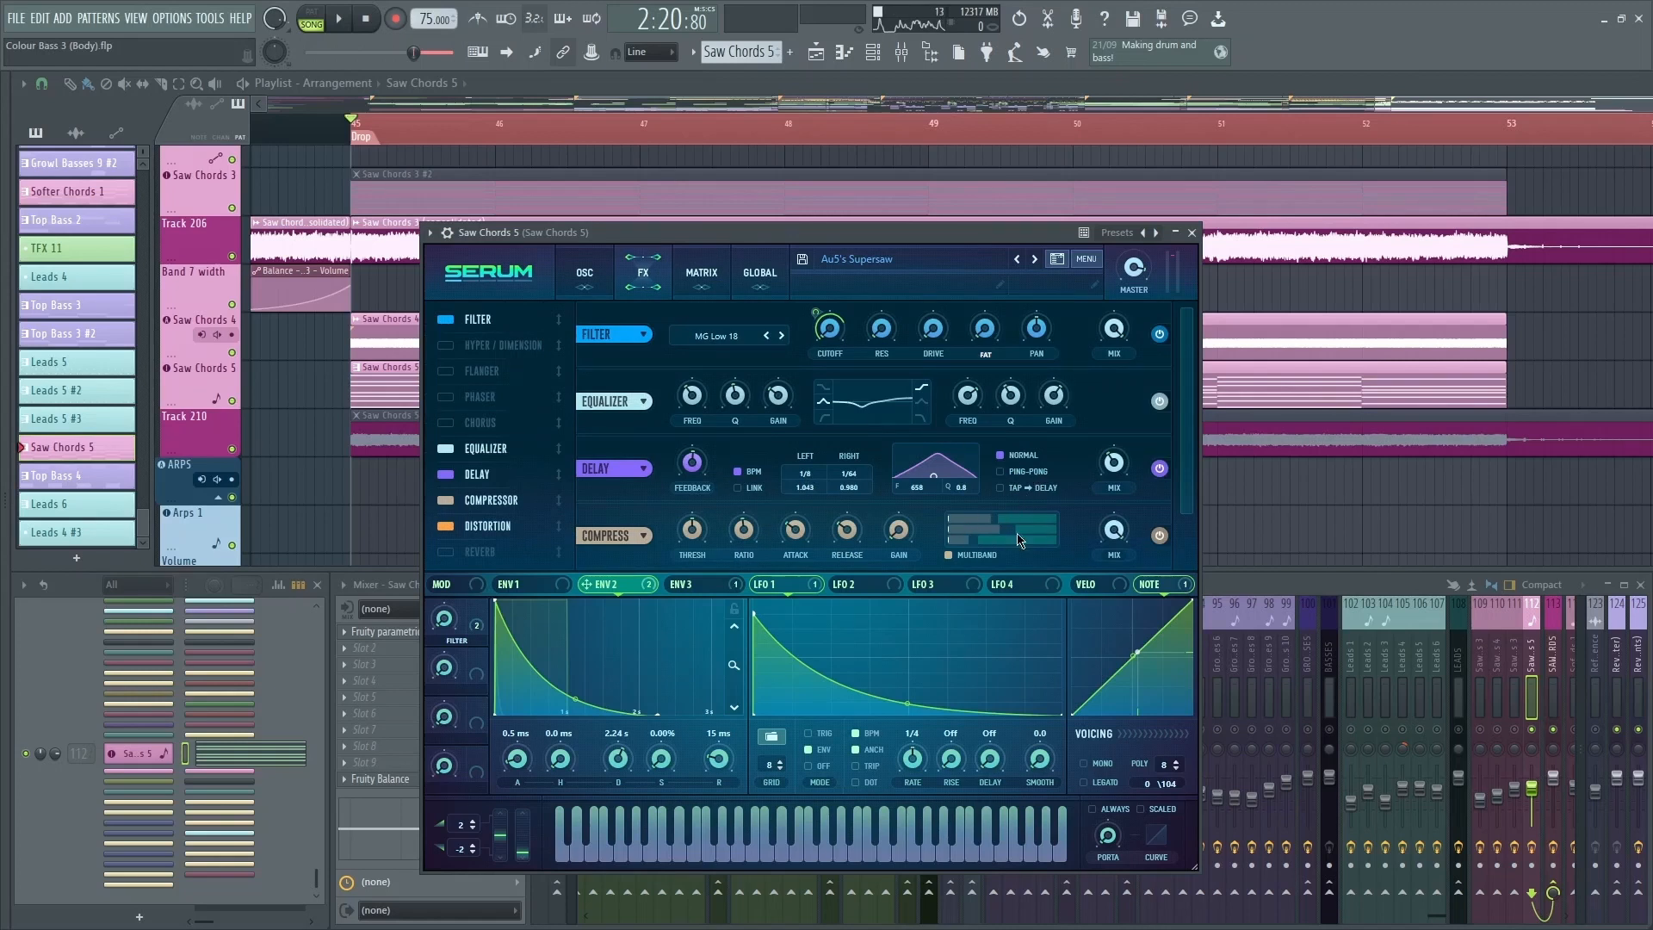
pyautogui.click(702, 272)
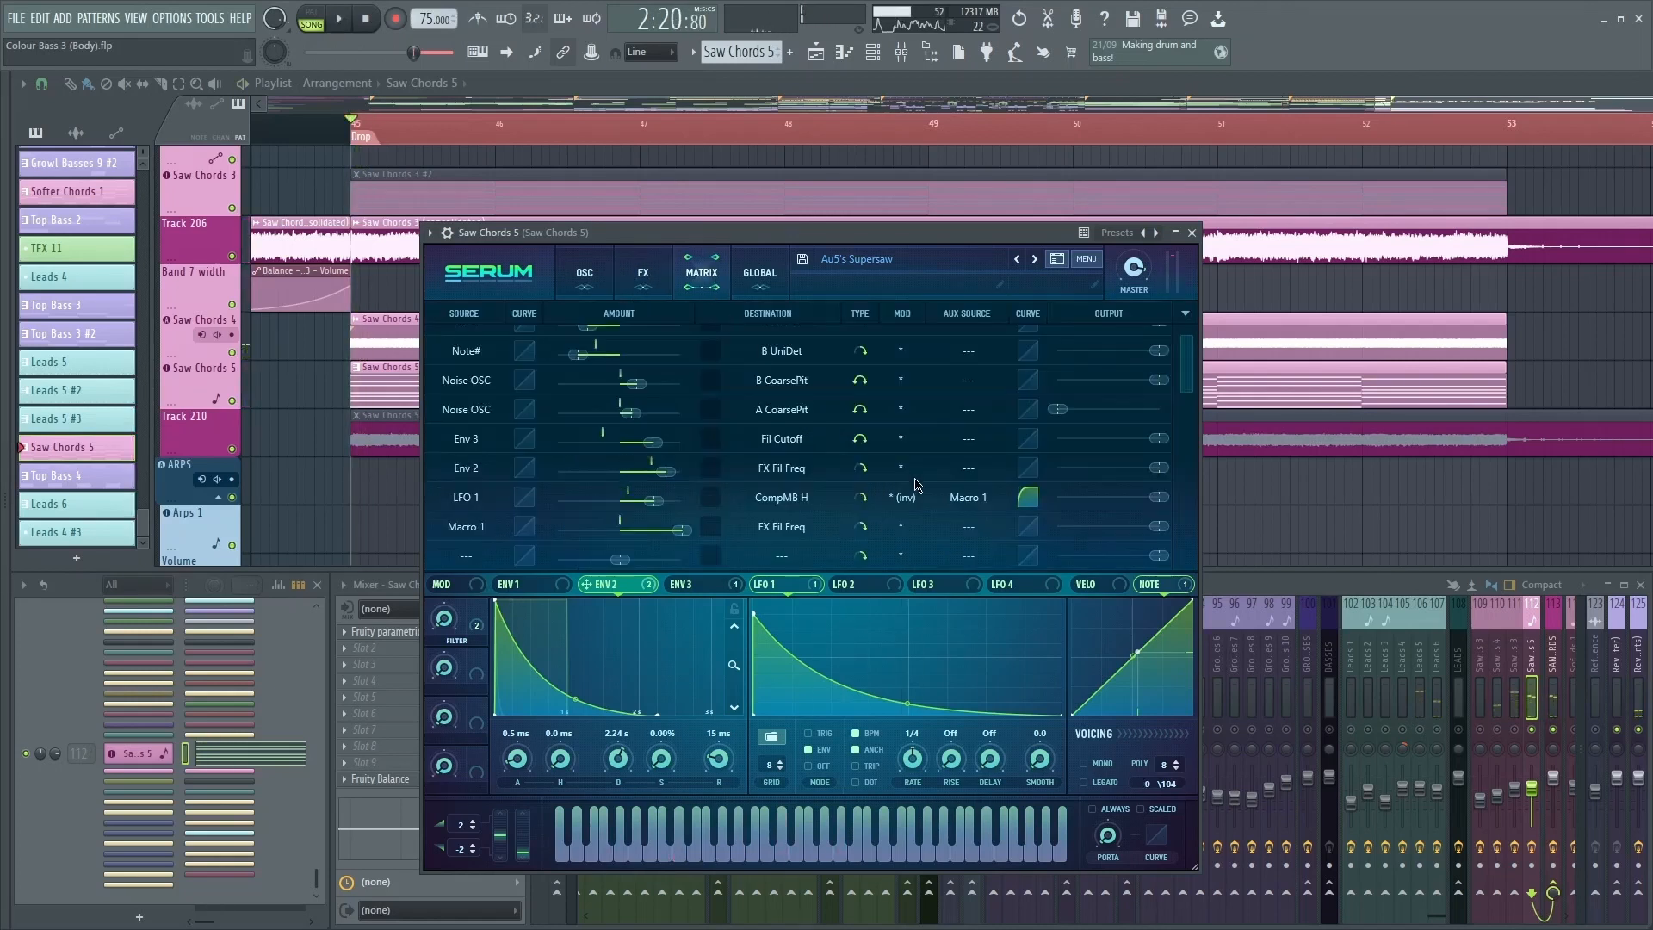
pyautogui.click(904, 499)
pyautogui.click(967, 497)
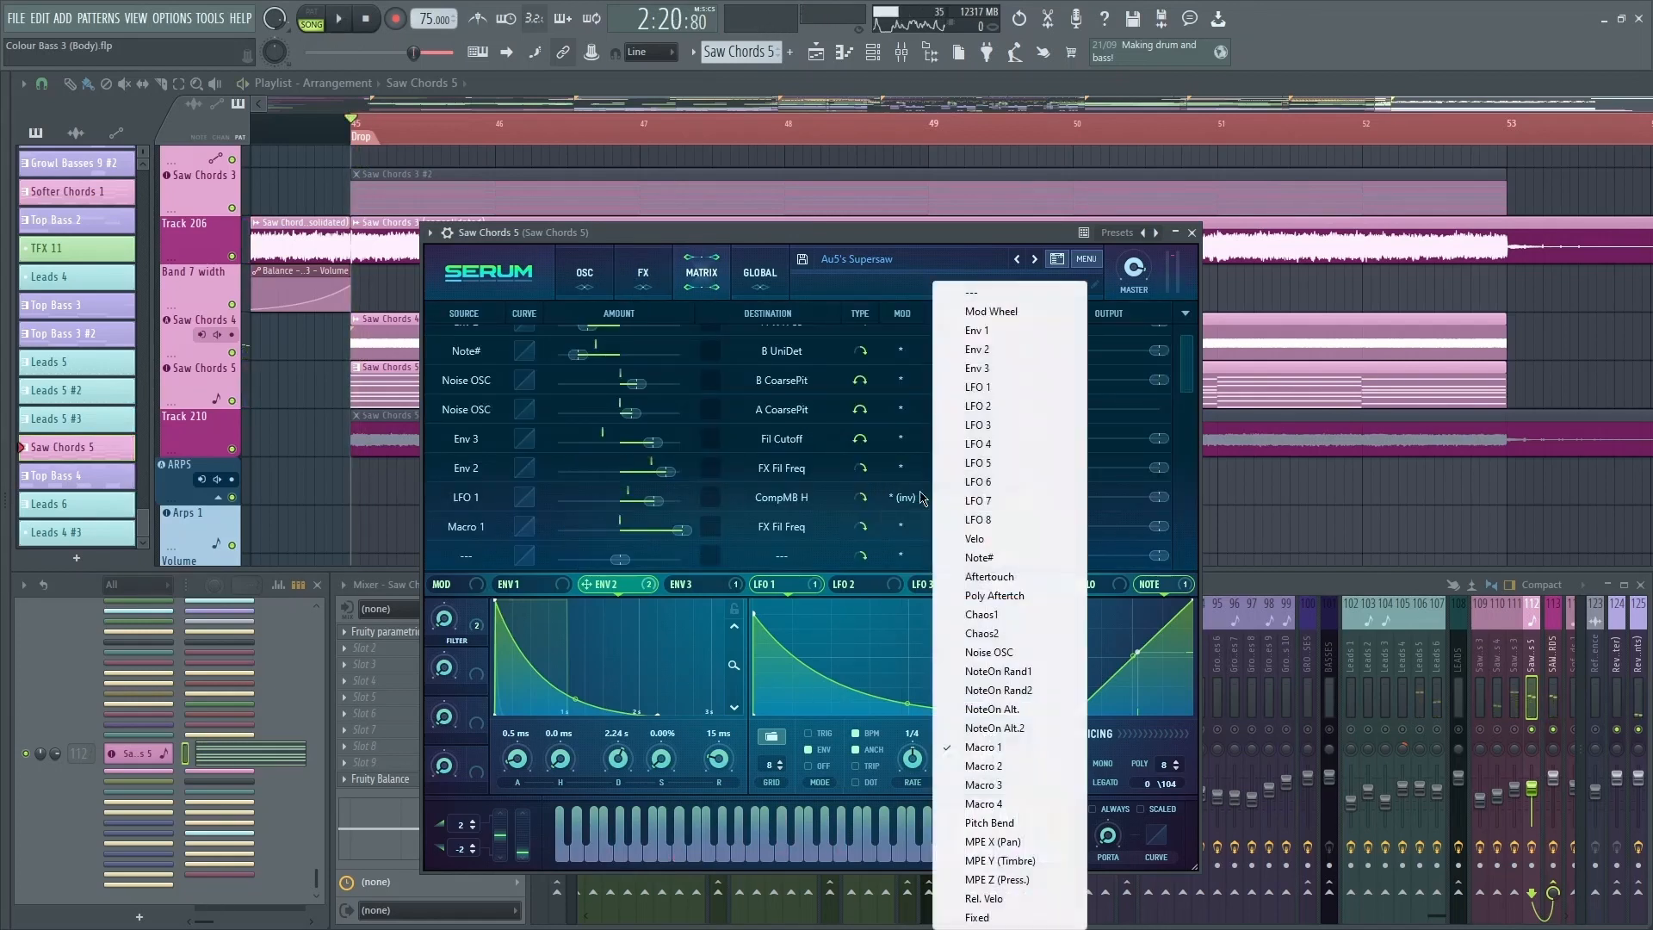
pyautogui.click(904, 247)
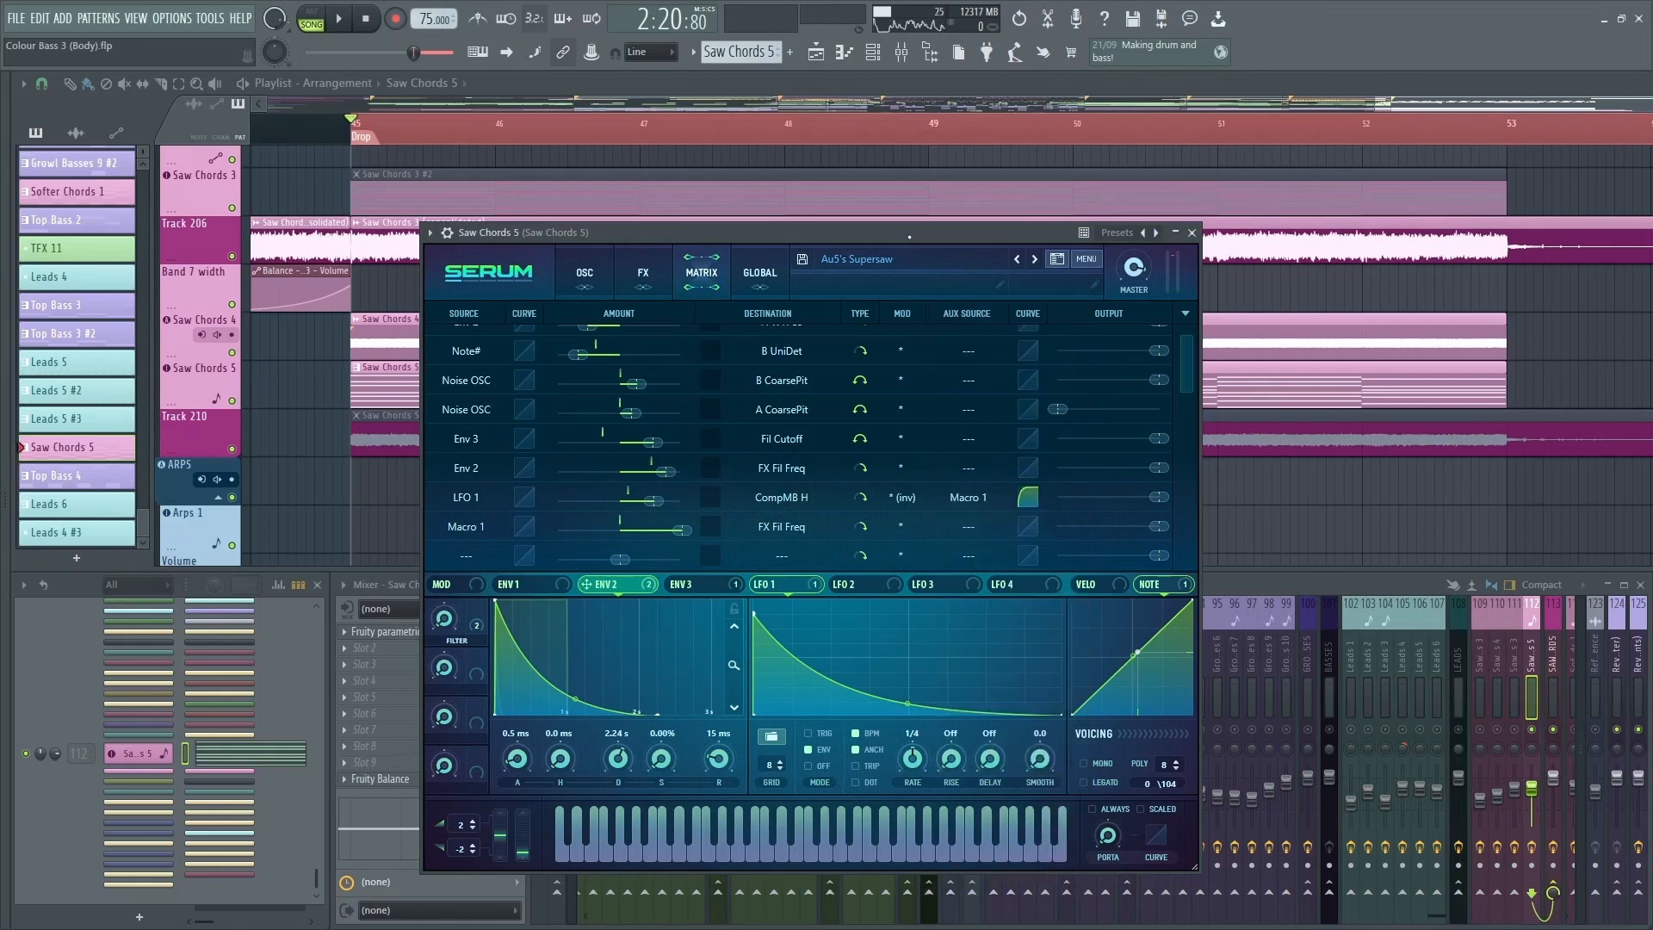
# Step: Play the drop while watching the LFO 1 to CompMB H modulation, and return to the effects rack
pyautogui.press('space')
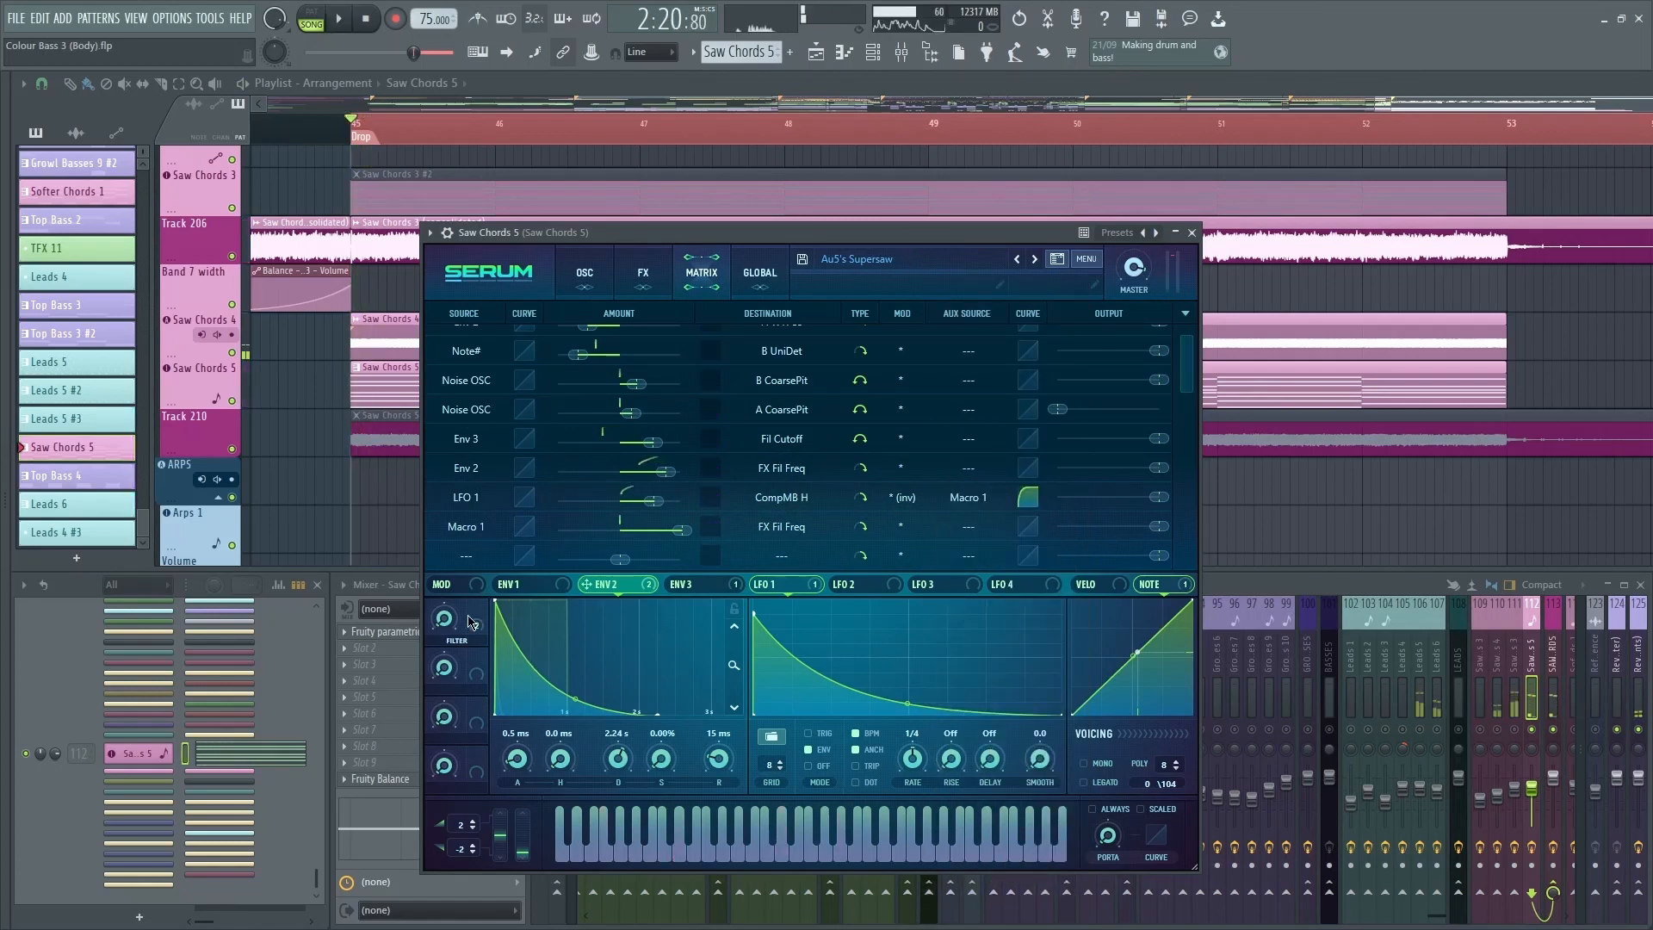
pyautogui.press('space')
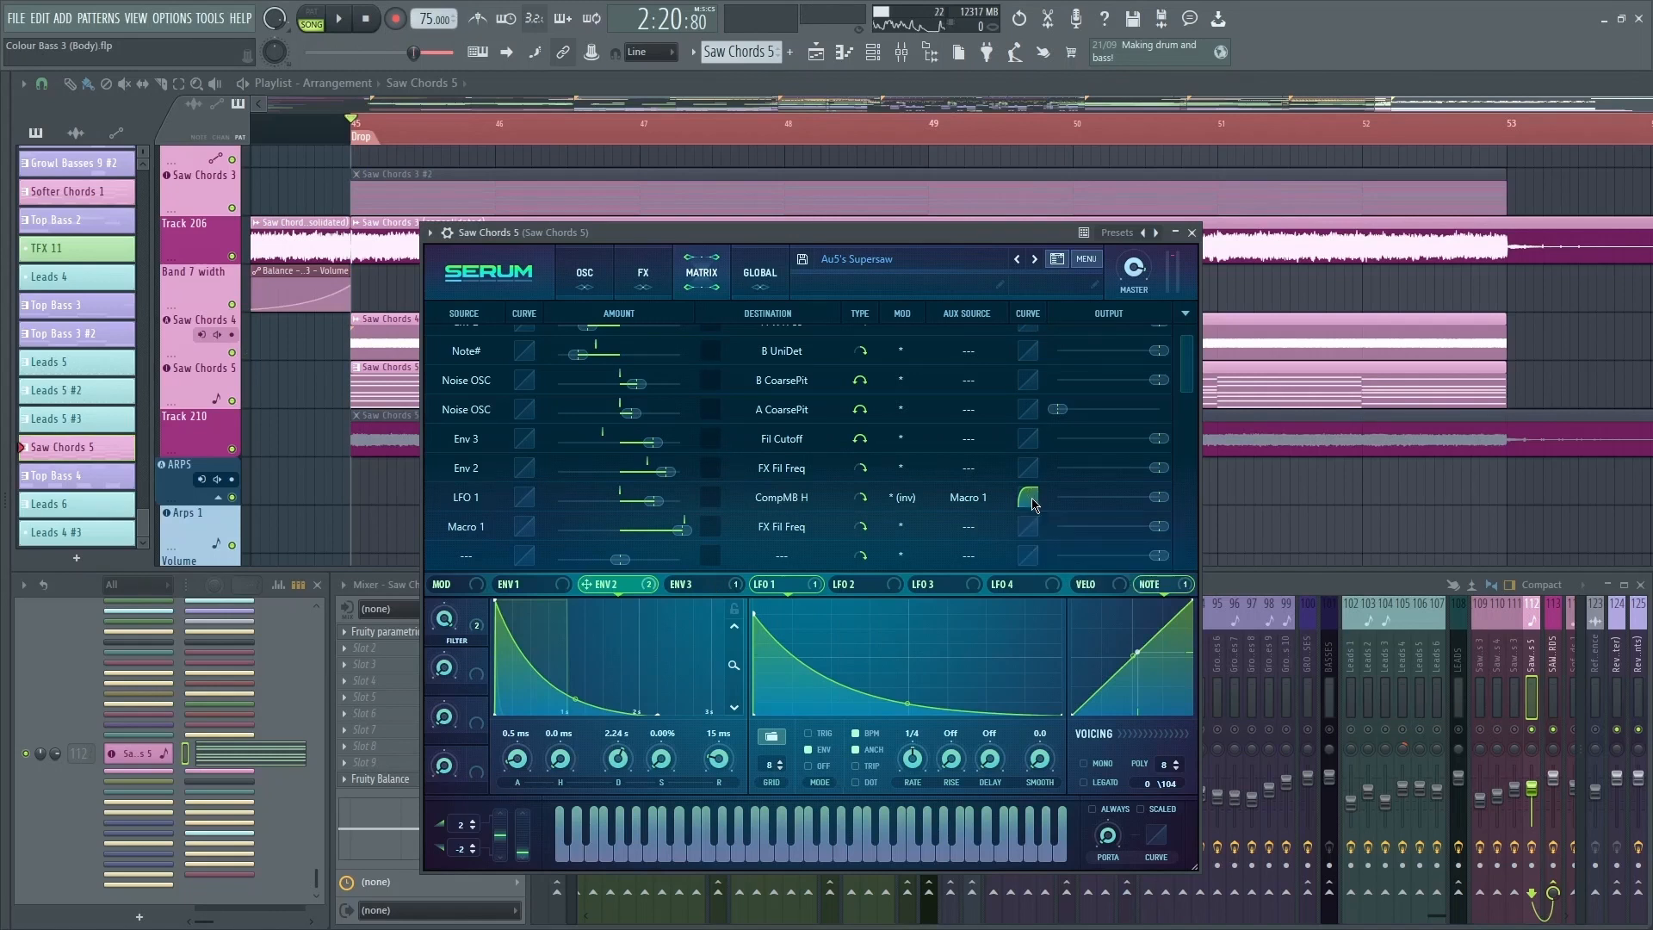
pyautogui.click(643, 276)
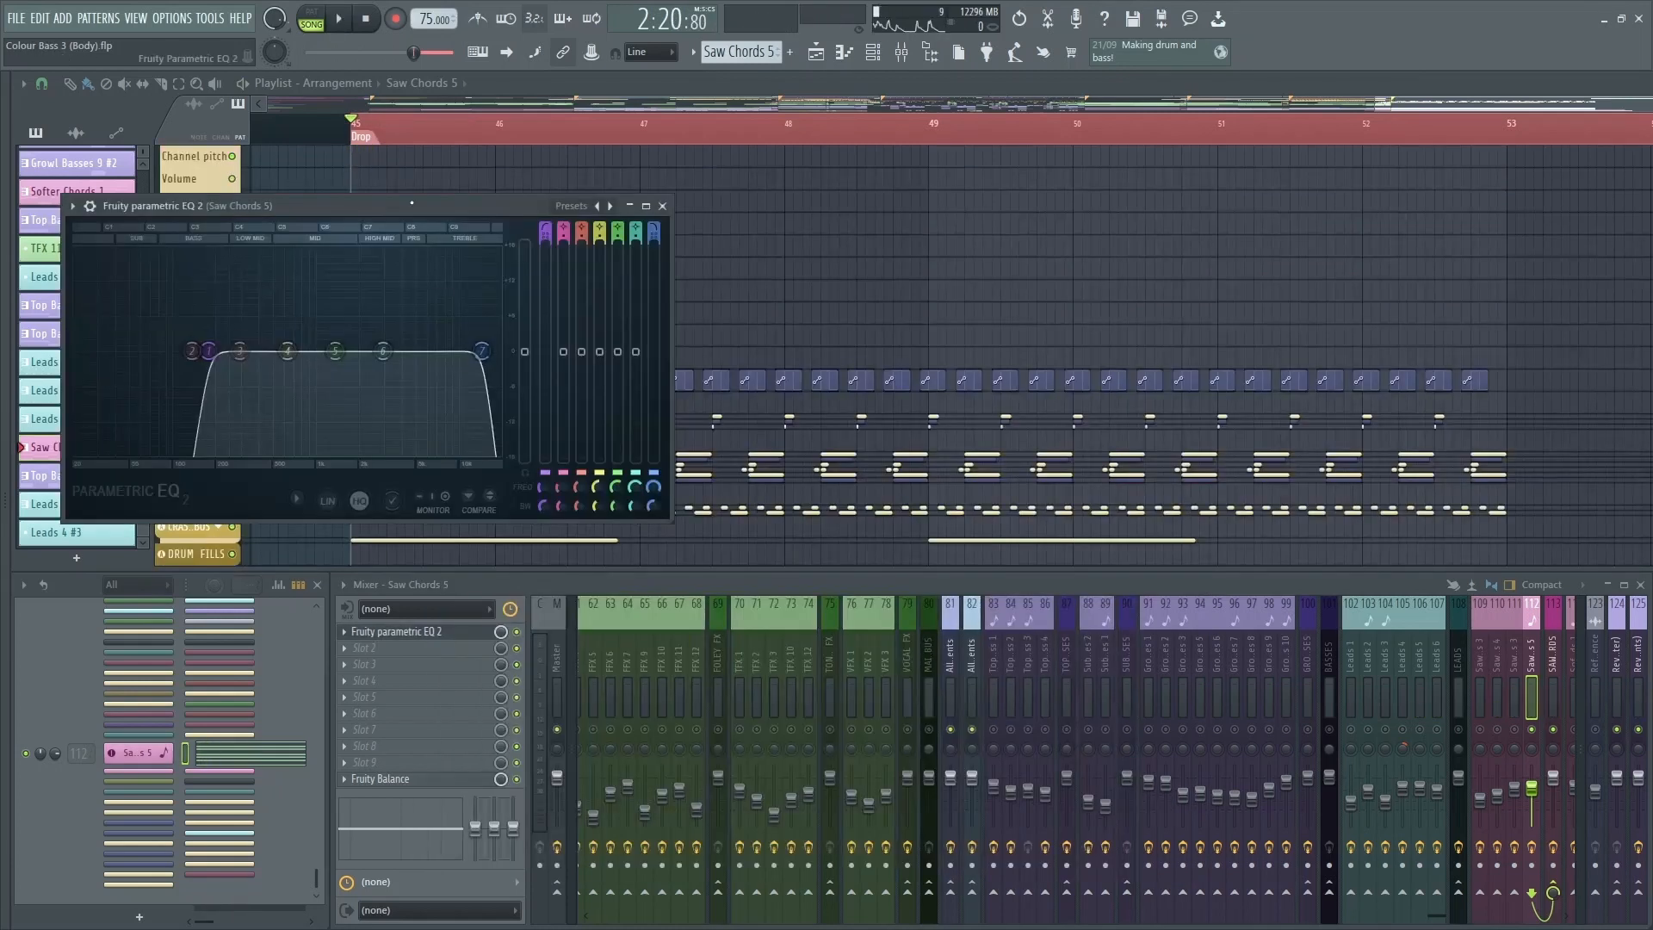
# Step: Inspect the high-pass and low-pass bands in Saw Chords 5's Fruity parametric EQ 2 and close it
pyautogui.moveTo(411, 205); pyautogui.dragTo(916, 307)
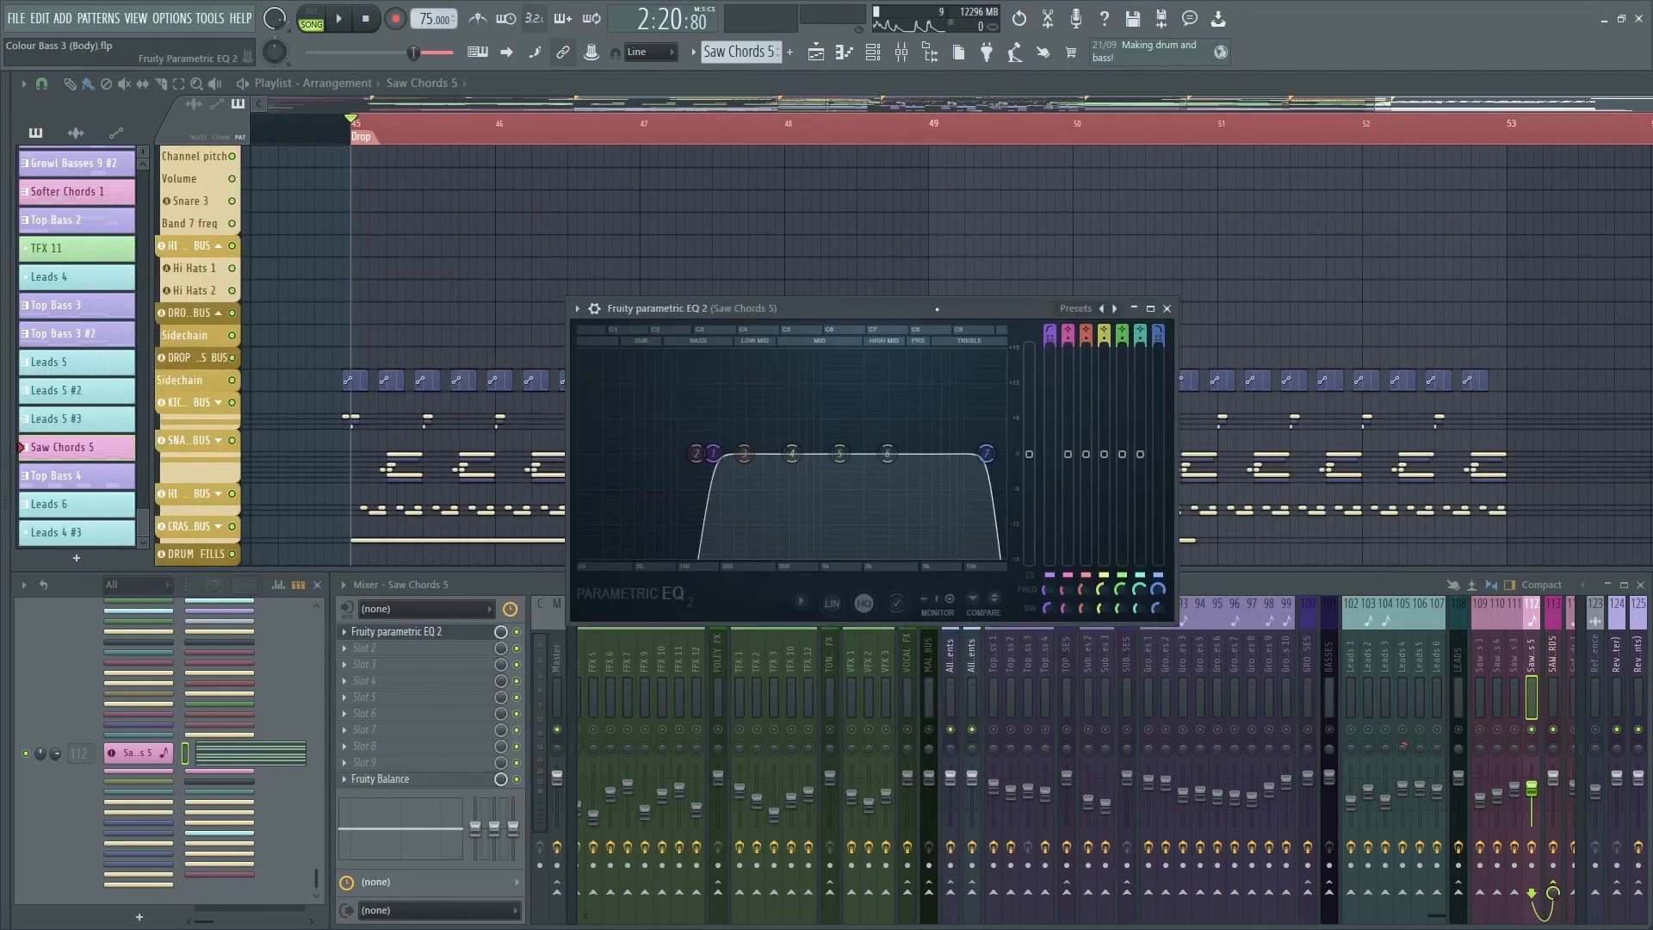
pyautogui.scroll(-10, 845, 247)
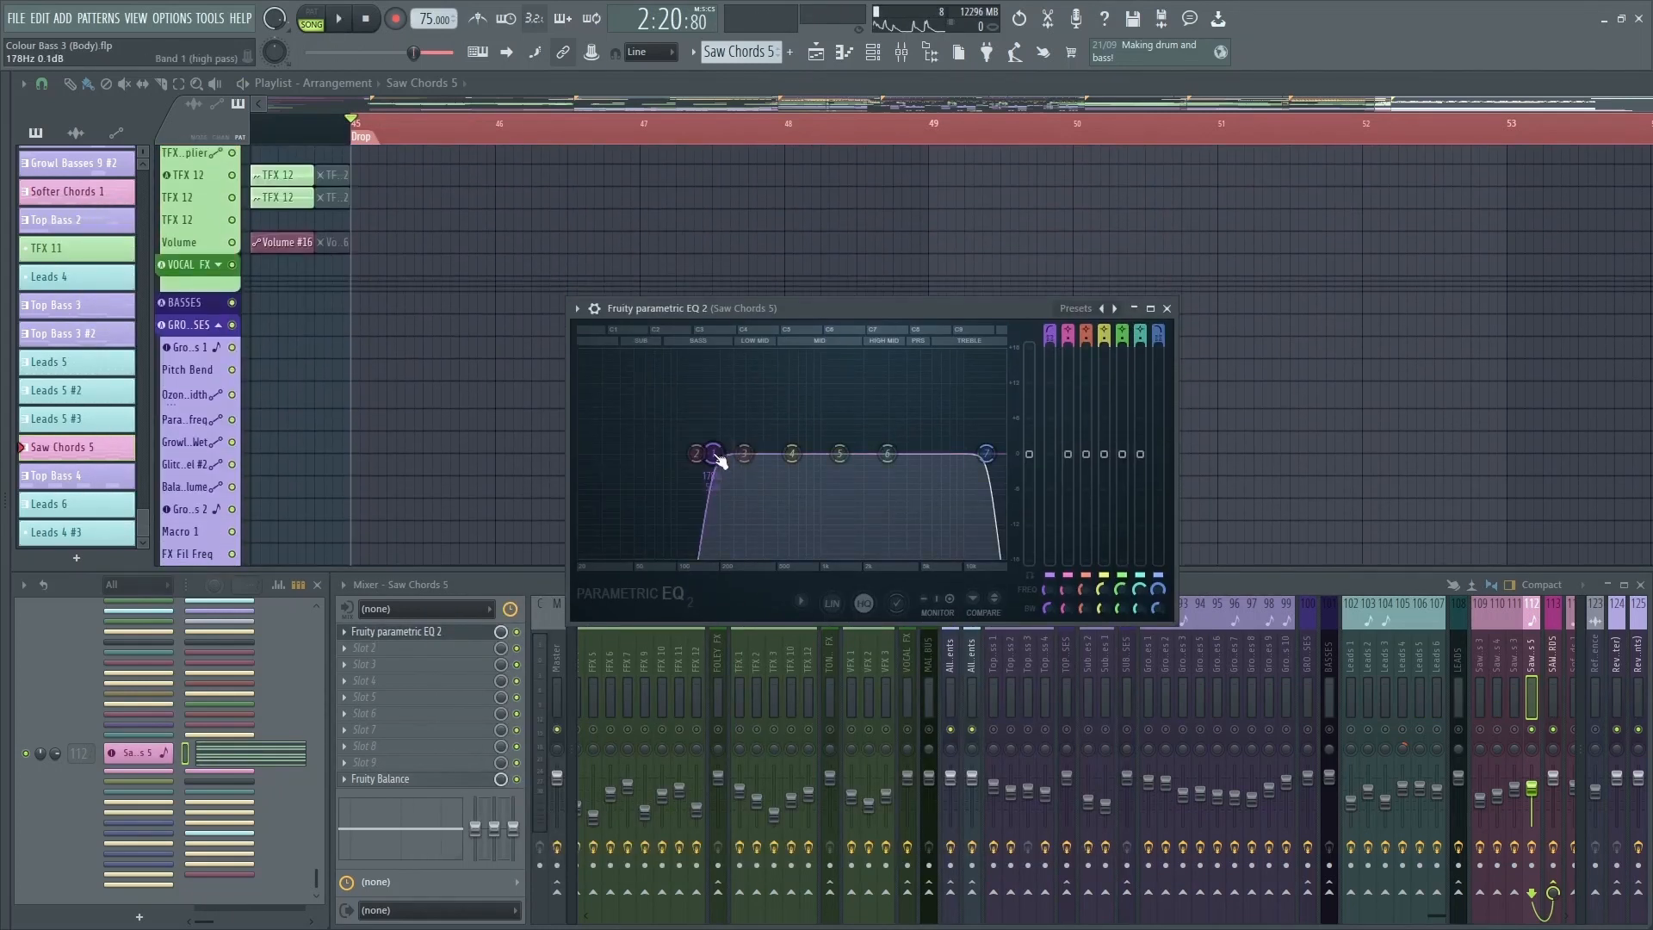
pyautogui.click(1167, 308)
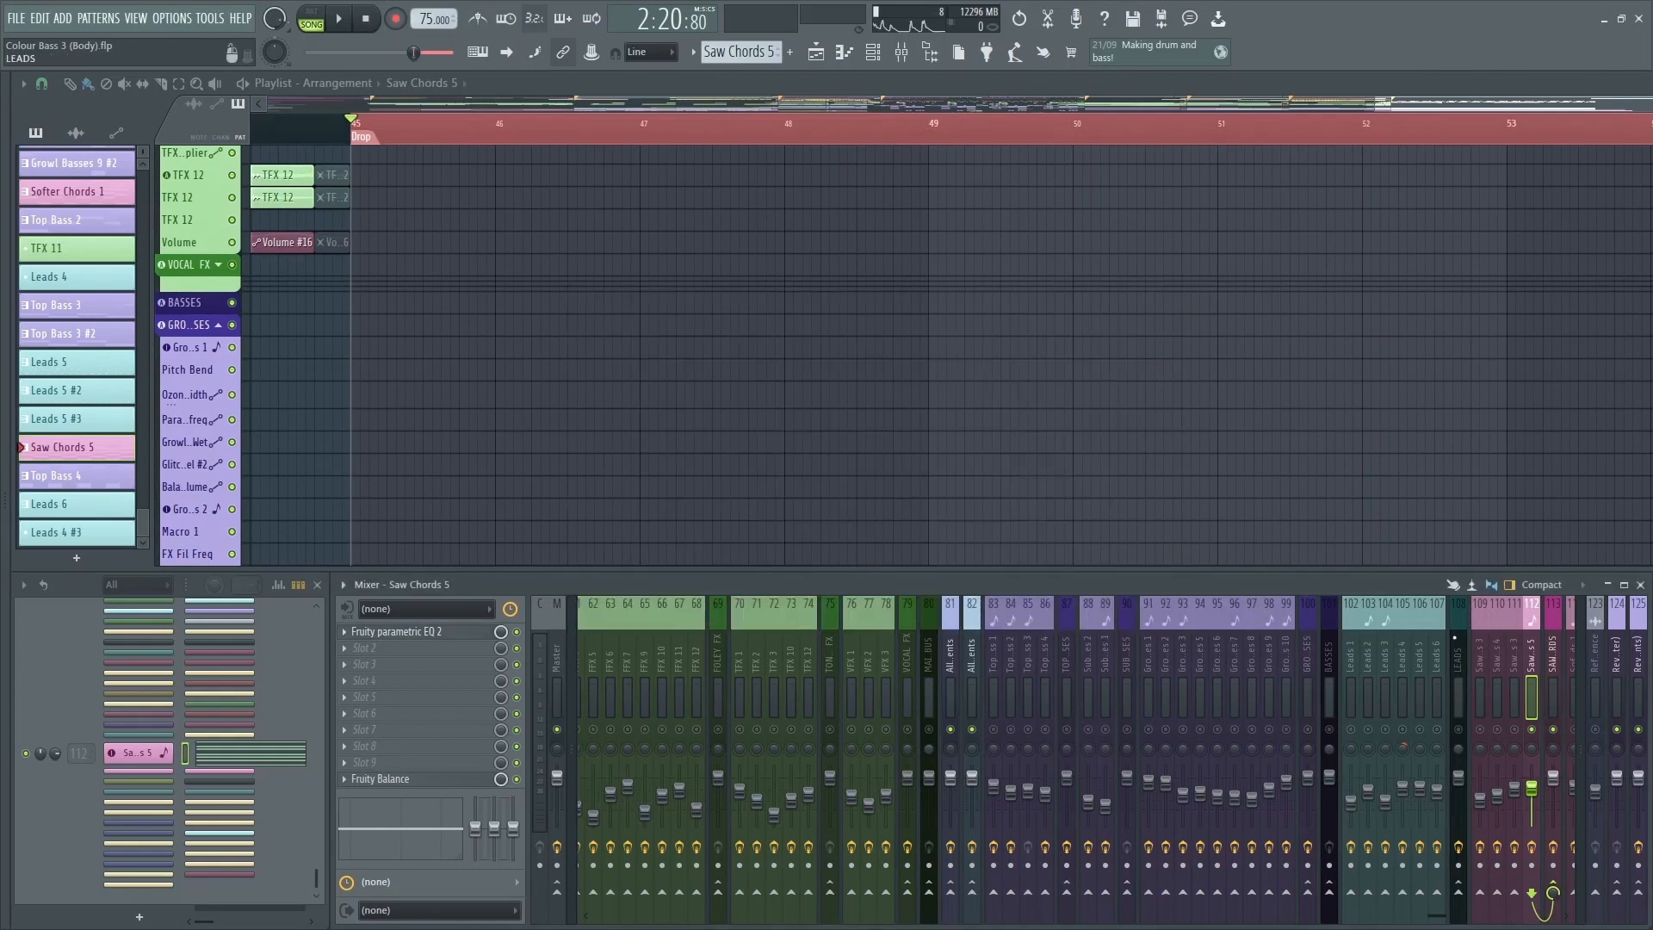
# Step: Play the drop with Saw Chords 3's two Fruity parametric EQ 2 windows side by side to compare their curves, and close both
pyautogui.click(1513, 659)
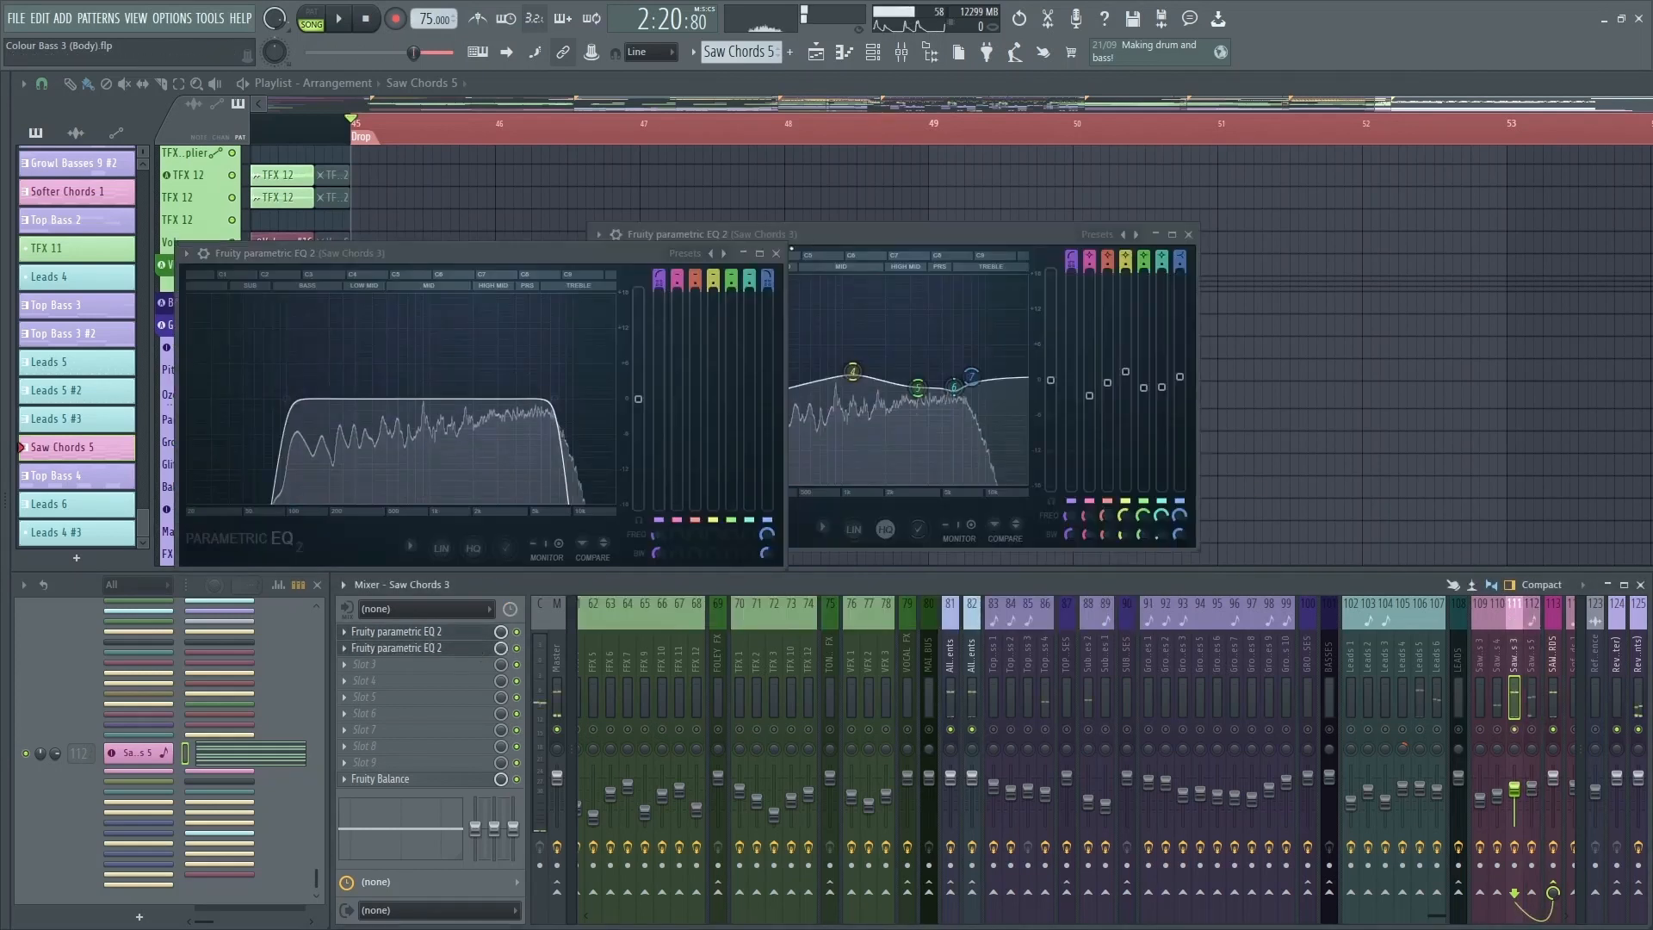
pyautogui.moveTo(887, 235); pyautogui.dragTo(1103, 260)
pyautogui.scroll(-8, 642, 208)
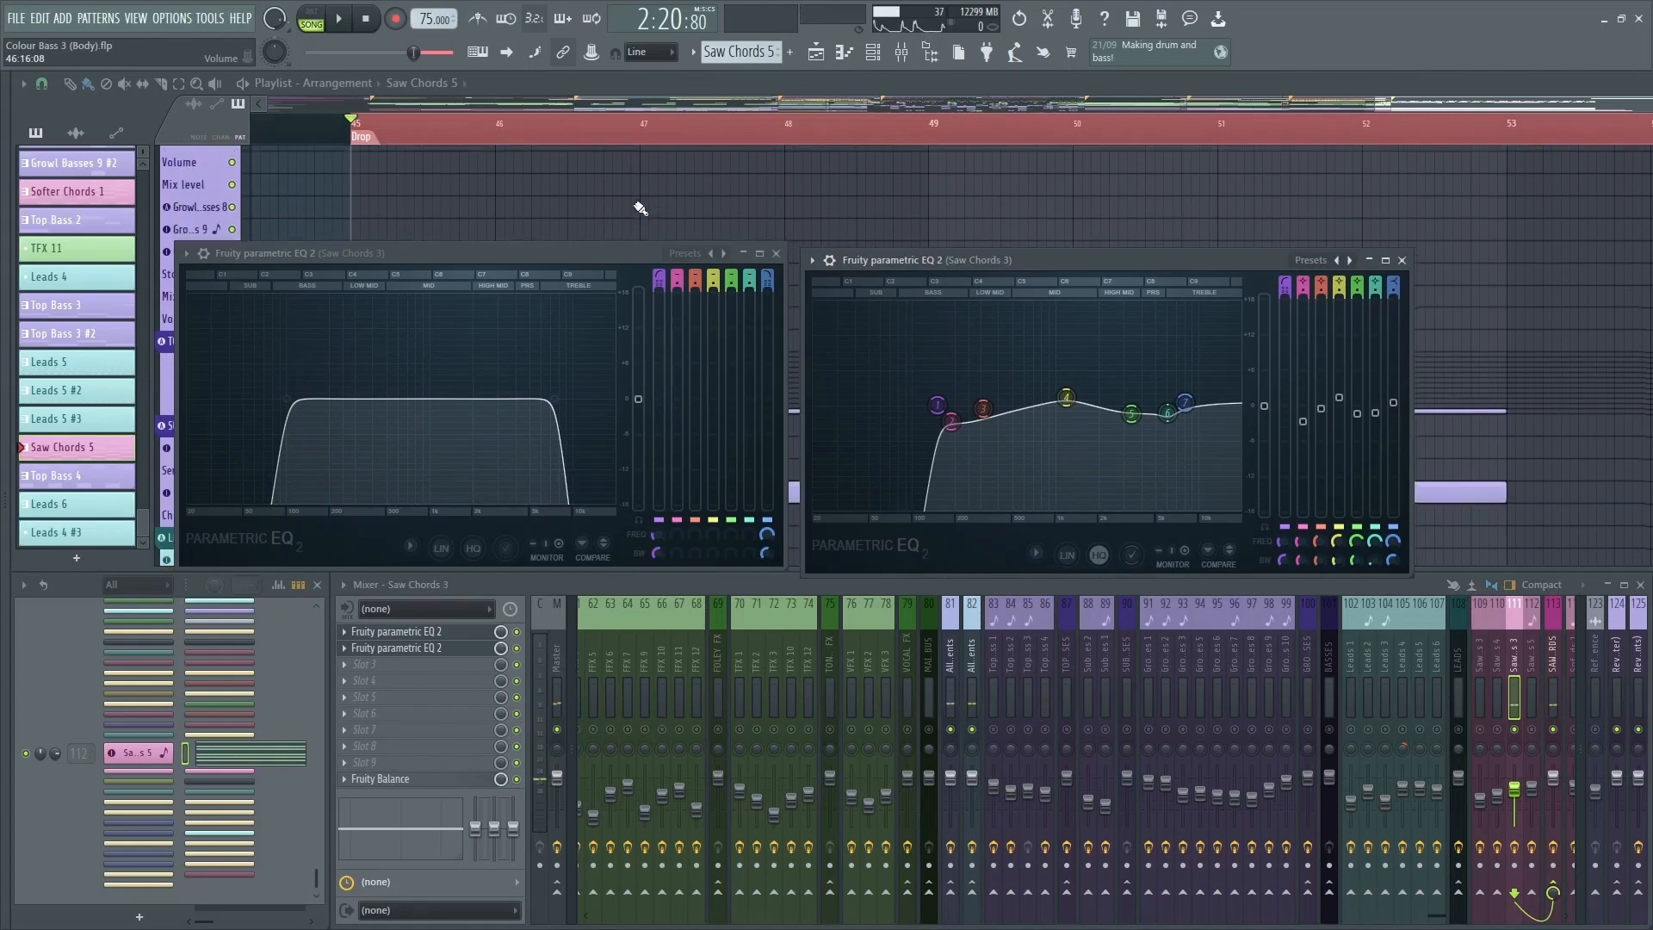
pyautogui.scroll(-4, 640, 209)
pyautogui.moveTo(609, 253); pyautogui.dragTo(611, 274)
pyautogui.press('space')
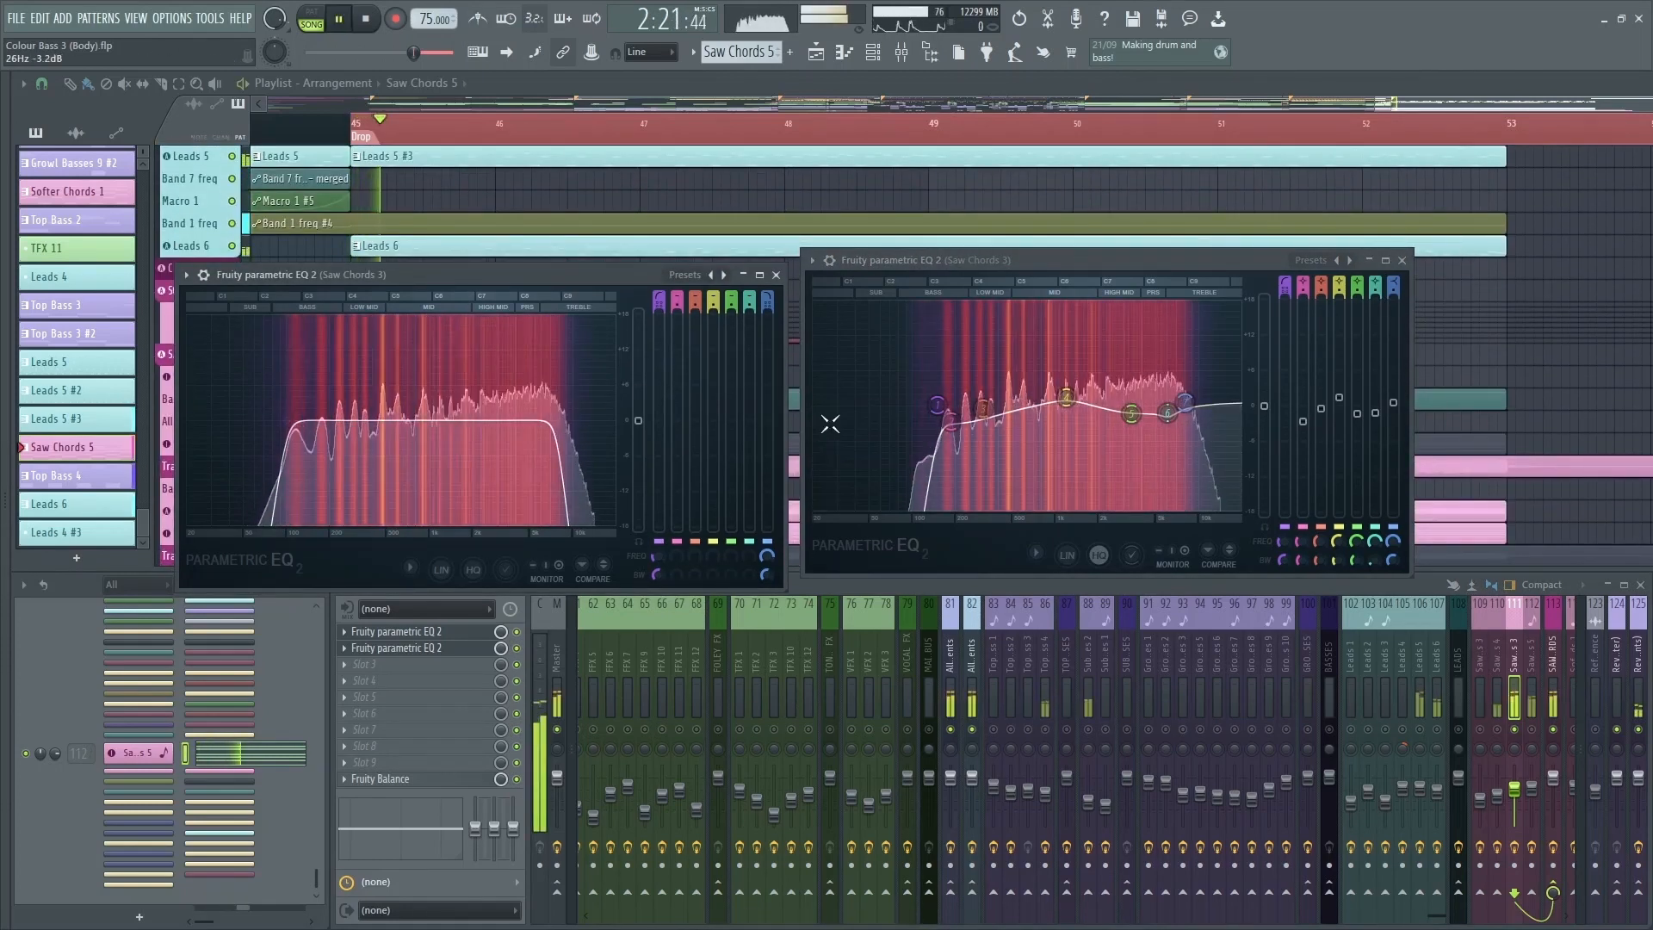
pyautogui.press('space')
pyautogui.click(1402, 260)
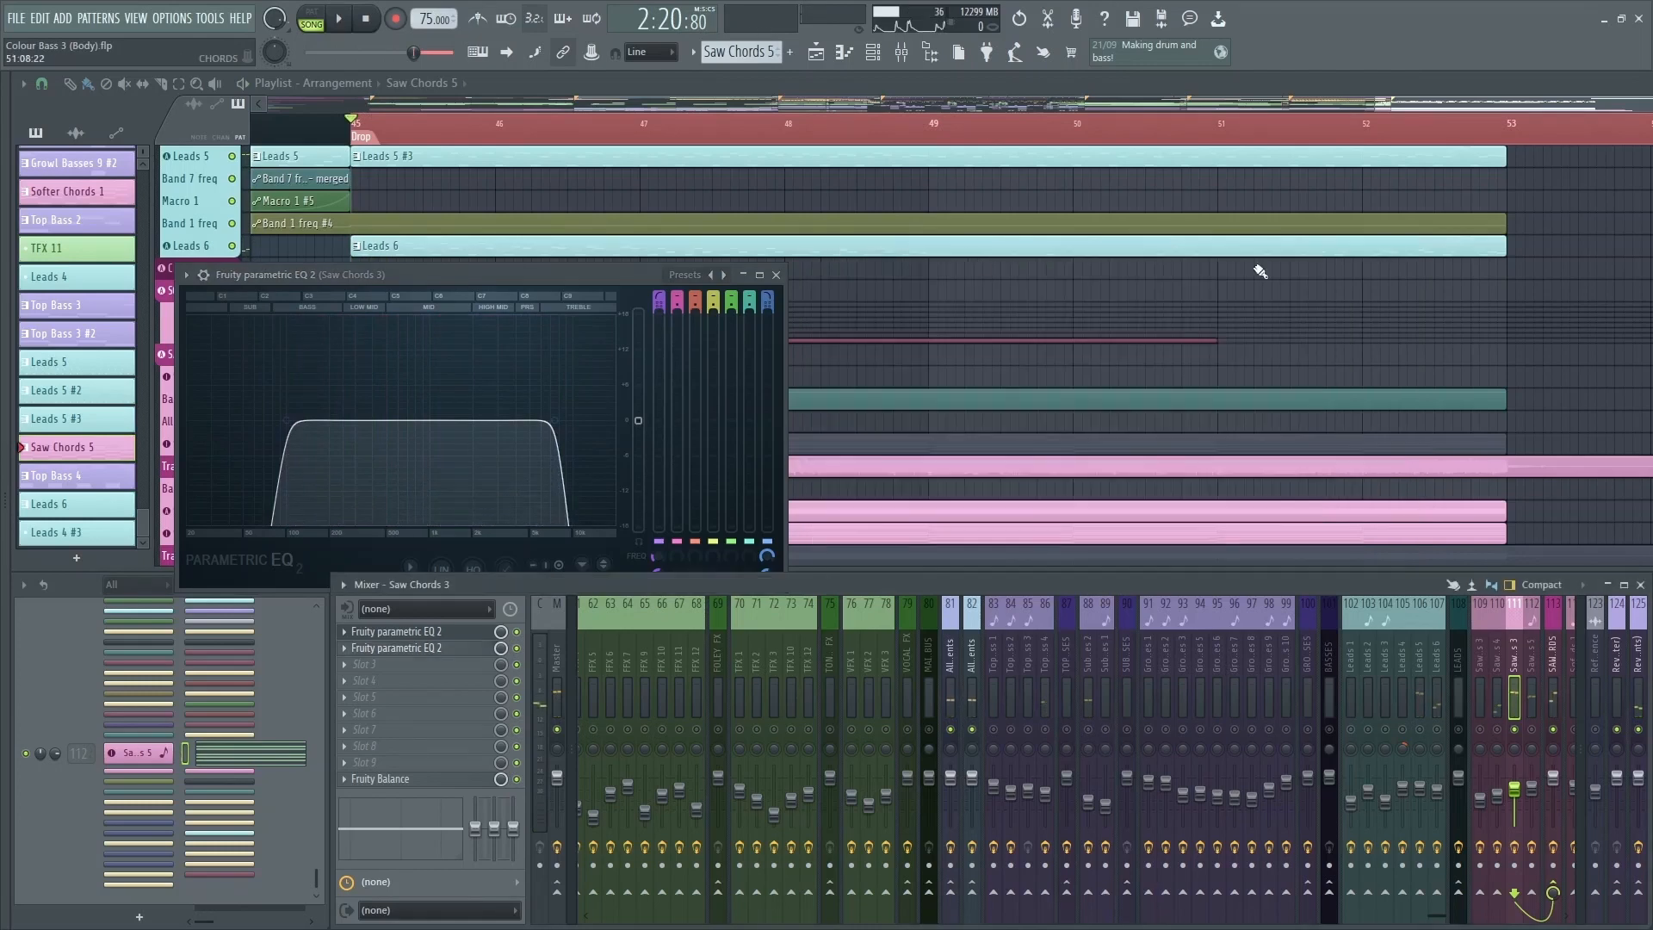
pyautogui.click(776, 274)
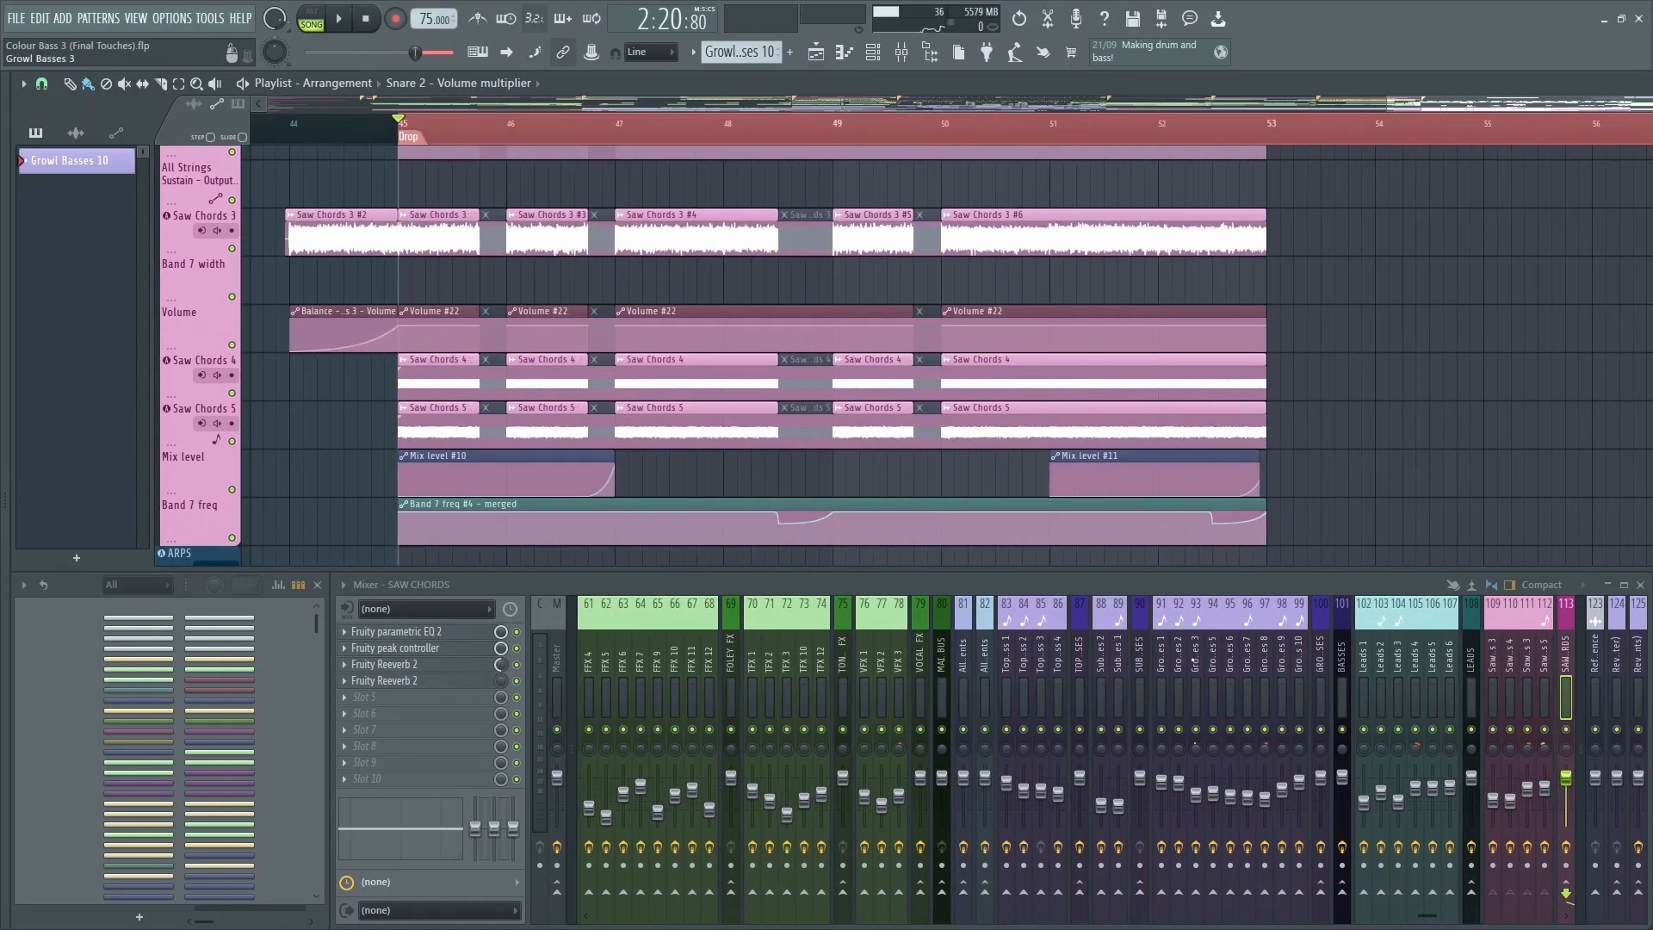
# Step: Play the drop in the Final Touches version and look over the Growl Basses clips and automation in the second drop
pyautogui.press('space')
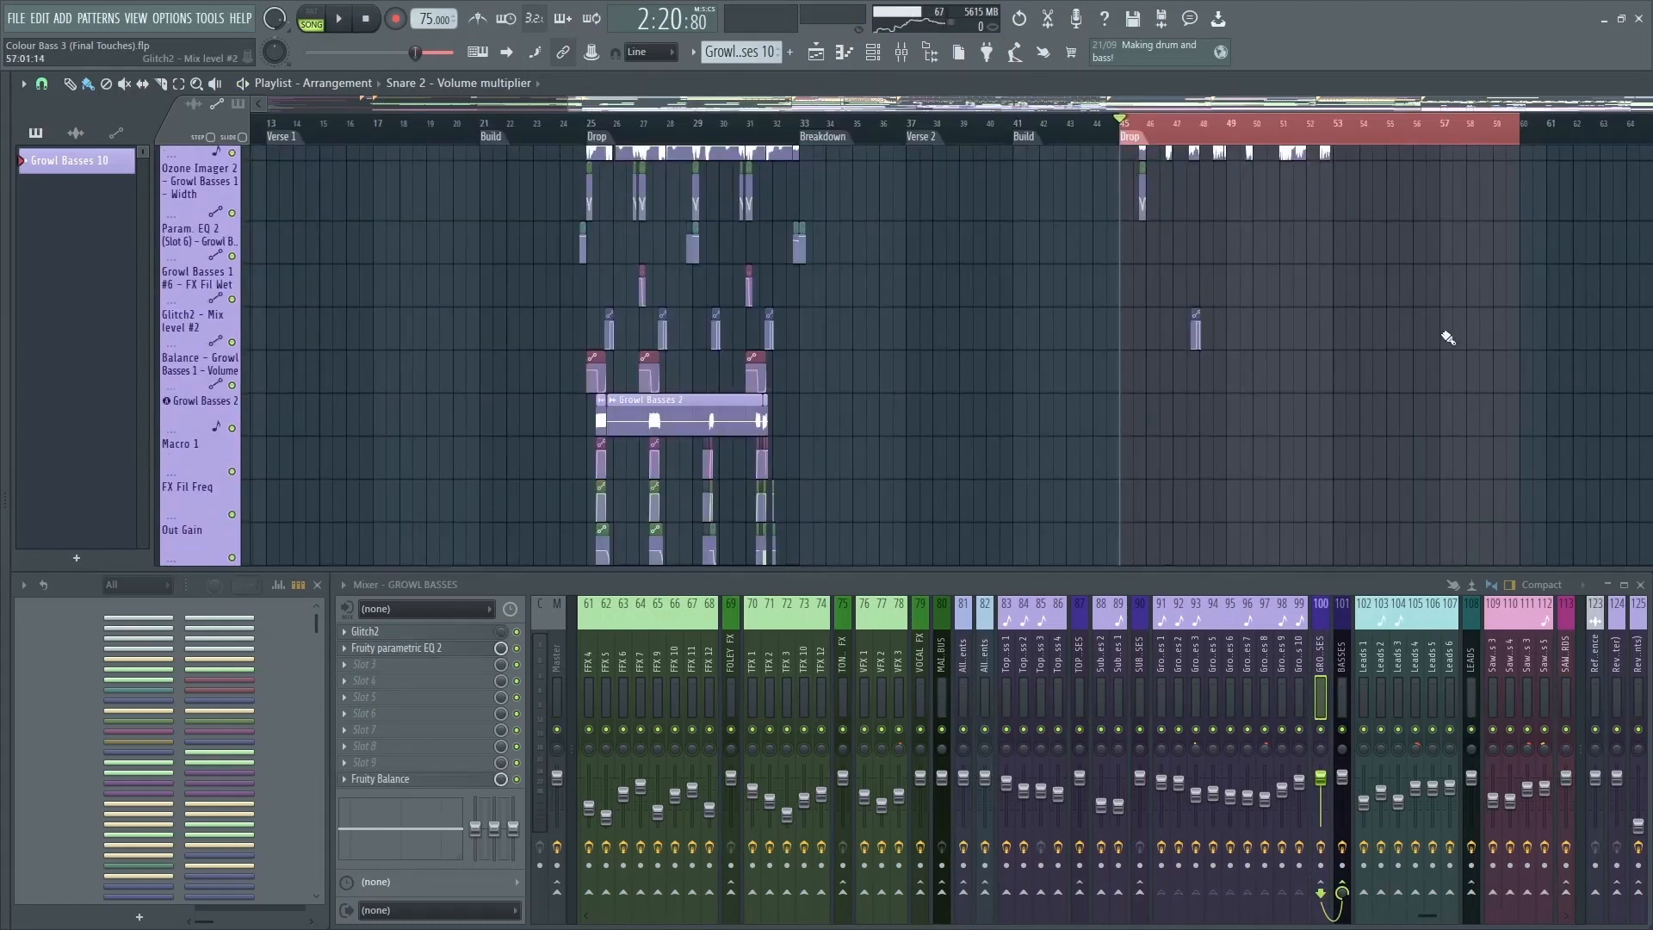
pyautogui.scroll(-2, 1522, 362)
pyautogui.scroll(3, 1523, 361)
pyautogui.moveTo(1523, 361); pyautogui.dragTo(1136, 295)
pyautogui.scroll(-4, 1137, 296)
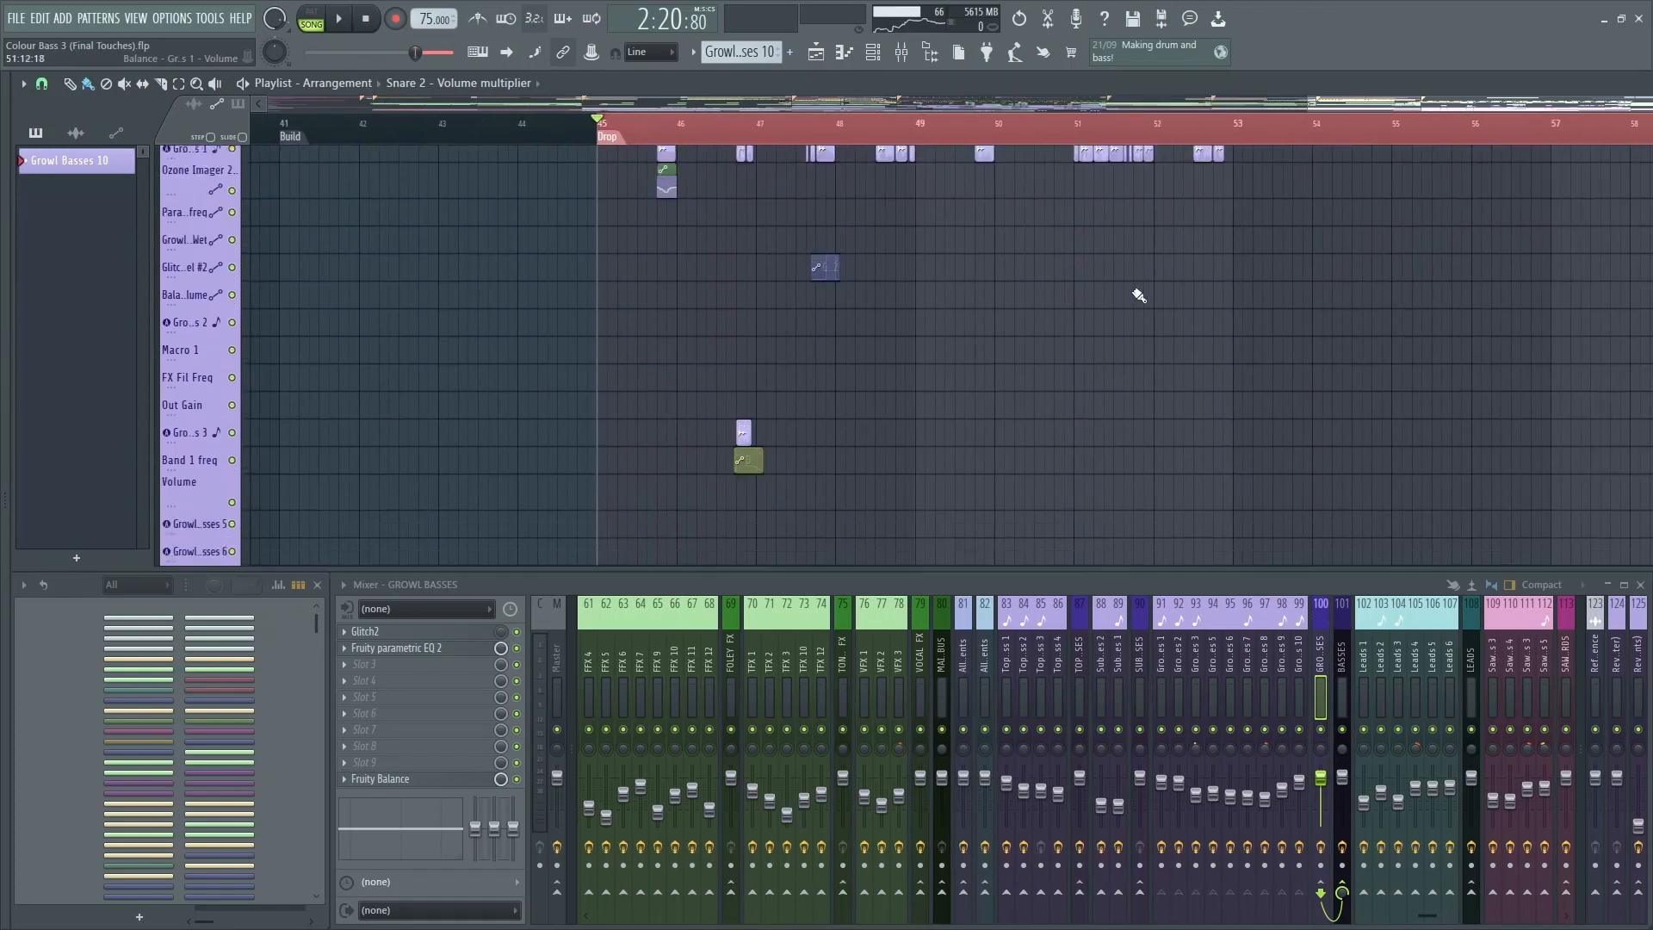
pyautogui.scroll(-2, 1080, 311)
pyautogui.scroll(2, 1071, 307)
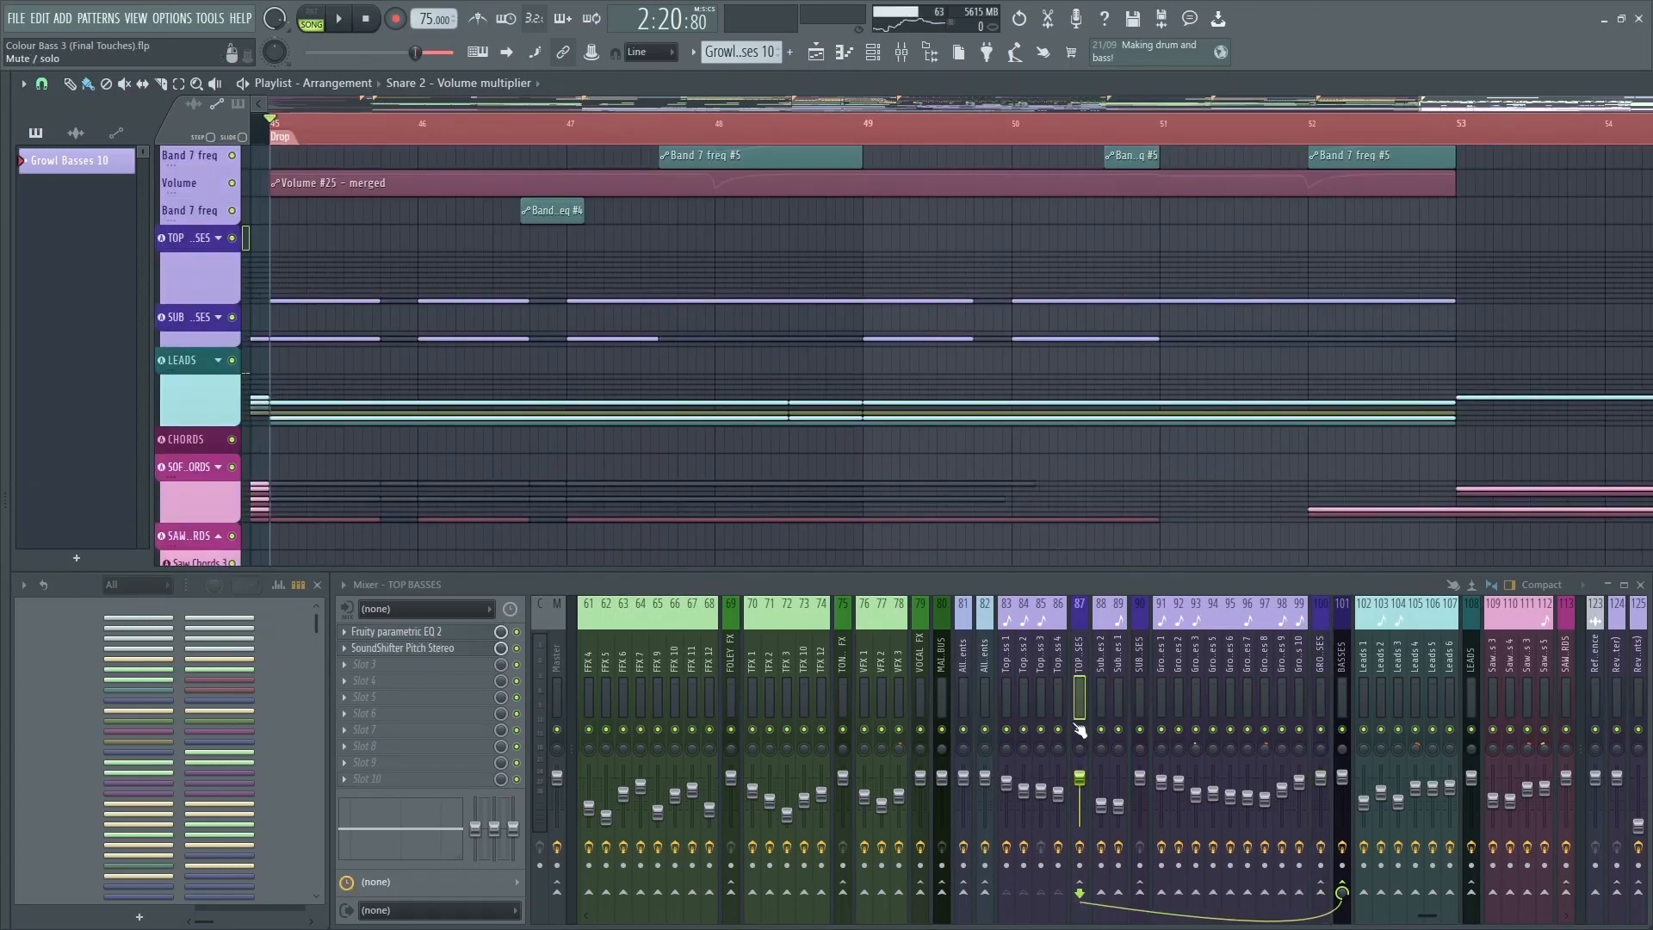
# Step: Expand the TOP BASSES group to play its layers in solo, and inspect Top Bass 4's Fruity parametric EQ 2
pyautogui.scroll(-1, 746, 475)
pyautogui.click(219, 212)
pyautogui.scroll(-3, 279, 286)
pyautogui.scroll(3, 279, 290)
pyautogui.press('space')
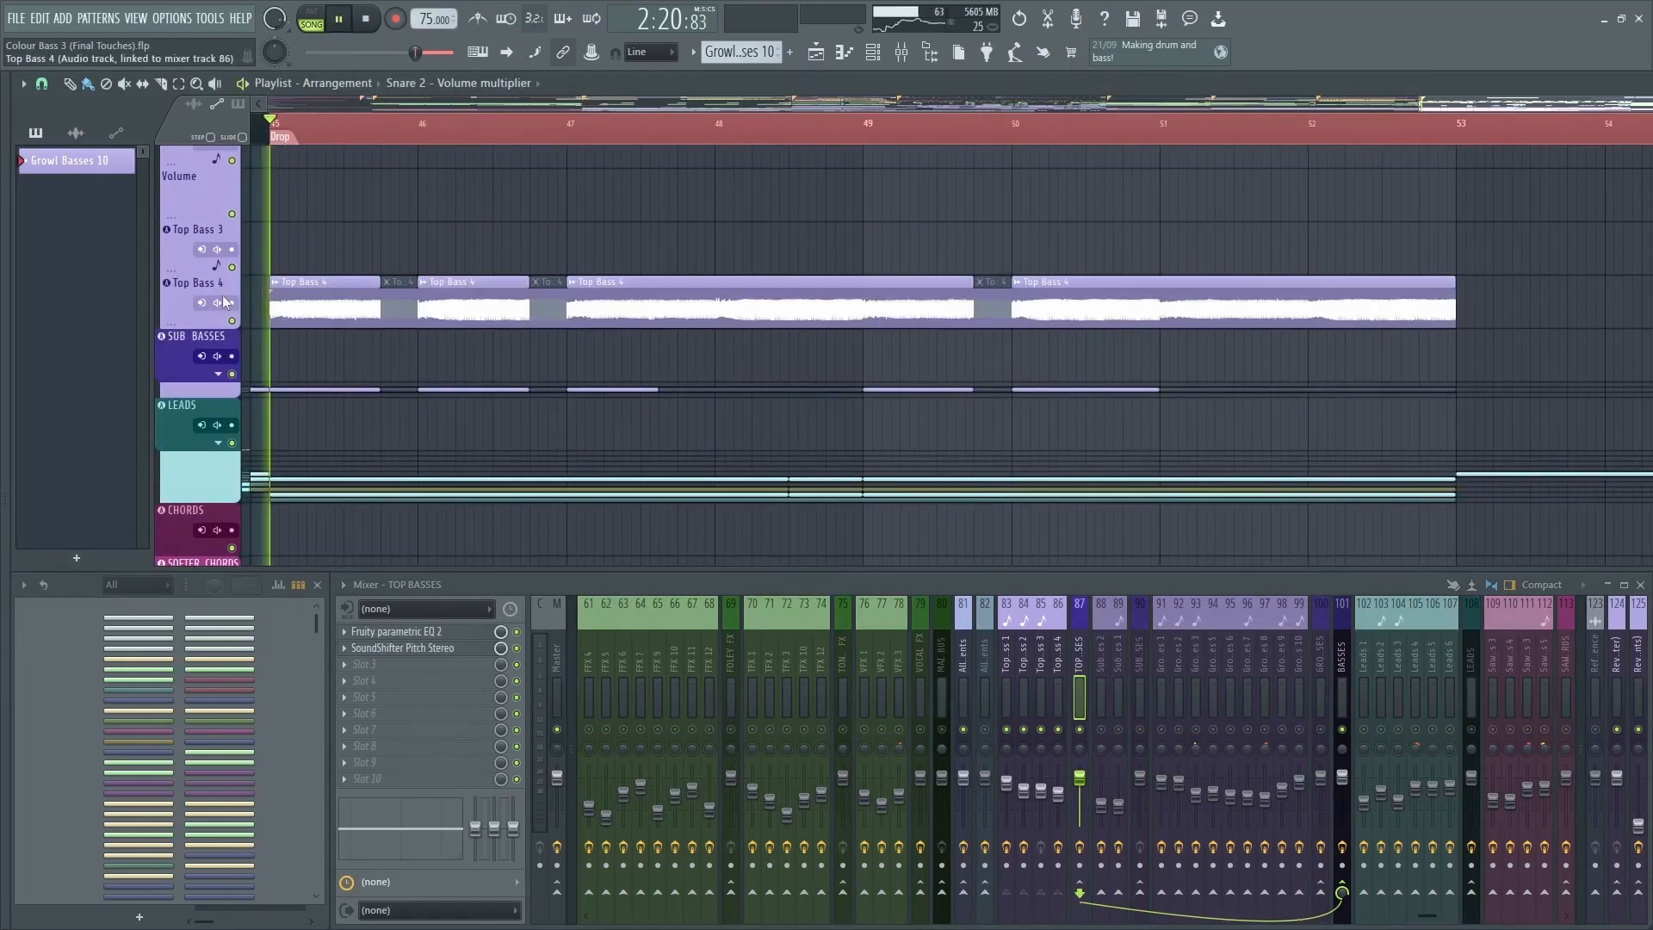
pyautogui.click(465, 636)
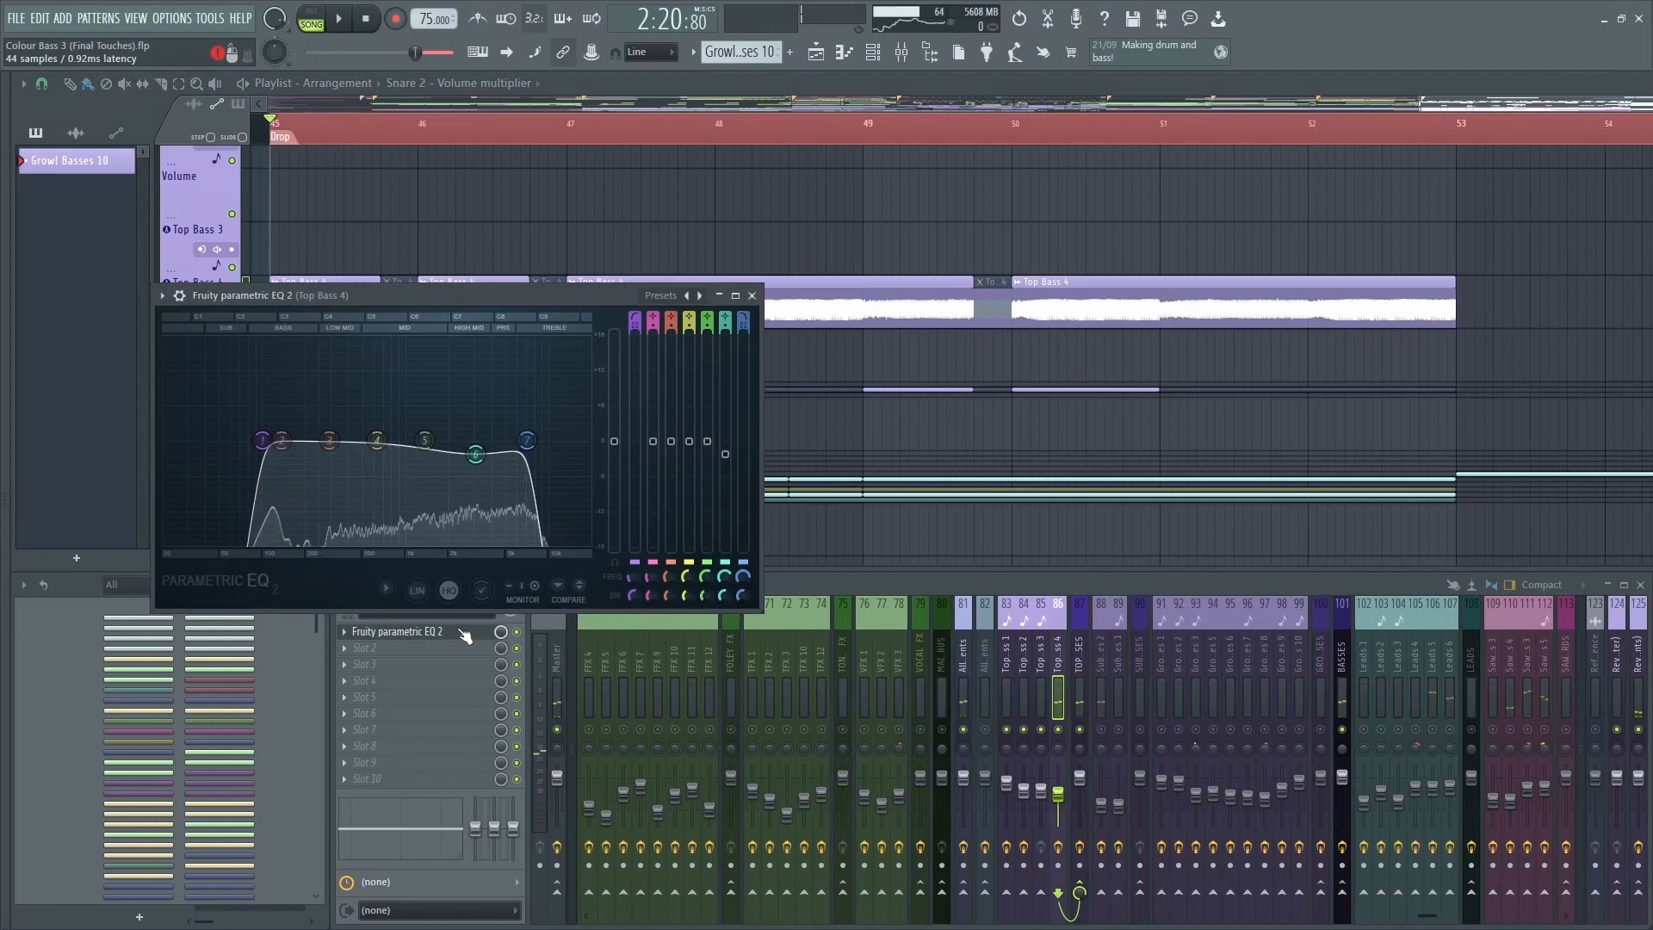
pyautogui.click(465, 635)
# Step: Inspect the TOP BASSES bus effects, Fruity parametric EQ 2 and SoundShifter Pitch Stereo, and close them
pyautogui.click(1080, 663)
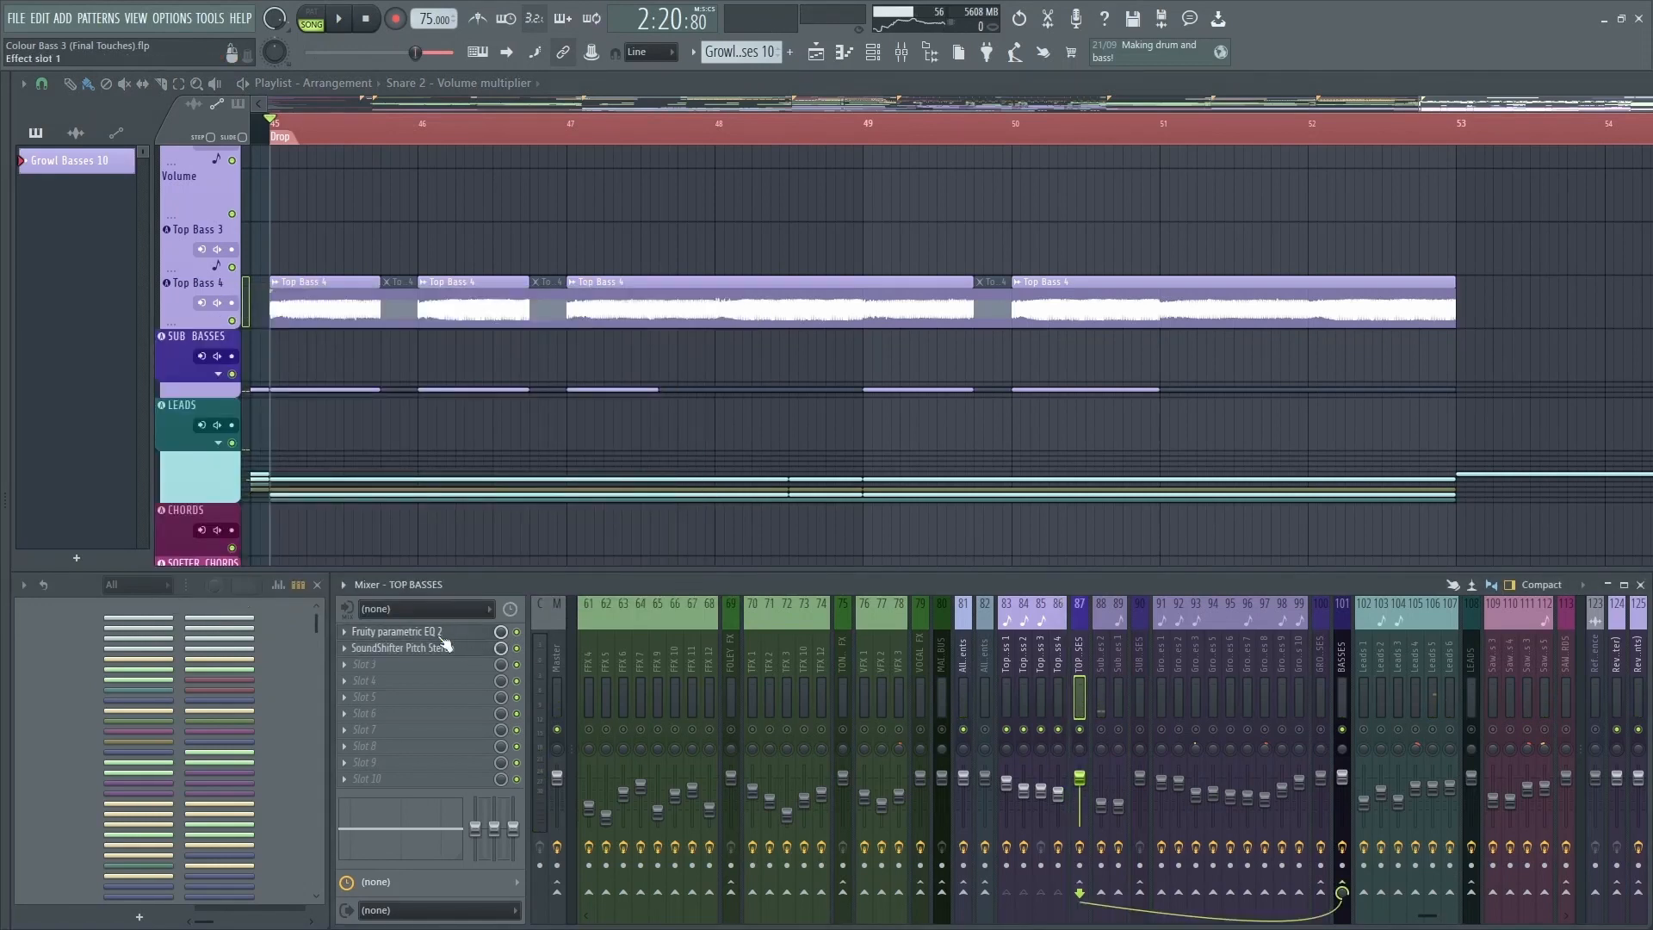
pyautogui.click(436, 635)
pyautogui.press('Escape')
pyautogui.click(463, 634)
pyautogui.press('Escape')
pyautogui.click(435, 647)
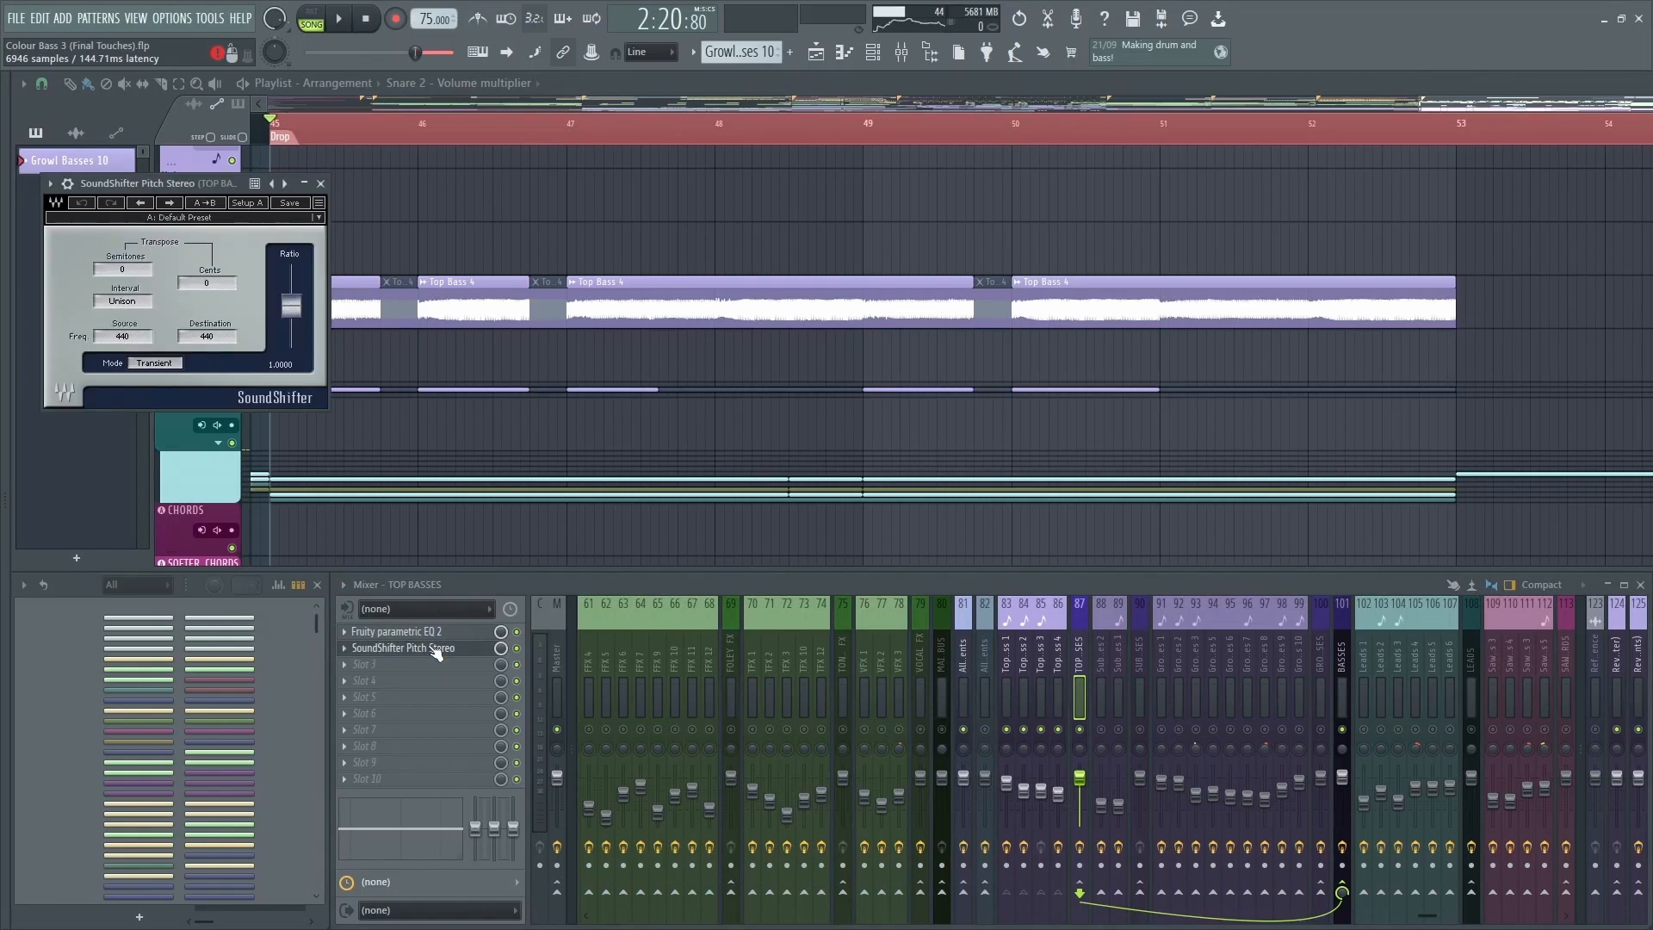
pyautogui.click(437, 649)
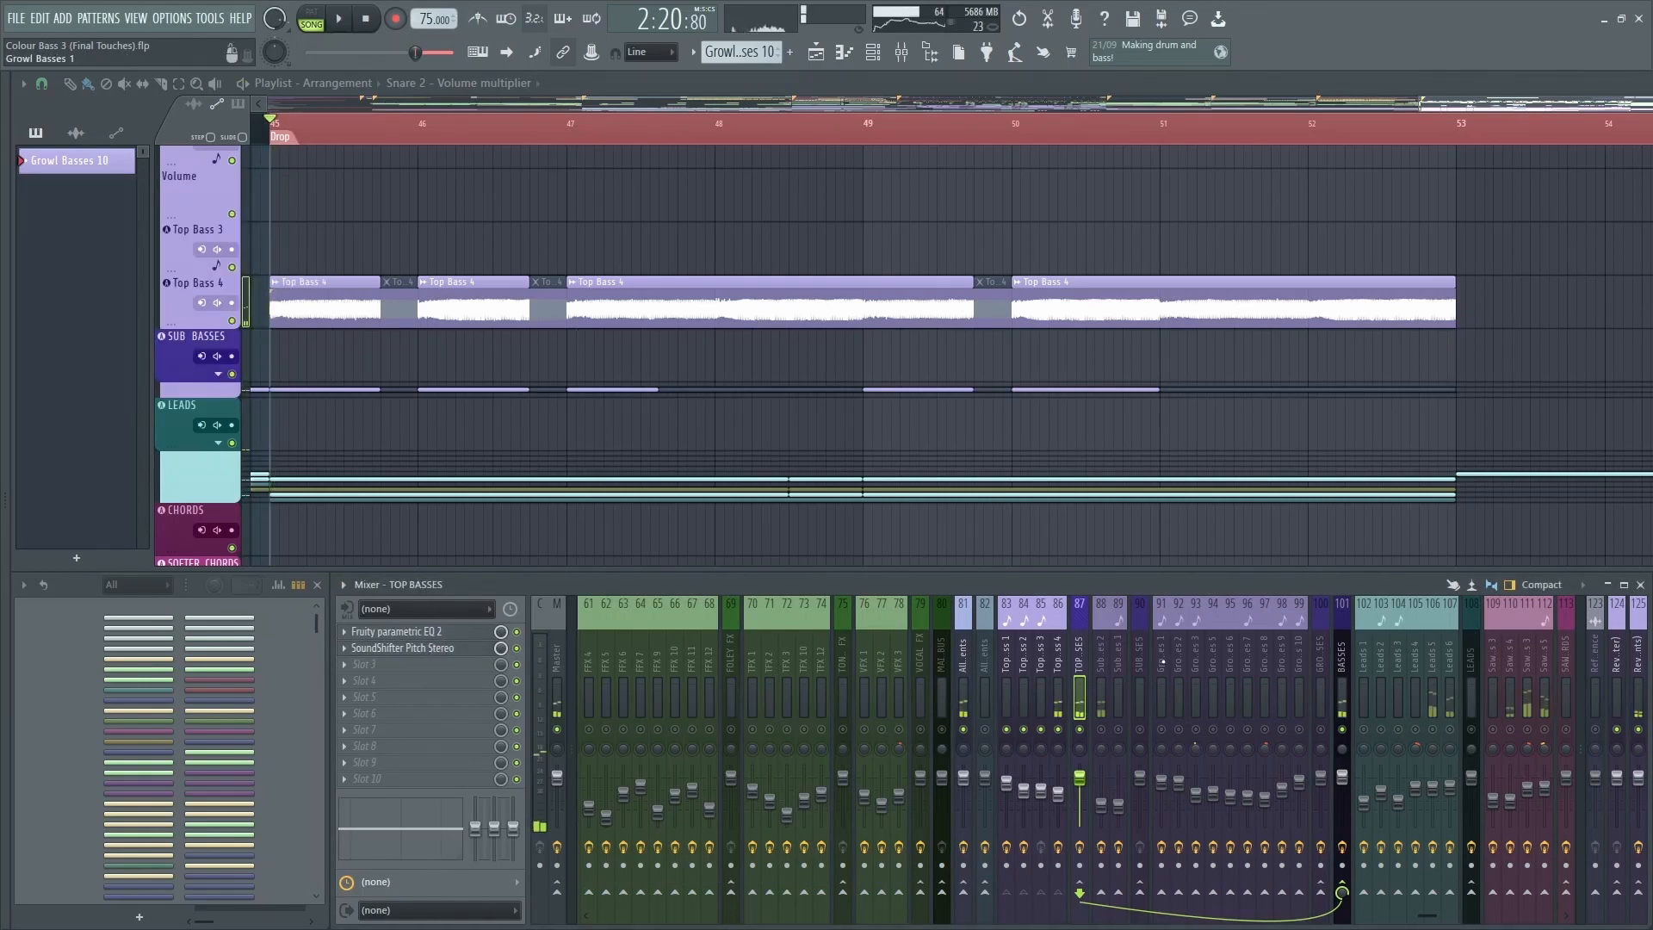
# Step: Expand the SUB BASSES group, play the drop with that bus soloed, and collapse the group again
pyautogui.click(218, 373)
pyautogui.rightClick(1140, 729)
pyautogui.press('space')
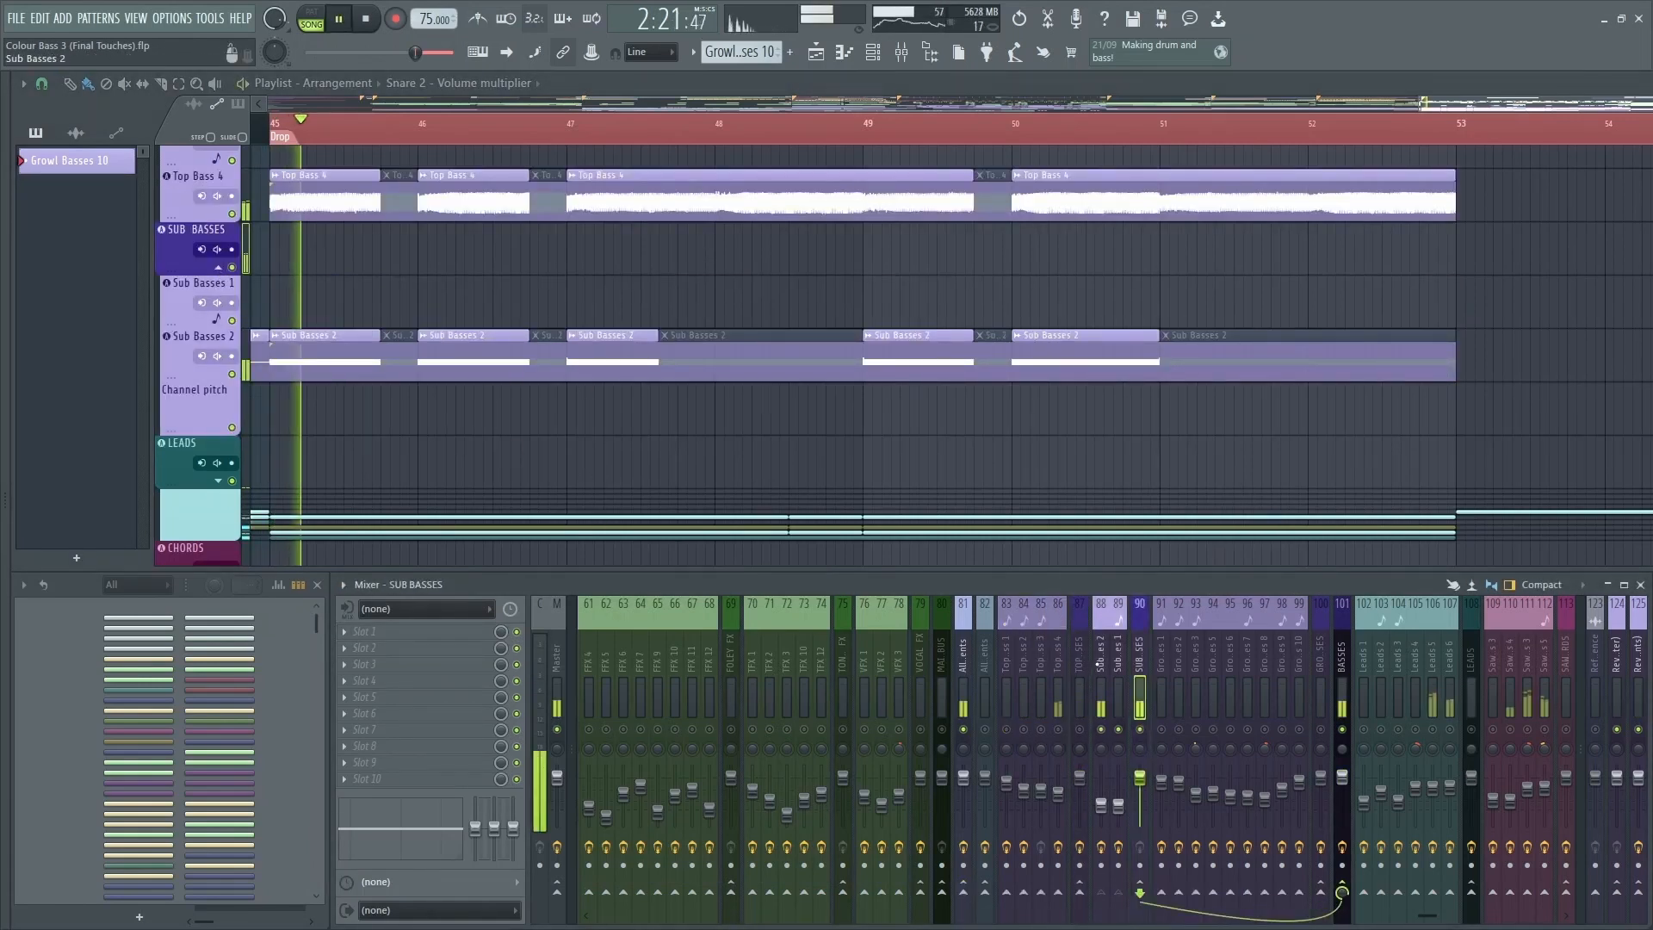
pyautogui.press('space')
pyautogui.click(1101, 656)
pyautogui.click(220, 270)
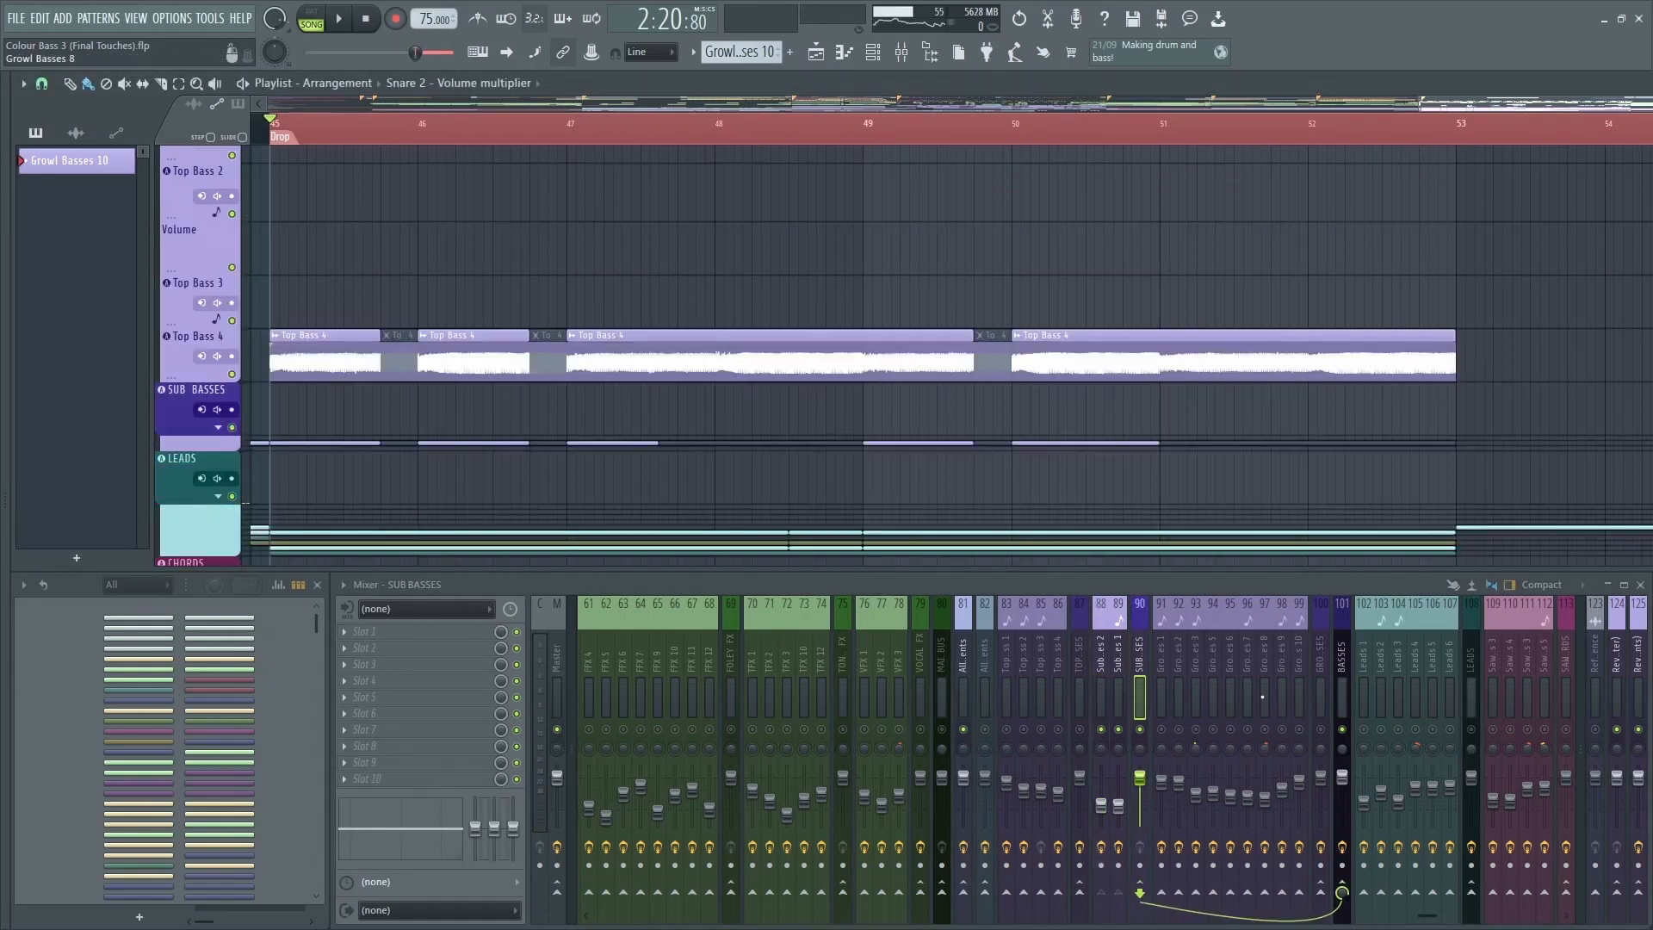
# Step: Open Patcher_2 on the BASSES bus and play the drop while viewing the EQ on its side branch
pyautogui.click(1341, 661)
pyautogui.click(428, 649)
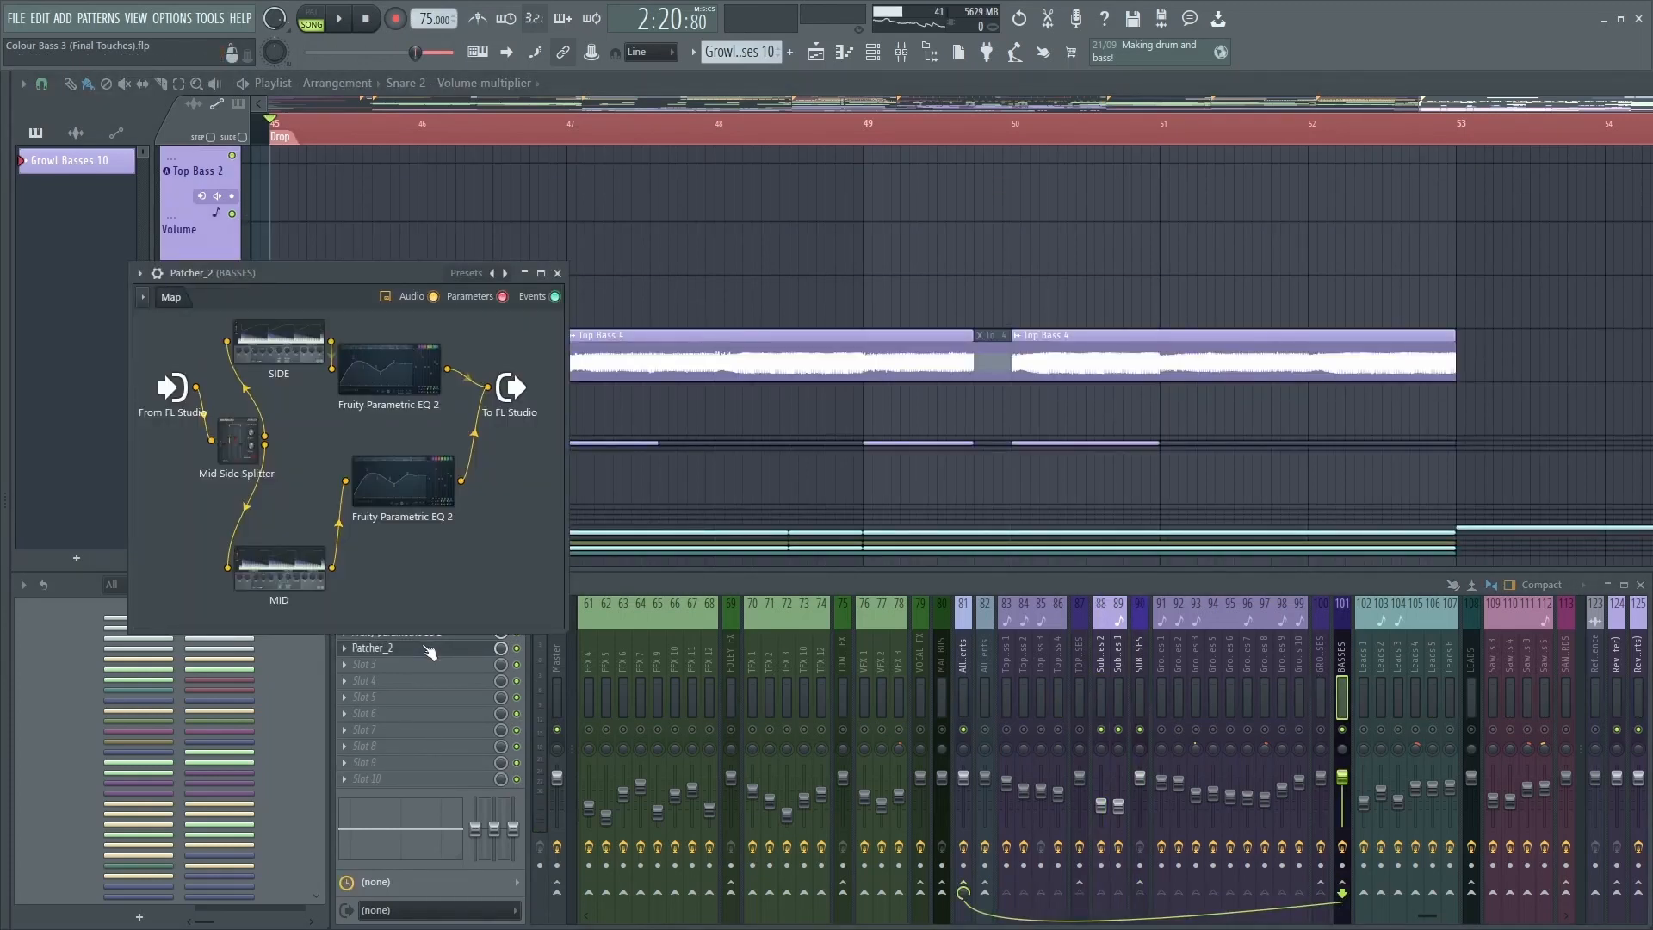
pyautogui.doubleClick(421, 372)
pyautogui.moveTo(793, 315); pyautogui.dragTo(854, 302)
pyautogui.press('space')
pyautogui.press('space')
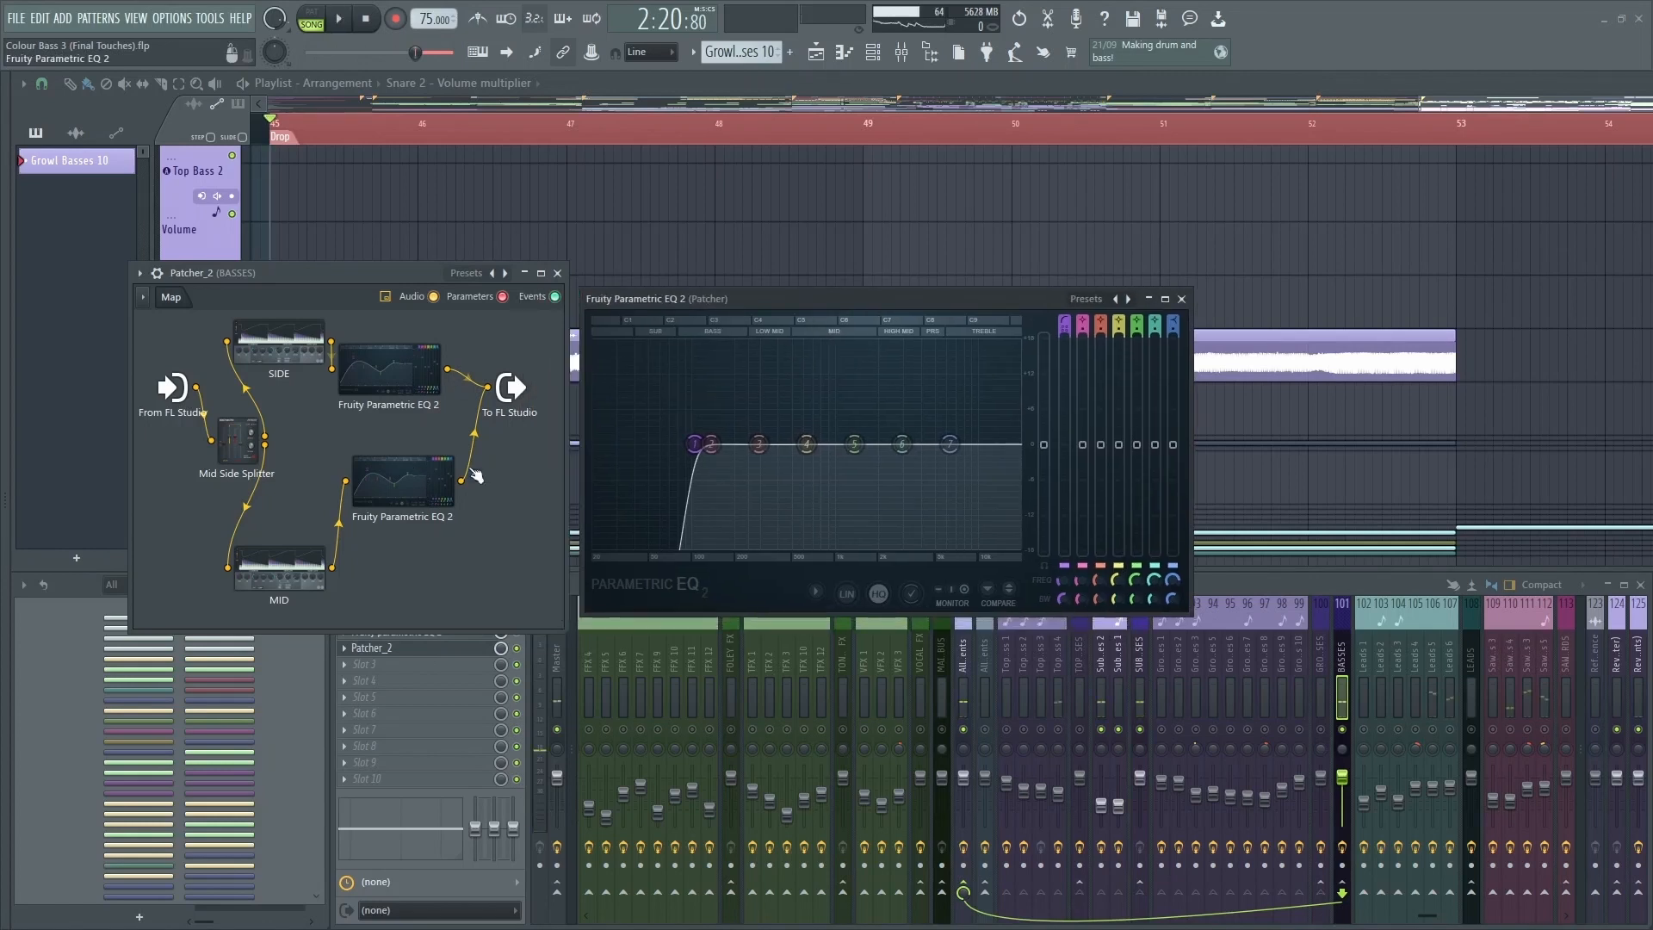
# Step: Inspect the mid-branch EQ in Patcher_2, and review the BASSES bus's own Fruity parametric EQ 2
pyautogui.doubleClick(424, 480)
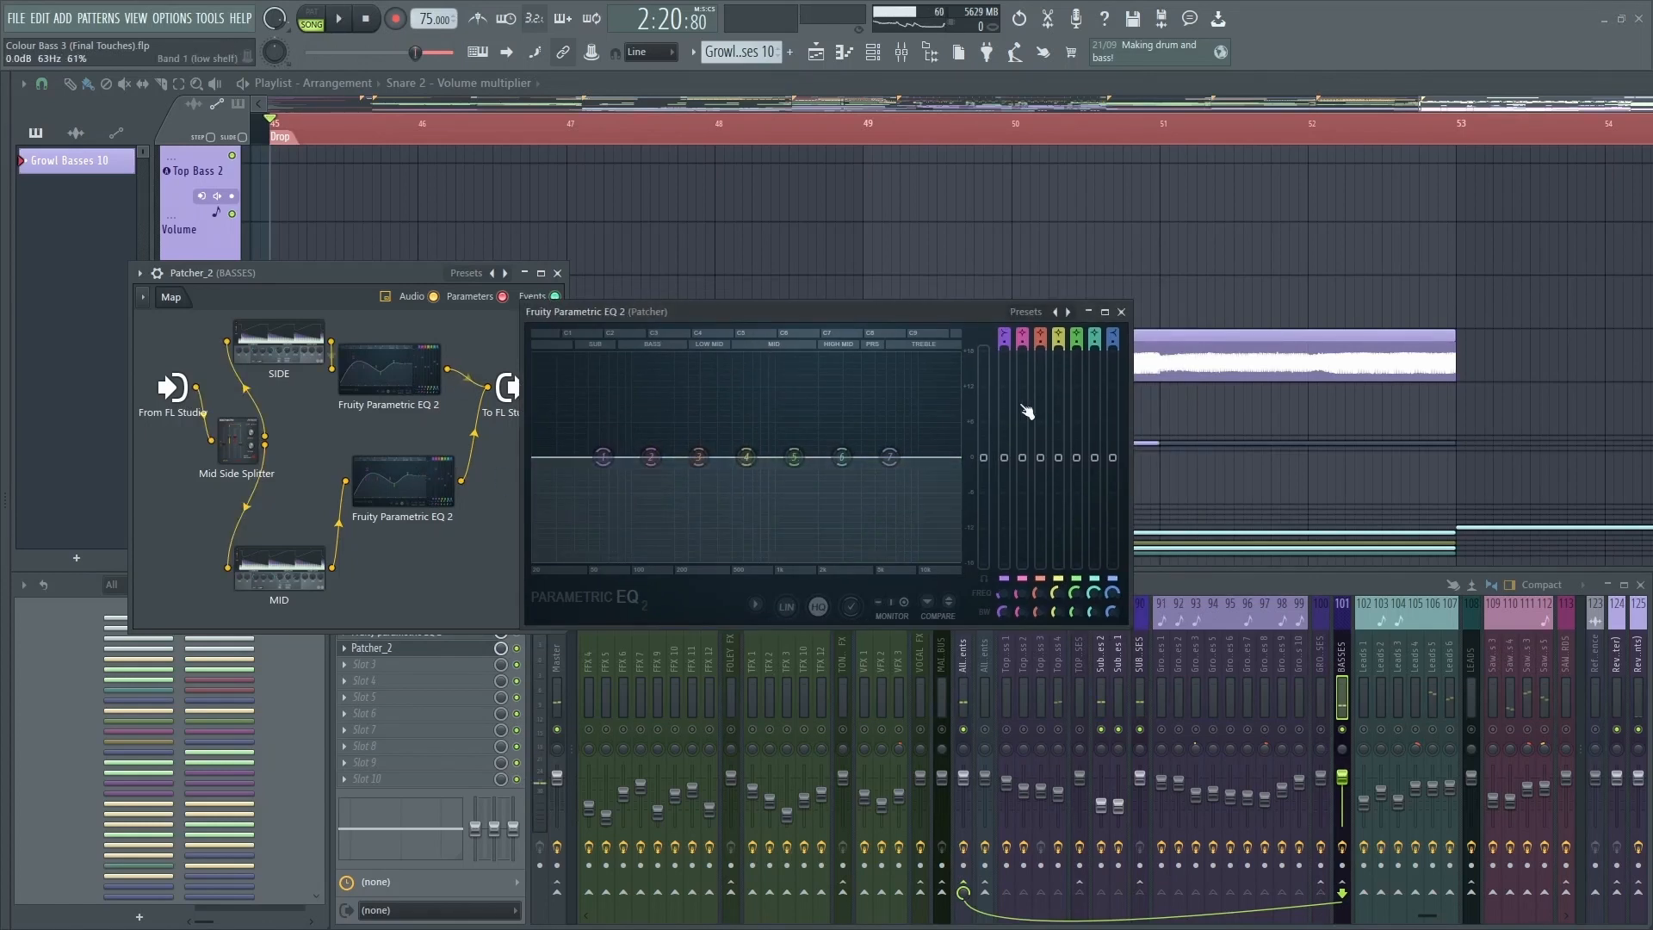
pyautogui.click(1121, 312)
pyautogui.click(558, 274)
pyautogui.click(395, 631)
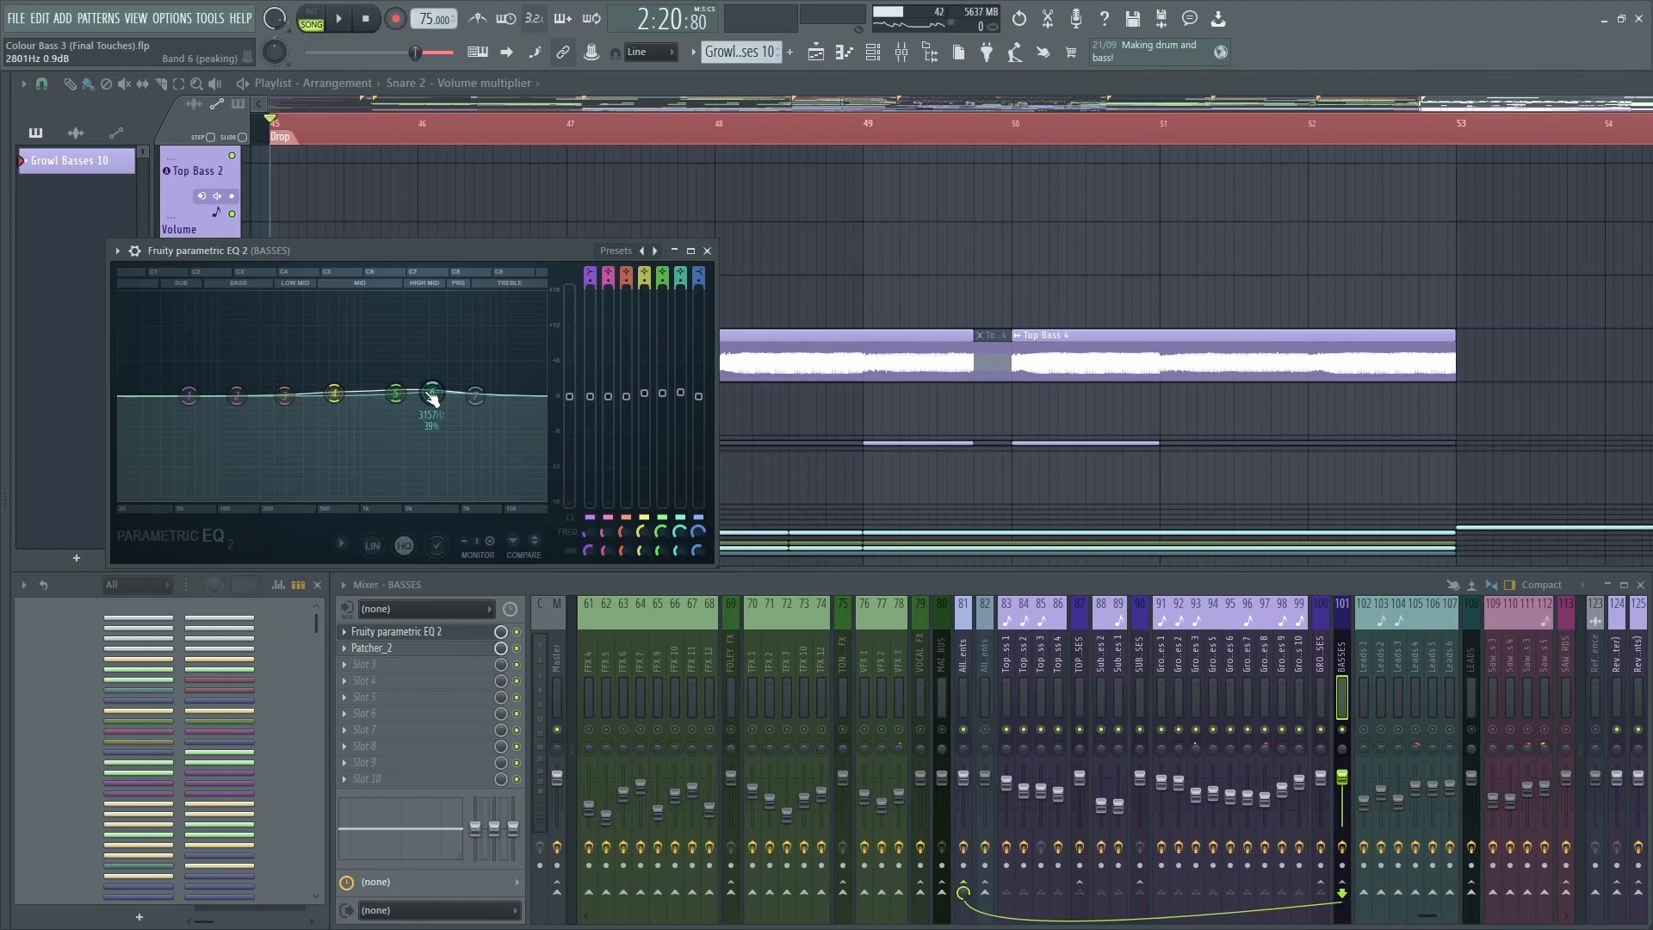
pyautogui.click(707, 251)
# Step: Expand the LEADS group to play Leads 5 in solo, and inspect its Fruity parametric EQ 2
pyautogui.scroll(-5, 491, 376)
pyautogui.click(220, 230)
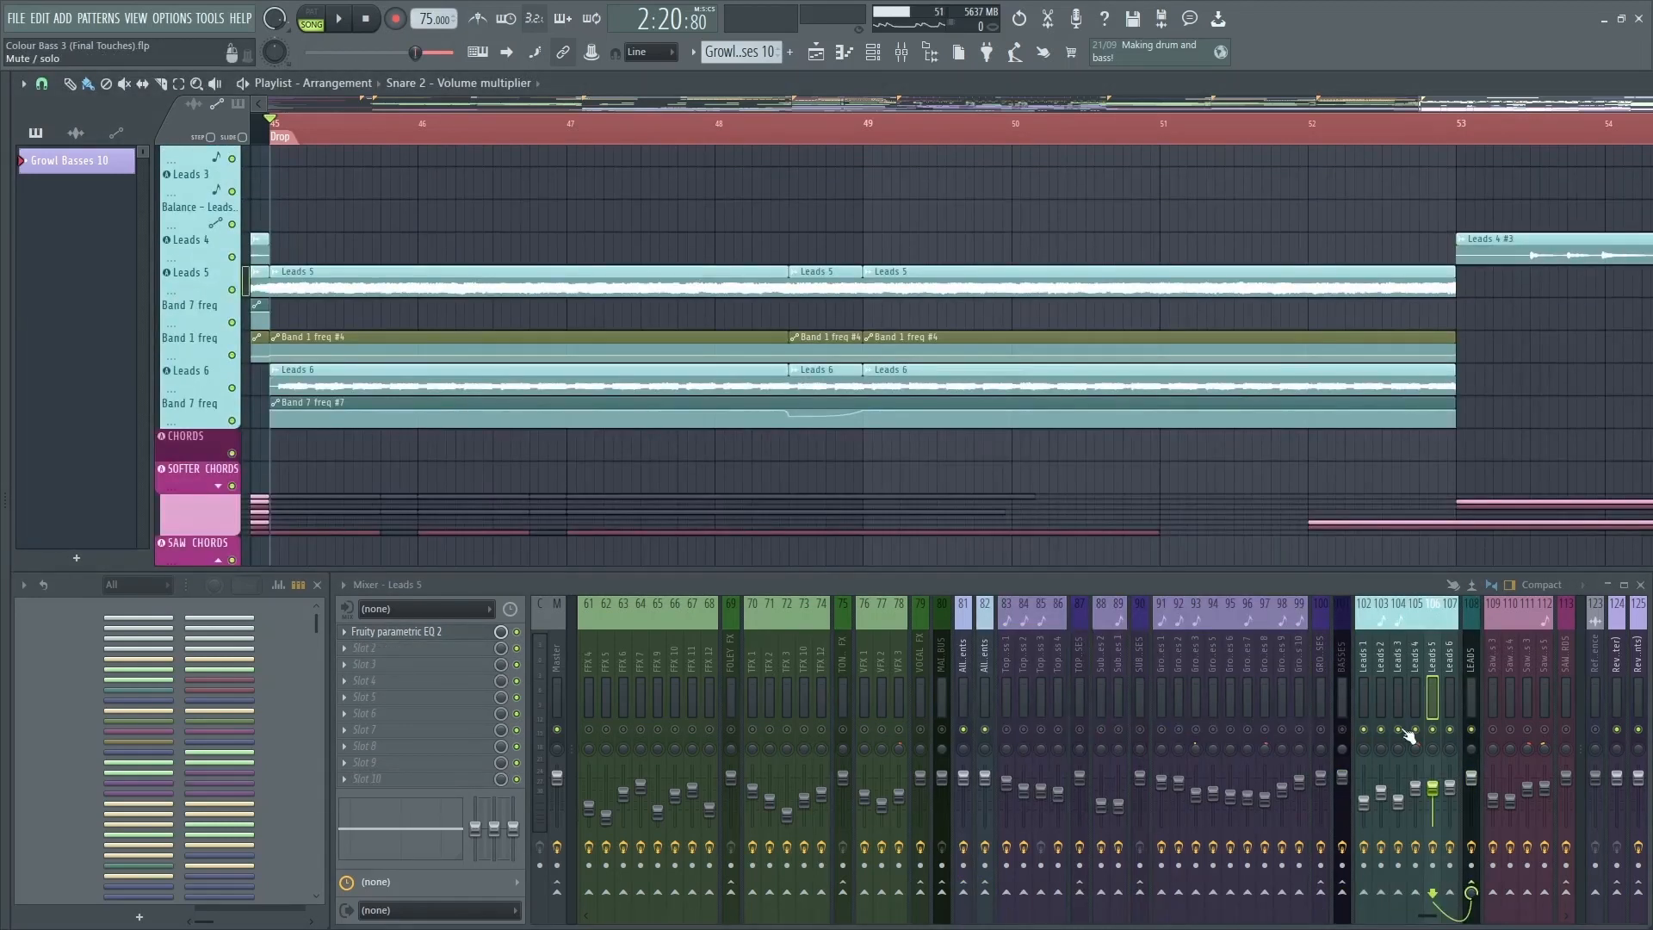
pyautogui.rightClick(1433, 730)
pyautogui.press('space')
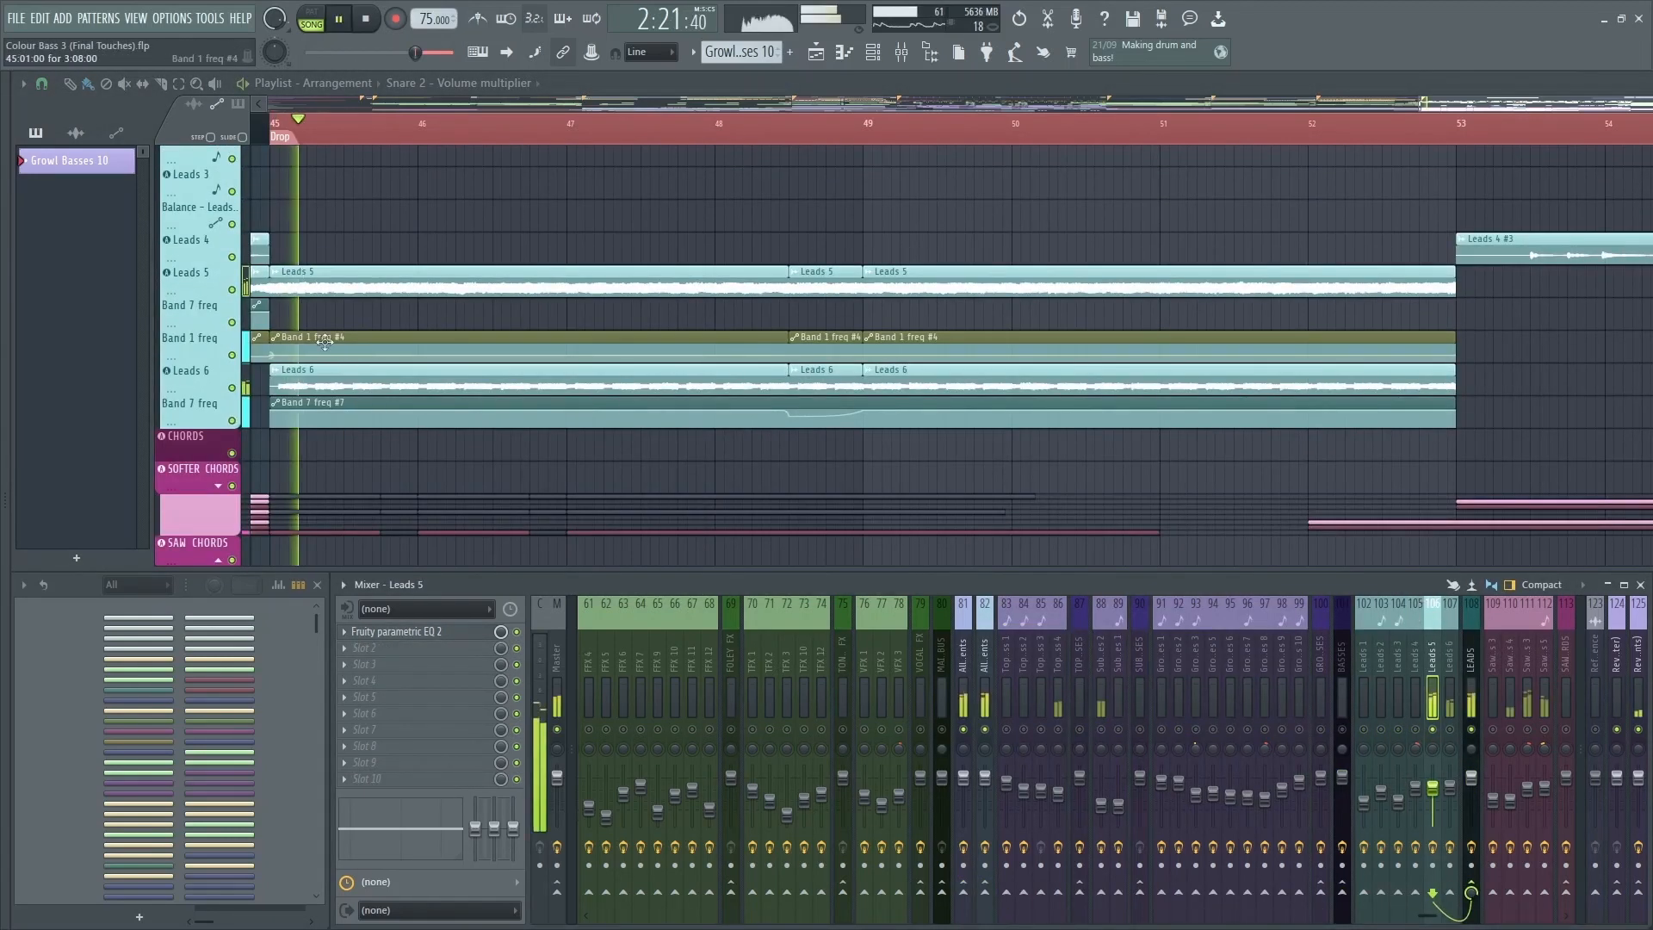
pyautogui.press('space')
pyautogui.click(378, 631)
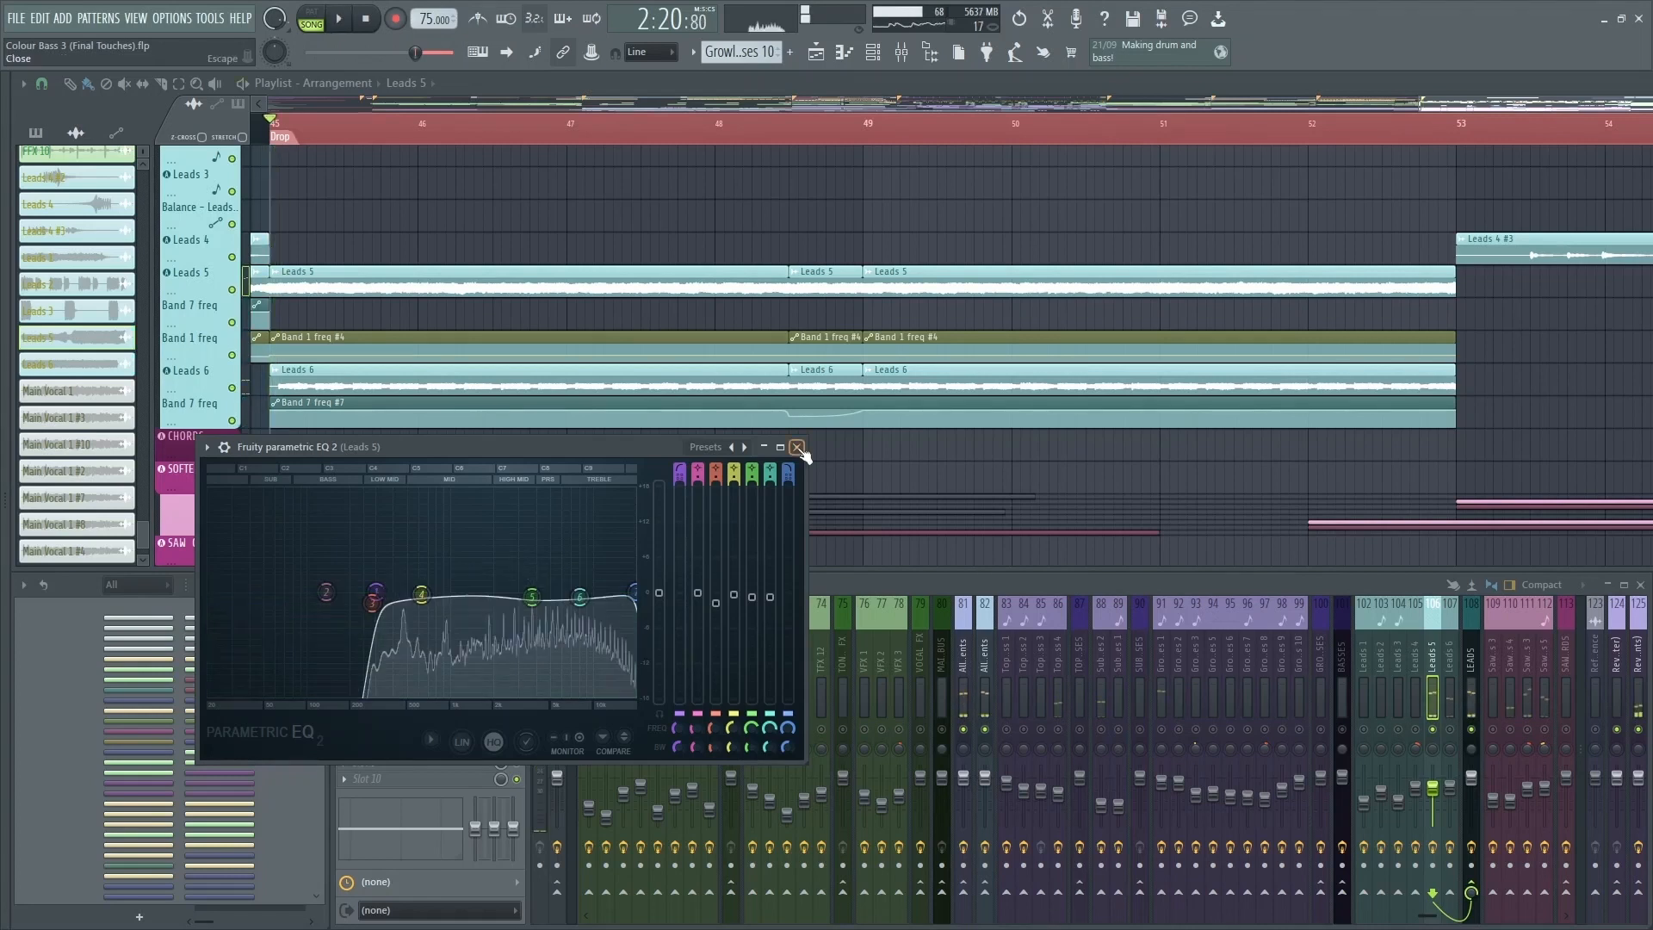
pyautogui.click(797, 447)
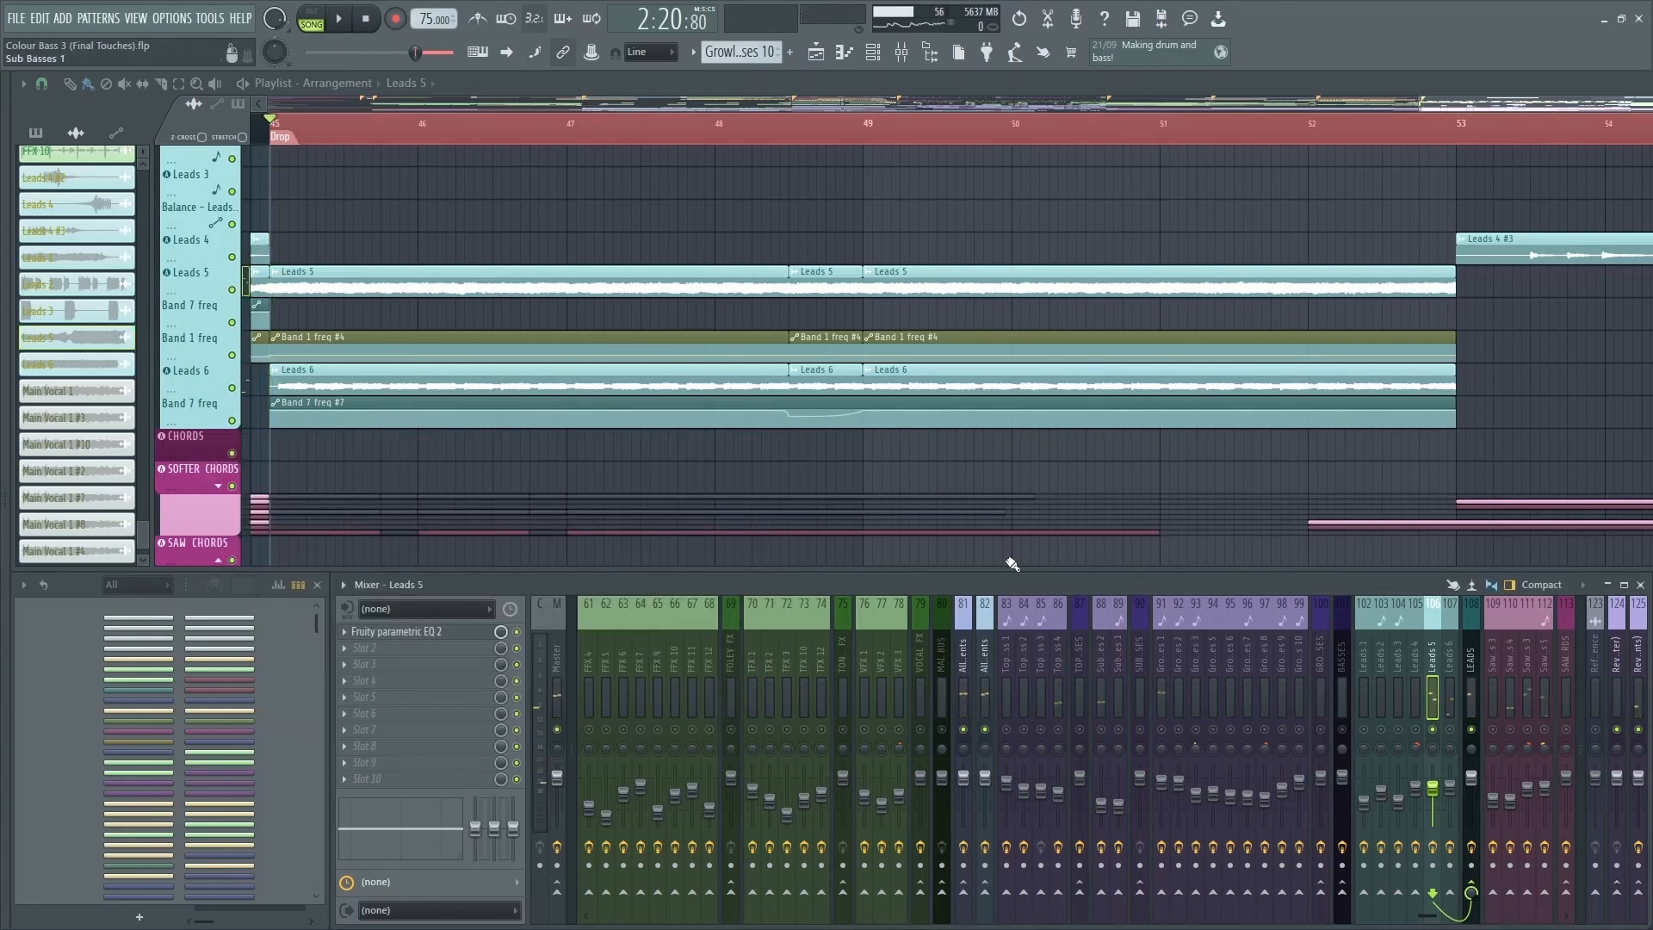
# Step: Solo Leads 6 and play the drop while inspecting its Fruity parametric EQ 2, and close the EQ
pyautogui.click(167, 371)
pyautogui.rightClick(1450, 730)
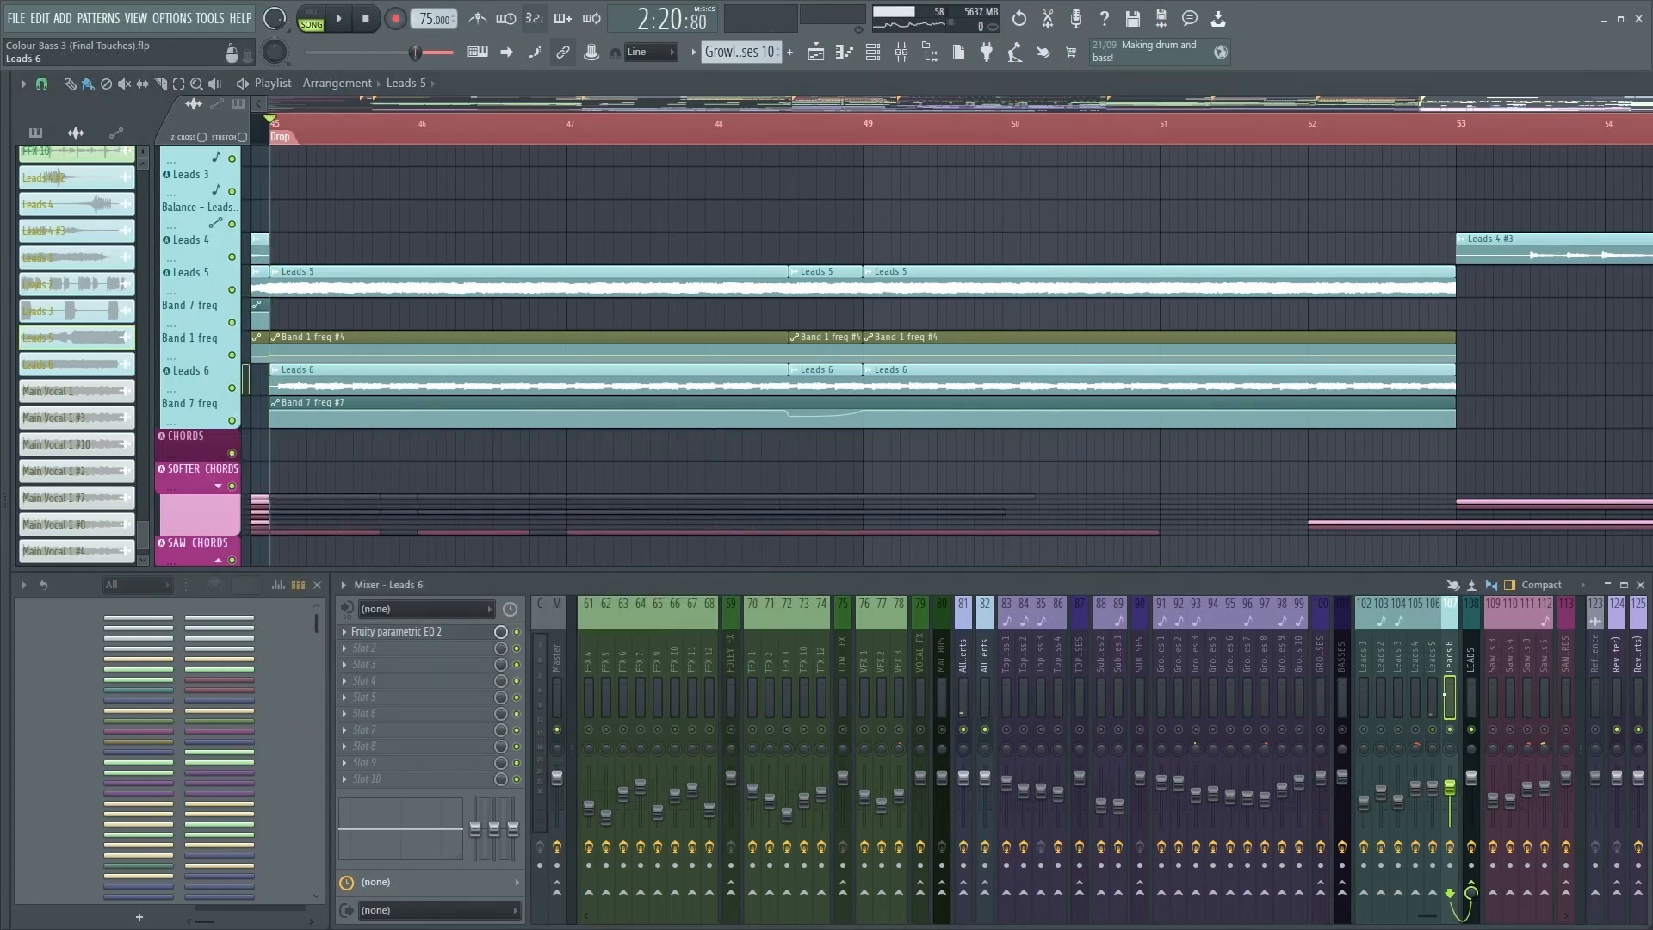
pyautogui.press('space')
pyautogui.click(466, 636)
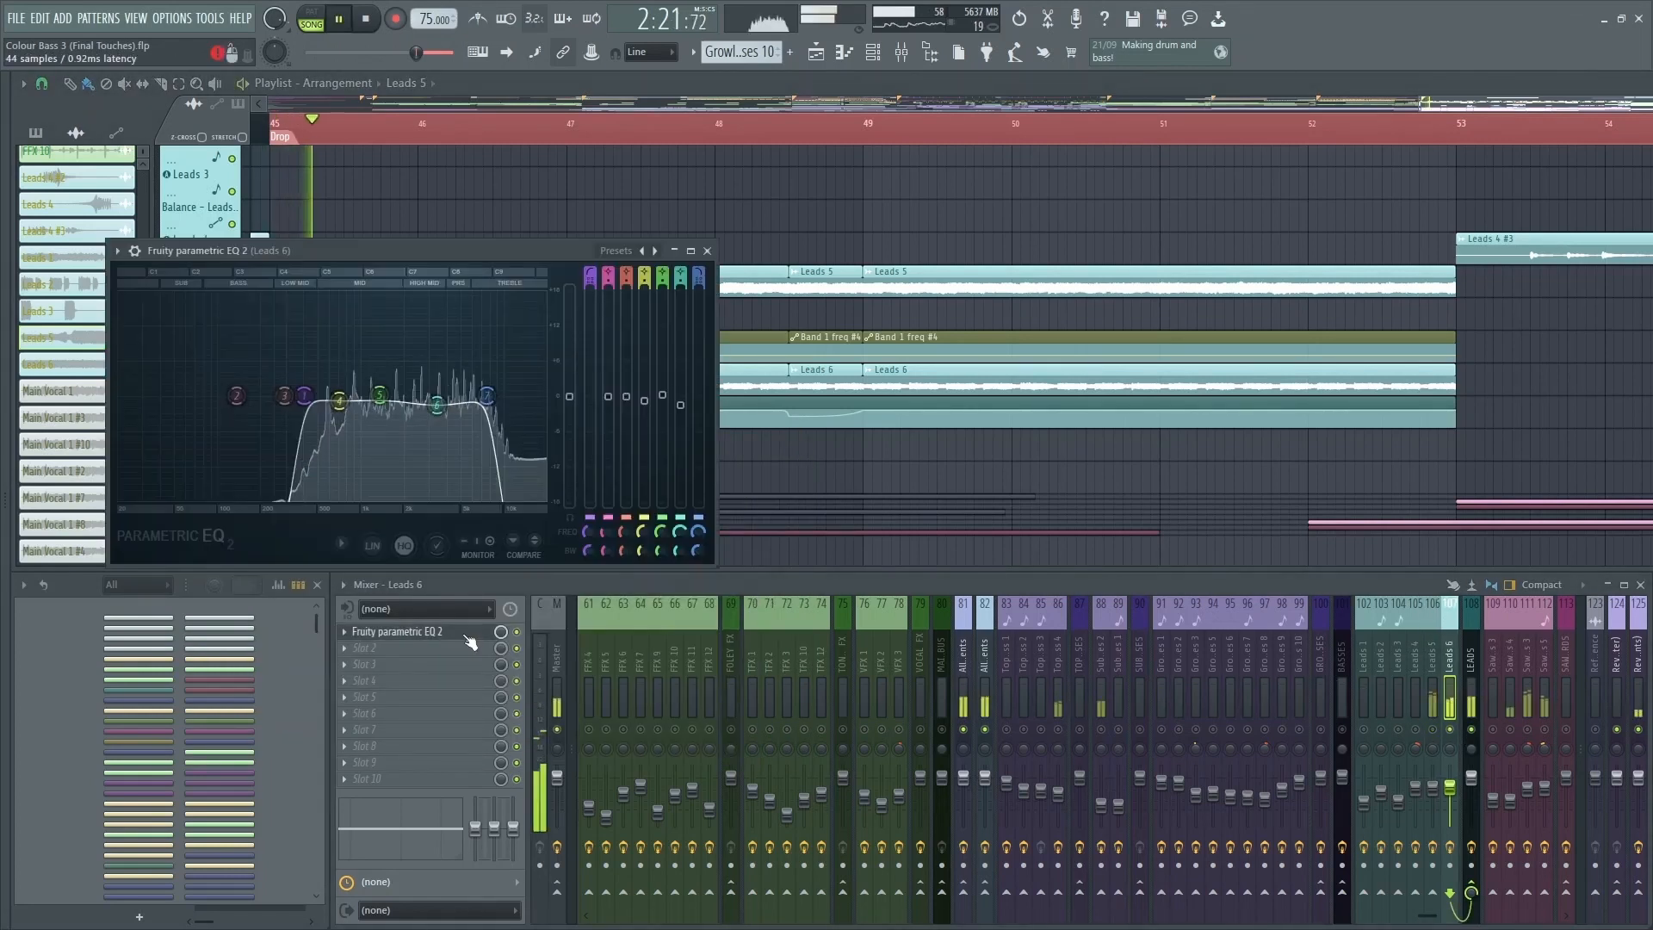
pyautogui.press('space')
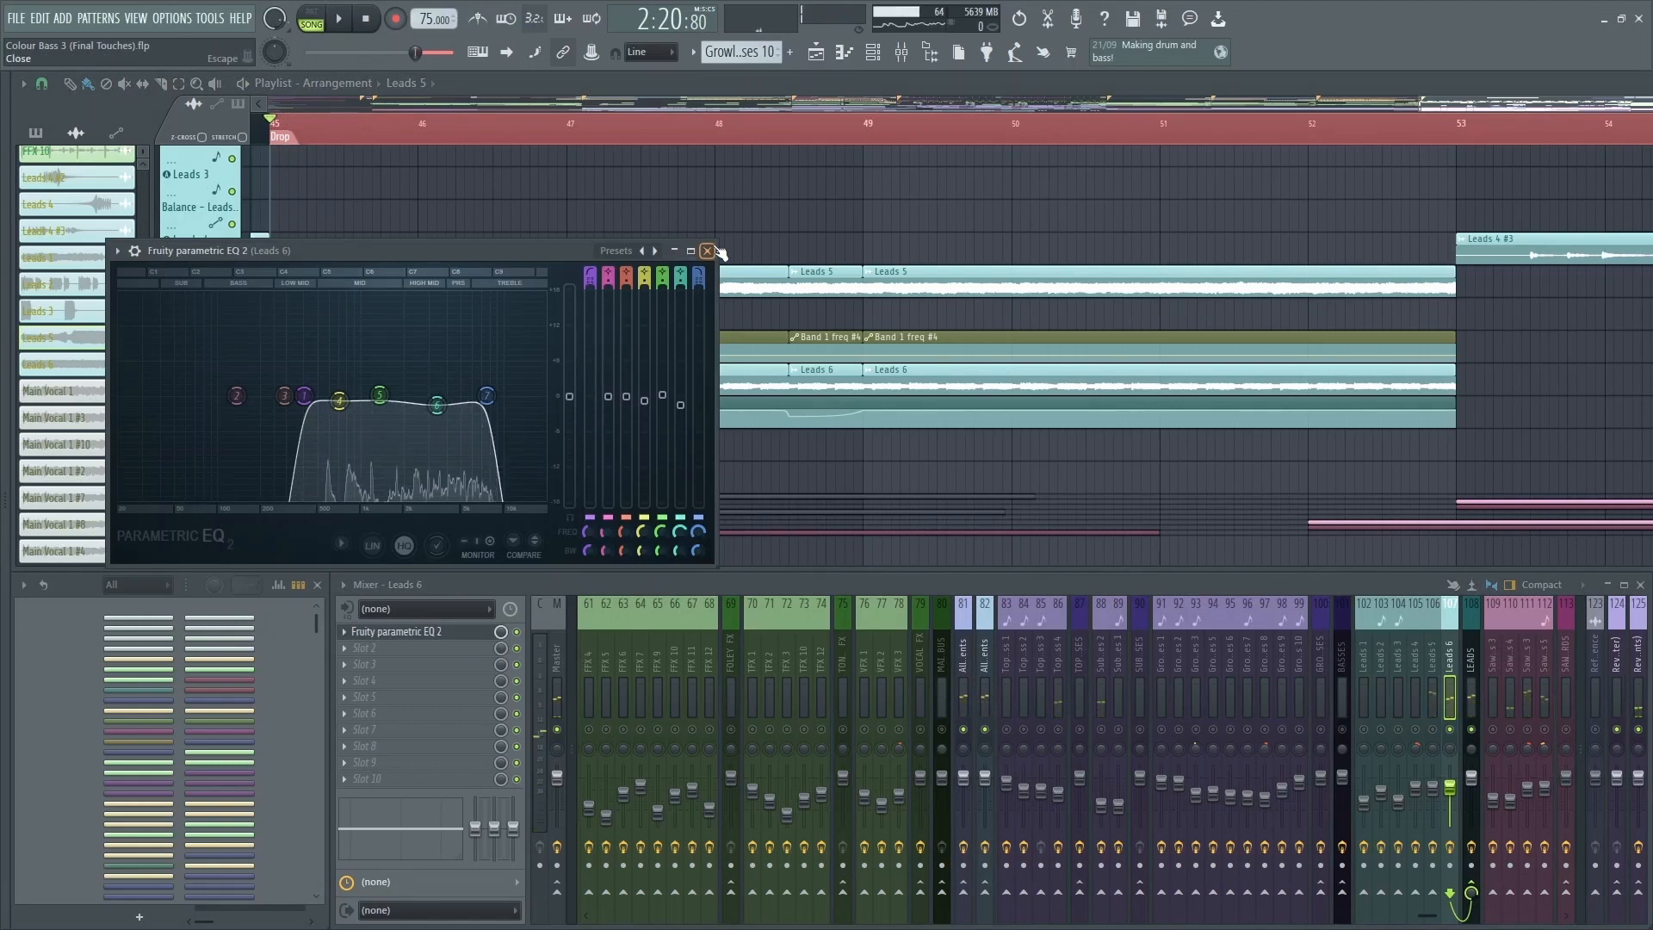
pyautogui.click(707, 250)
# Step: Play the drop with the LEADS bus soloed and inspect the high-pass and low-pass bands of its first Fruity parametric EQ 2
pyautogui.rightClick(1472, 729)
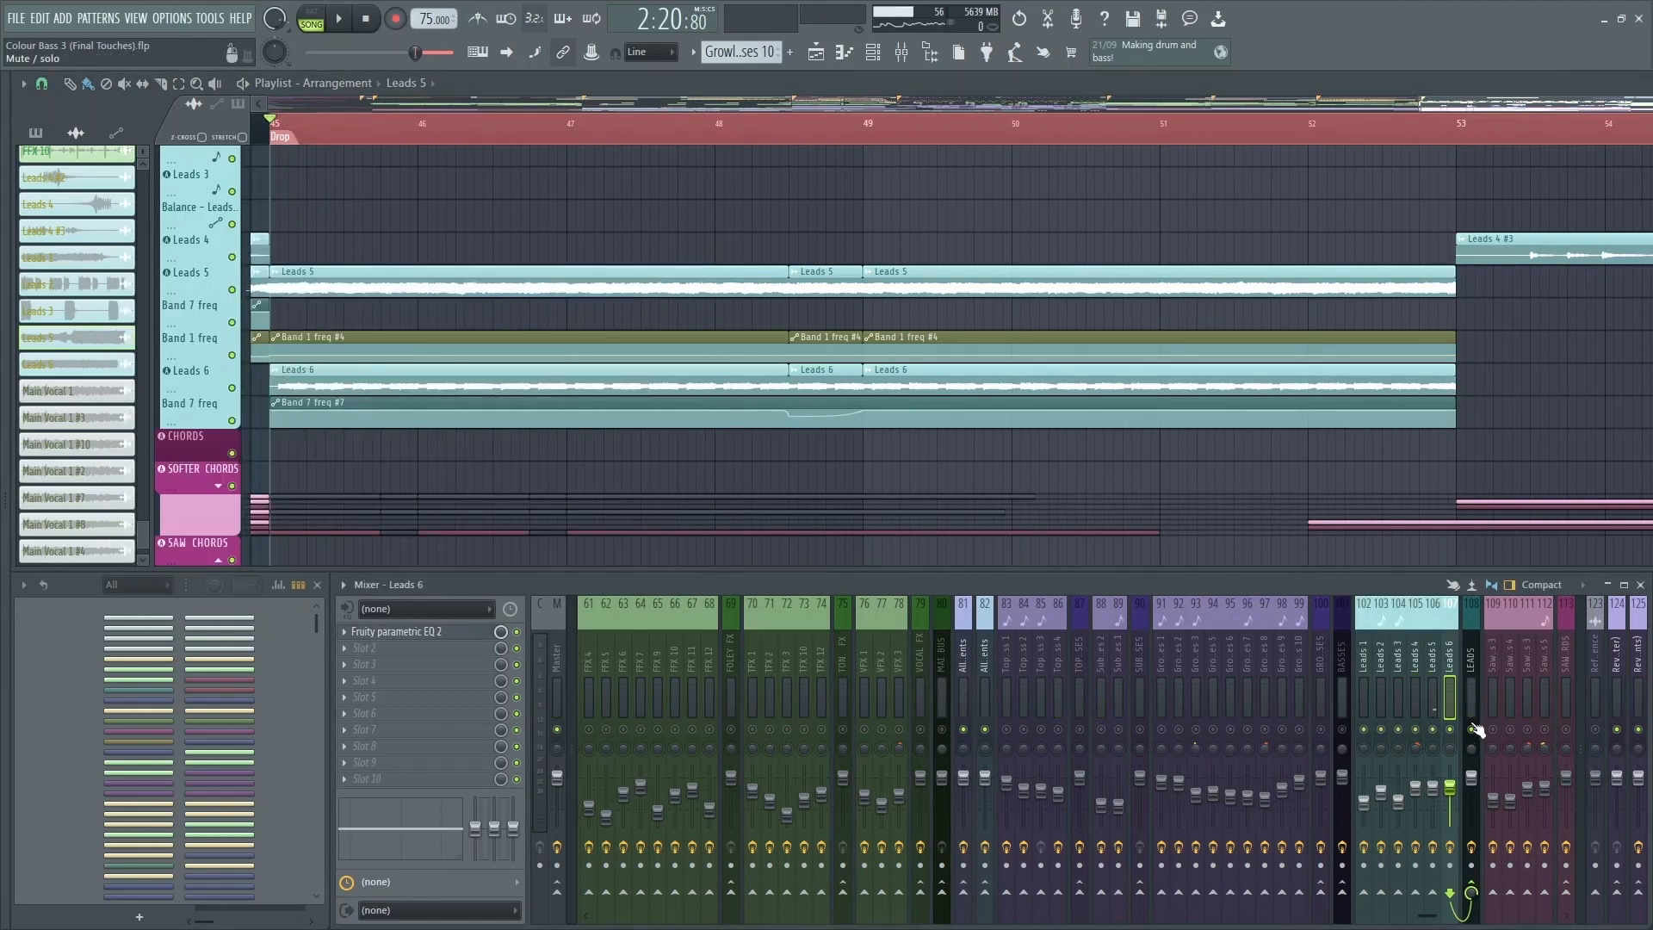
pyautogui.press('space')
pyautogui.press('space')
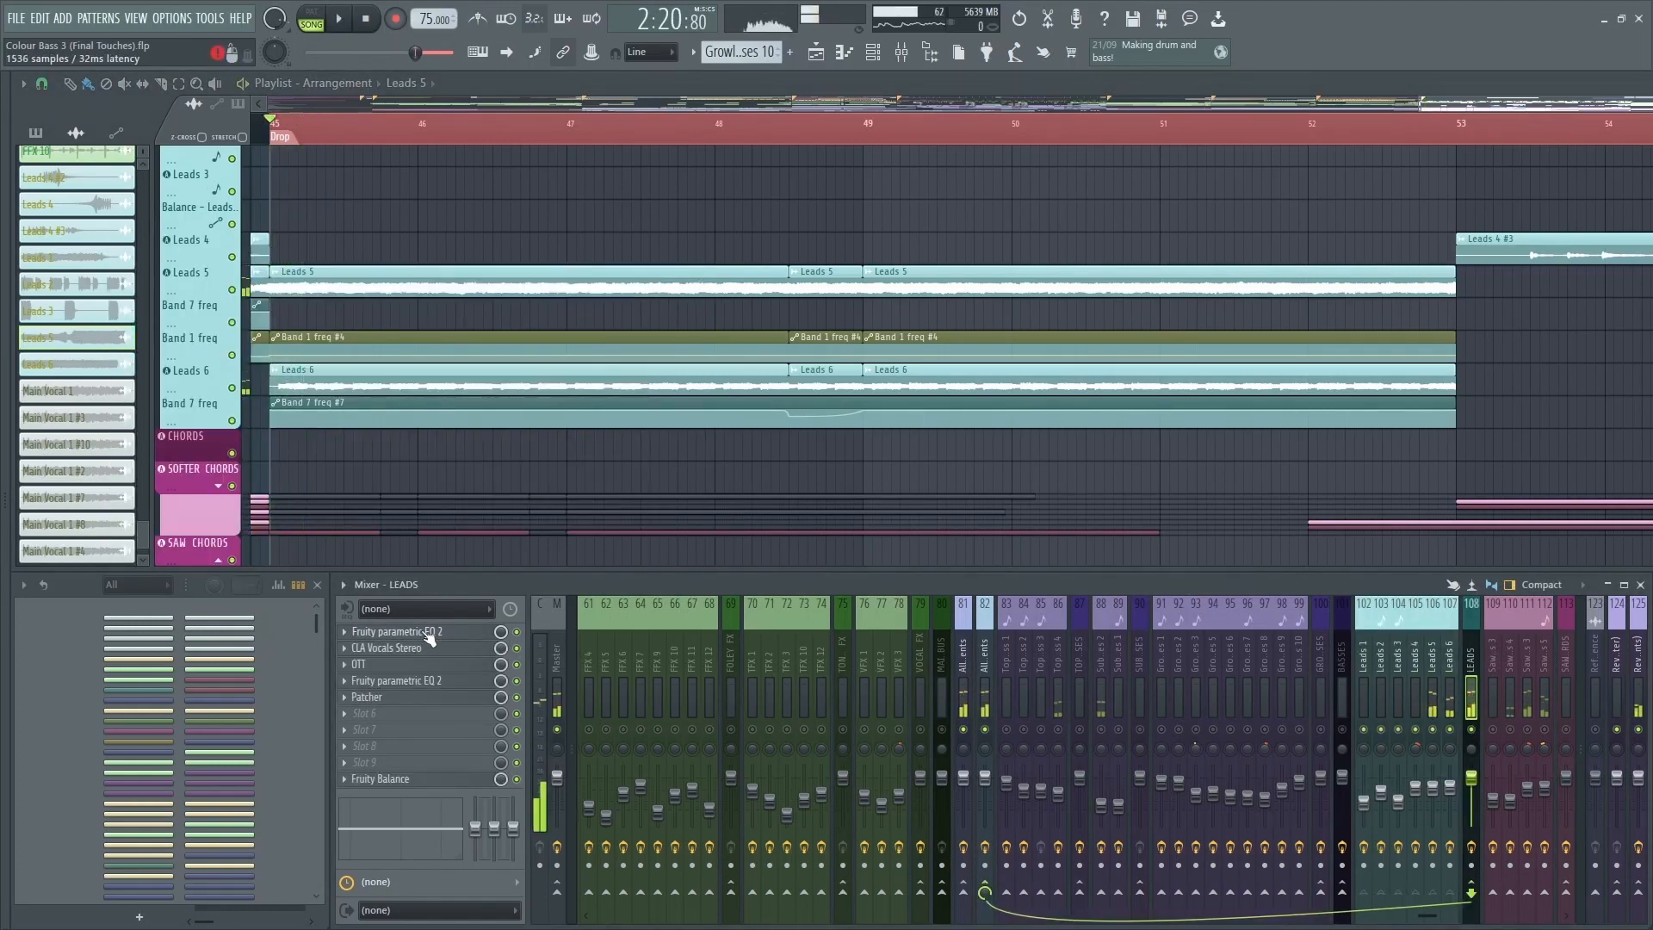
pyautogui.click(428, 637)
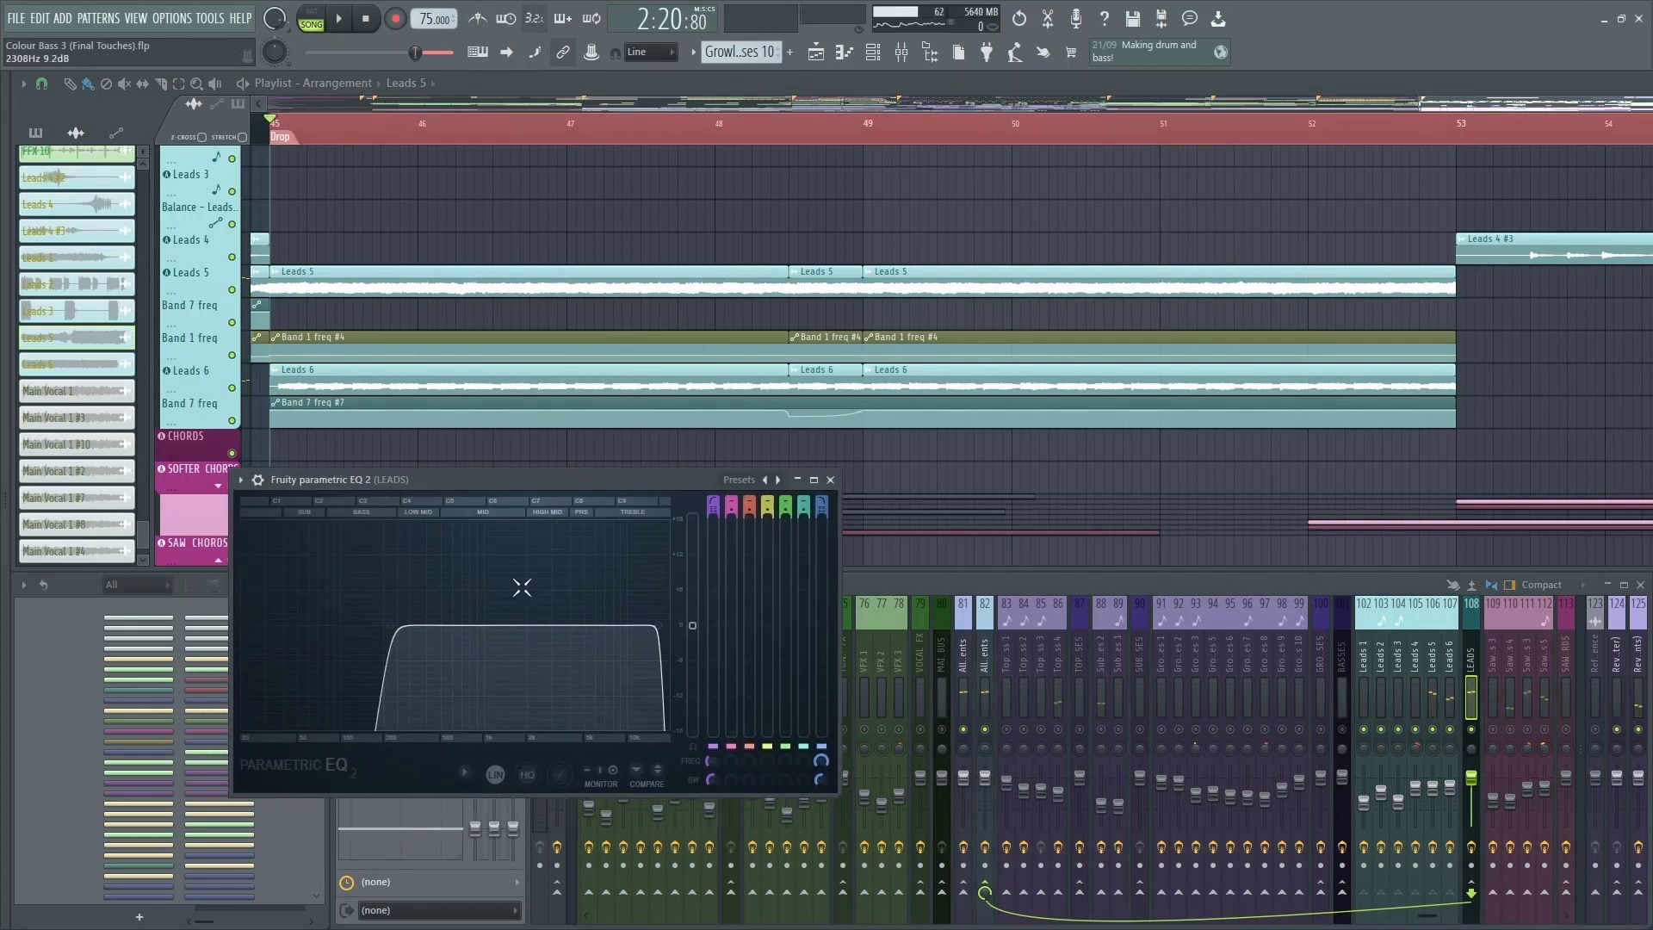
pyautogui.press('space')
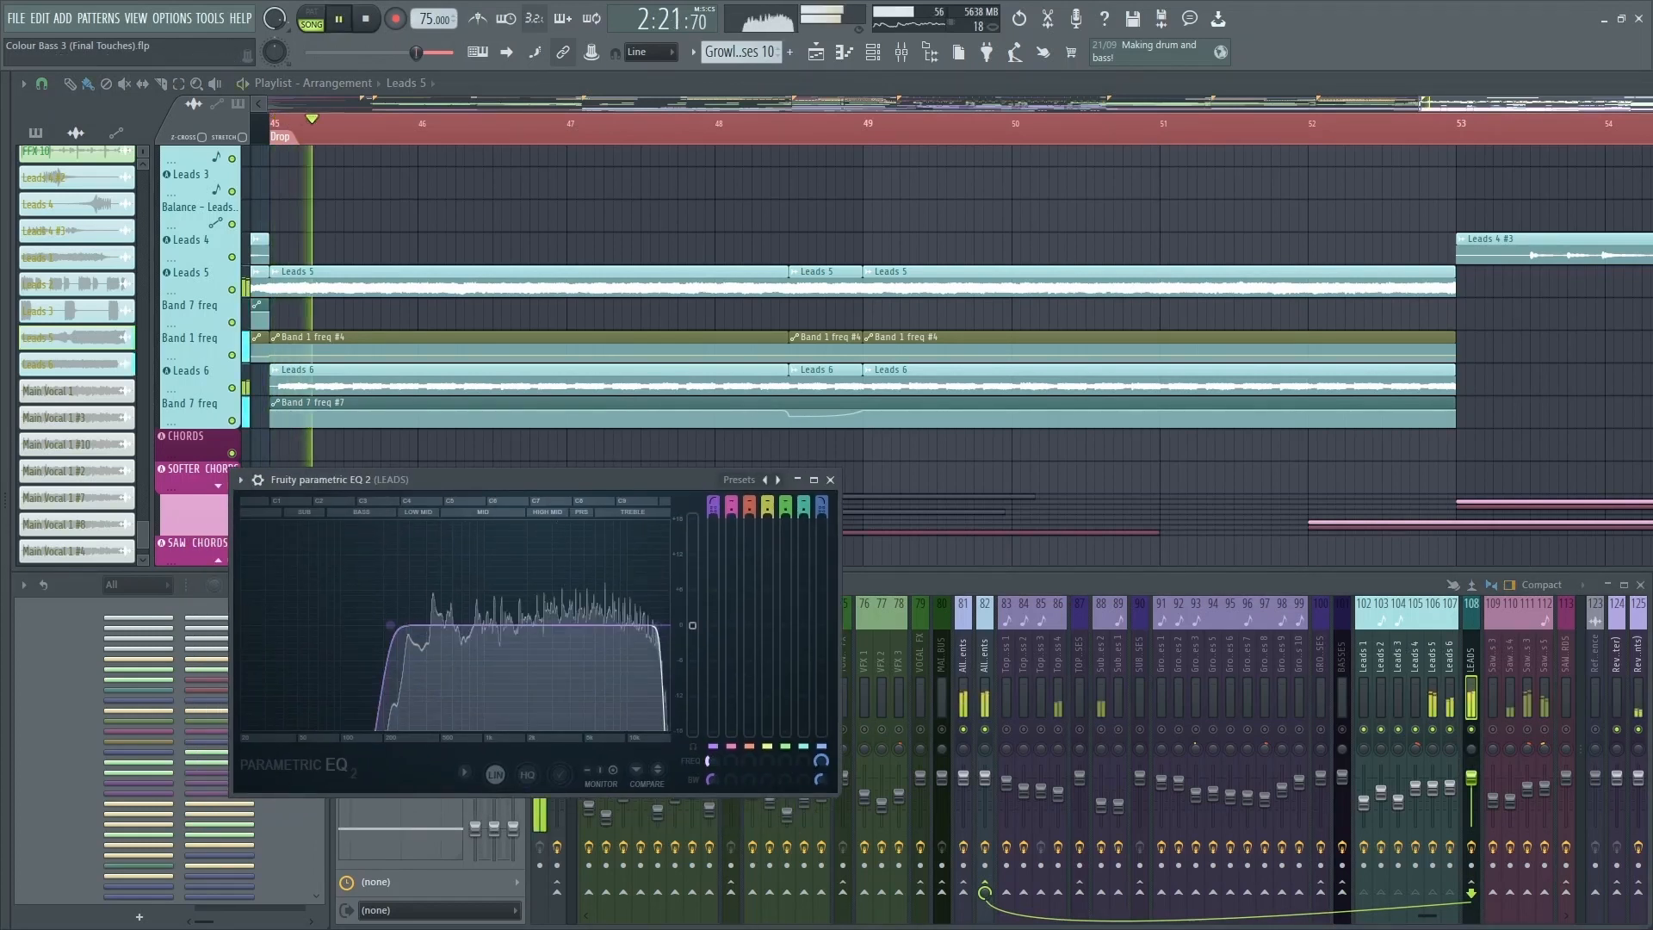
pyautogui.press('space')
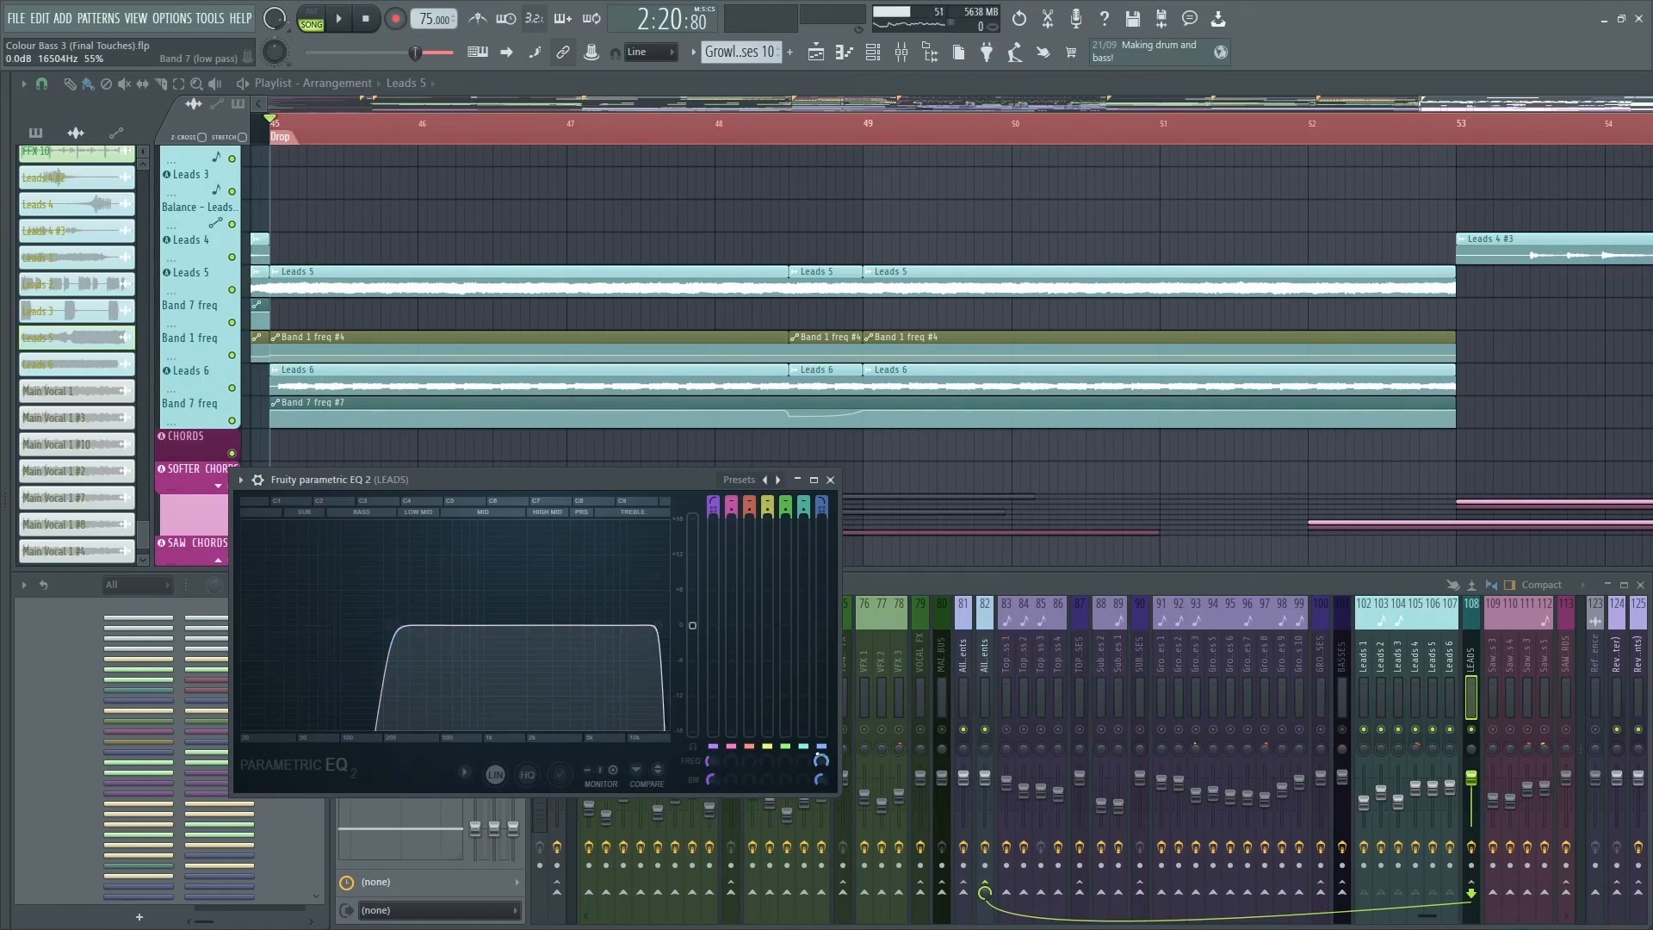
pyautogui.click(831, 480)
# Step: Review the CLA Vocals Stereo and OTT settings on the LEADS bus
pyautogui.click(413, 648)
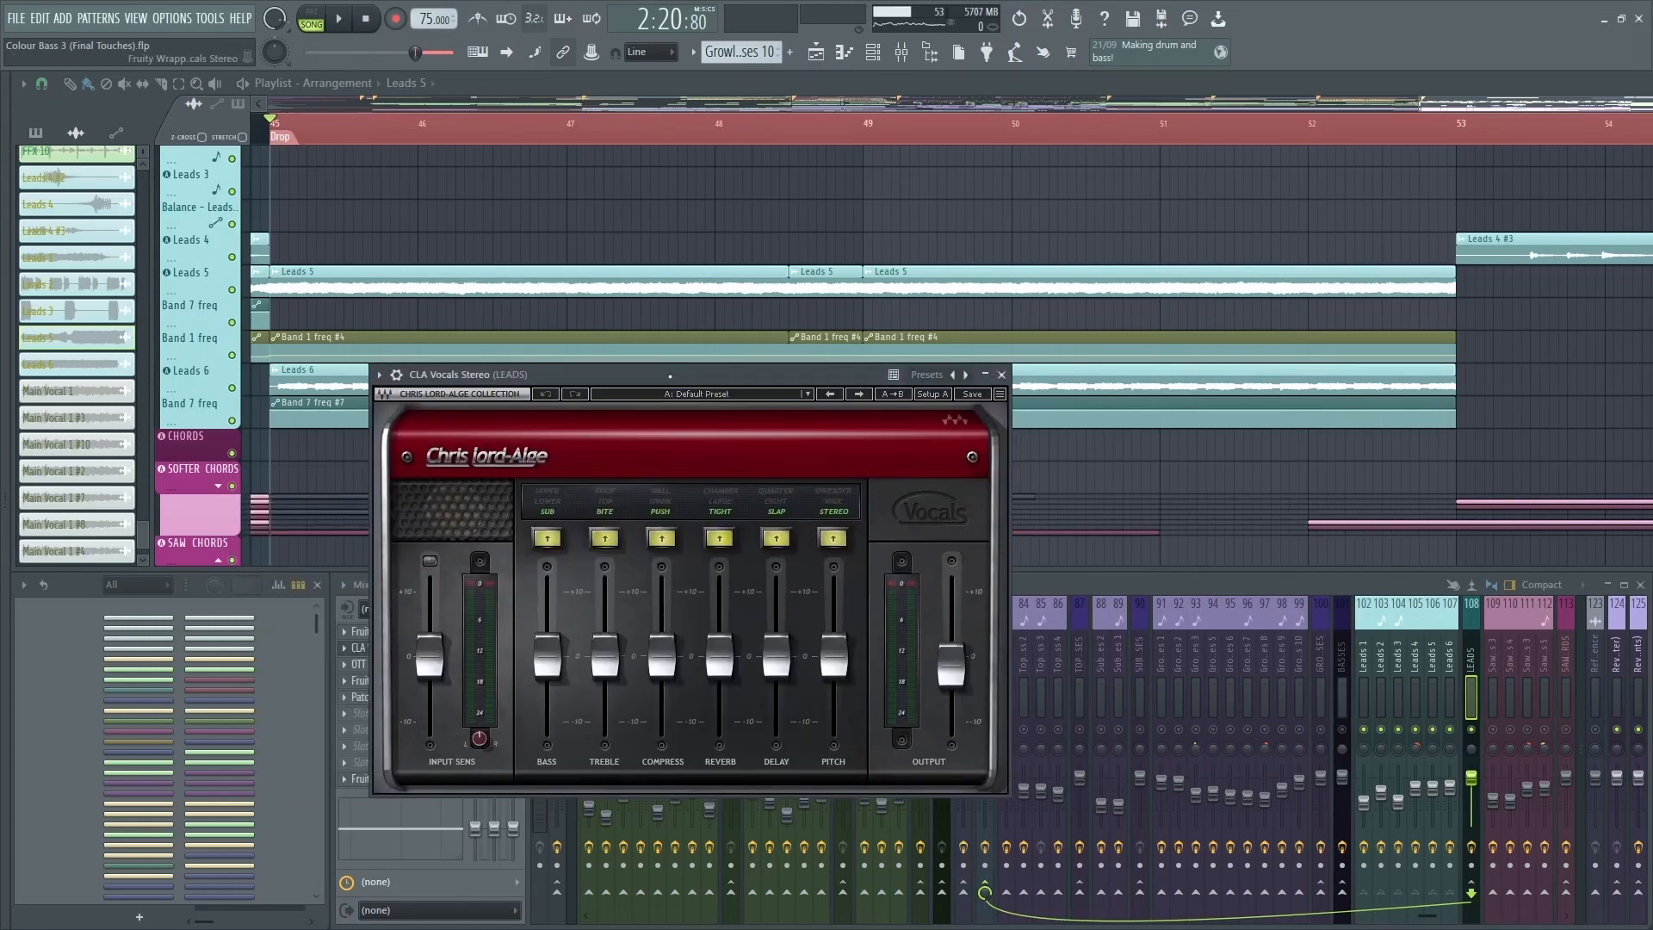
pyautogui.click(358, 664)
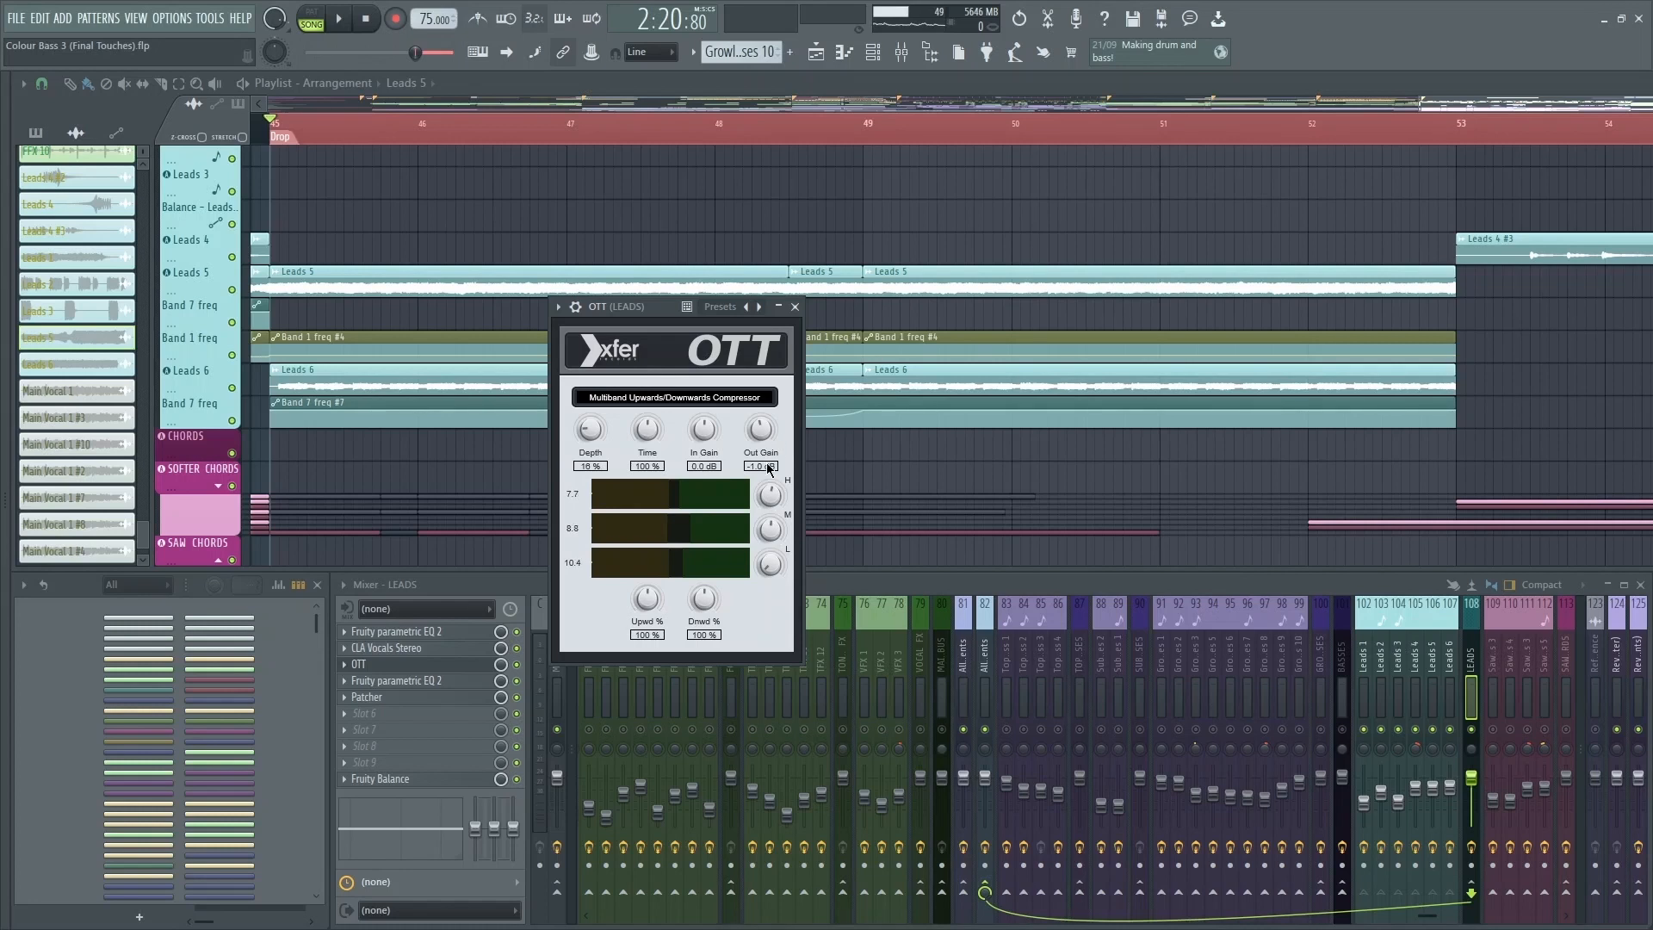
pyautogui.click(795, 307)
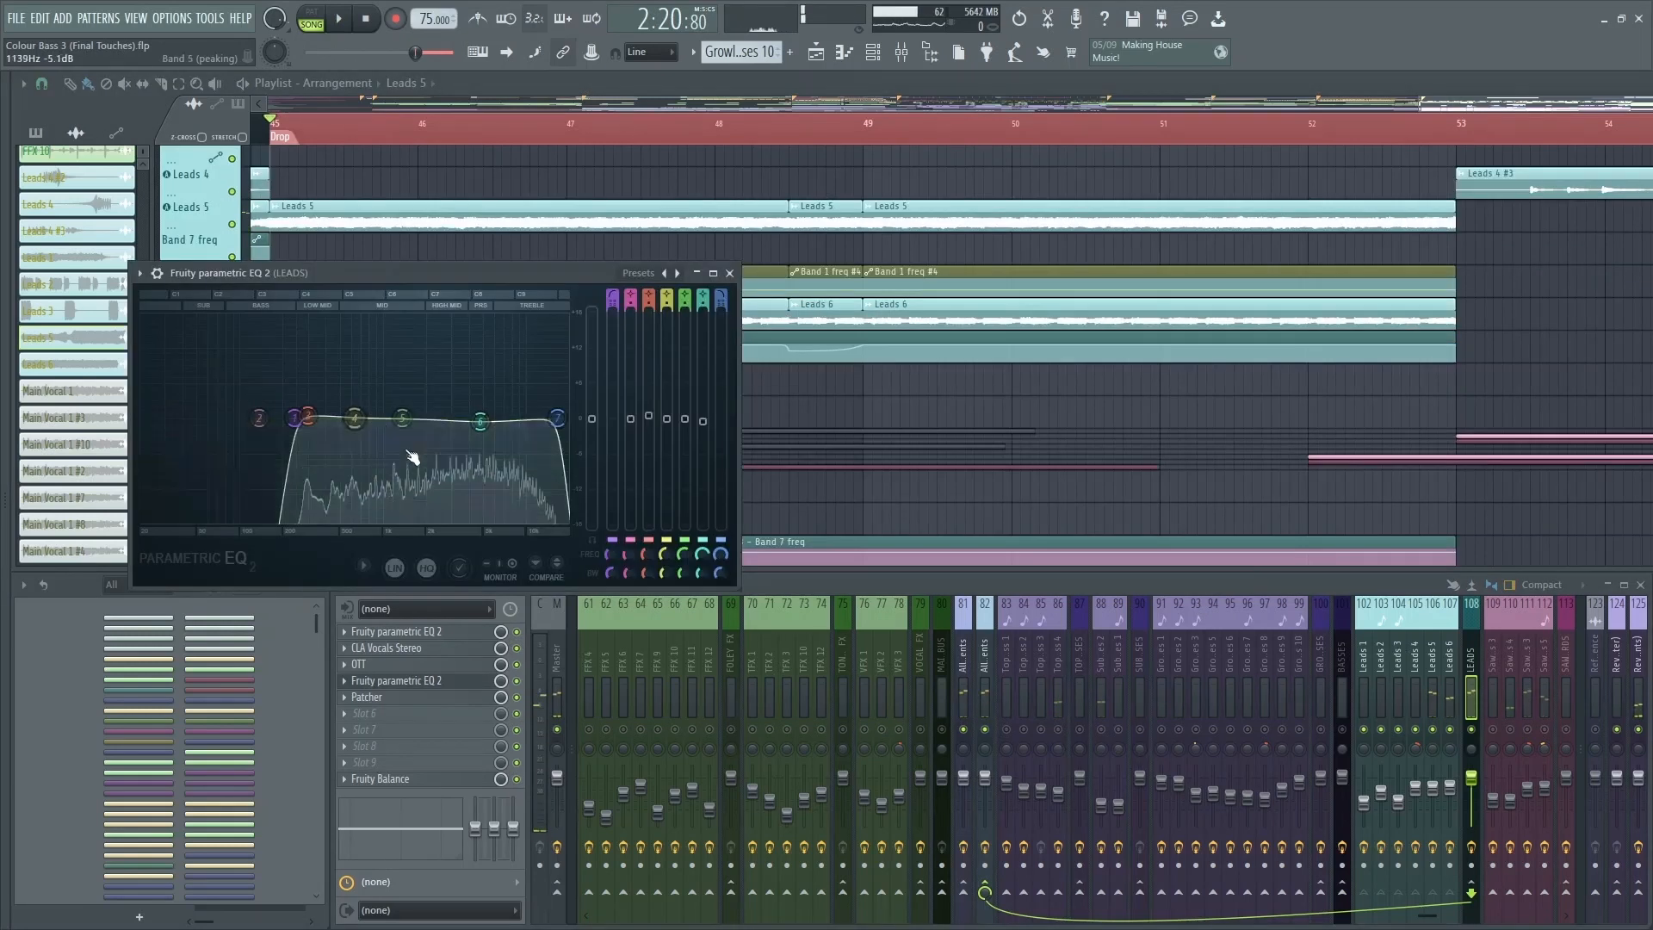
# Step: Play the drop while inspecting the second Fruity parametric EQ 2 on the LEADS bus, and close the EQ
pyautogui.press('space')
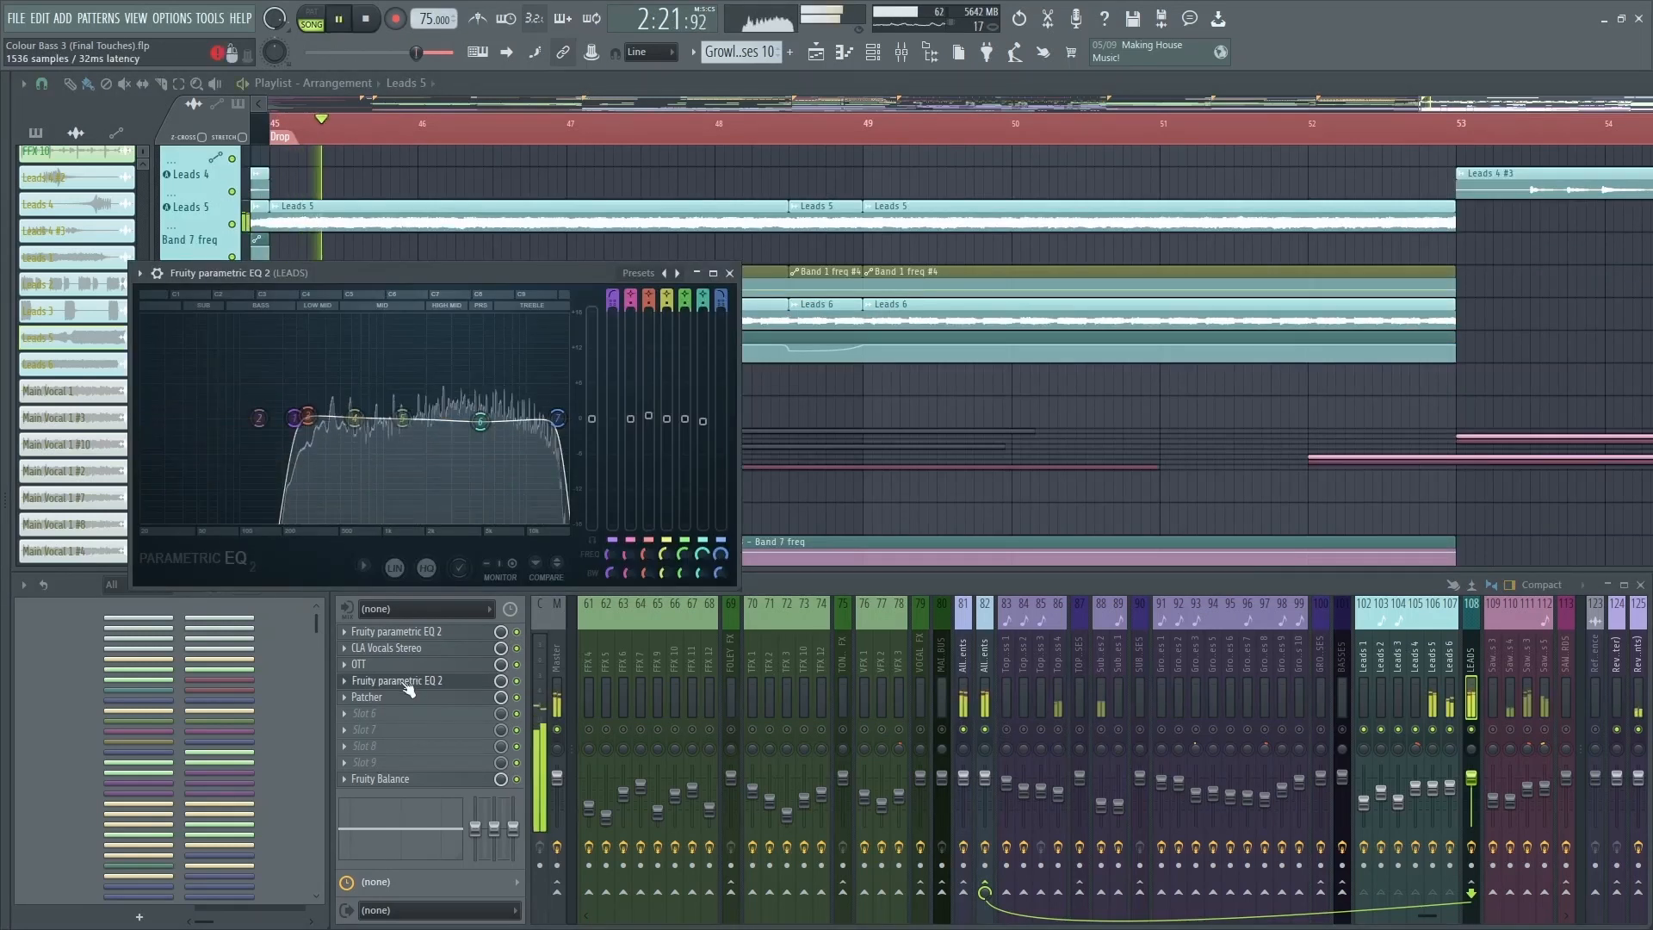
pyautogui.click(404, 683)
pyautogui.press('space')
# Step: Review the mid/side Patcher on the LEADS bus and inspect the high-pass band of the EQ on its SIDE chain
pyautogui.click(436, 701)
pyautogui.moveTo(370, 296); pyautogui.dragTo(528, 299)
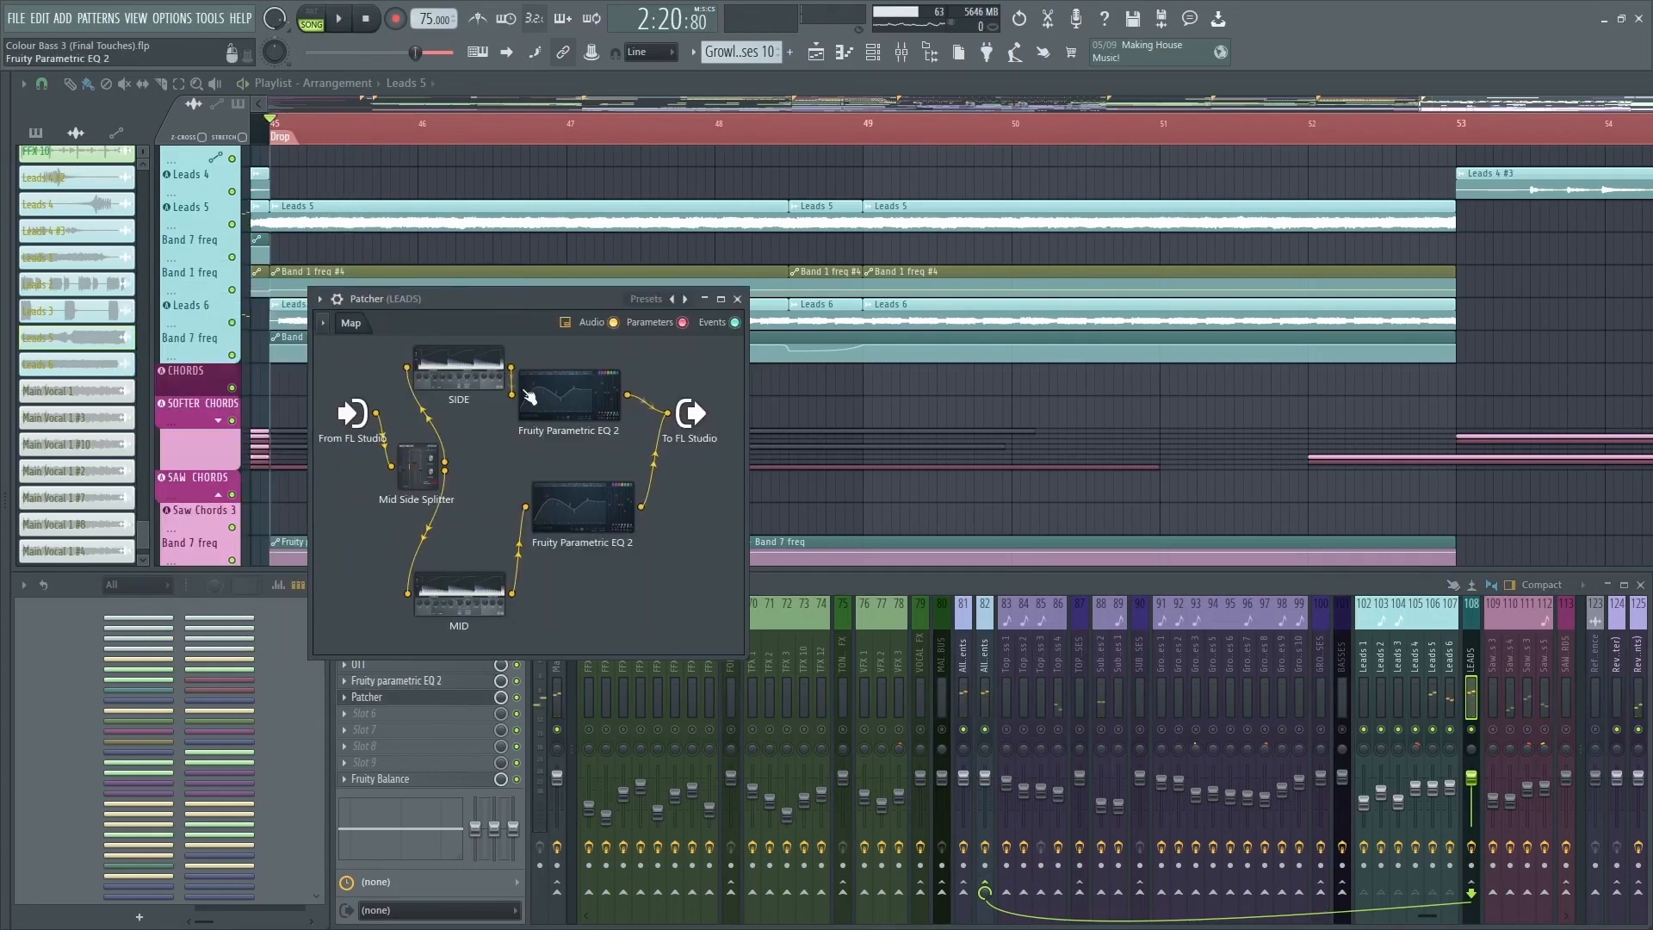
pyautogui.doubleClick(542, 394)
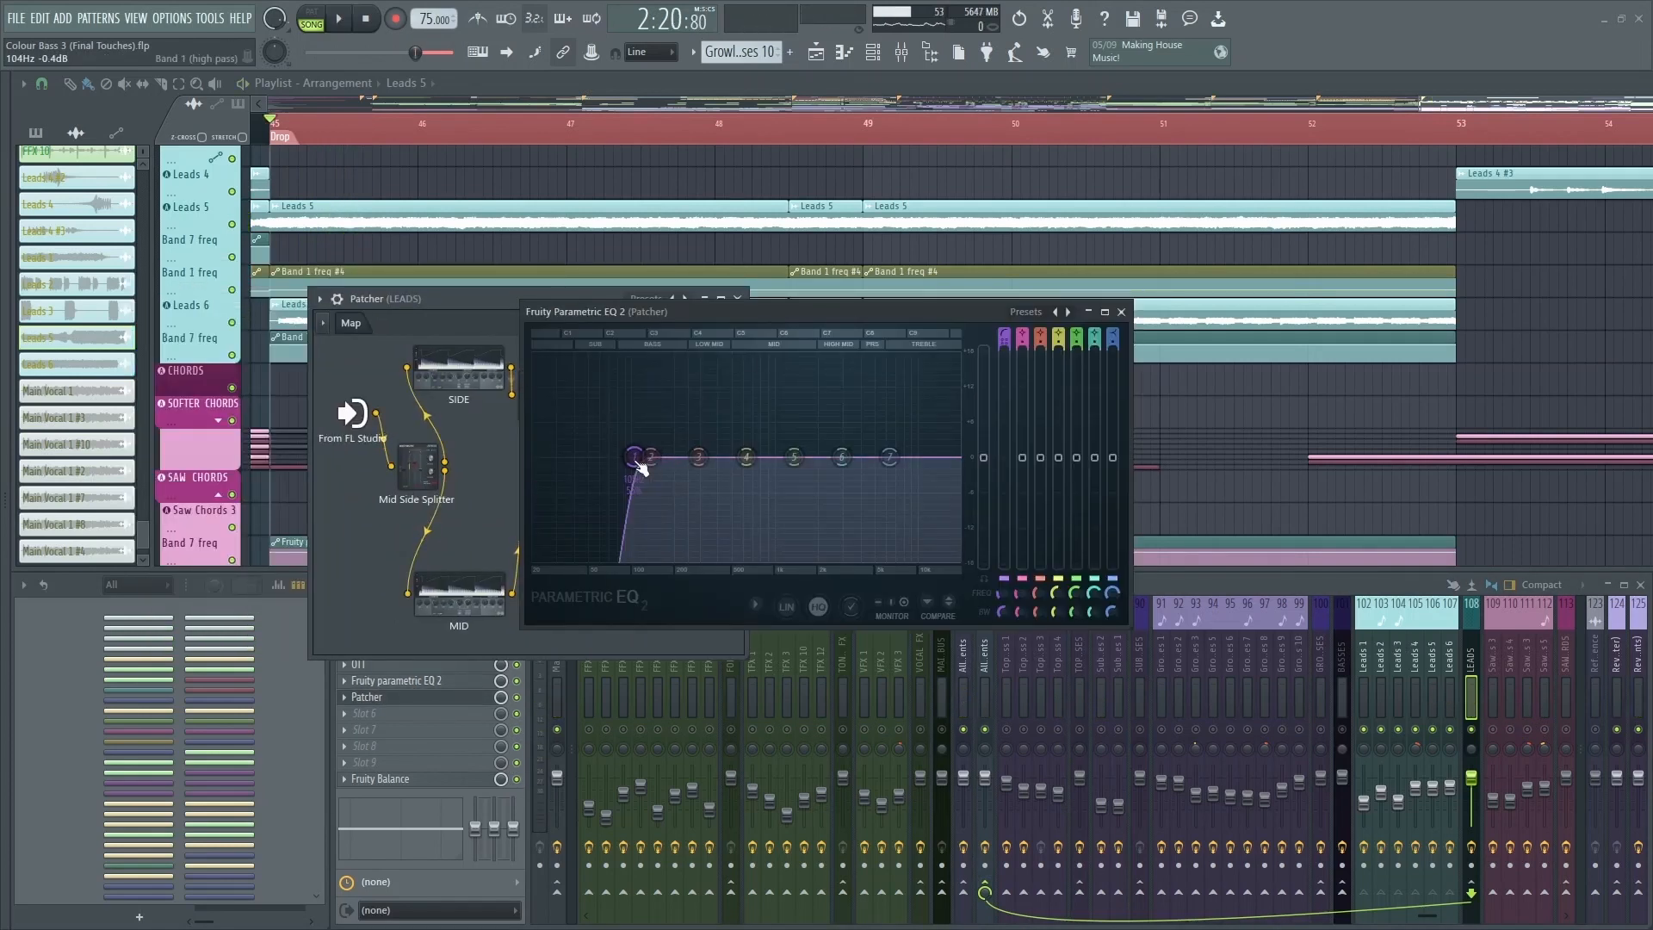
pyautogui.click(1121, 312)
pyautogui.click(738, 299)
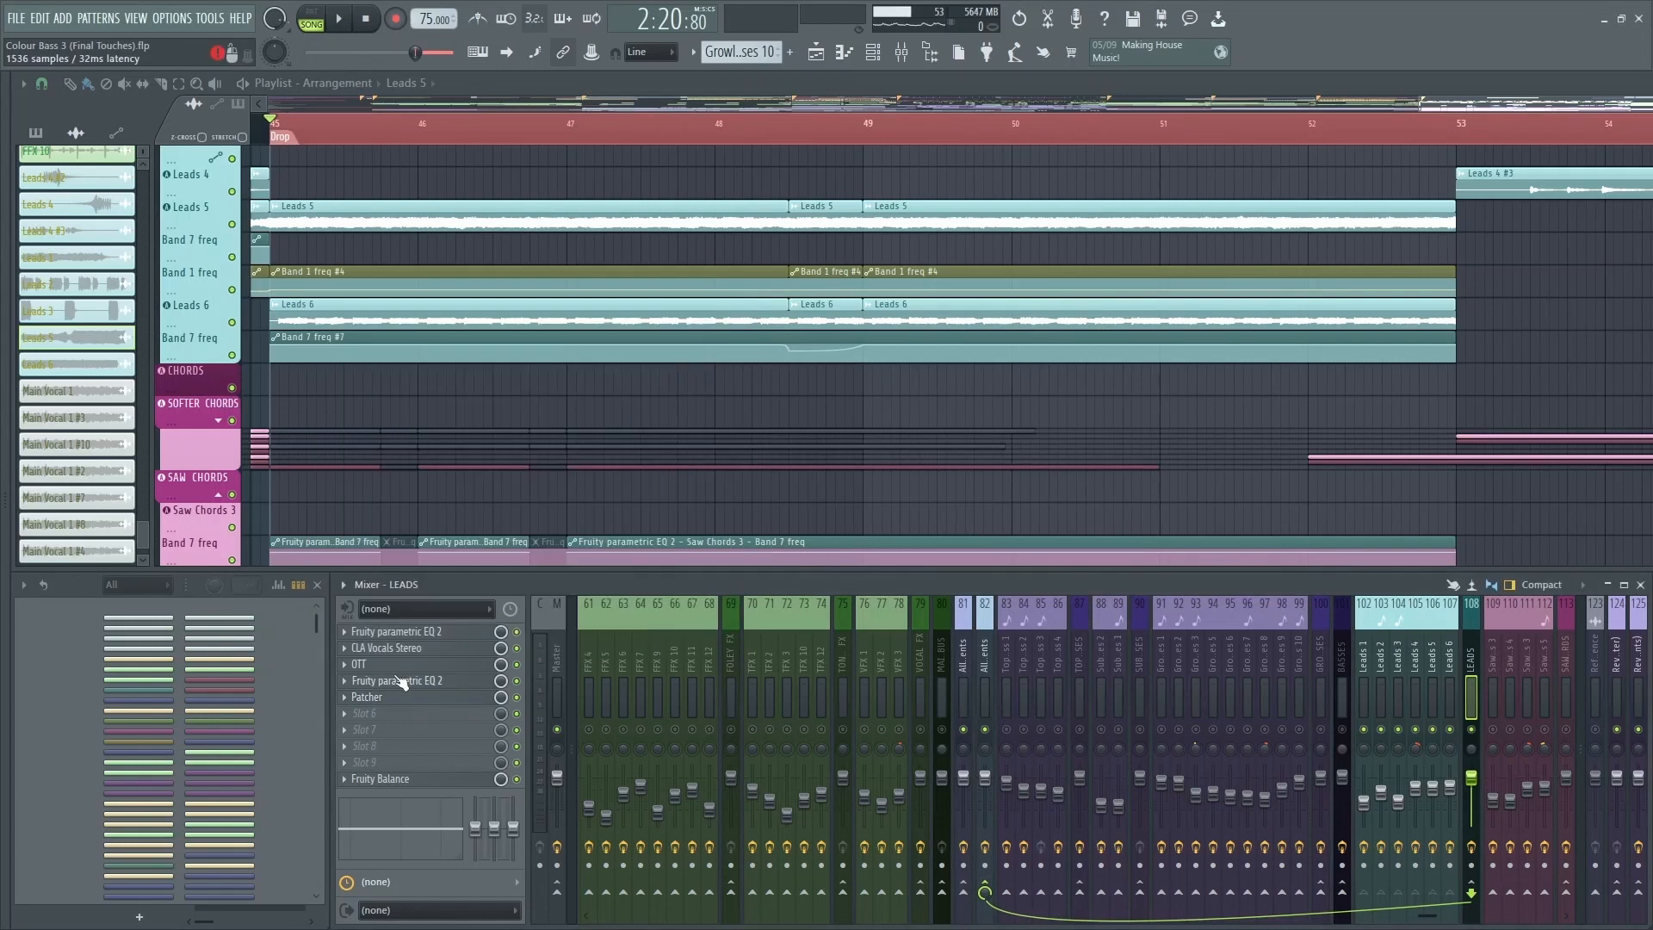
pyautogui.click(401, 681)
pyautogui.click(415, 696)
pyautogui.click(1121, 311)
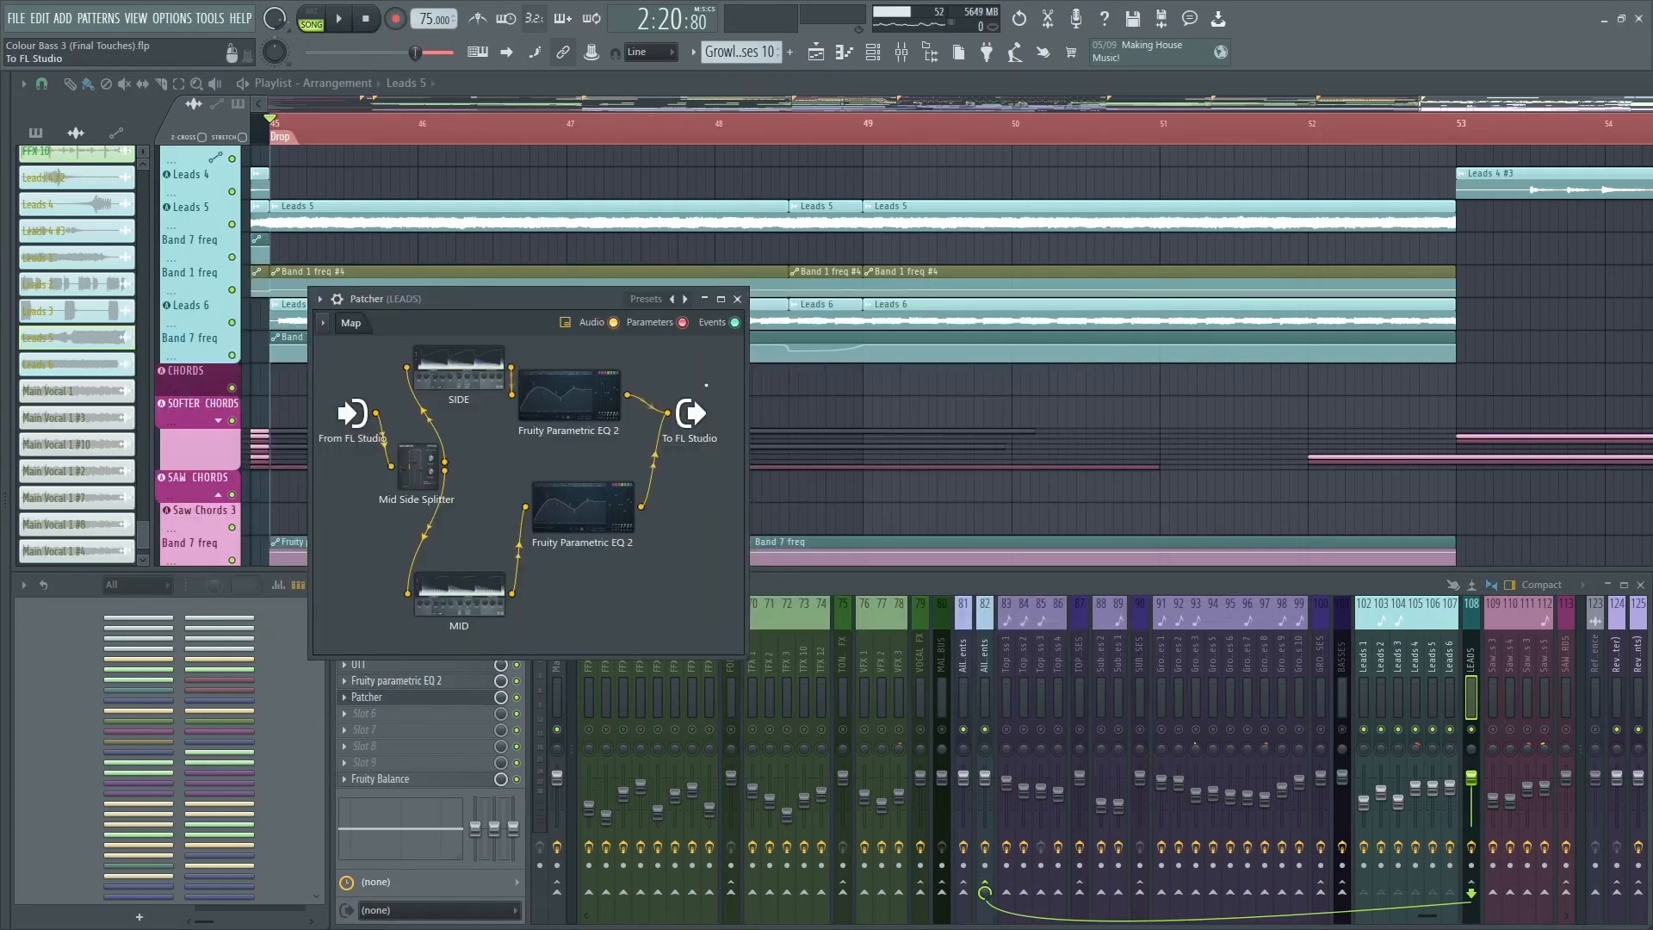
pyautogui.click(738, 299)
# Step: Check the Fruity Balance settings on the LEADS bus and close the plugin
pyautogui.click(436, 768)
pyautogui.click(484, 507)
pyautogui.click(424, 780)
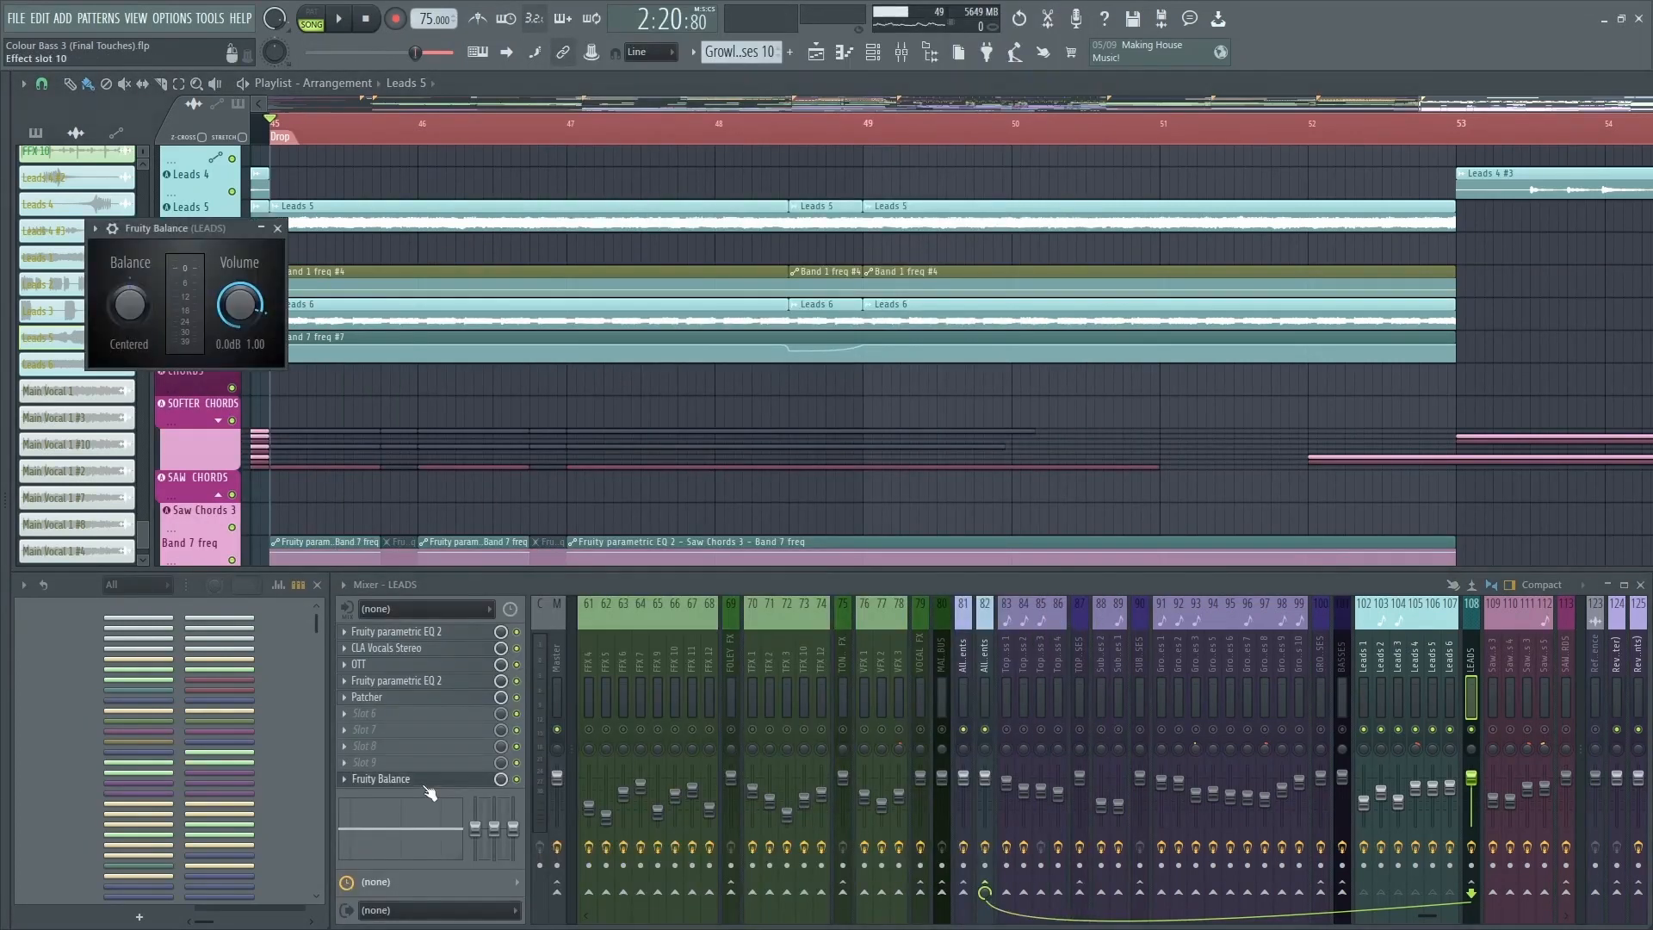
pyautogui.click(435, 784)
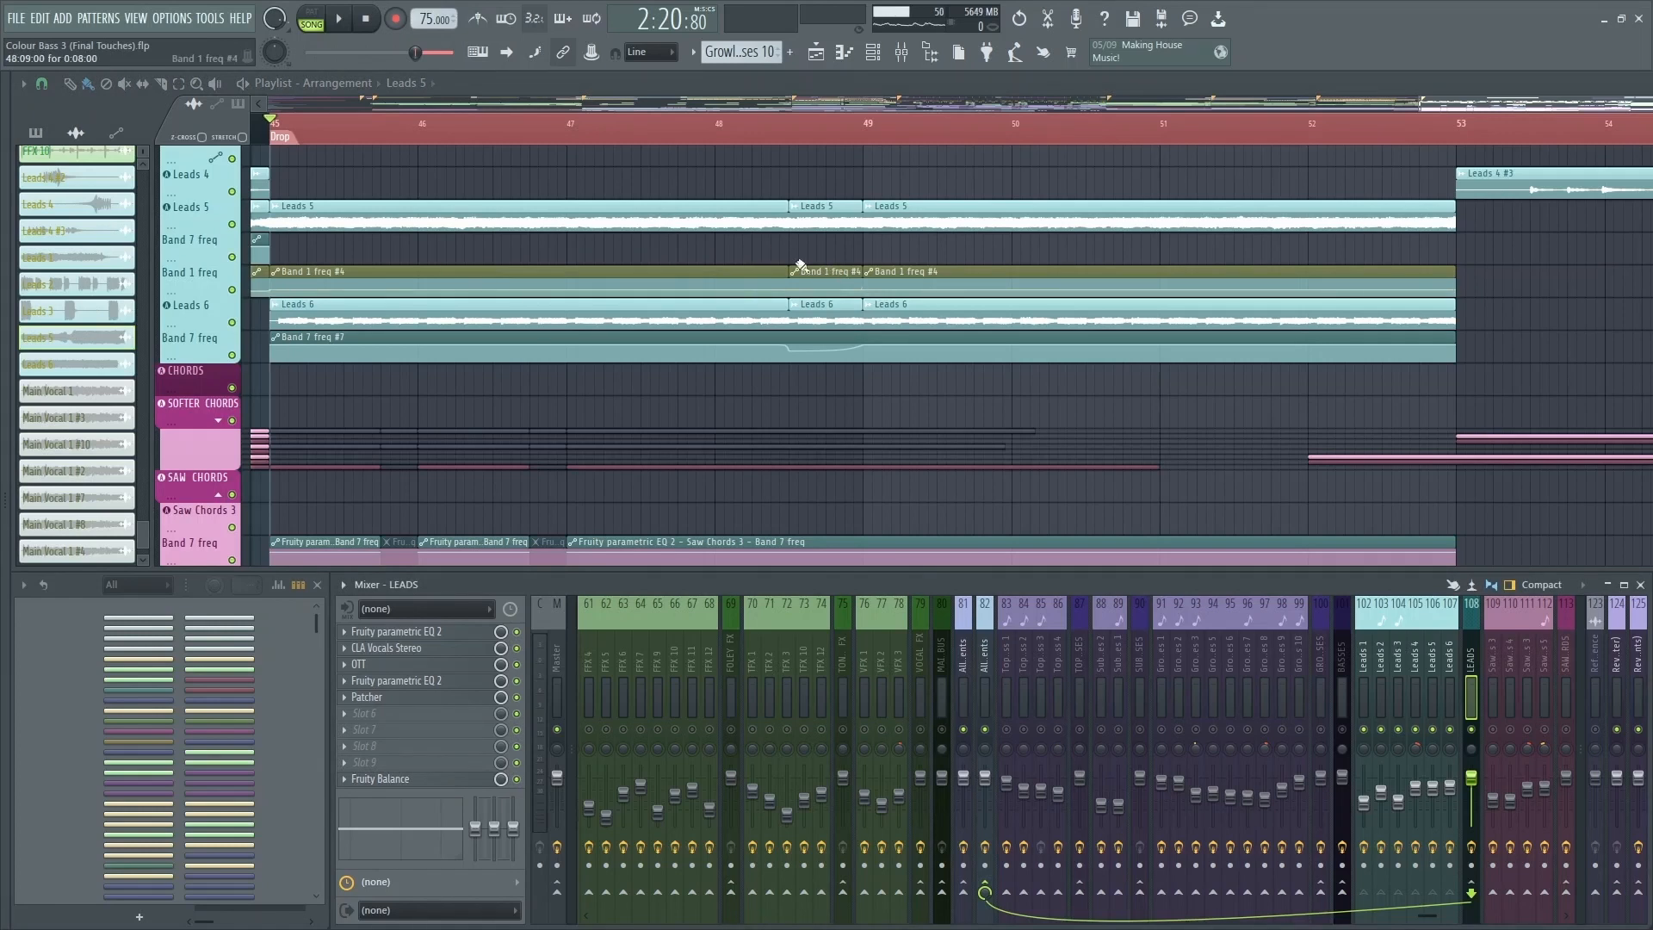
# Step: Solo the SAW CHORDS bus and inspect the first Fruity parametric EQ 2 on the Saw Chords 3 track
pyautogui.scroll(-1, 707, 276)
pyautogui.scroll(-9, 707, 276)
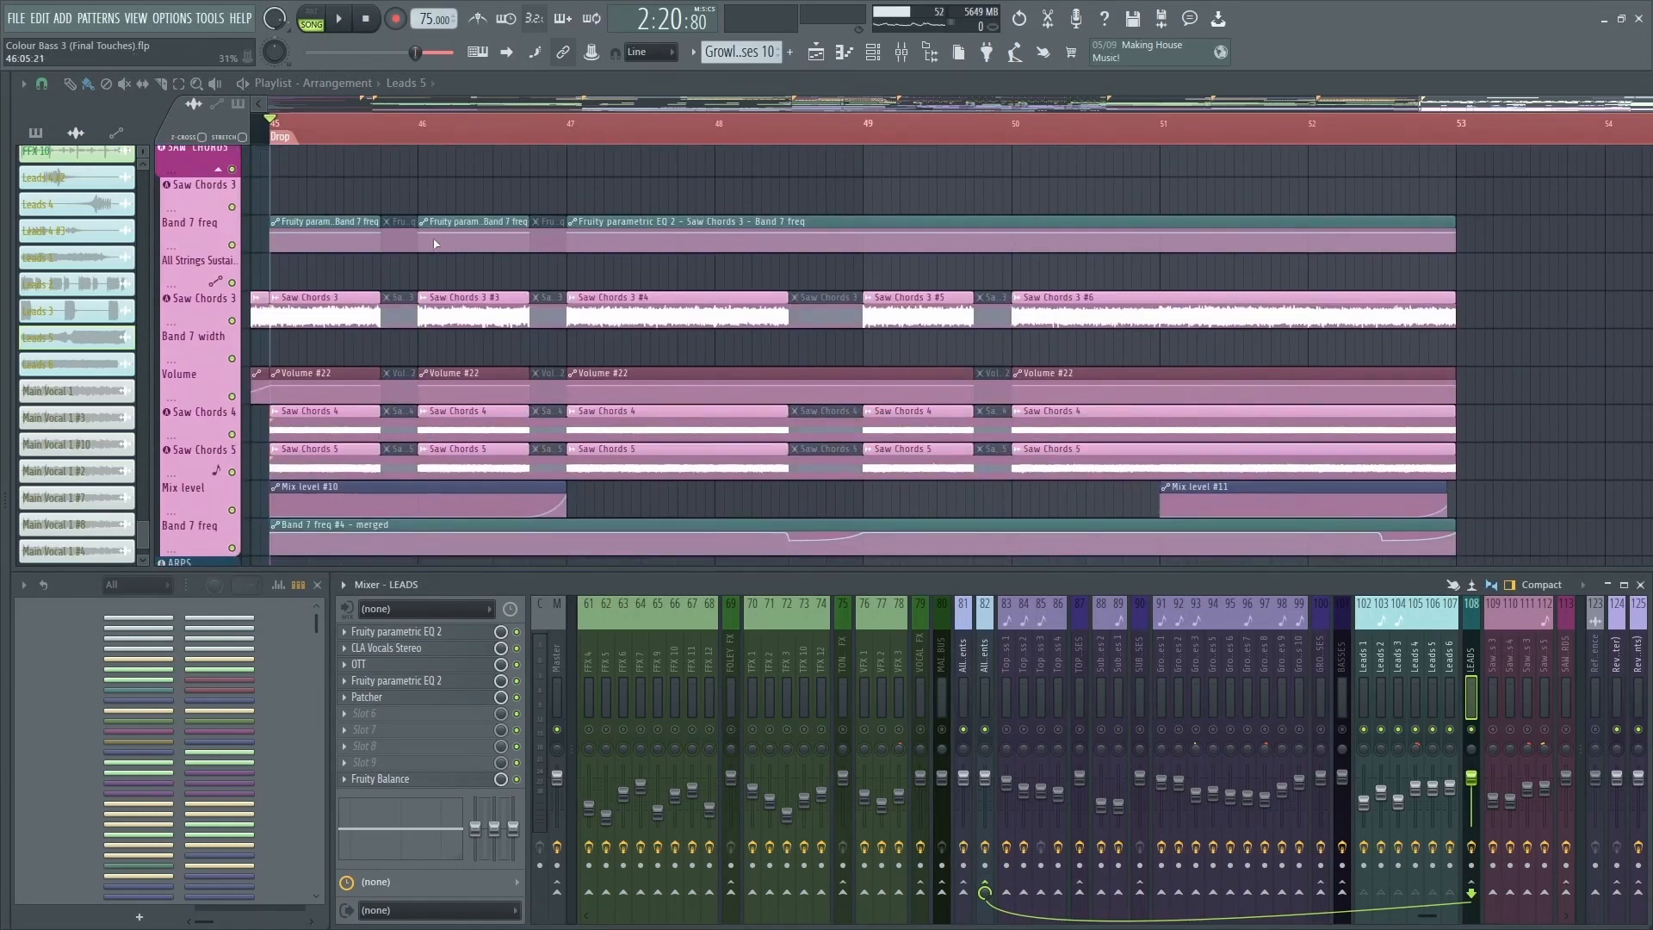
pyautogui.click(1567, 736)
pyautogui.rightClick(1567, 732)
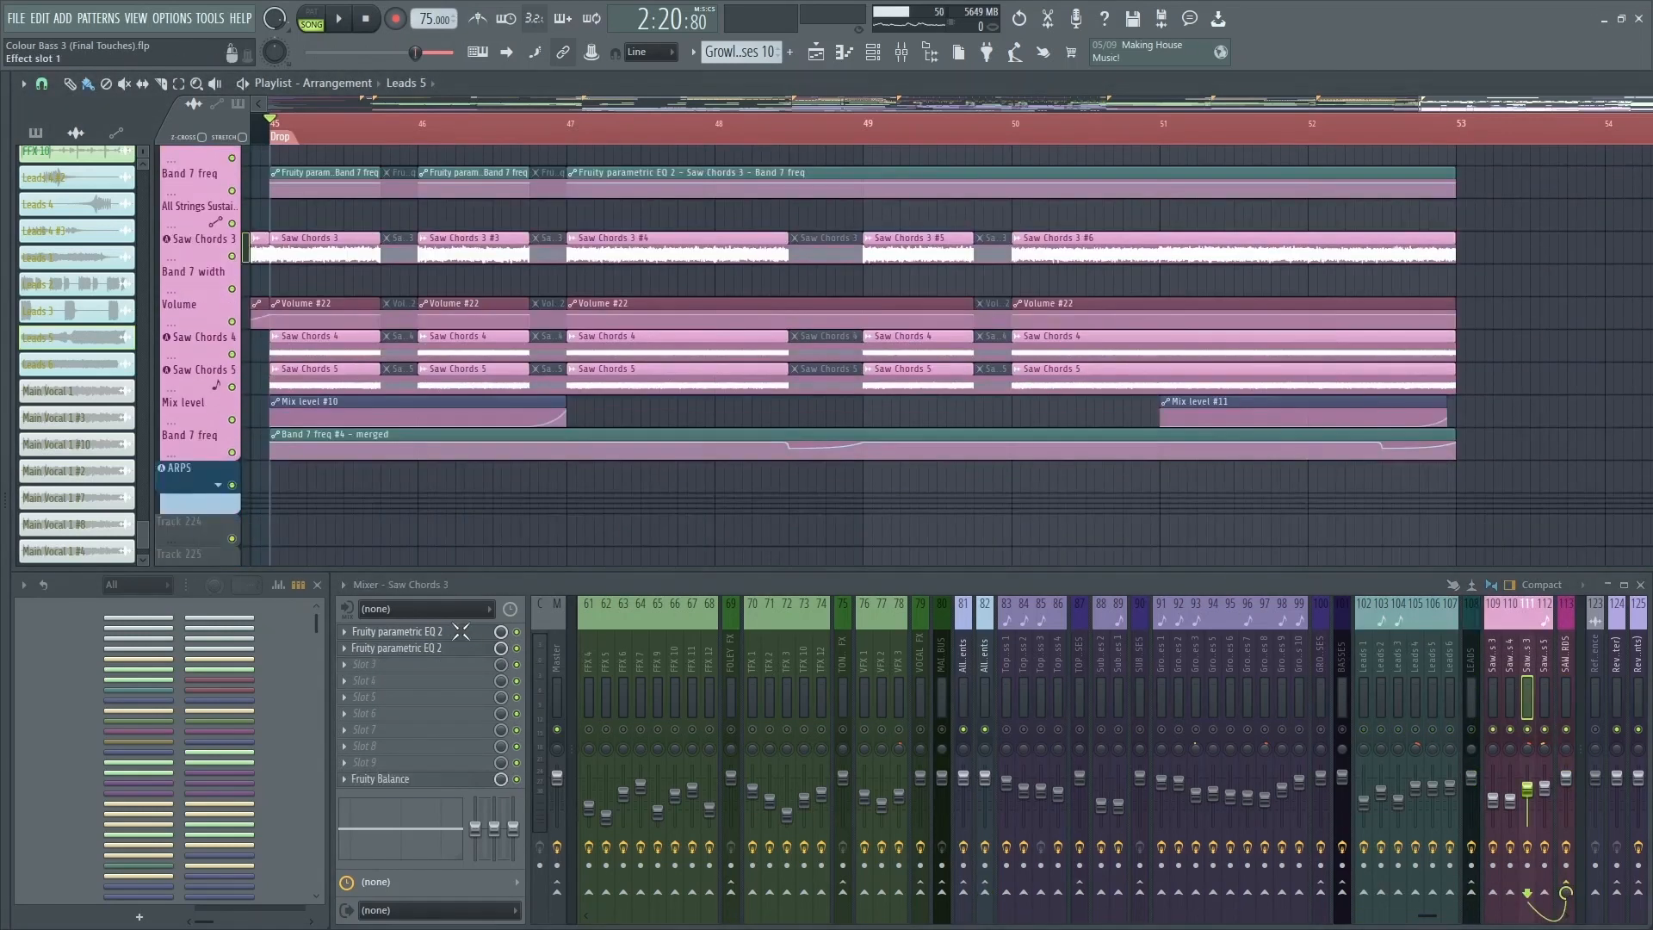
pyautogui.click(456, 634)
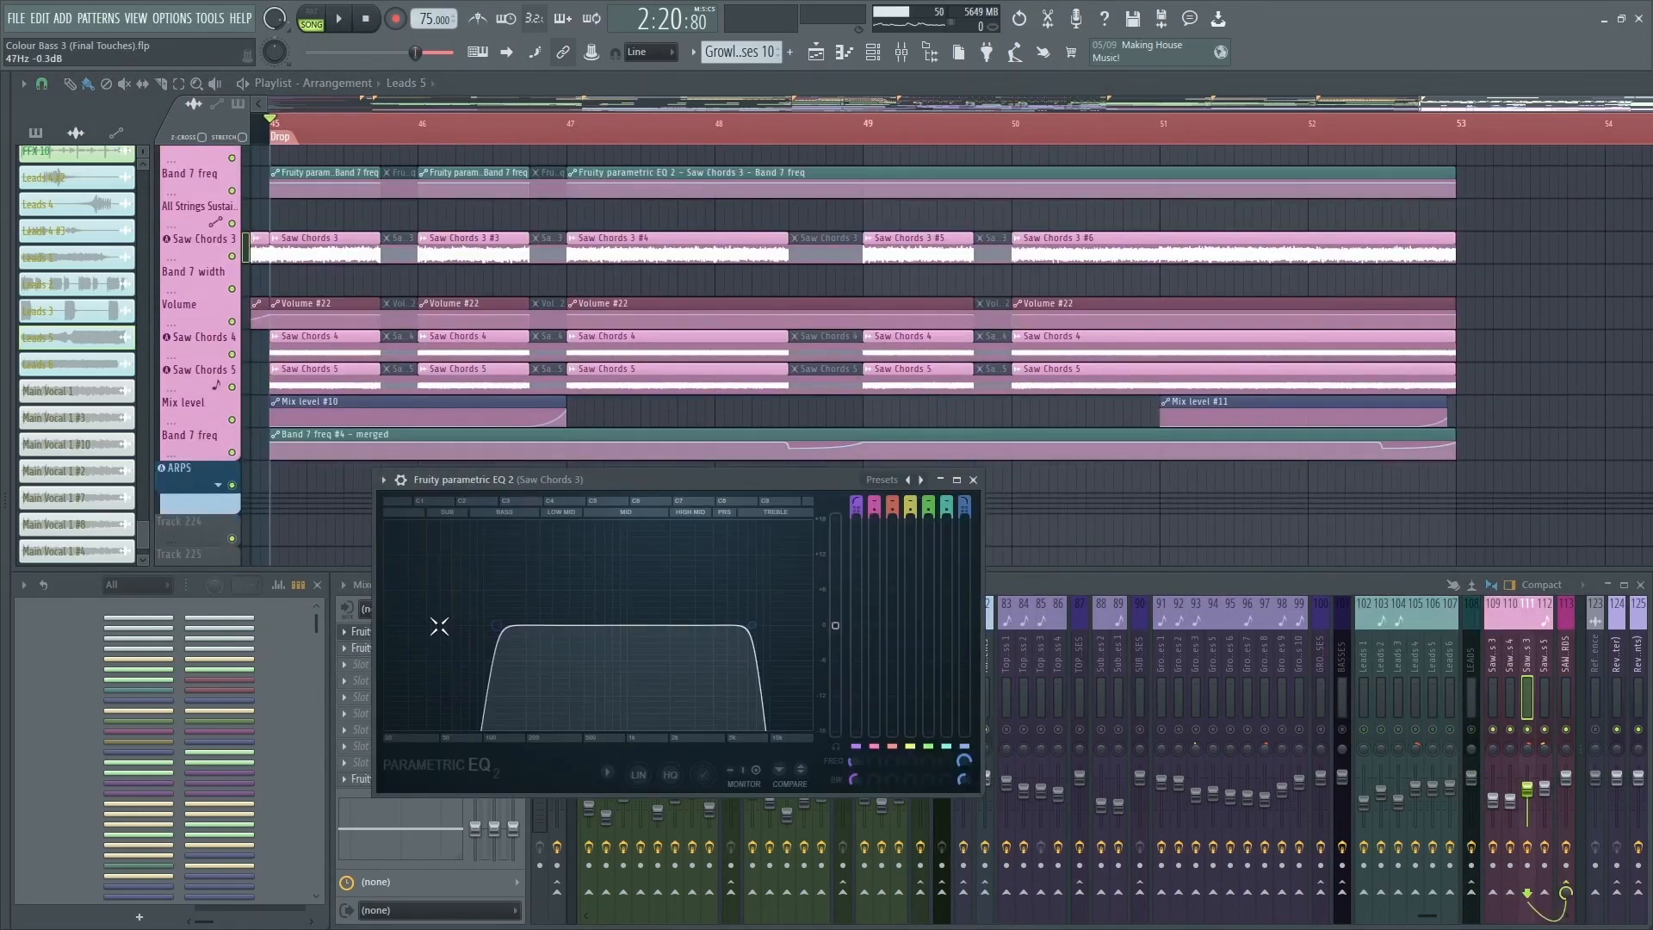
pyautogui.press('Escape')
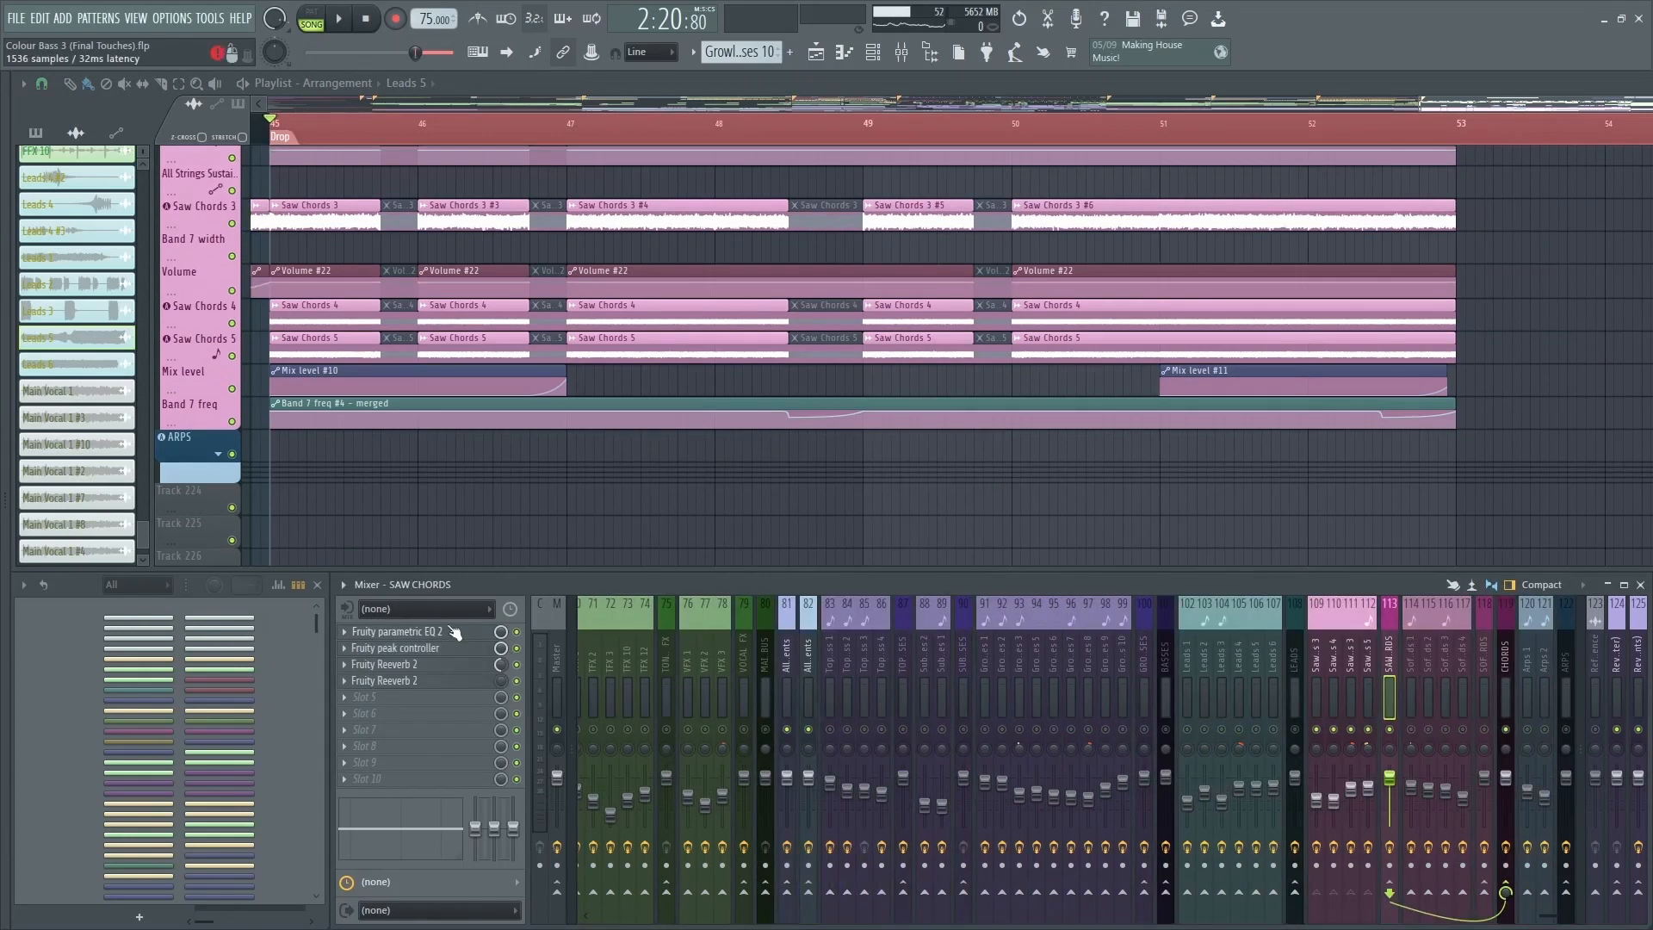
# Step: Review the SAW CHORDS bus effects, including its Fruity parametric EQ 2, Fruity peak controller and first Fruity Reeverb 2
pyautogui.click(452, 631)
pyautogui.press('Escape')
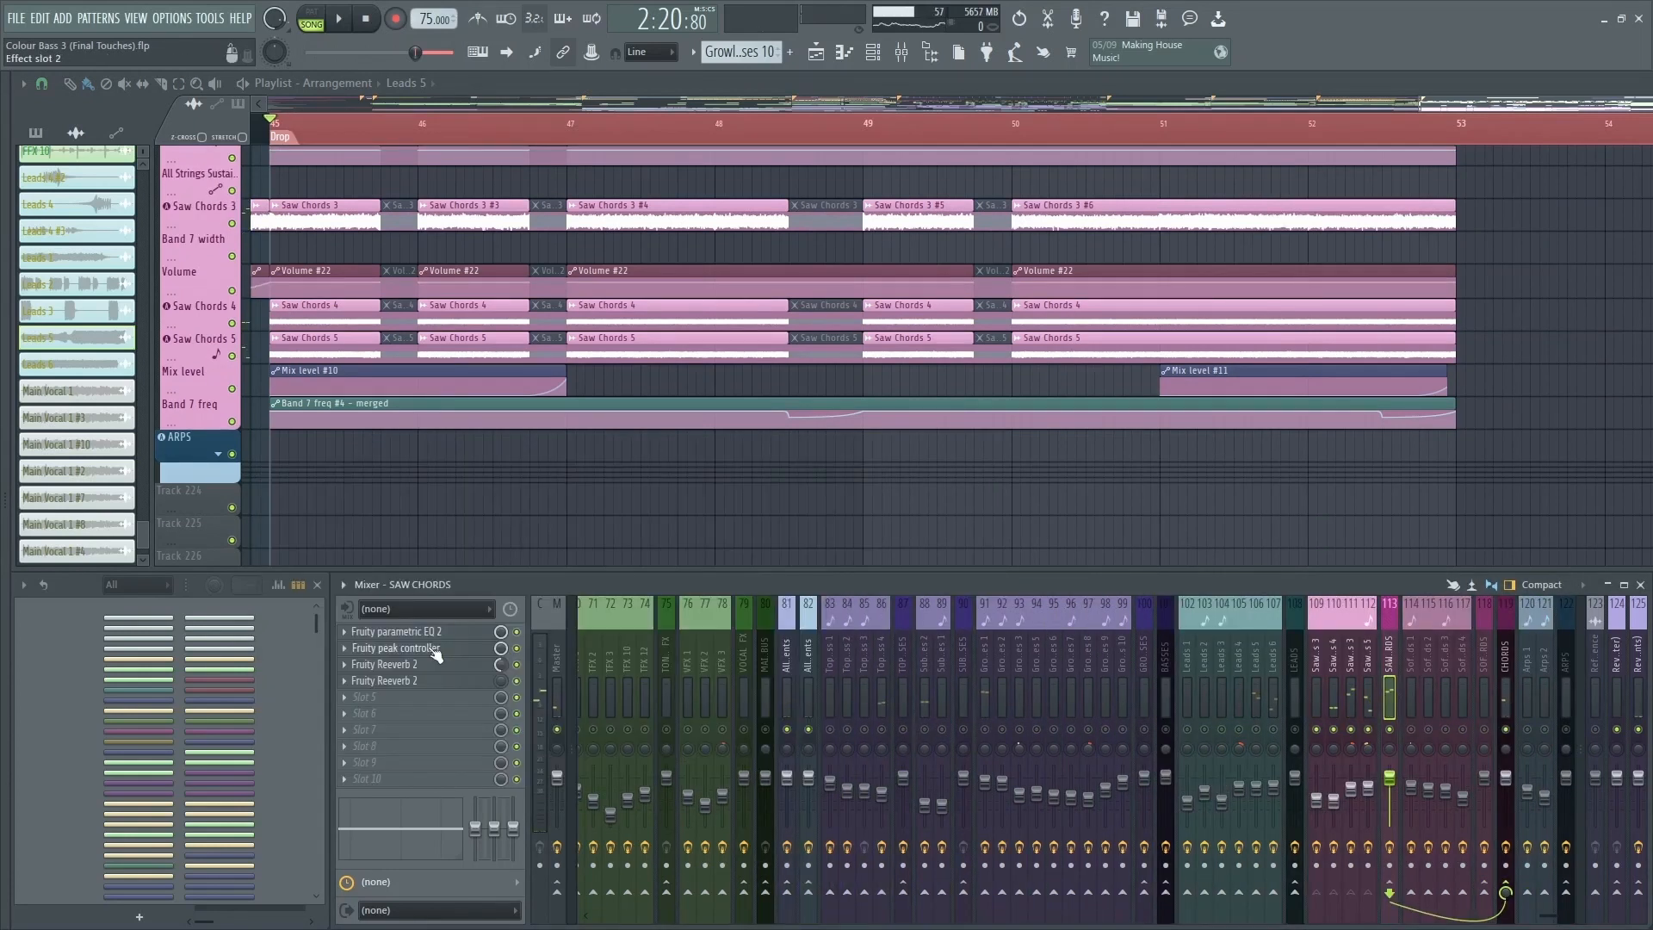
pyautogui.click(441, 654)
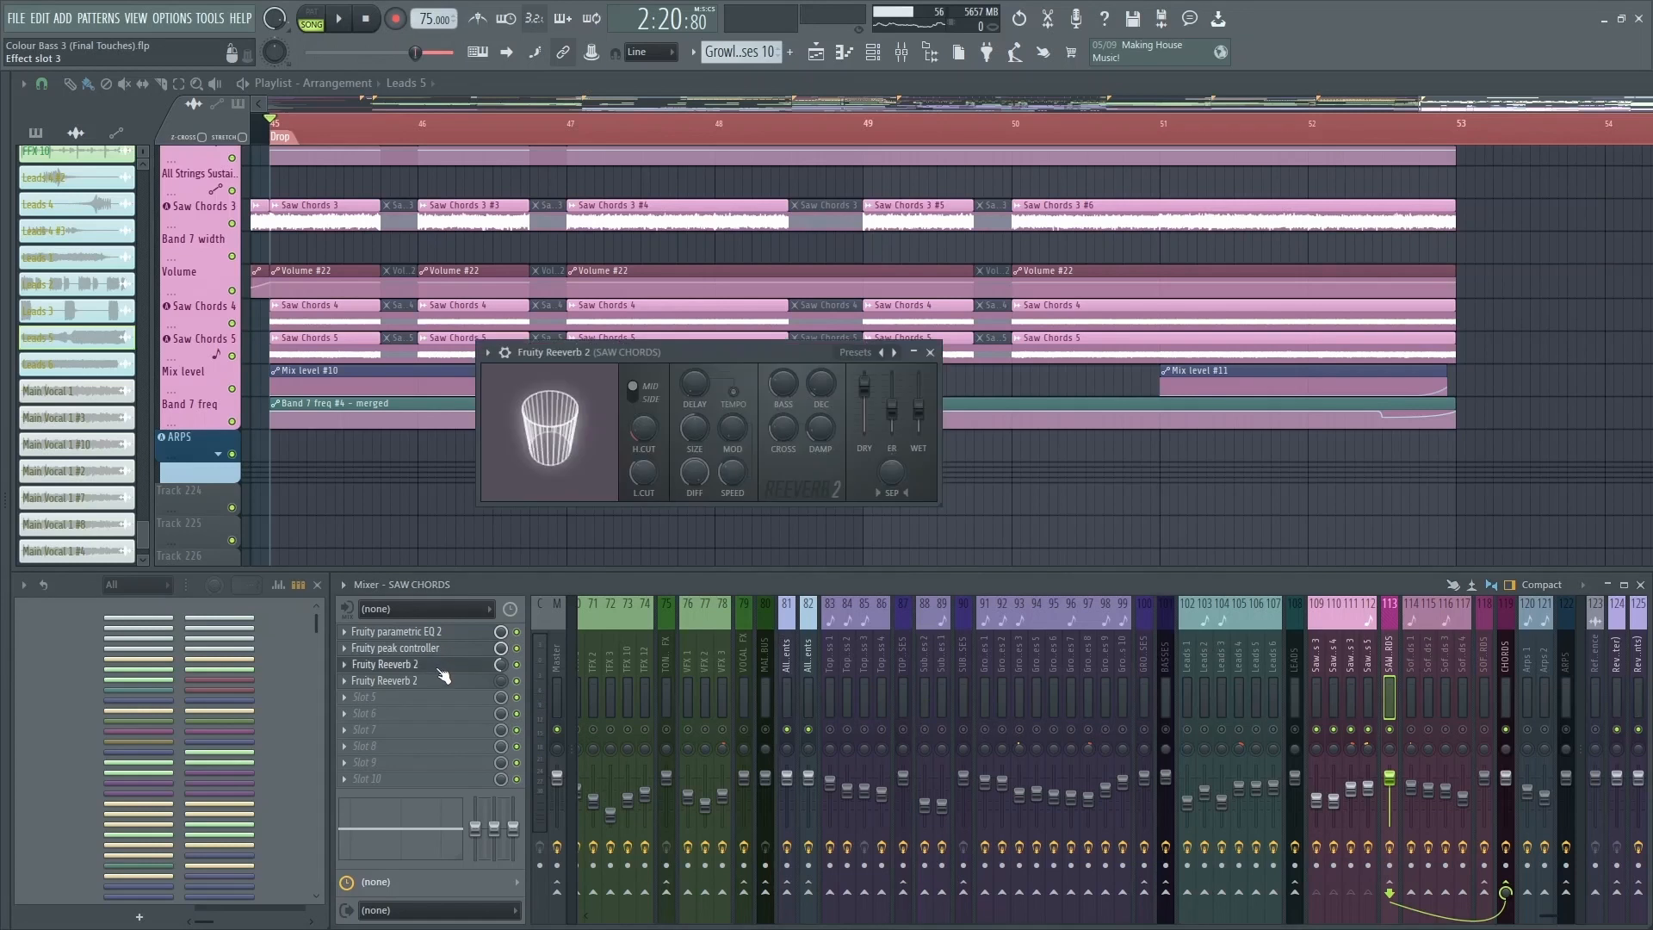
pyautogui.press('Escape')
pyautogui.scroll(2, 737, 483)
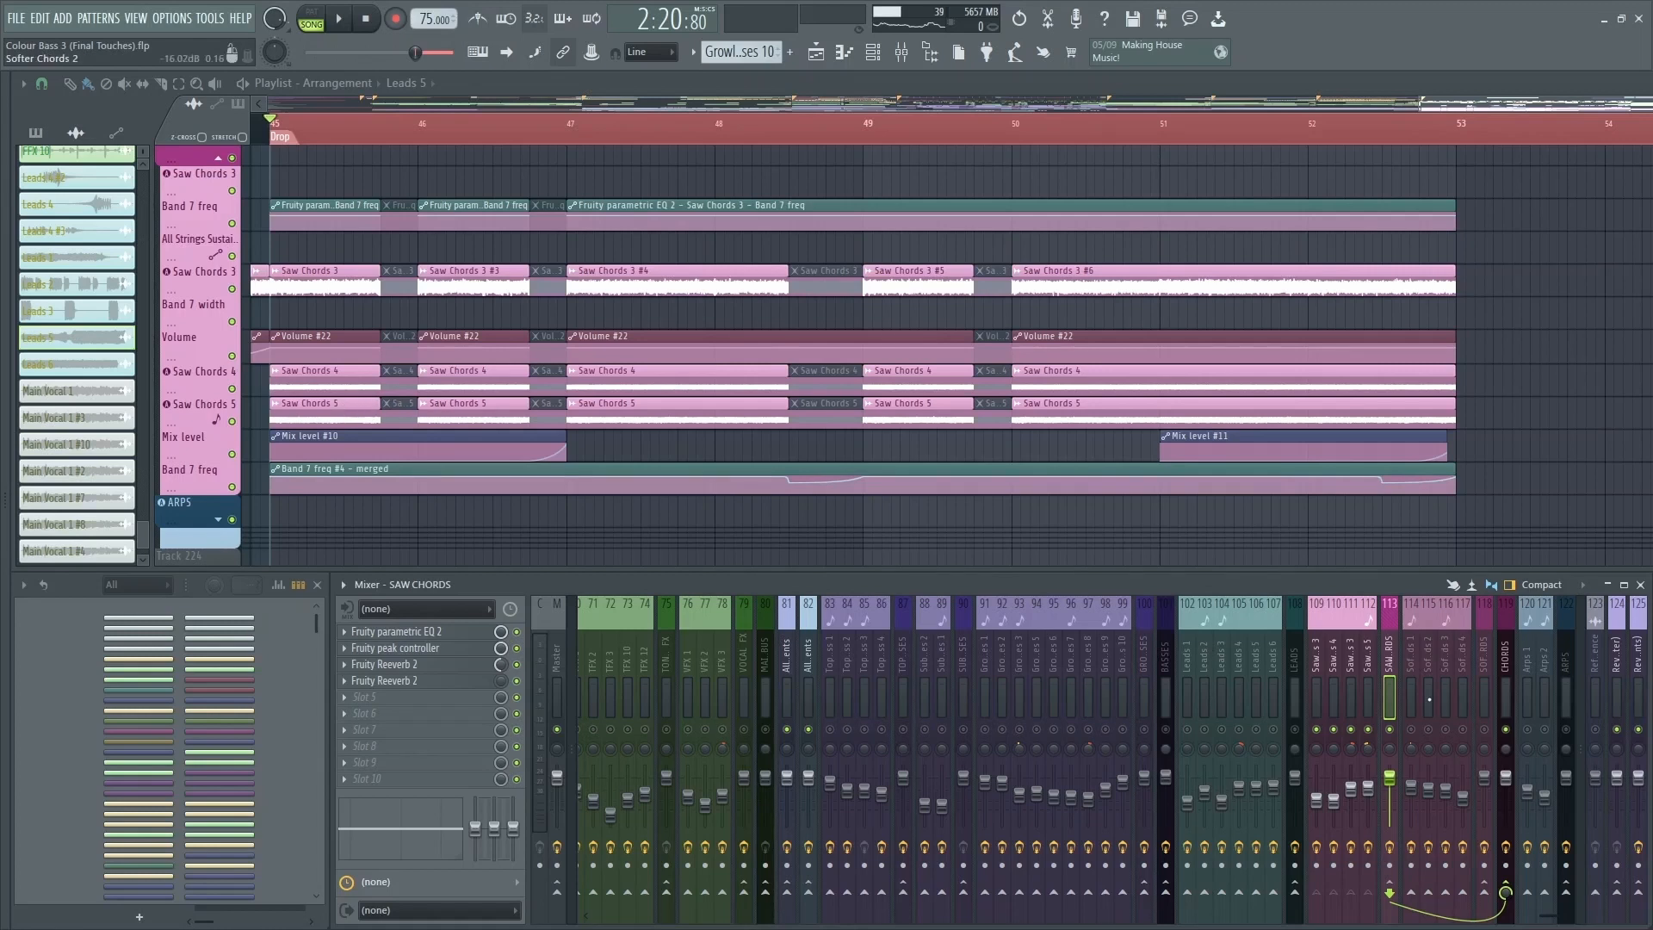
# Step: Play the drop while inspecting the high-pass and low-pass bands of the CHORDS bus's first Fruity parametric EQ 2
pyautogui.click(1506, 656)
pyautogui.click(413, 632)
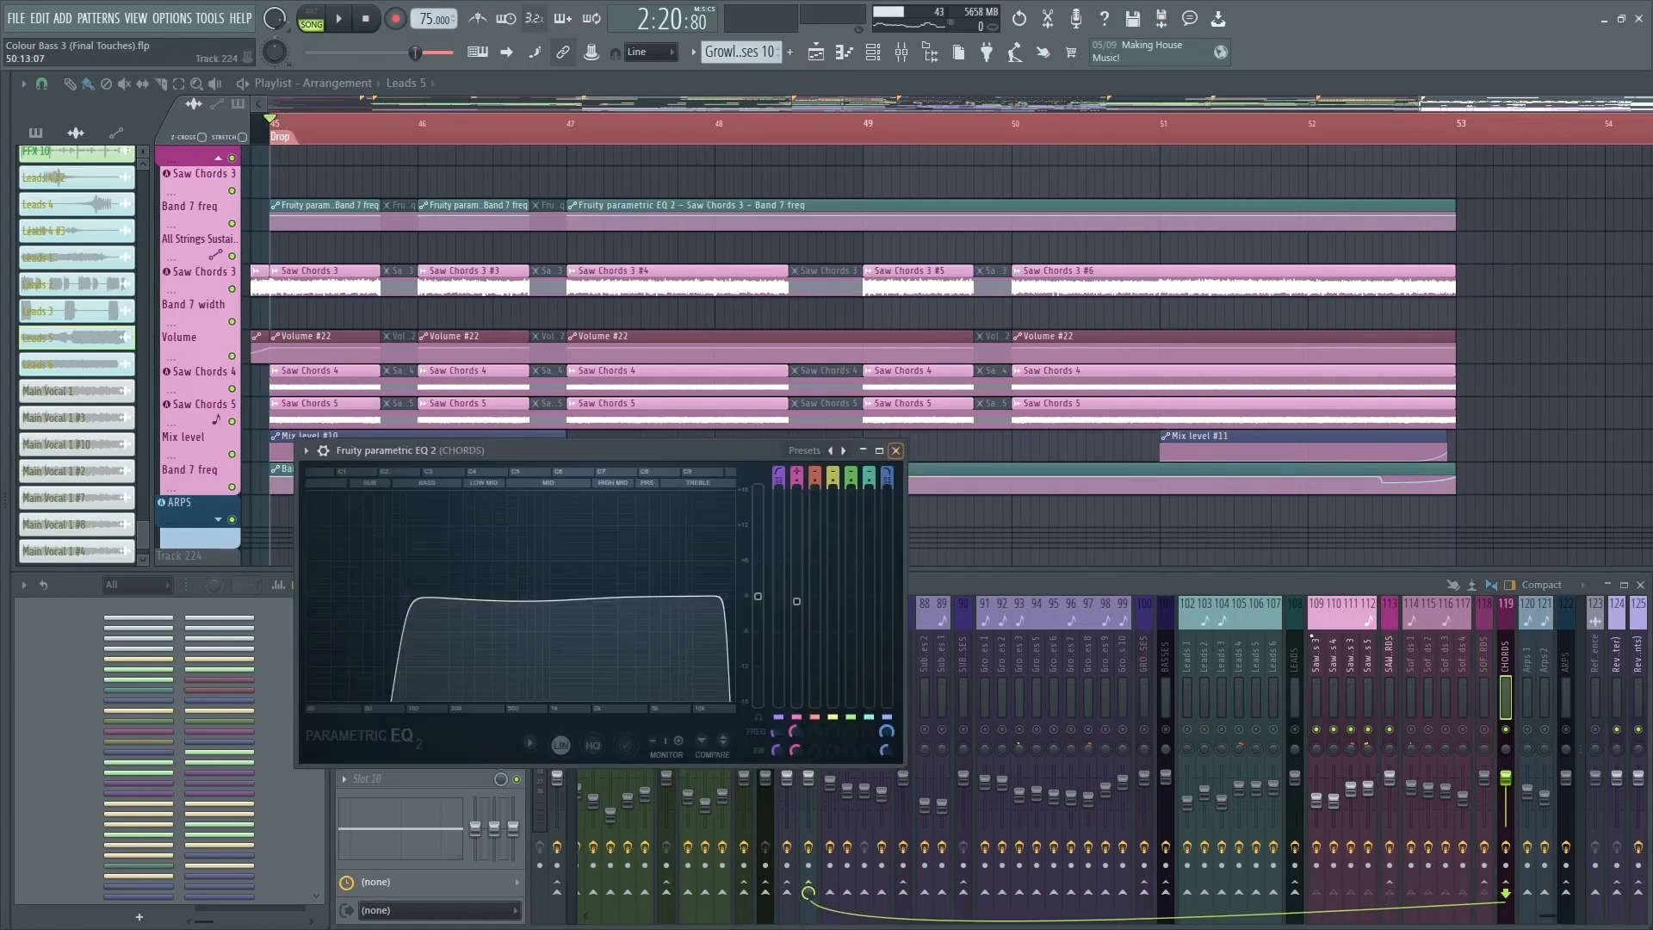
pyautogui.moveTo(906, 458); pyautogui.dragTo(1019, 470)
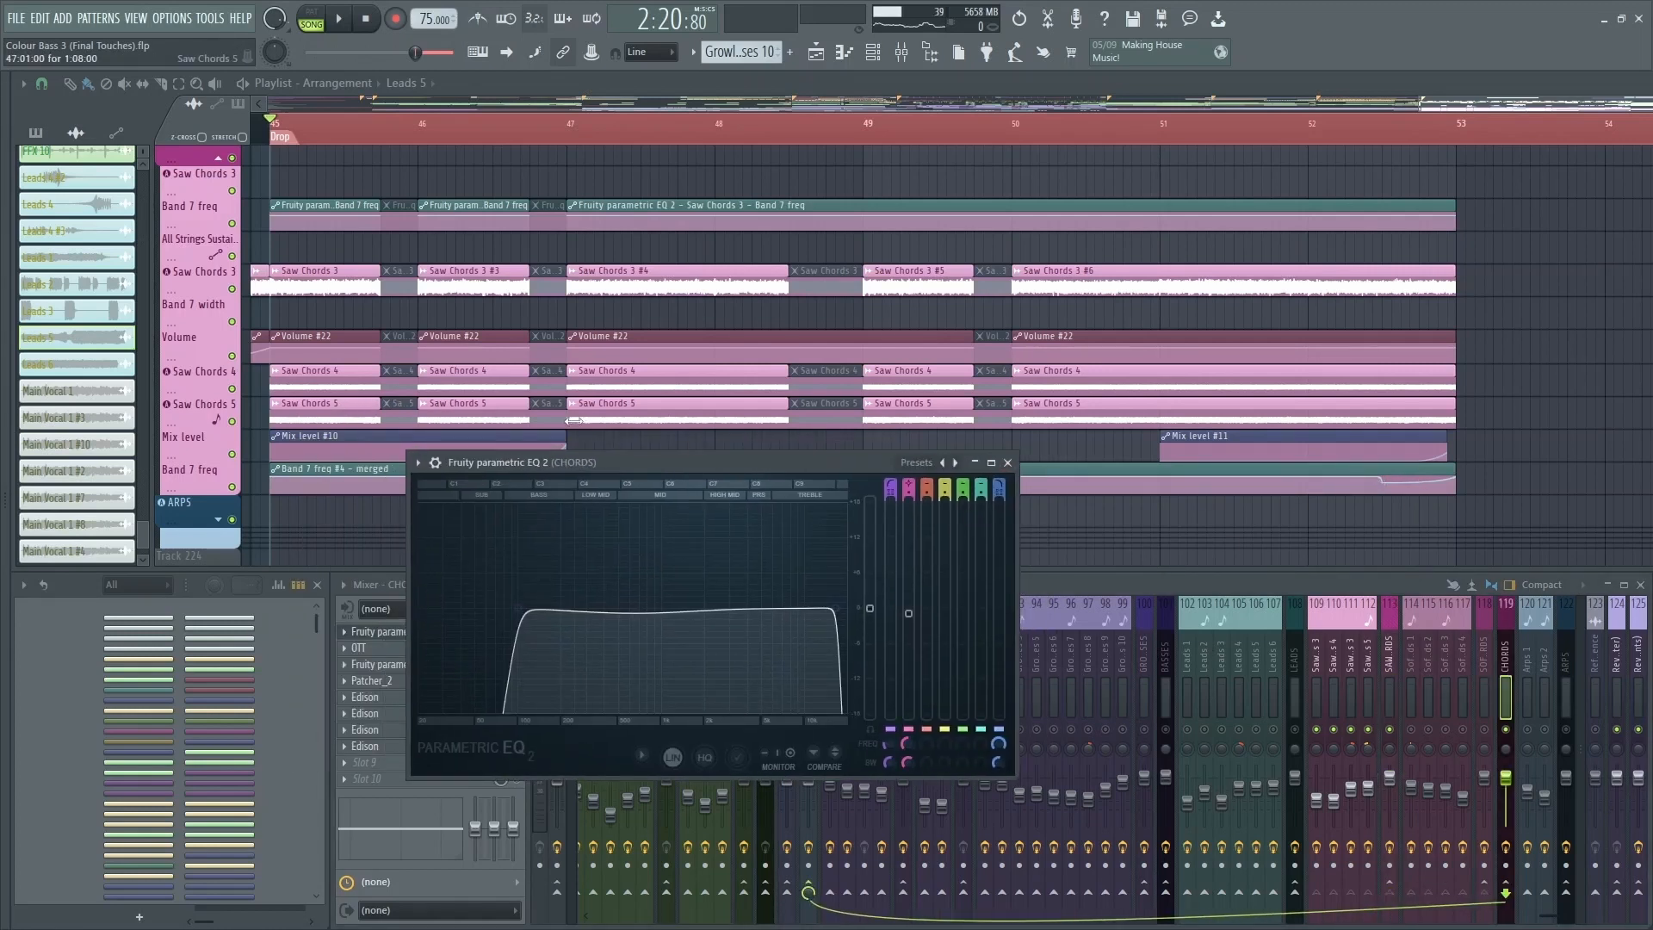
pyautogui.moveTo(689, 463); pyautogui.dragTo(682, 460)
pyautogui.scroll(2, 341, 298)
pyautogui.scroll(-3, 341, 299)
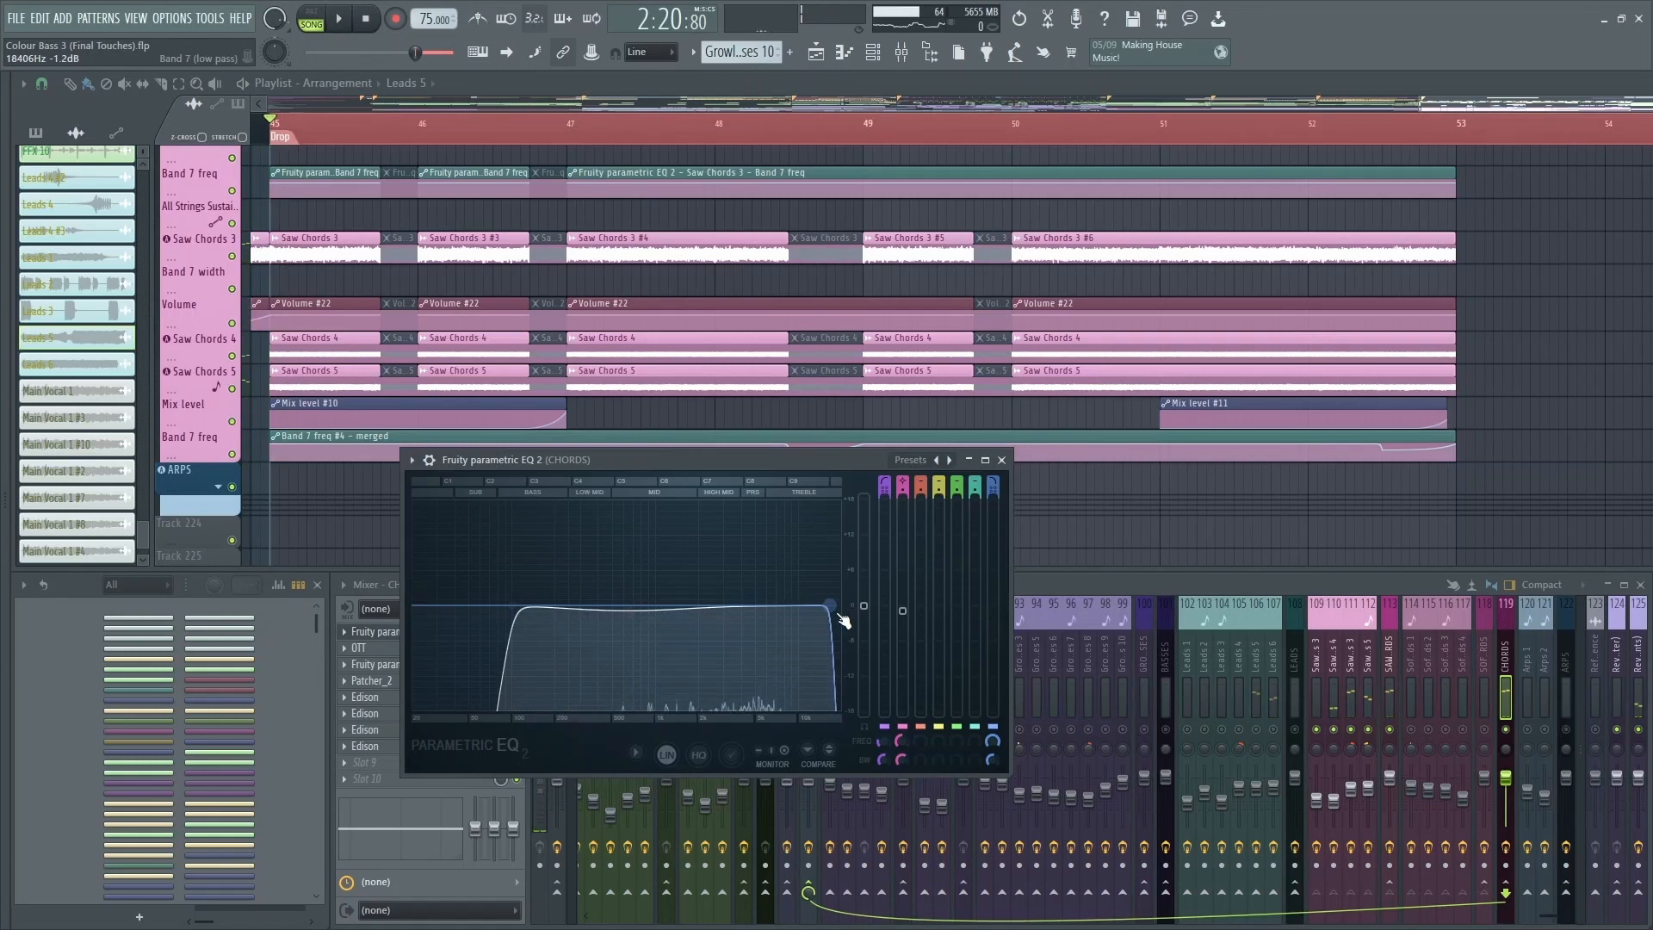
pyautogui.press('space')
pyautogui.press('space')
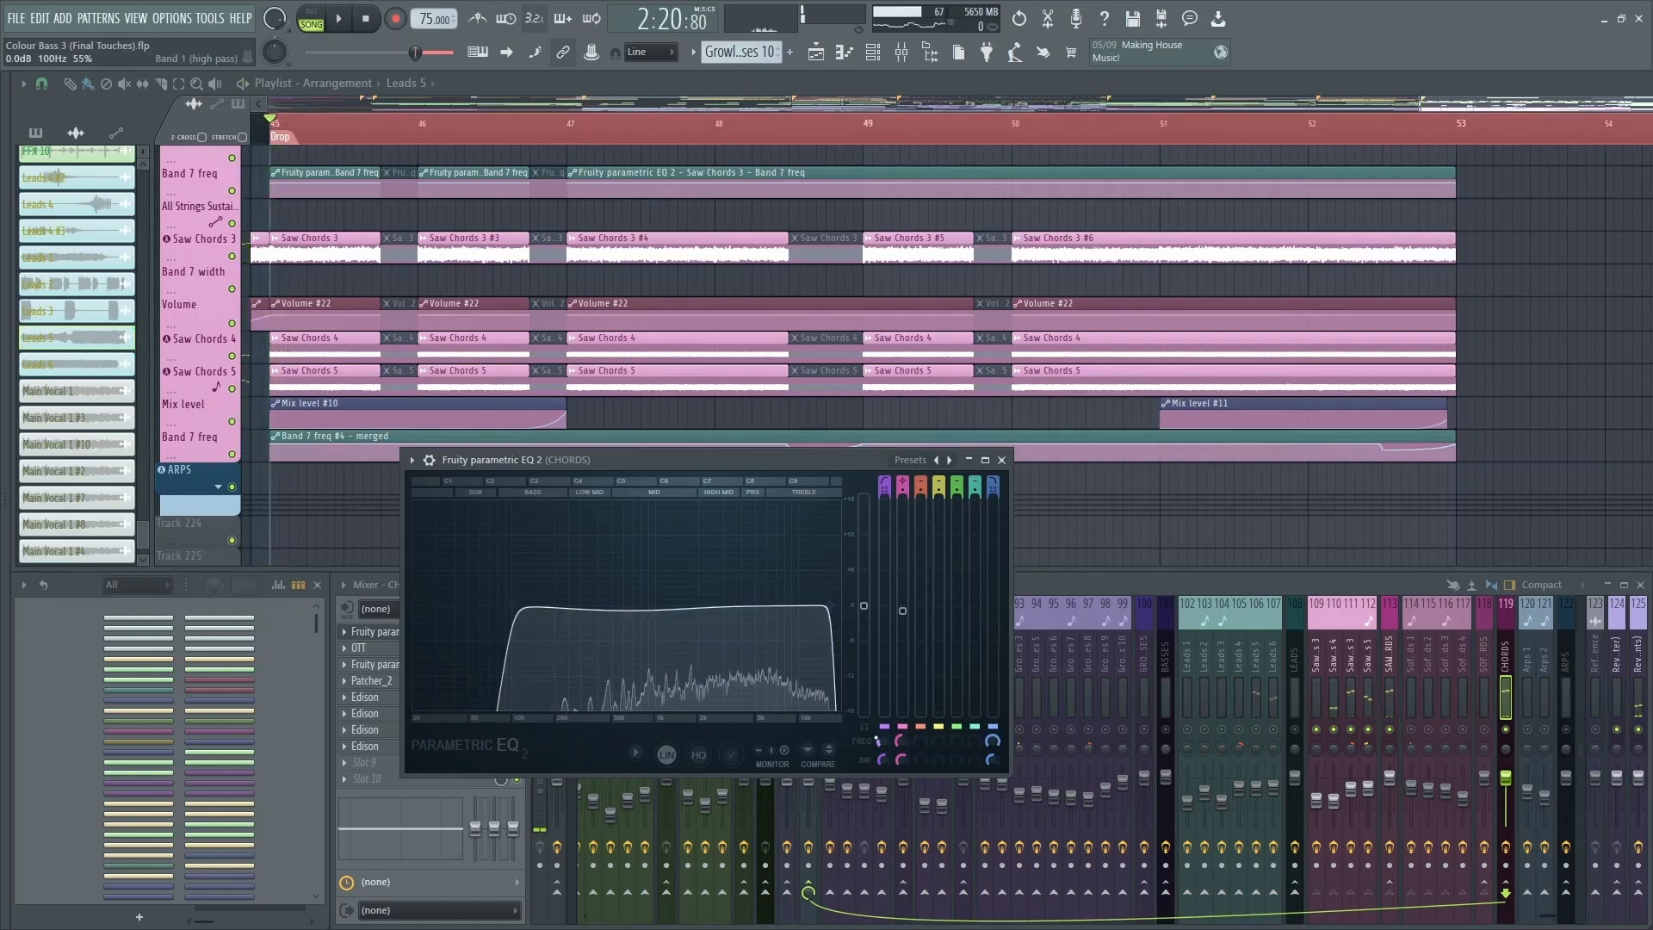
# Step: Review the OTT settings and the second Fruity parametric EQ 2 on the CHORDS bus
pyautogui.click(359, 647)
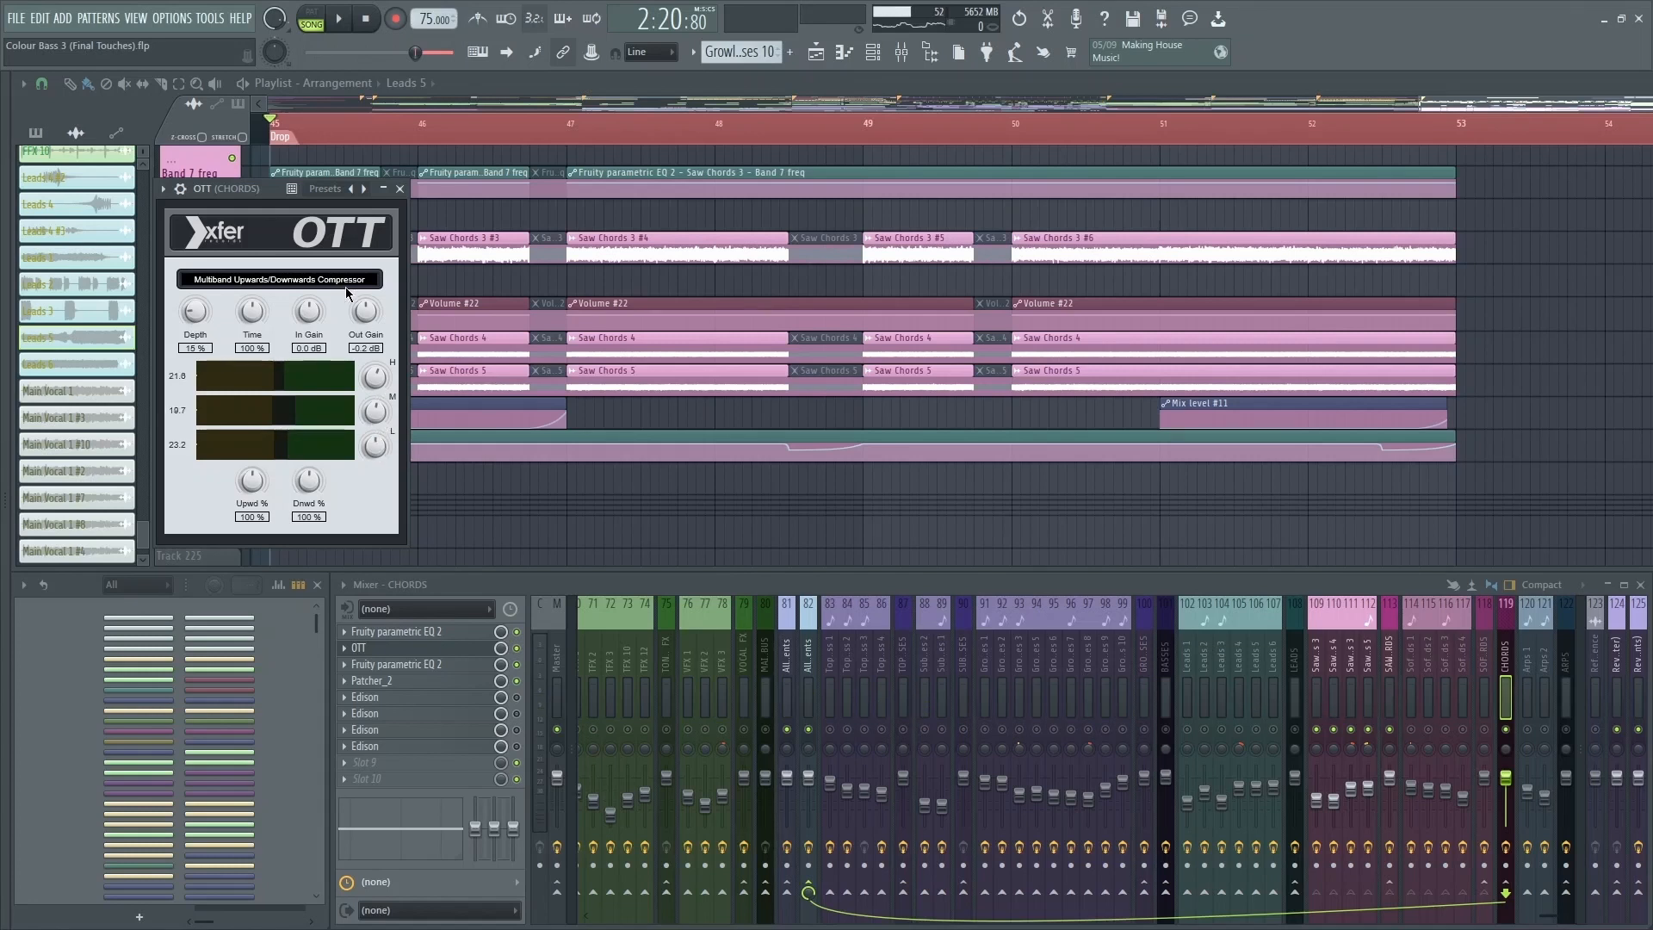
pyautogui.moveTo(327, 279); pyautogui.dragTo(359, 284)
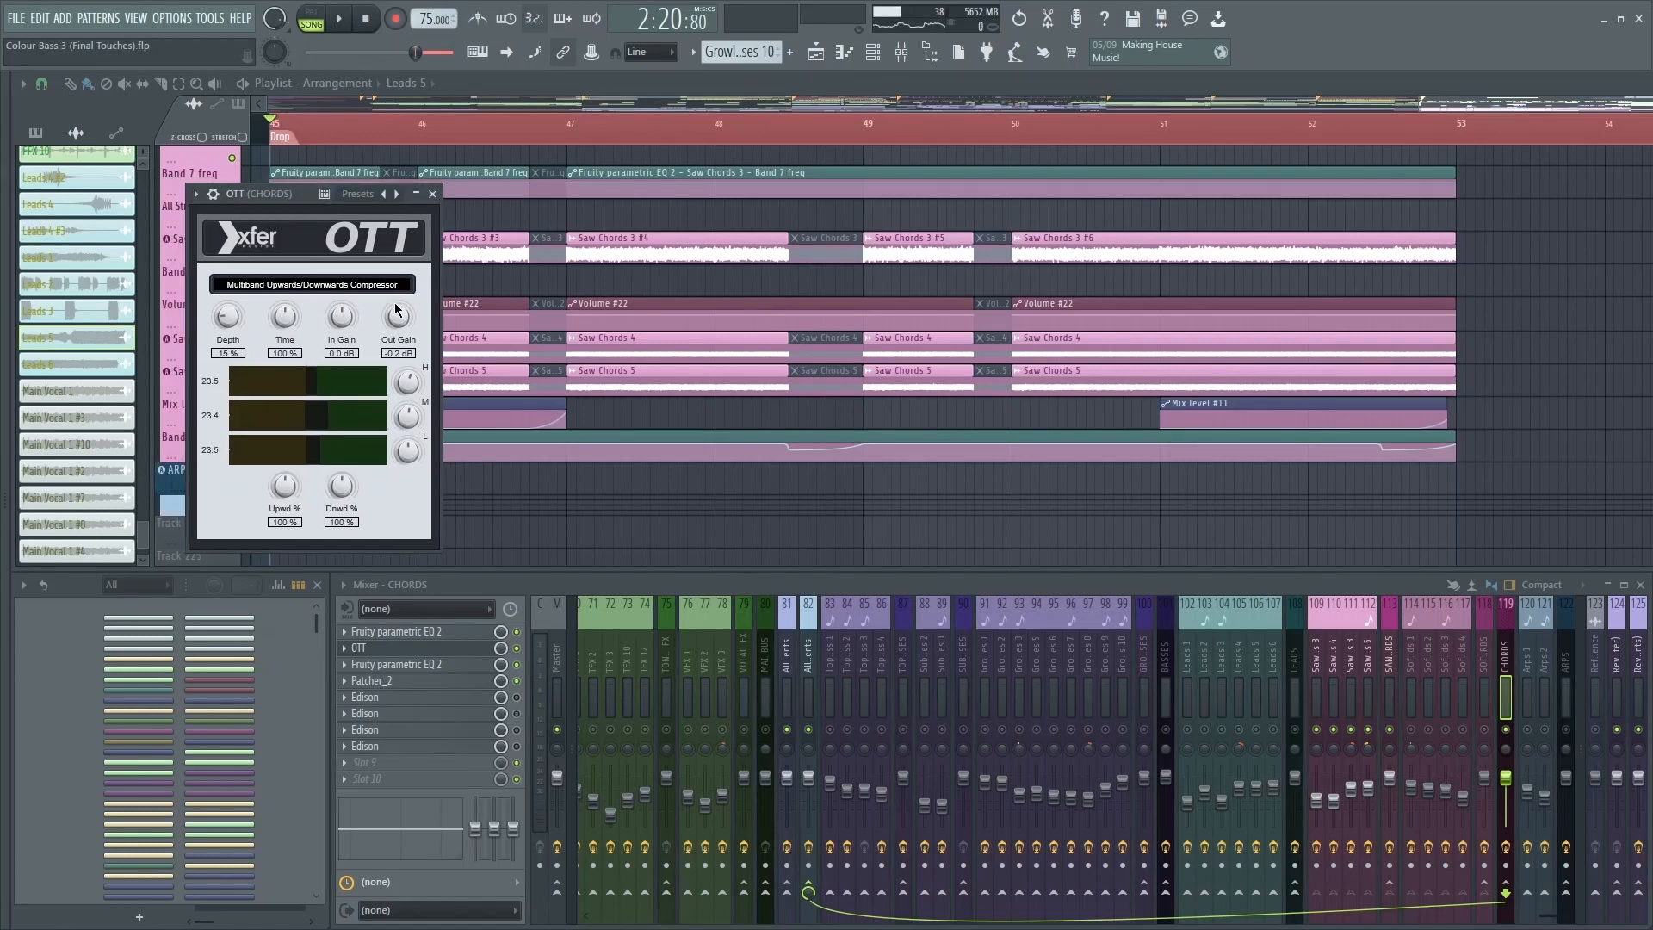
pyautogui.click(432, 193)
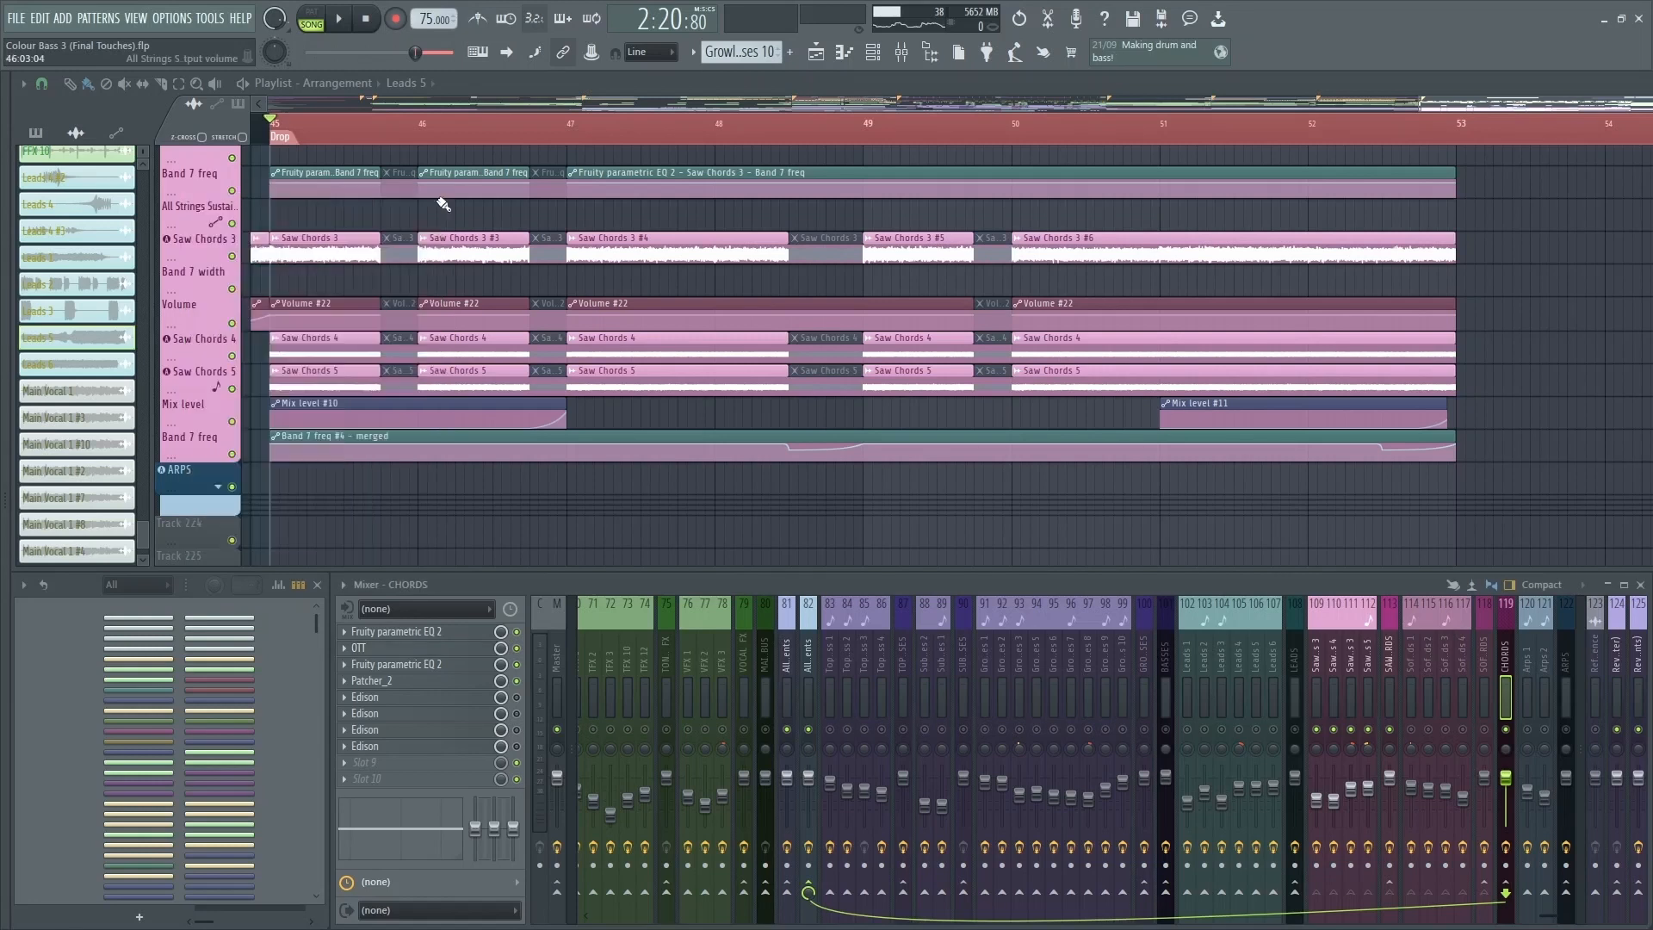
pyautogui.click(387, 664)
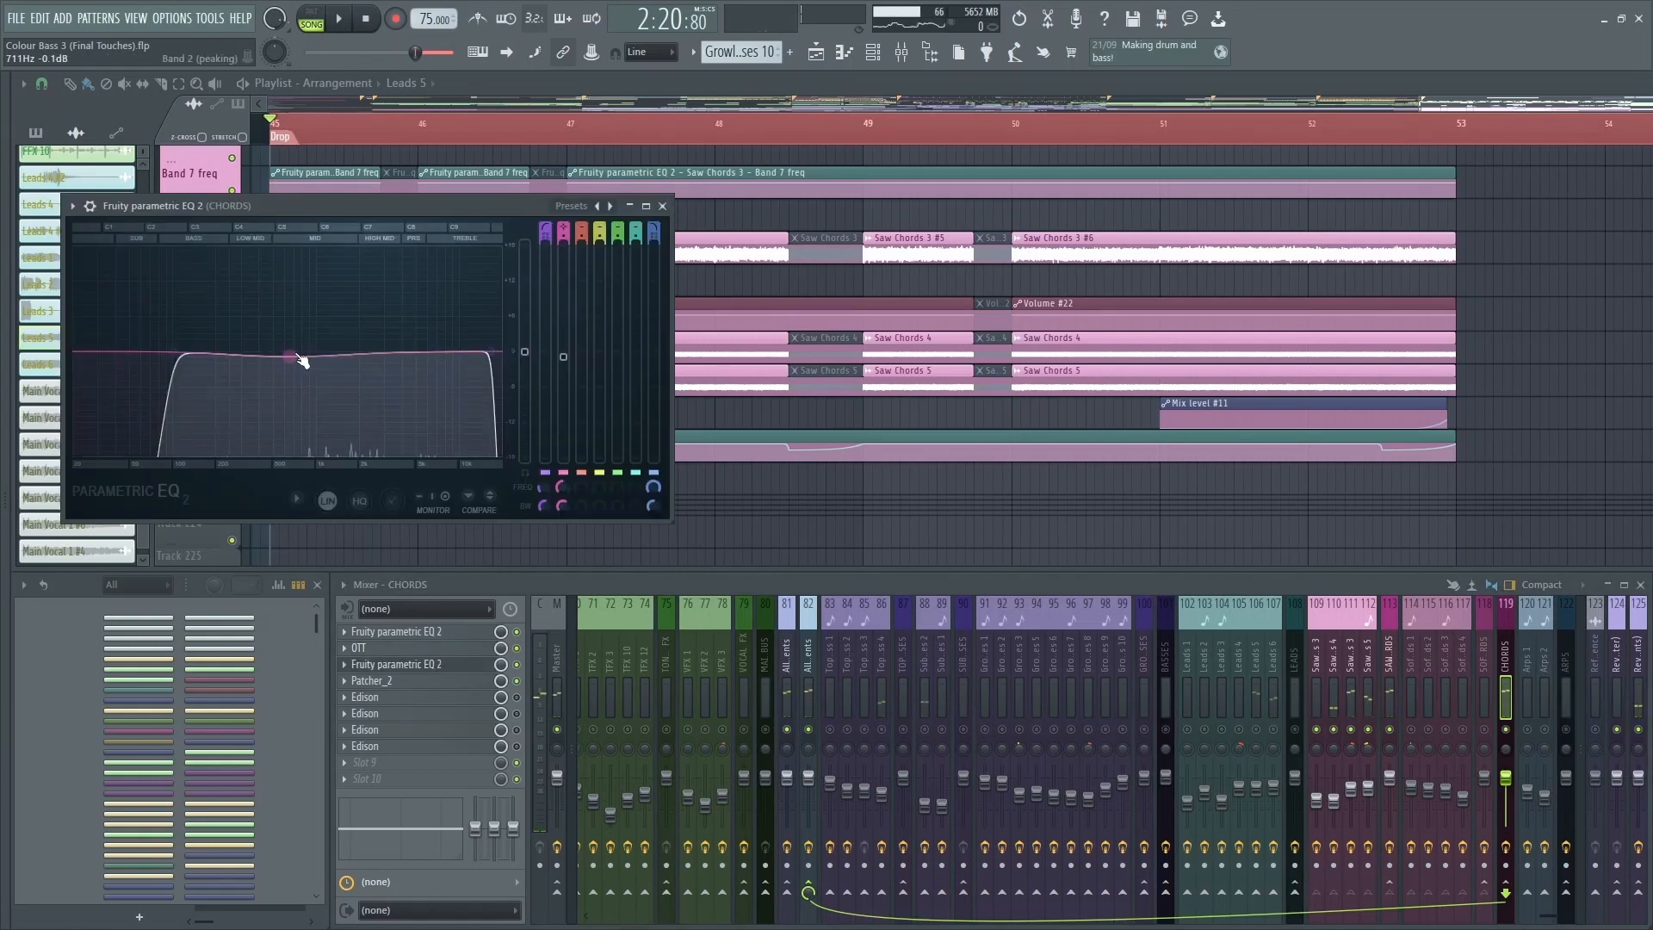
pyautogui.click(662, 205)
# Step: Review the mid/side EQ inside Patcher_2 and the audio held in Edison on the CHORDS bus
pyautogui.click(372, 680)
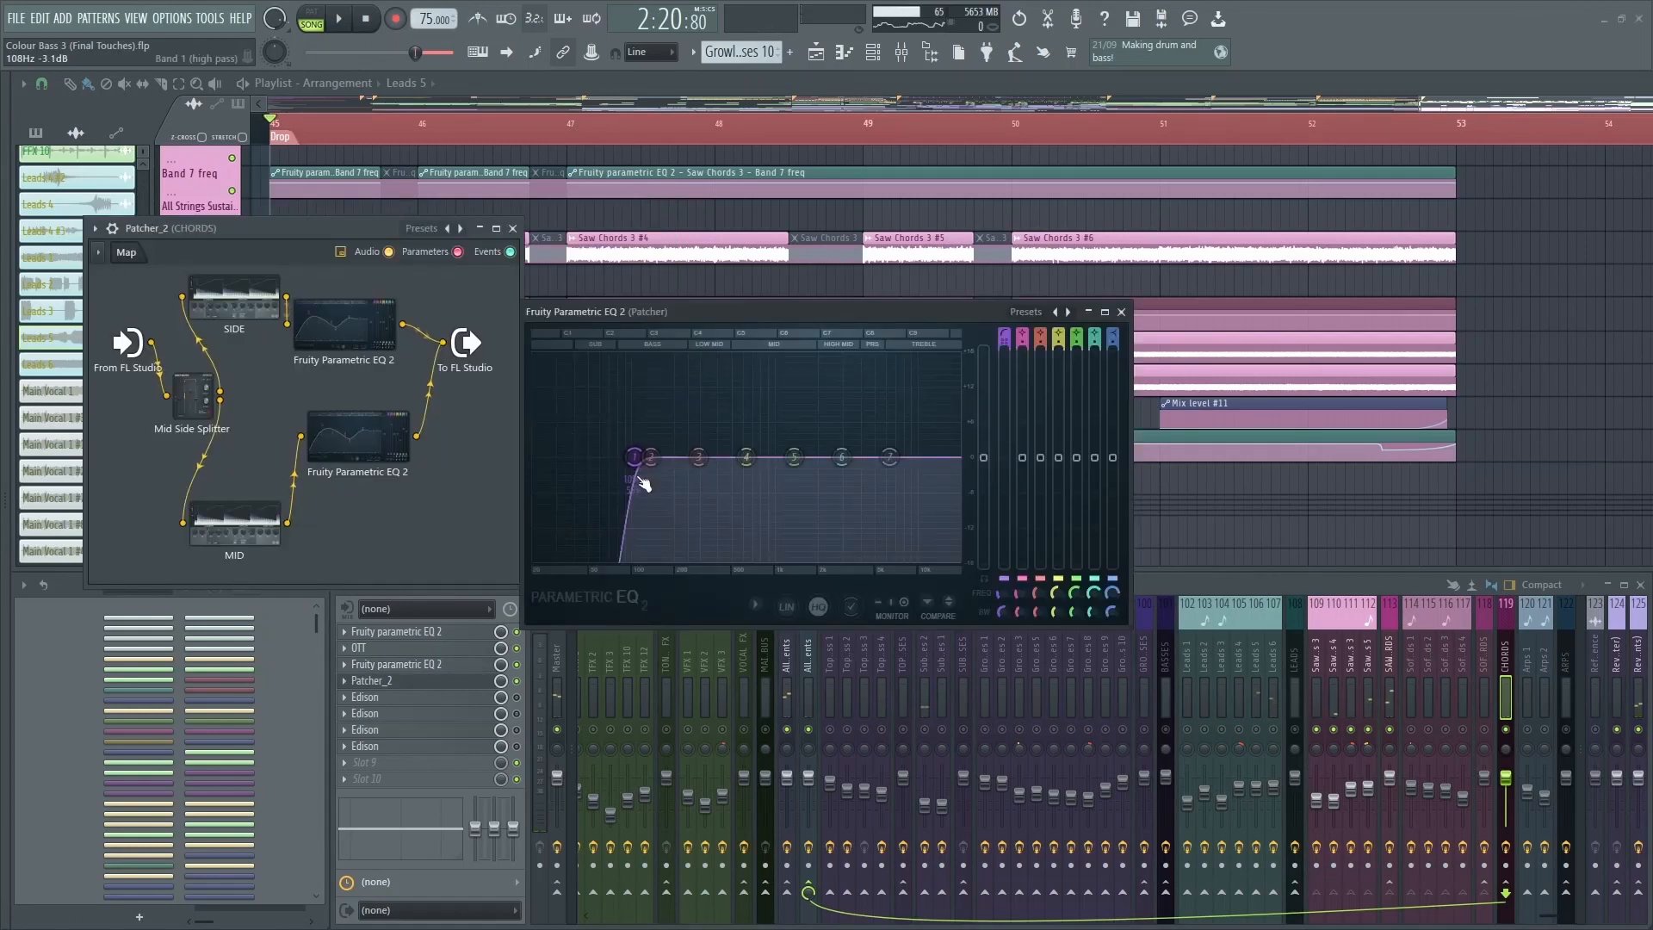
pyautogui.click(1121, 311)
pyautogui.click(512, 228)
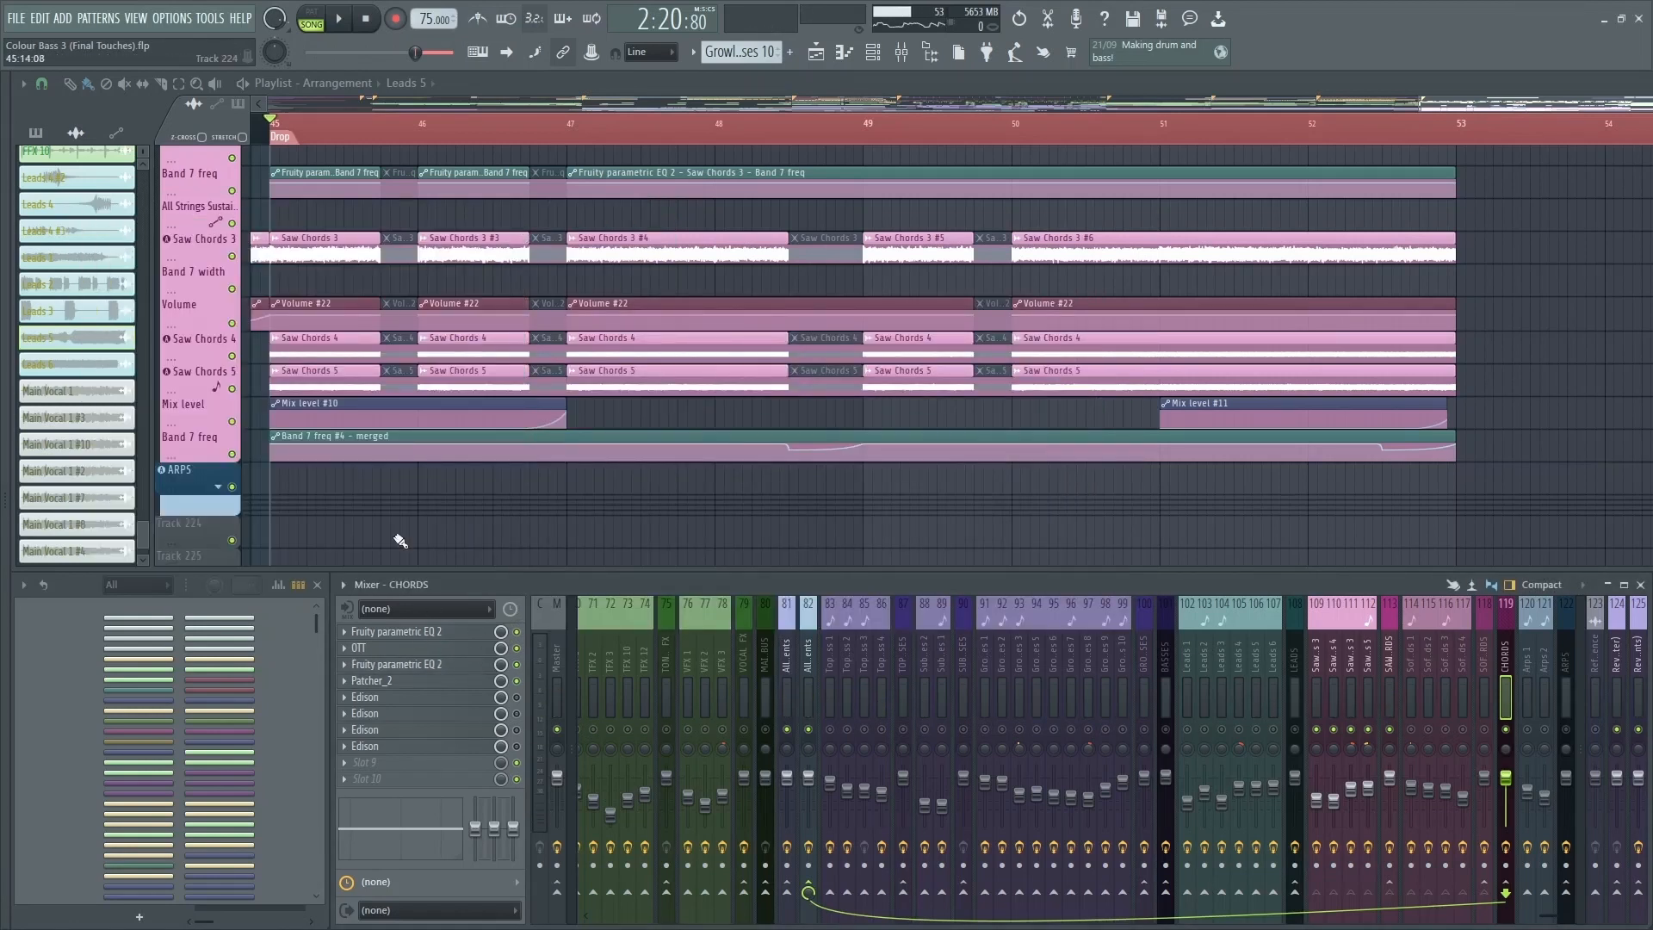
pyautogui.click(417, 682)
pyautogui.click(366, 426)
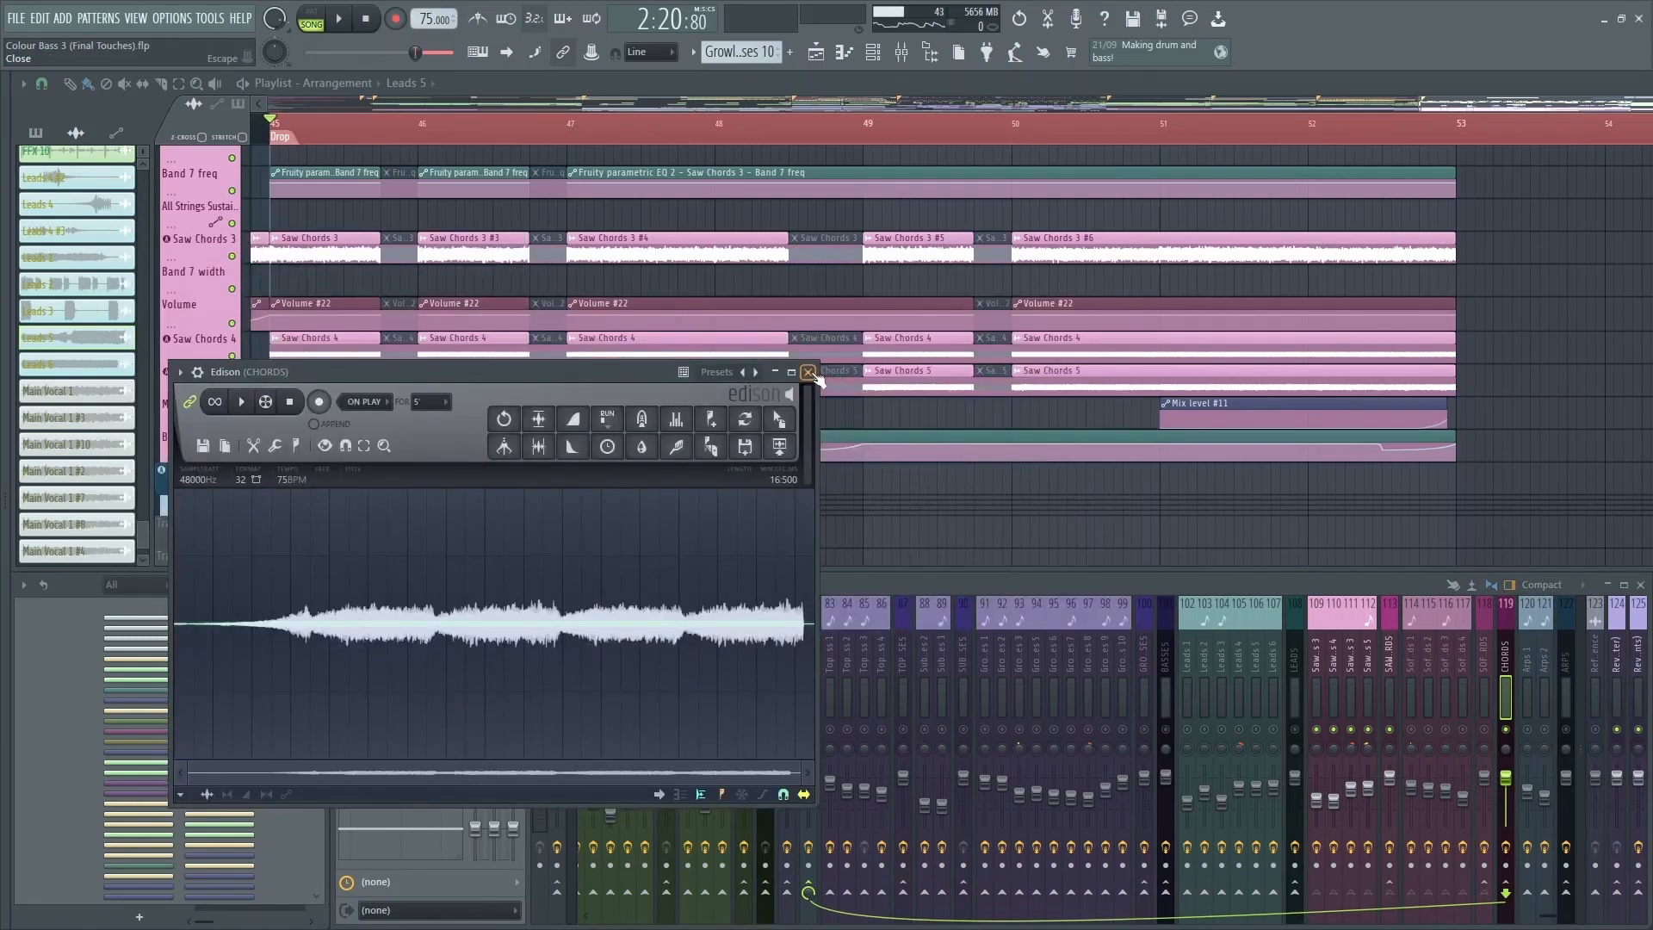
pyautogui.click(804, 371)
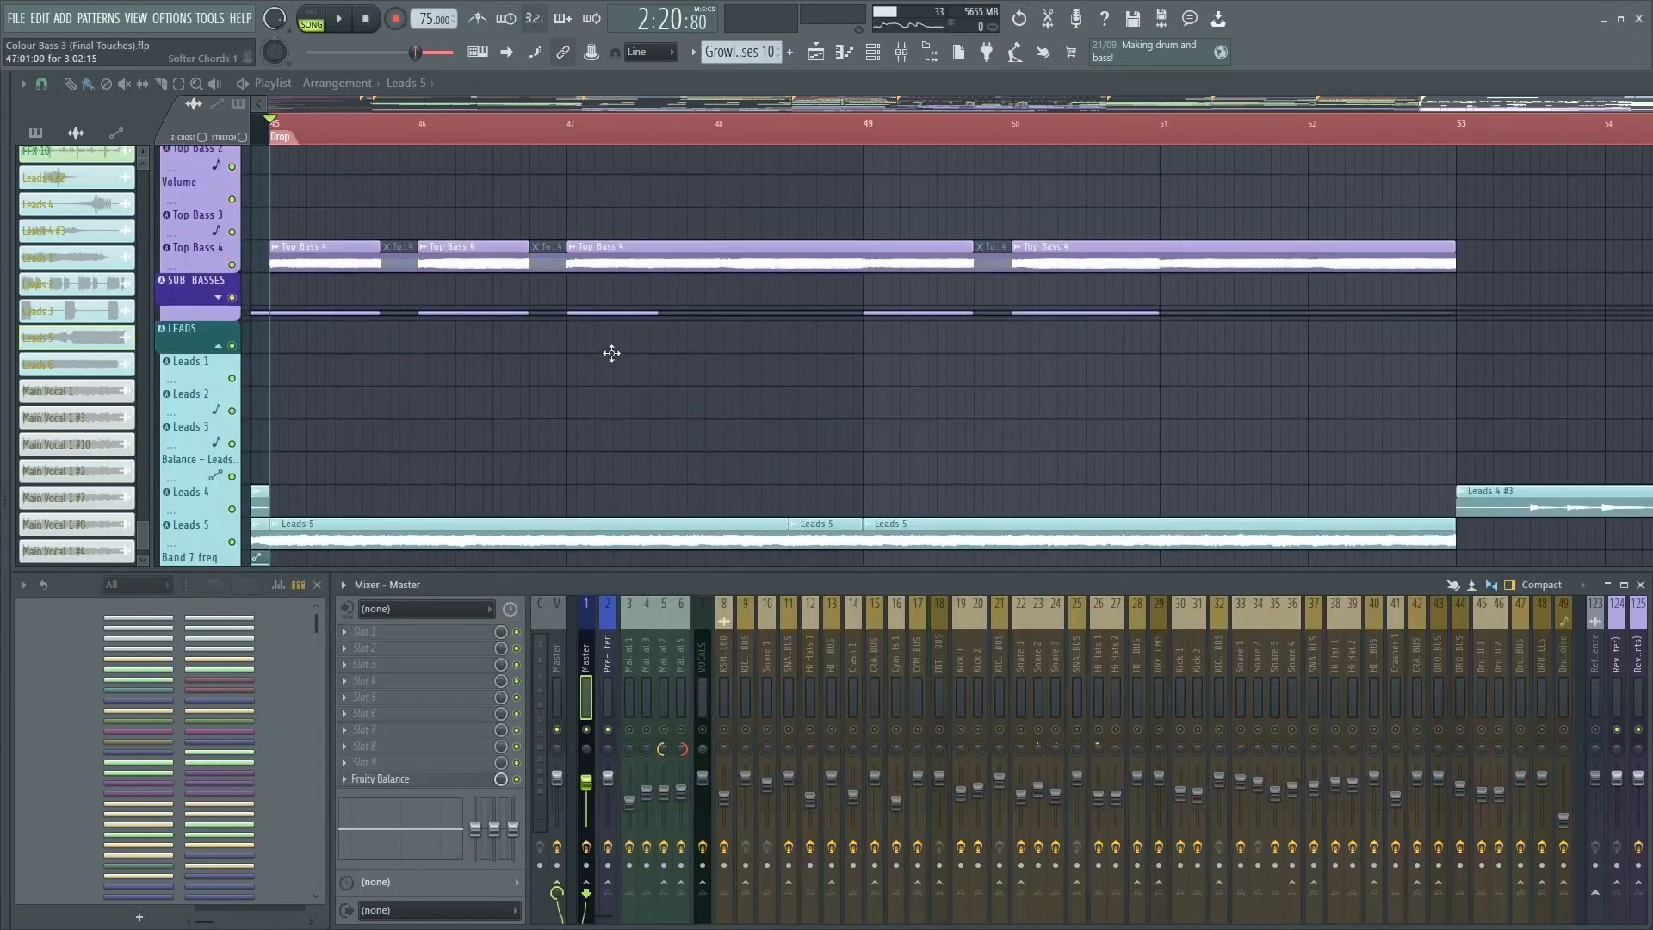
pyautogui.scroll(-3, 615, 355)
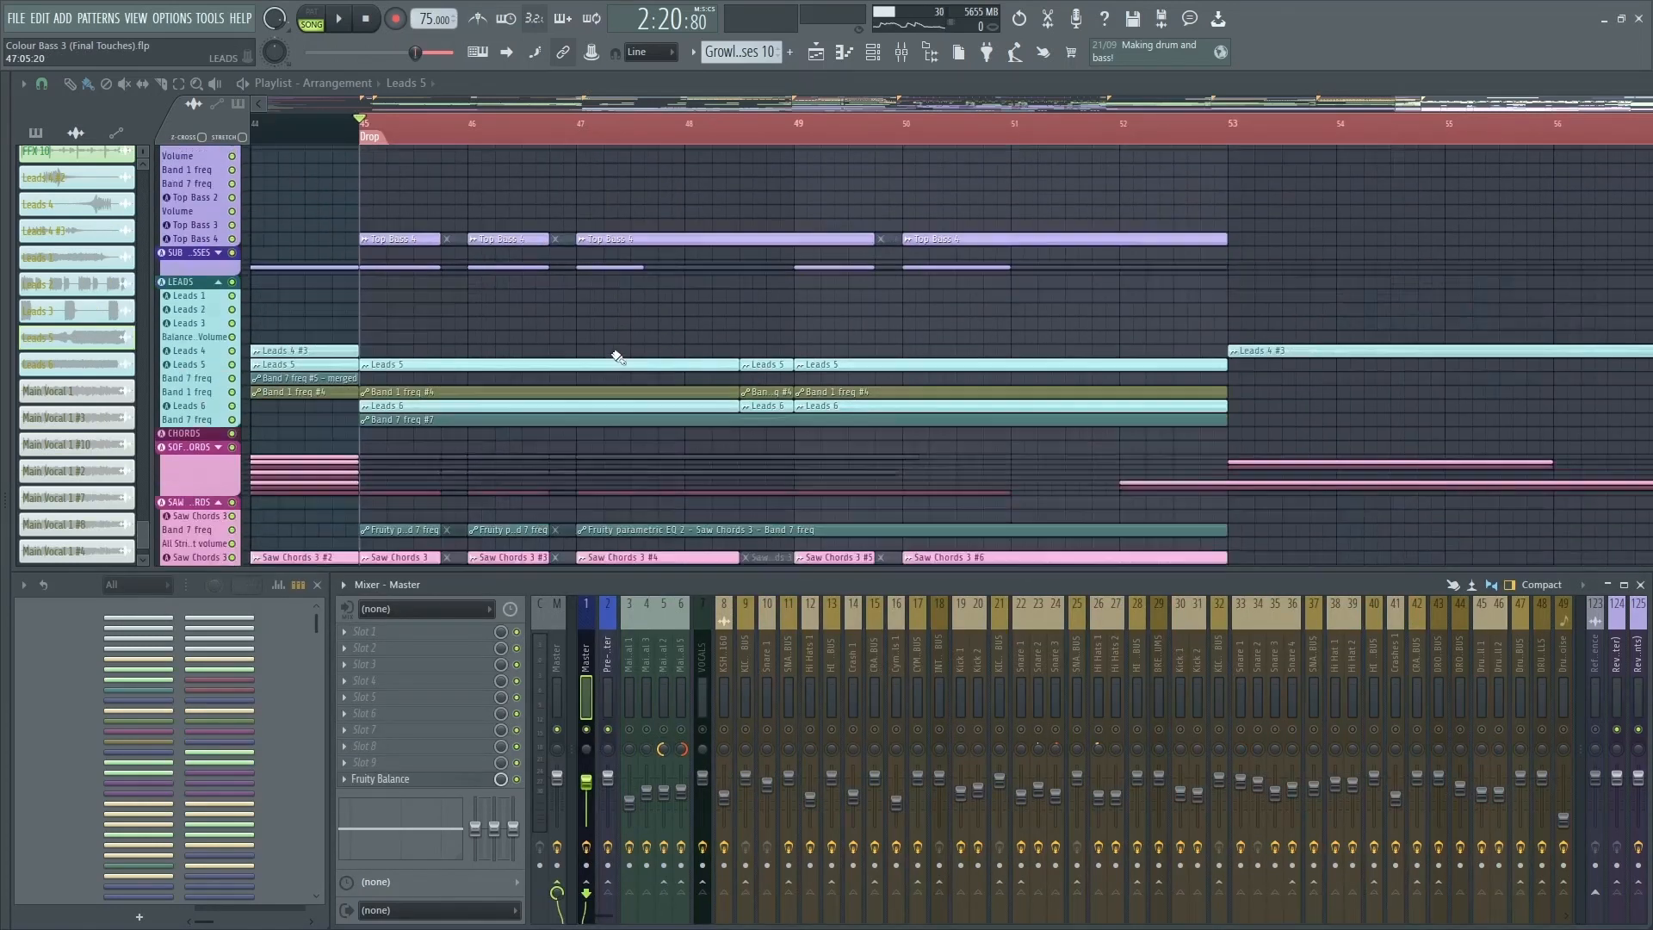
pyautogui.scroll(-6, 616, 356)
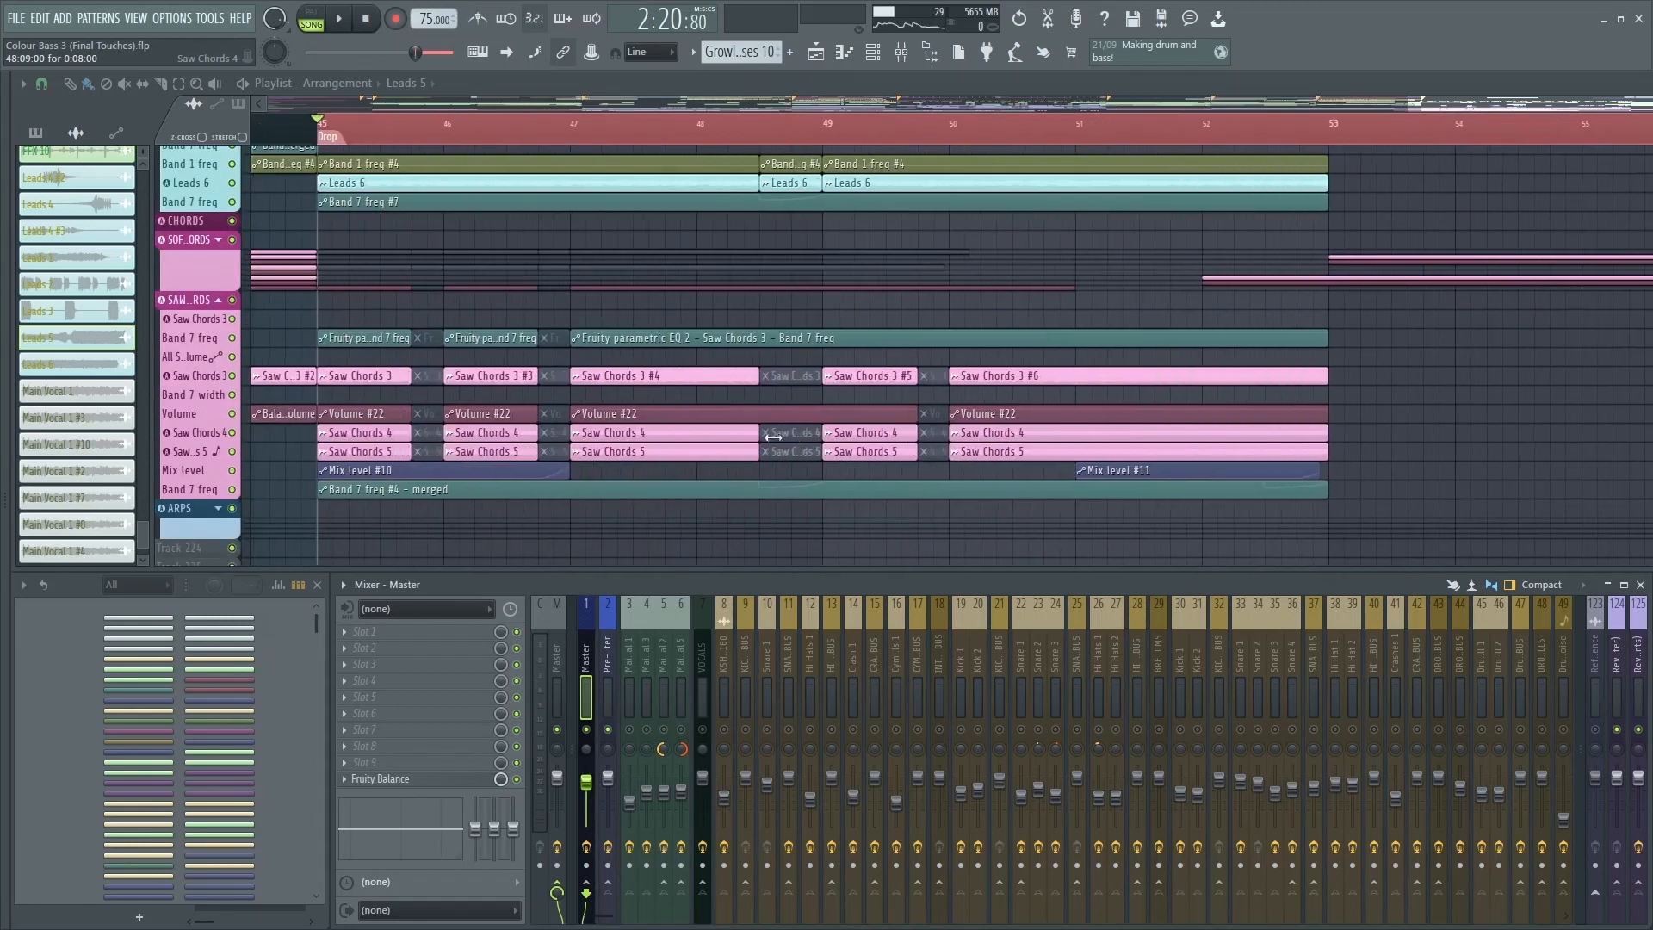
pyautogui.scroll(-4, 773, 437)
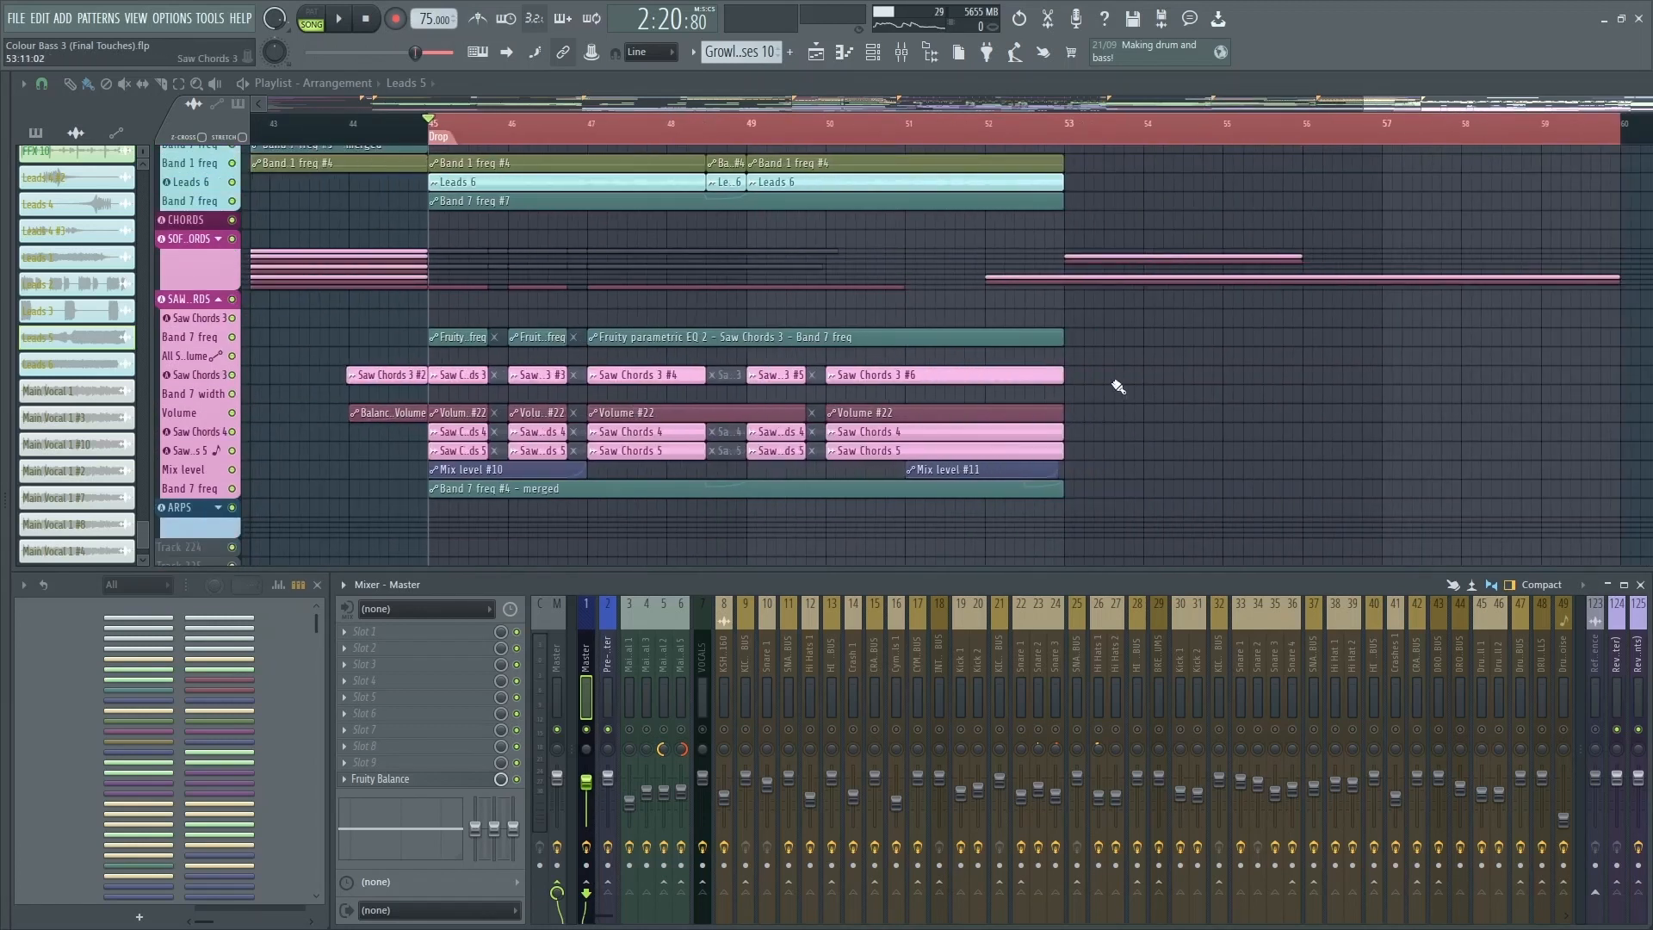
pyautogui.scroll(3, 1276, 397)
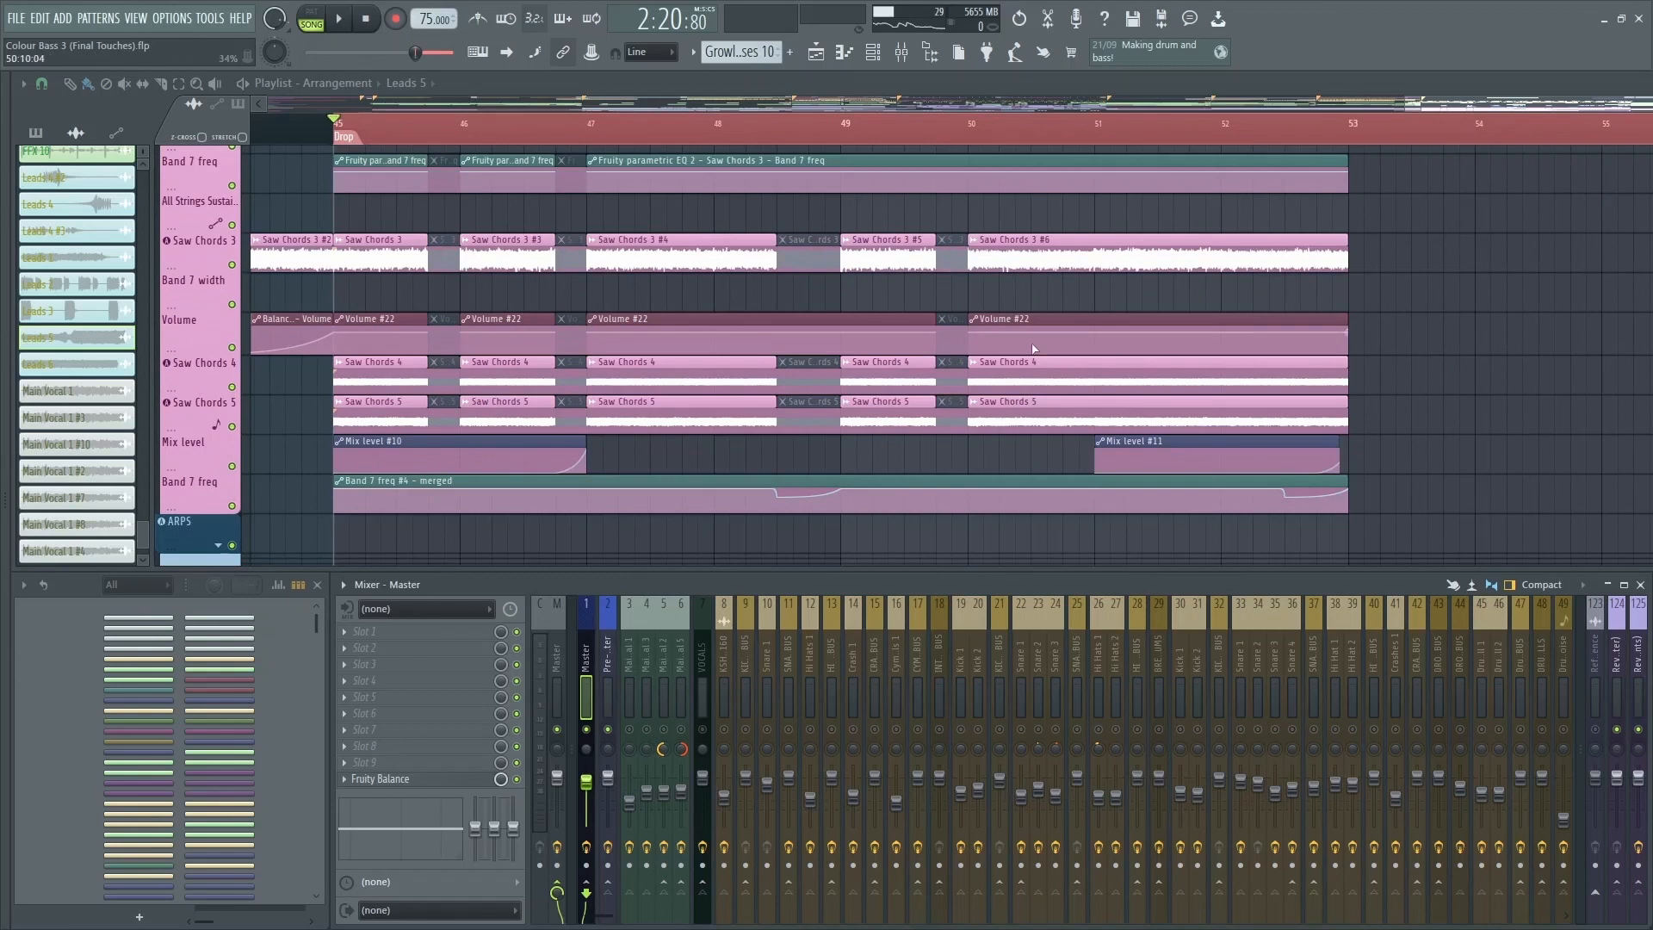